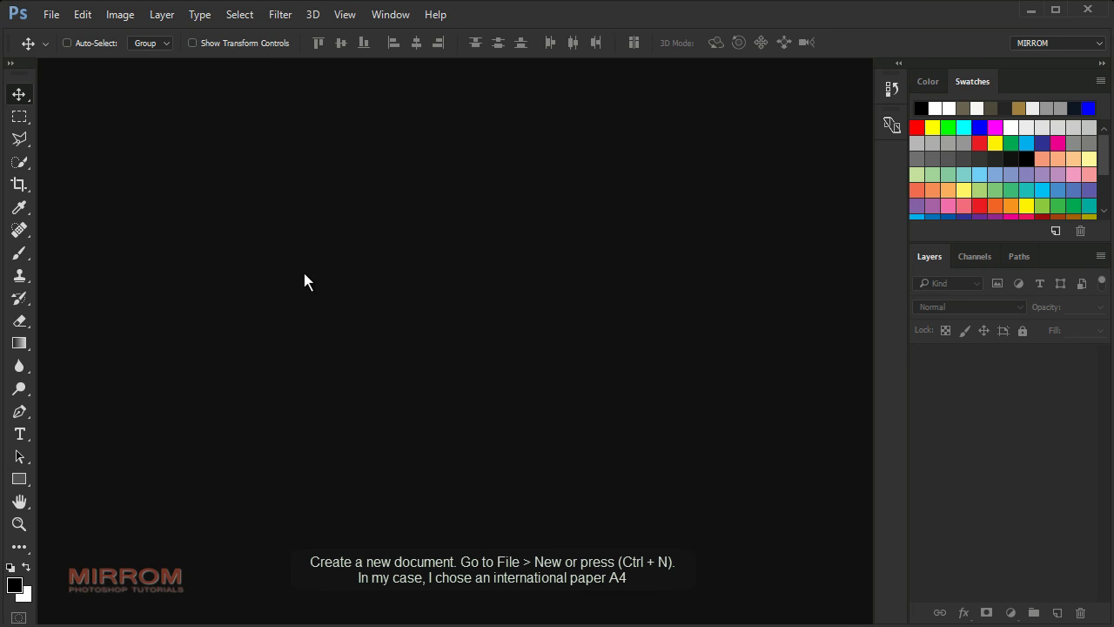
Create a new A4 RGB document, 210 × 297 mm at 300 pixels/inch.
click(51, 14)
click(569, 192)
click(493, 258)
click(463, 219)
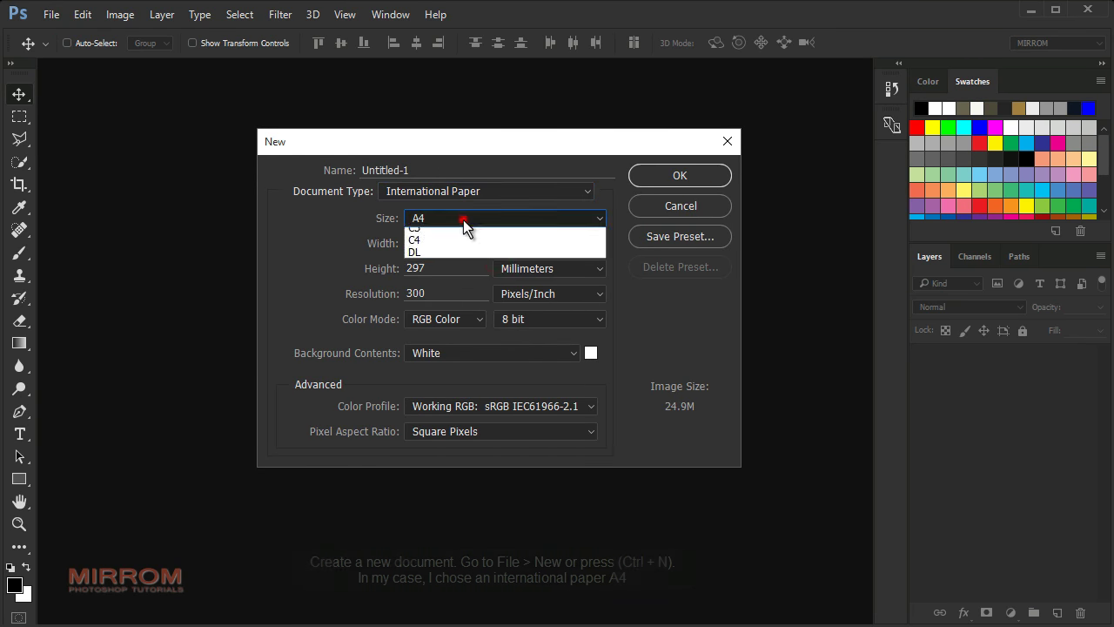
click(470, 318)
click(427, 293)
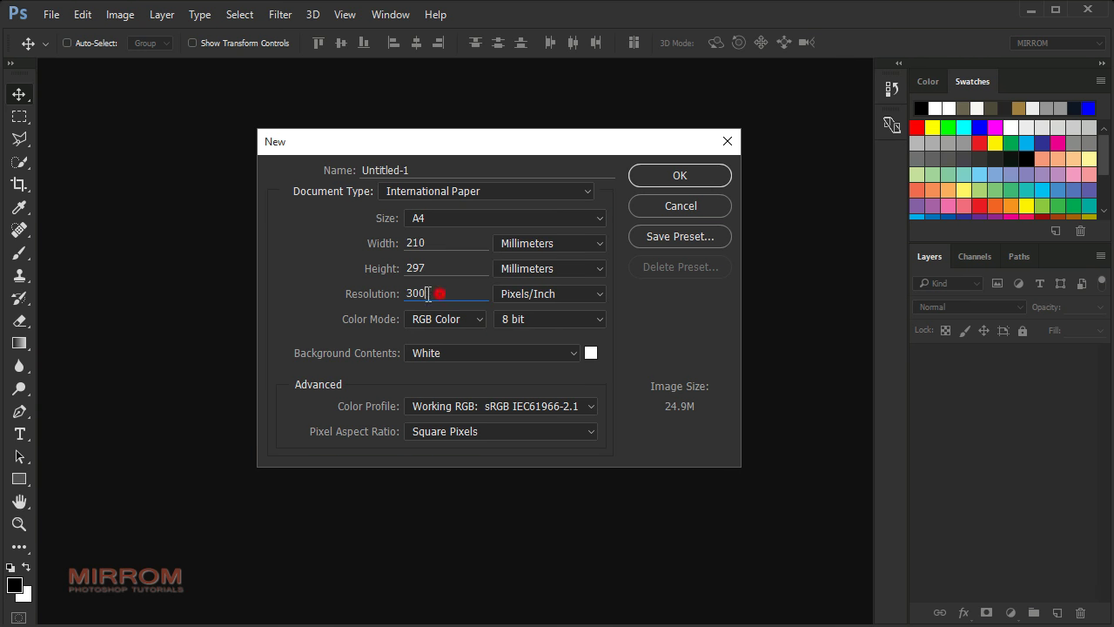
click(642, 176)
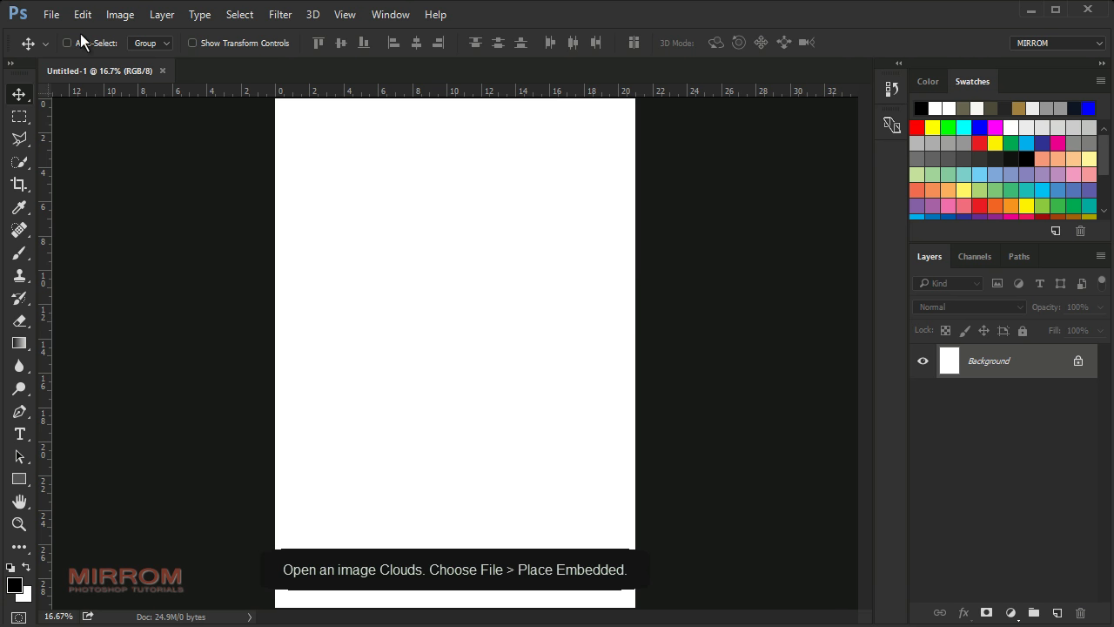
Place the clouds photo as an embedded layer, scaled to about 109% to fill the page.
click(58, 16)
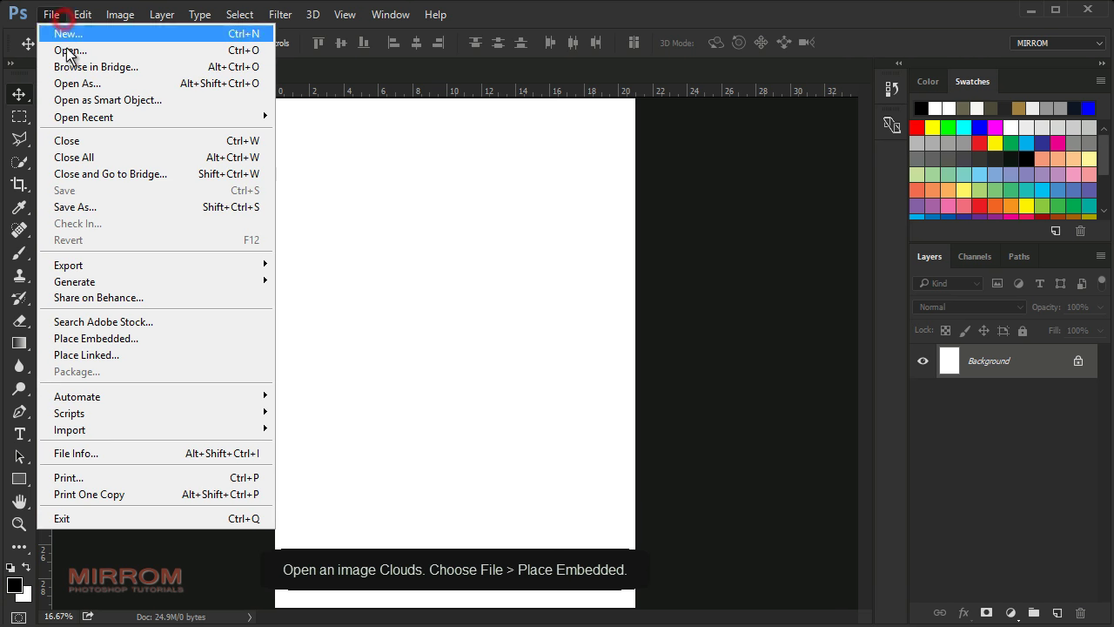
click(193, 339)
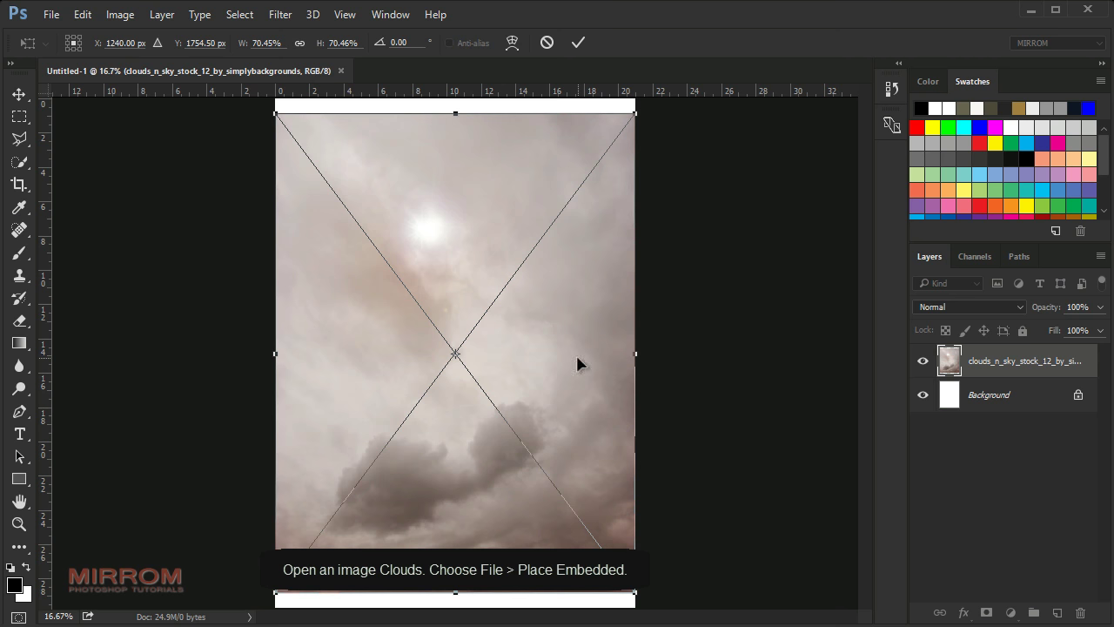
key(ctrl+minus)
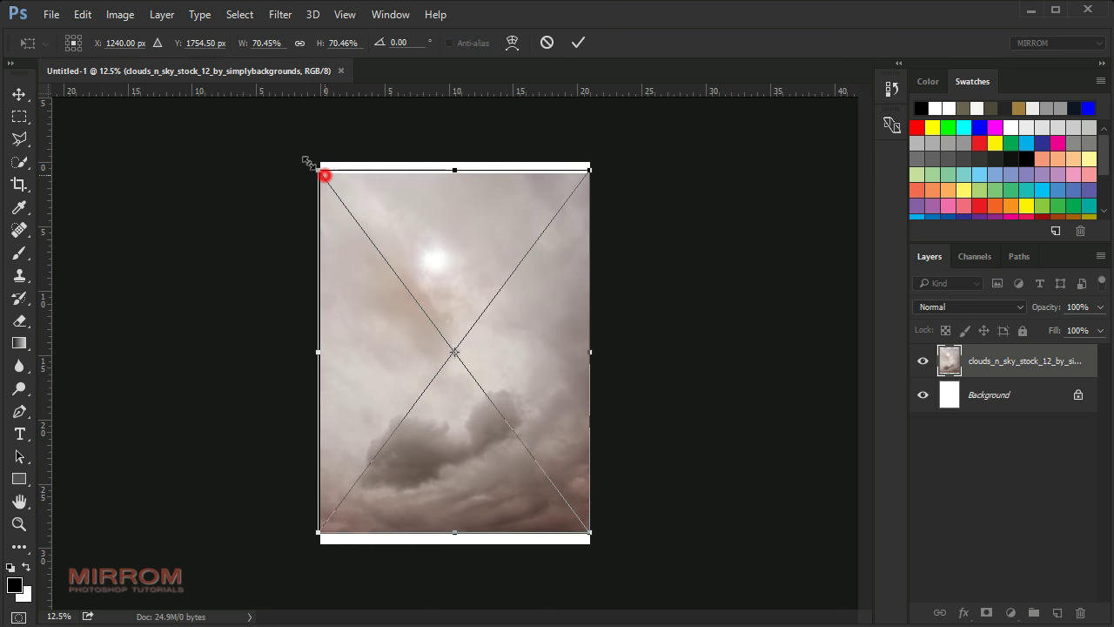
drag(324, 175, 470, 228)
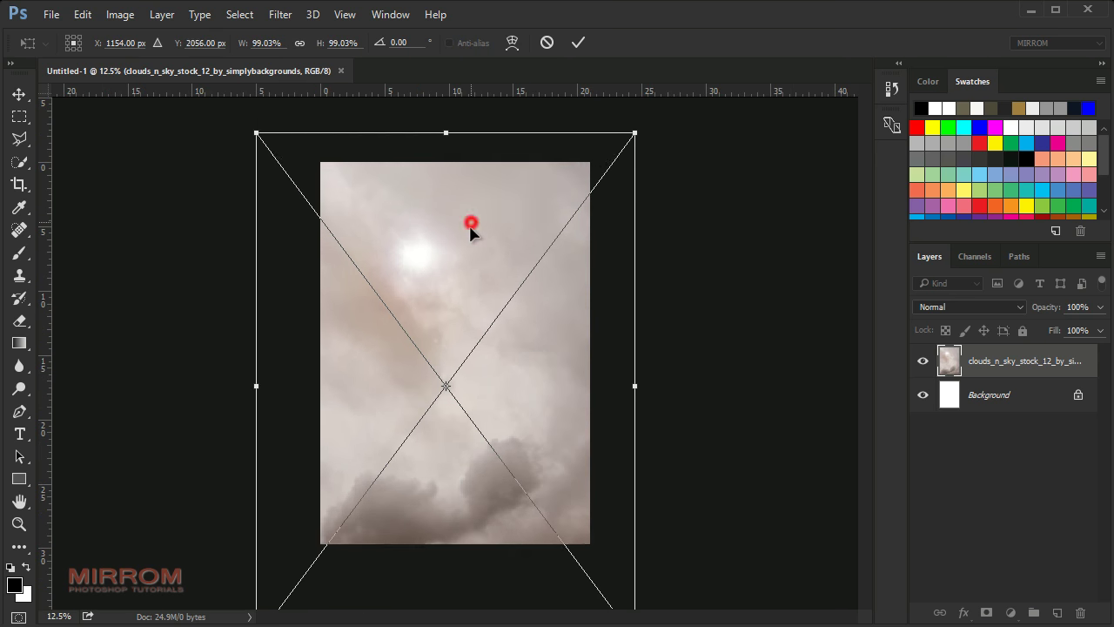
drag(256, 133, 217, 109)
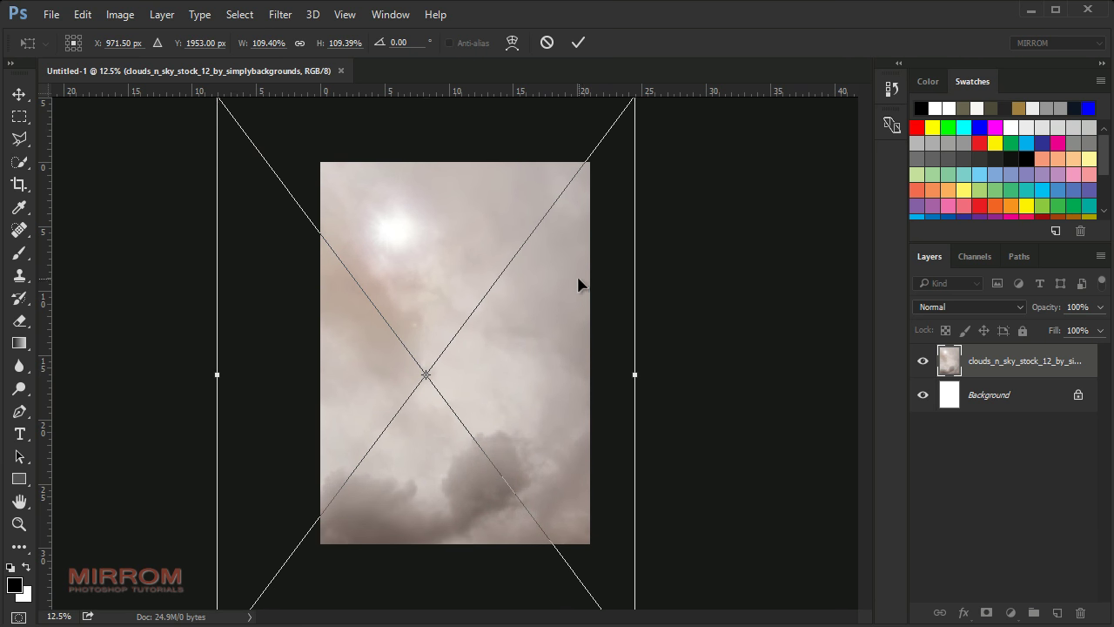
click(578, 41)
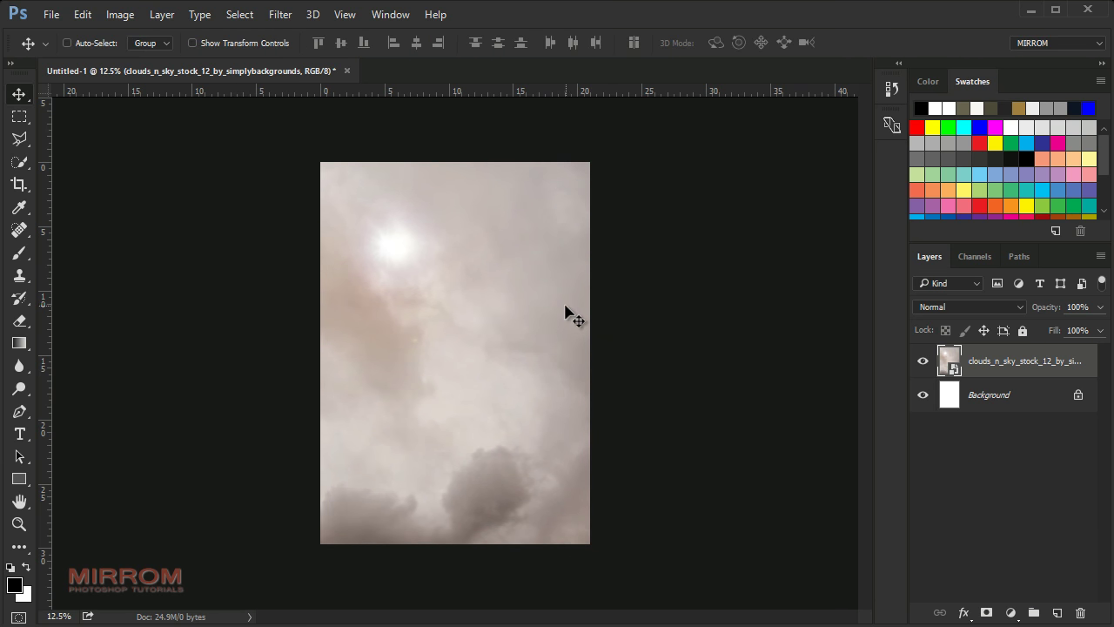
drag(565, 309, 553, 291)
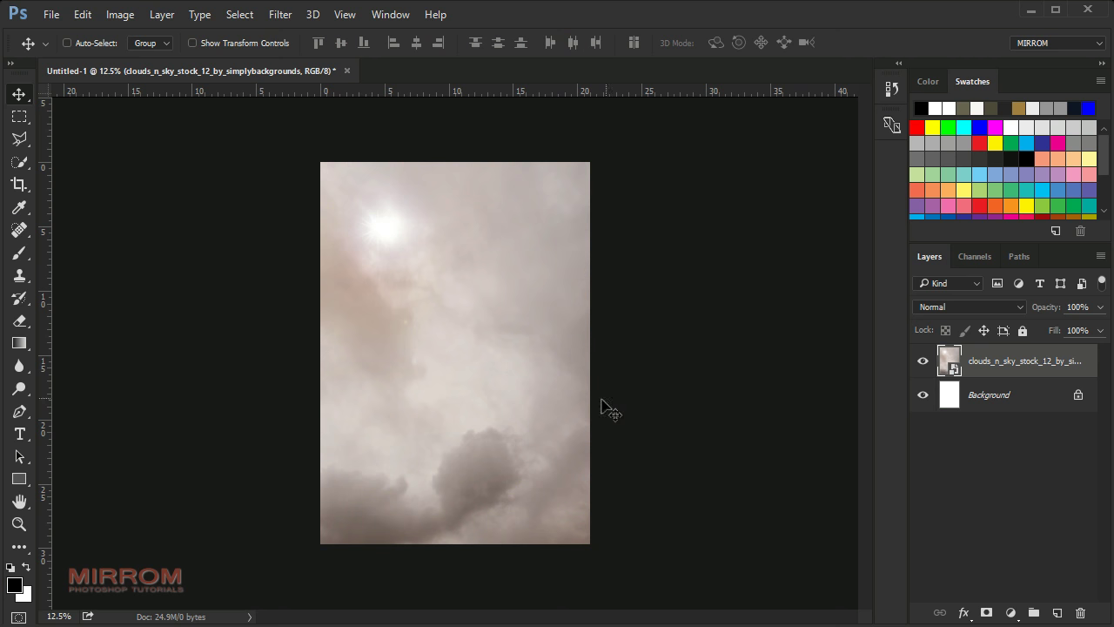
Add a Color Balance layer above the clouds with midtones Cyan–Red -60 and Yellow–Blue +19.
click(950, 362)
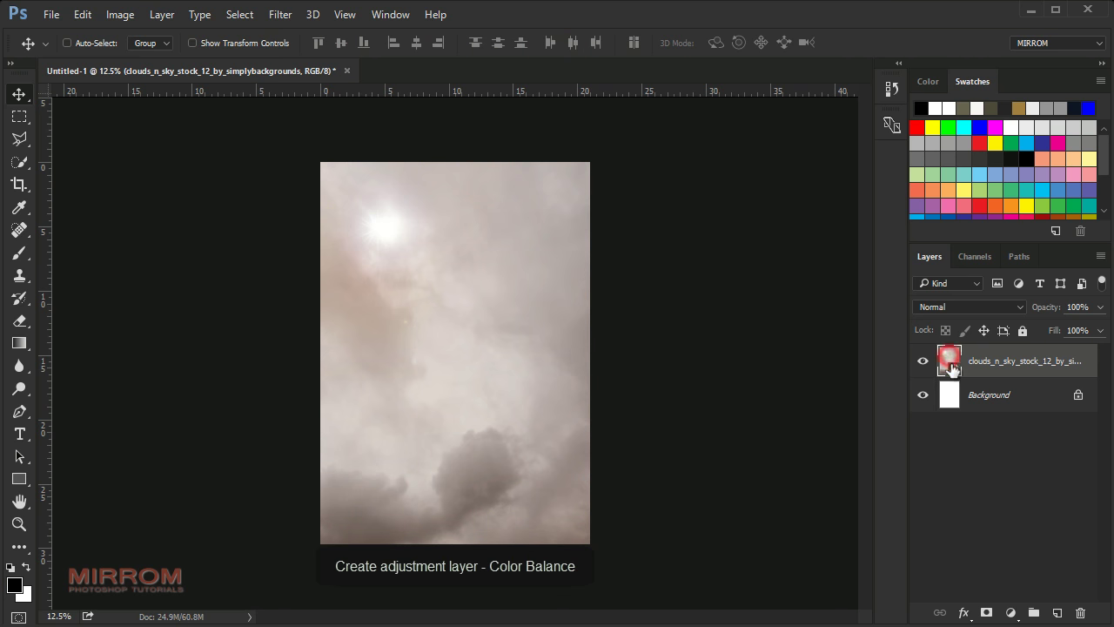
click(1011, 613)
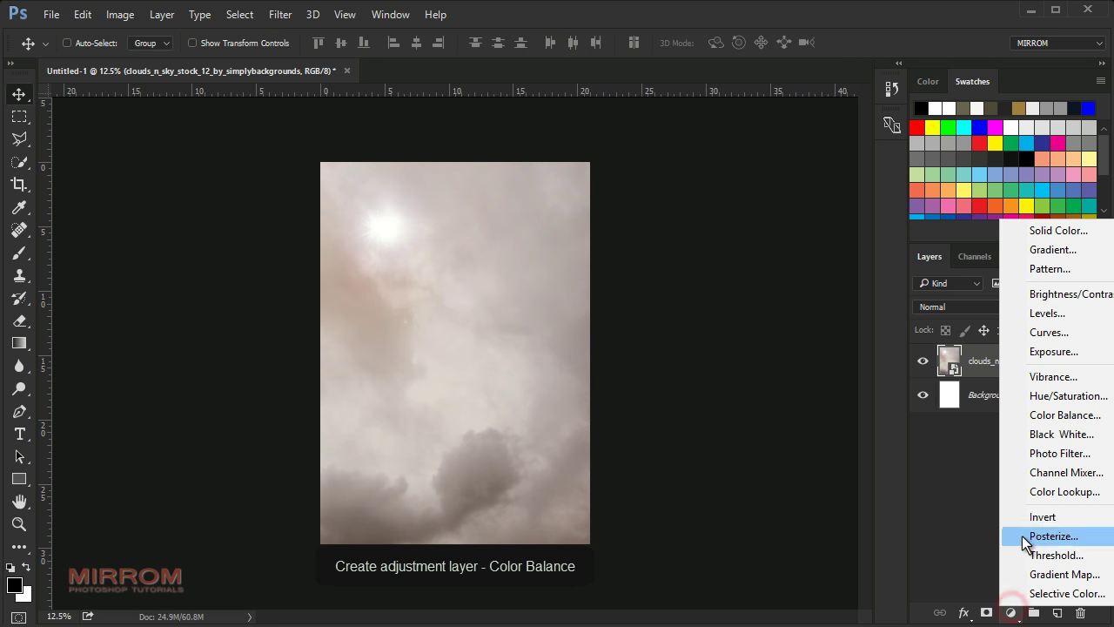
click(1038, 418)
drag(778, 314, 731, 313)
drag(779, 368, 793, 373)
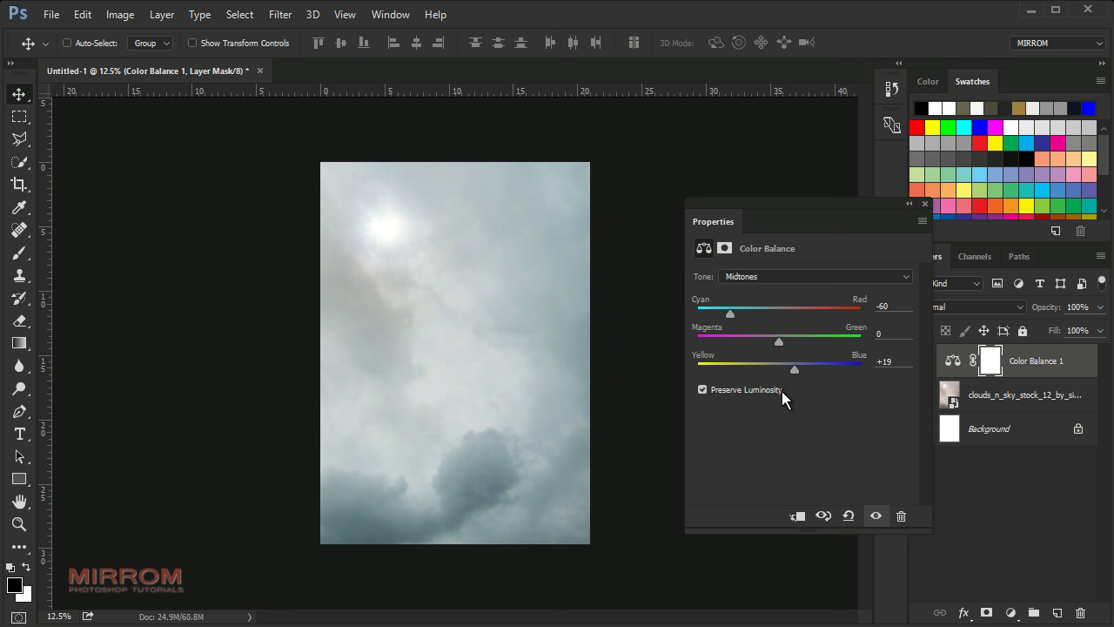
Set the Color Balance shadows to -30 cyan and +11 blue, then compare with and without it.
click(780, 283)
click(772, 292)
drag(778, 309, 754, 315)
drag(778, 367, 780, 369)
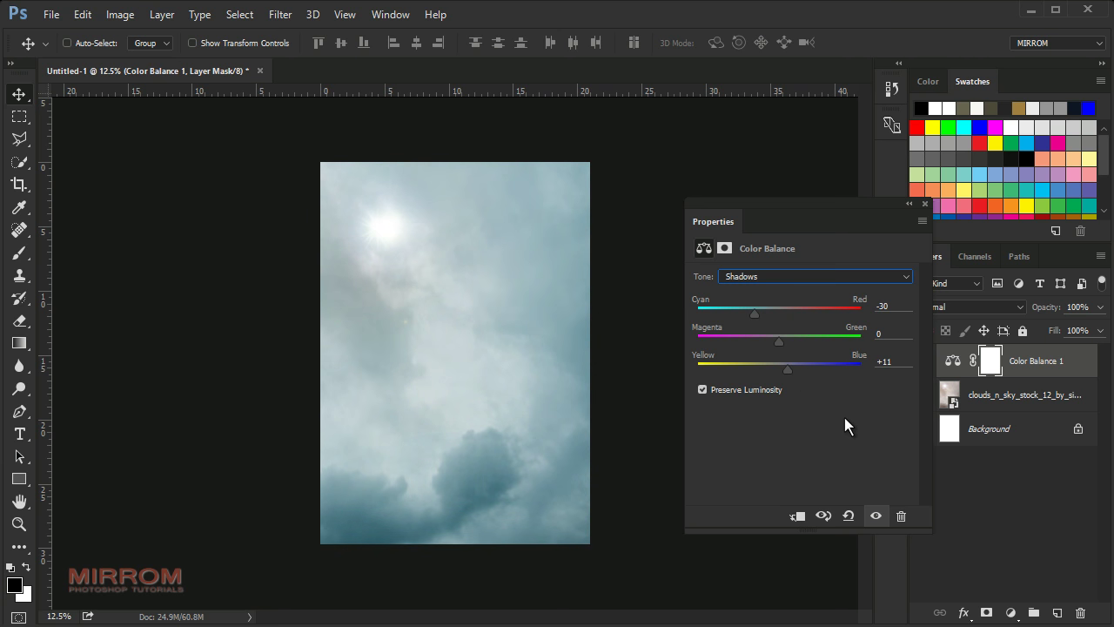
click(924, 204)
click(922, 361)
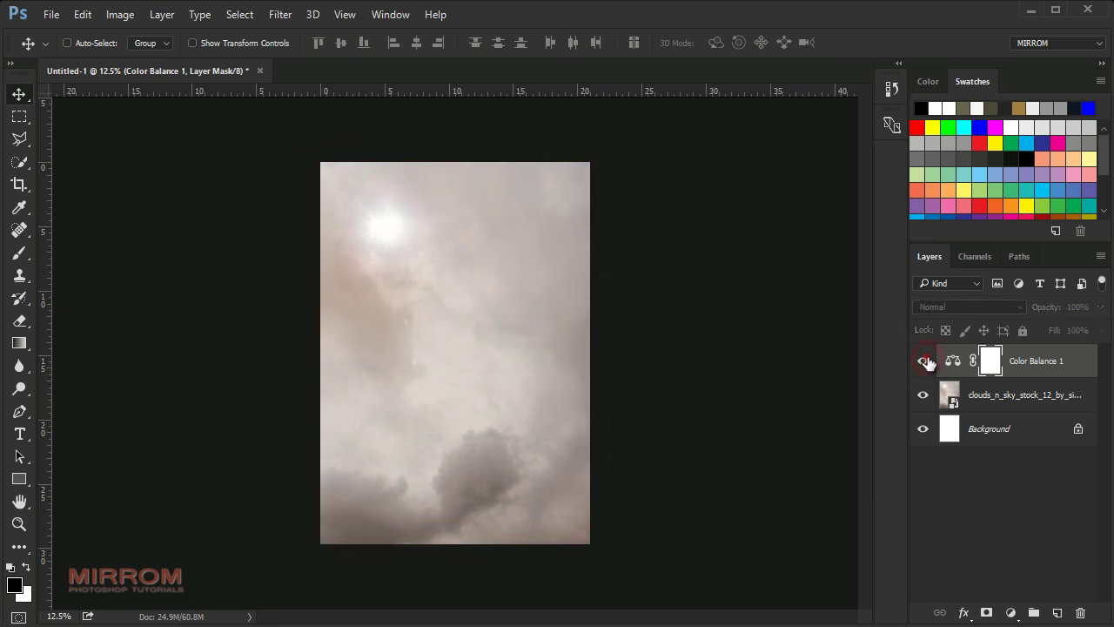
click(1018, 365)
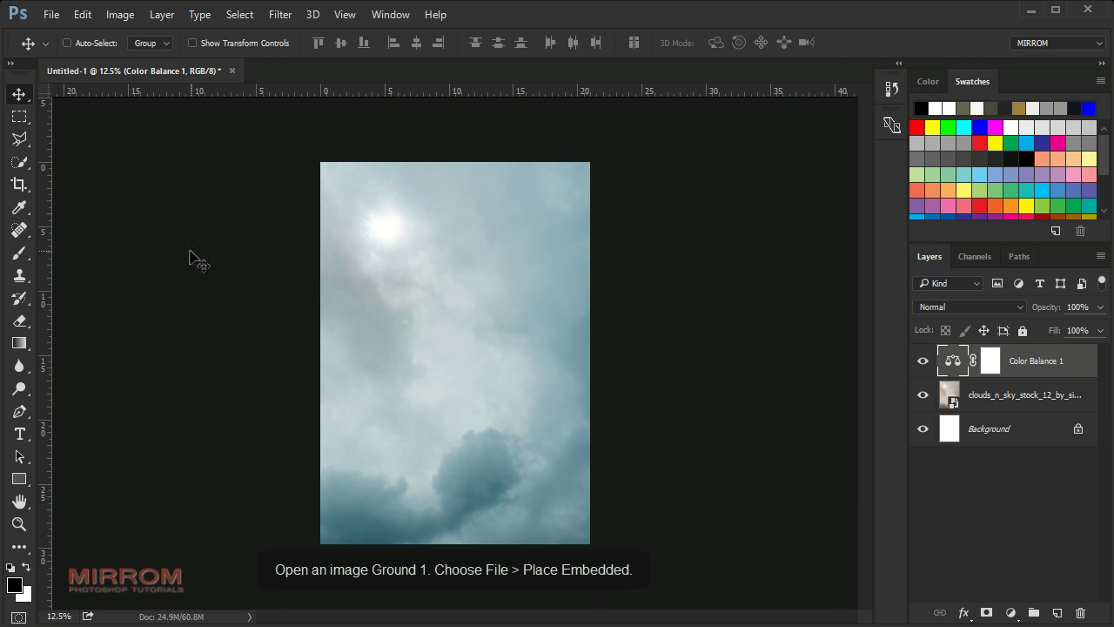
Place the paving-stone ground photo and enlarge it across the lower page.
click(52, 21)
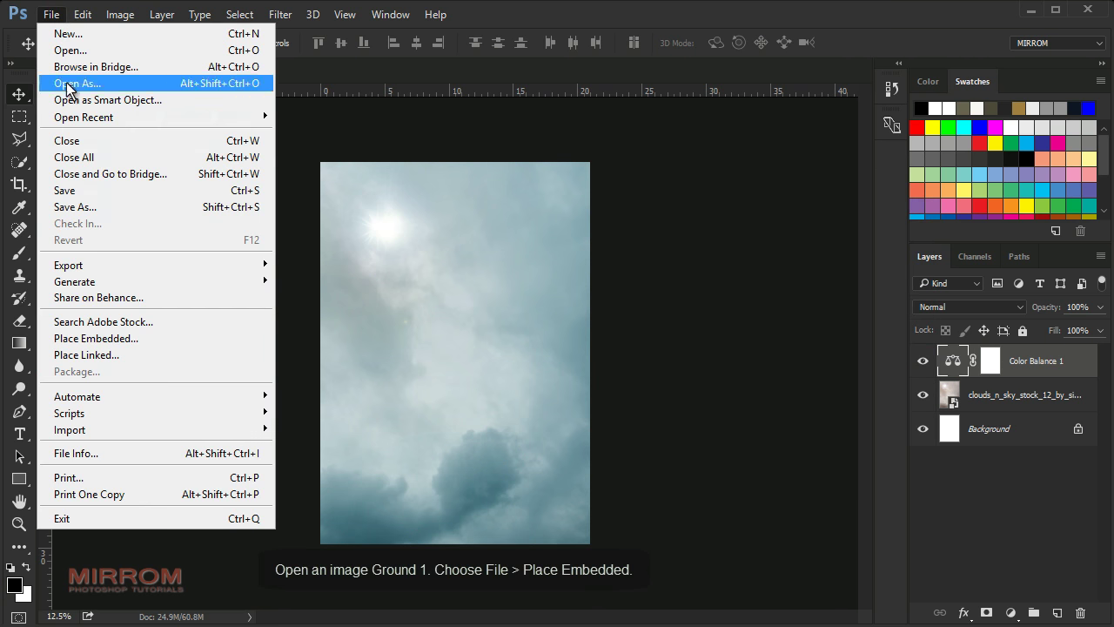
click(198, 337)
drag(526, 348, 542, 429)
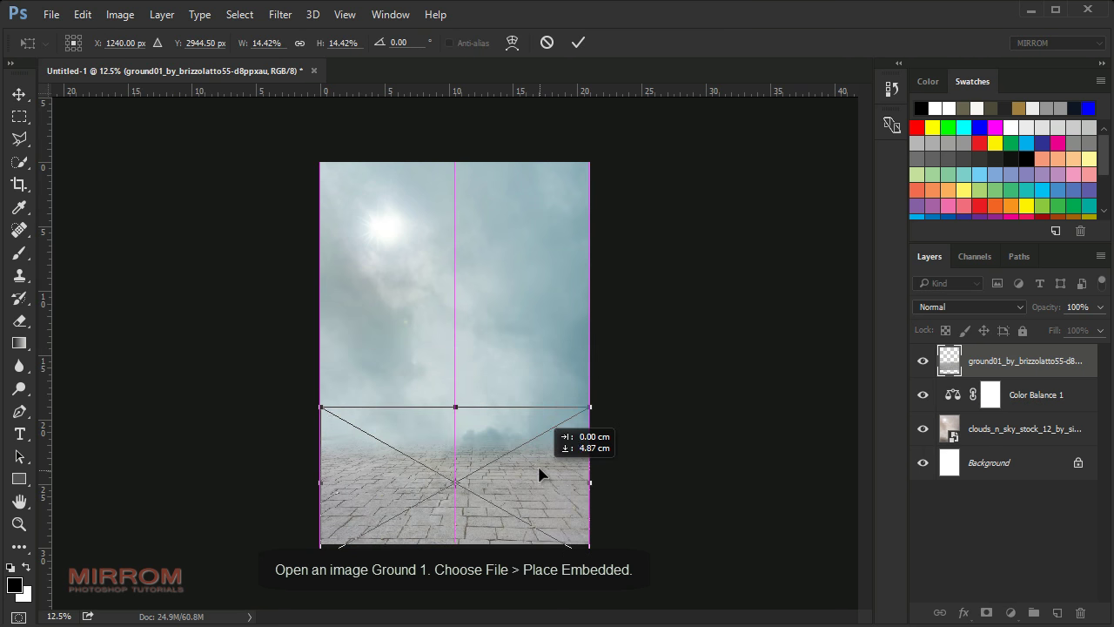
drag(321, 363, 266, 332)
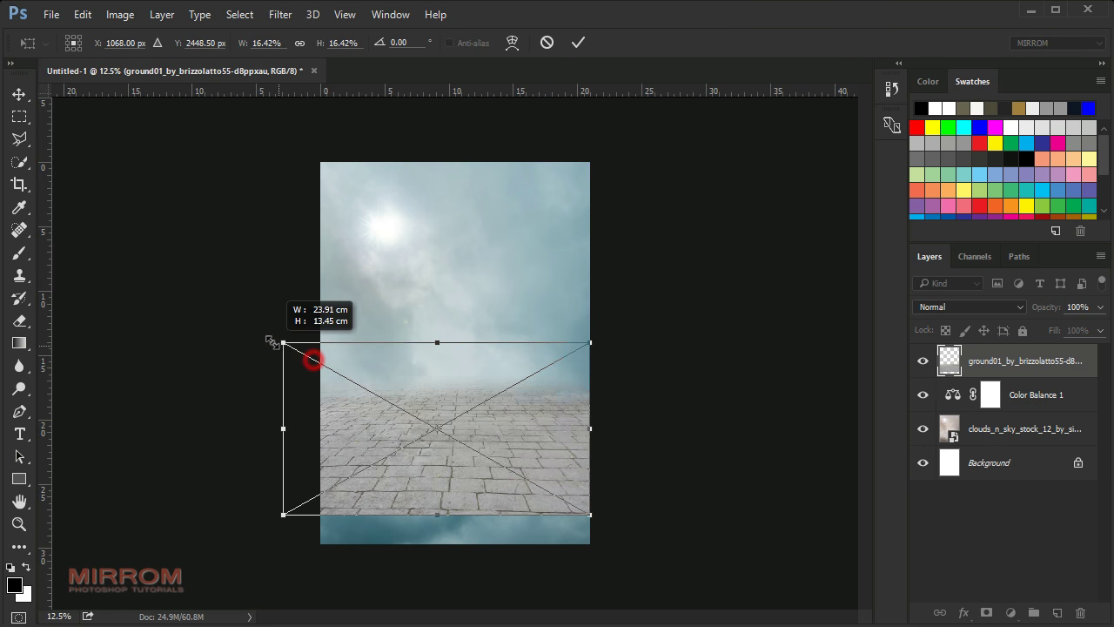
drag(590, 514, 651, 549)
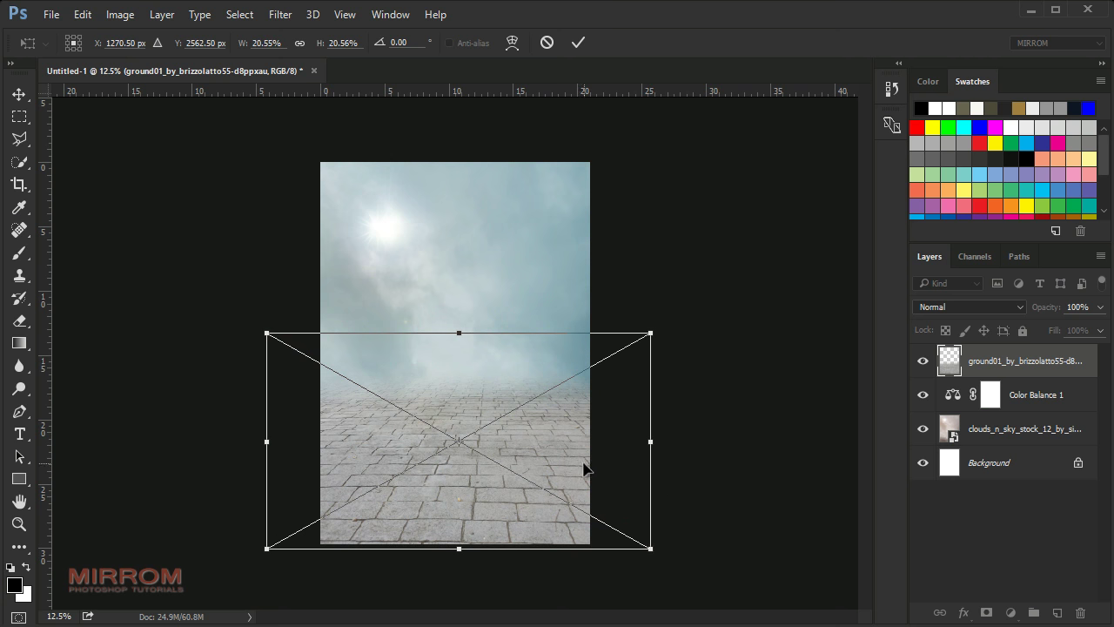
drag(461, 333, 459, 353)
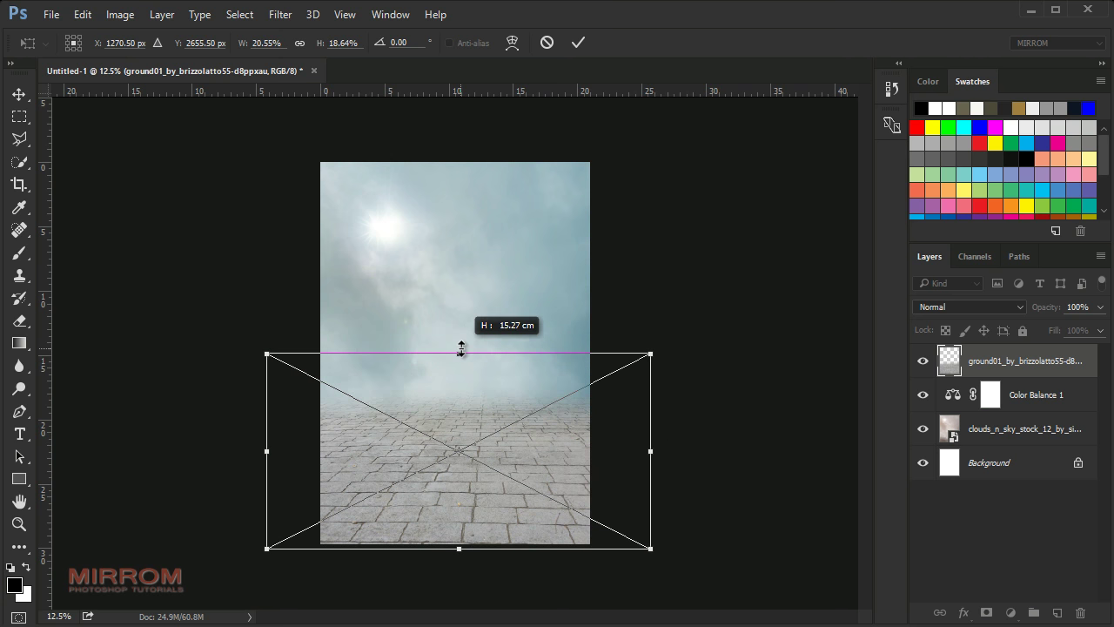
Warp the ground into perspective by pinching its far edge, then tilt it slightly.
right_click(484, 366)
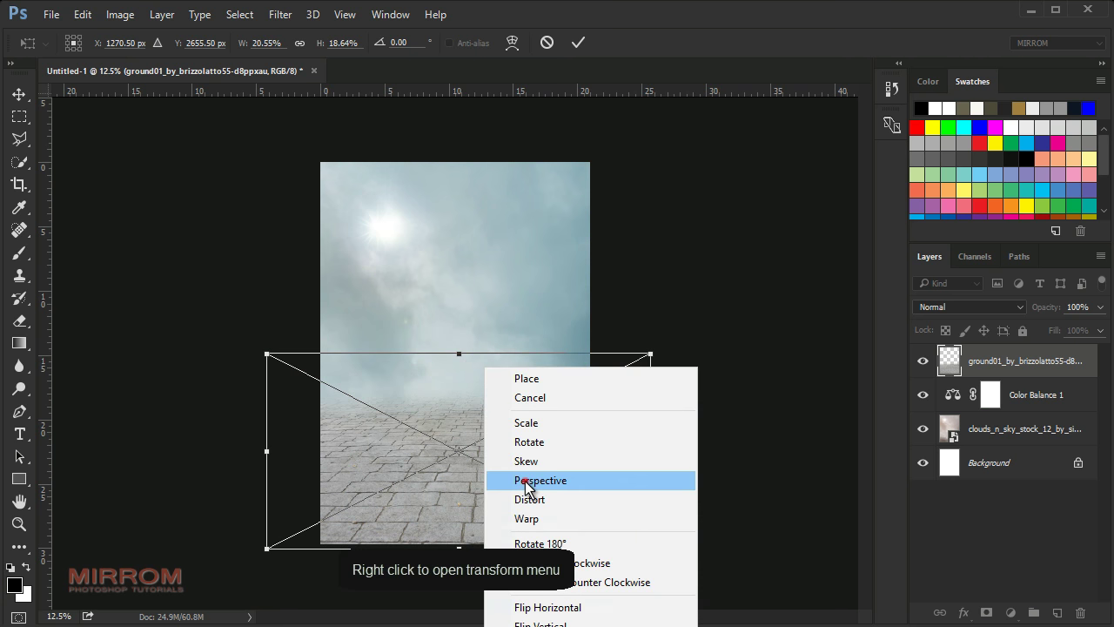
click(526, 480)
drag(266, 354, 296, 354)
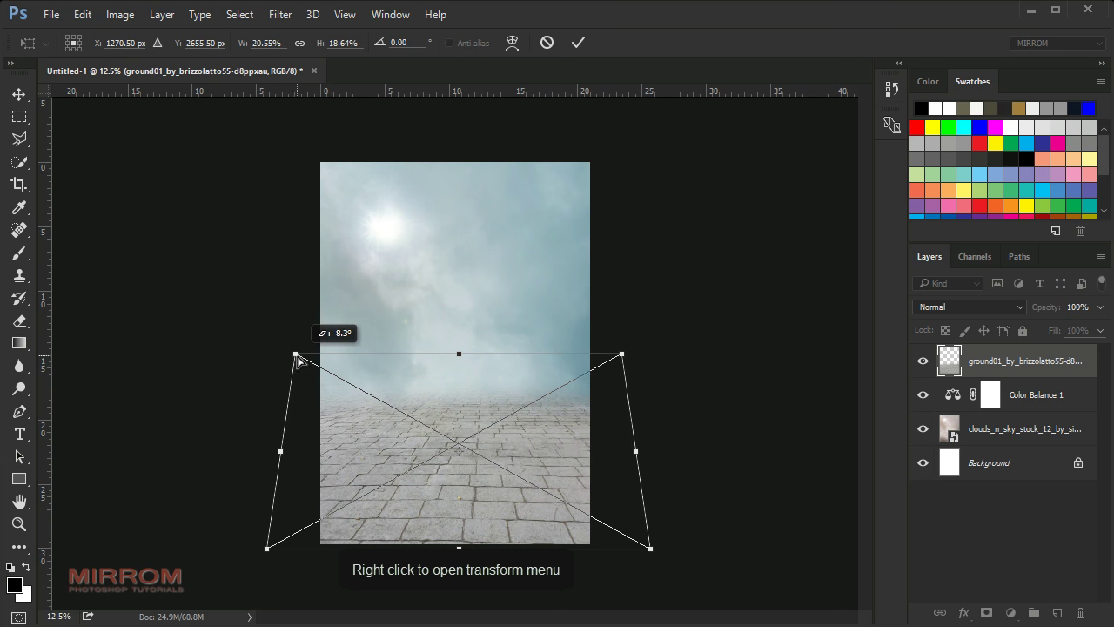
drag(296, 357, 305, 355)
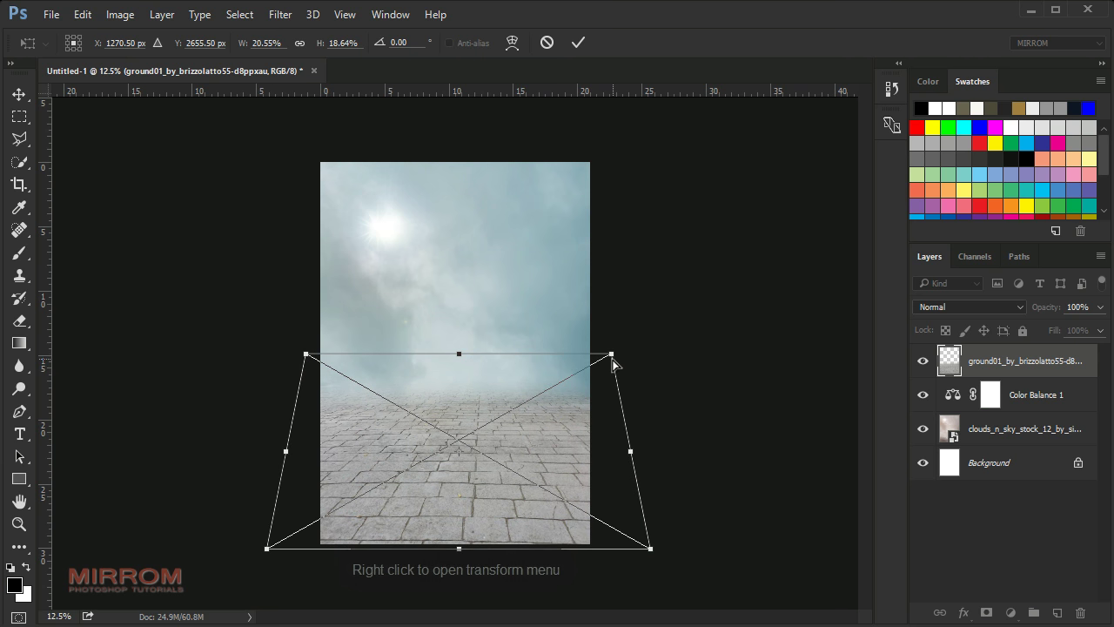
drag(612, 354, 608, 354)
right_click(580, 434)
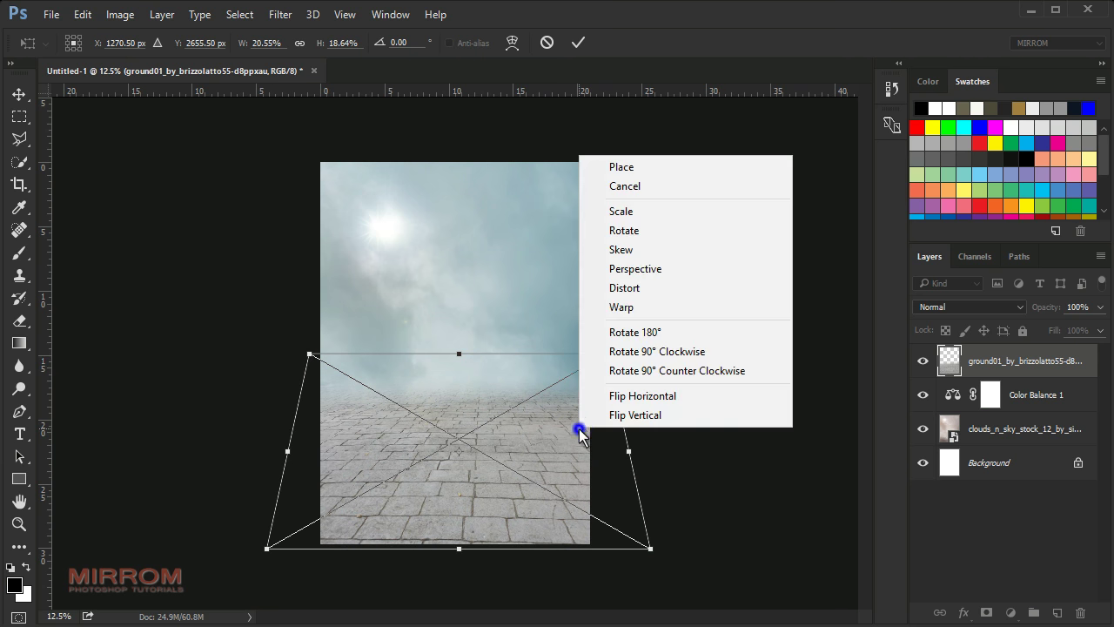
click(642, 232)
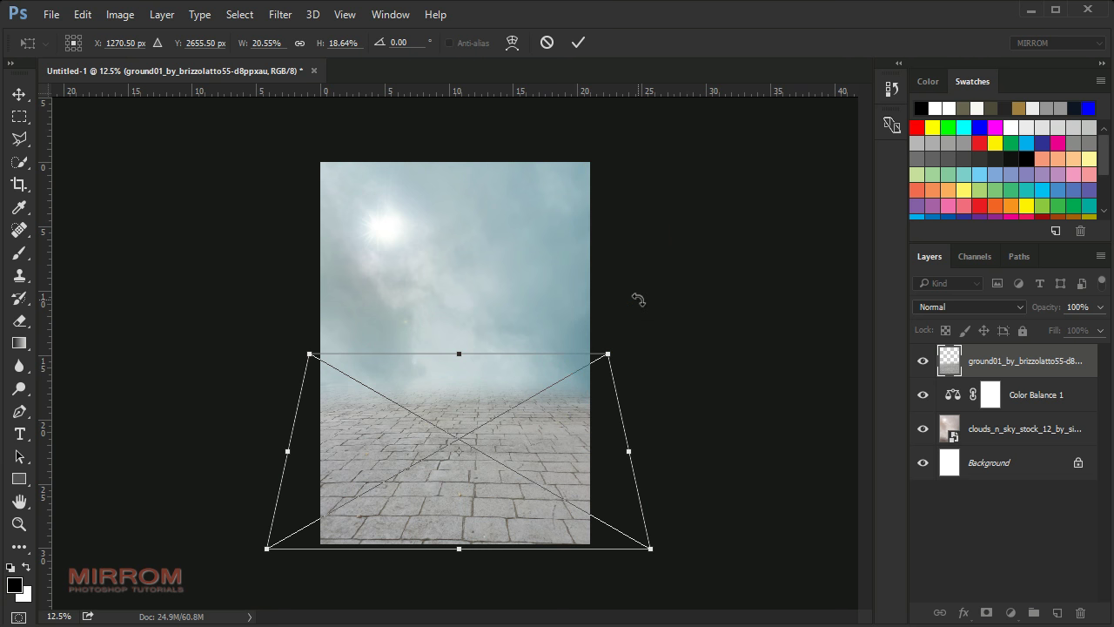
drag(636, 299, 637, 296)
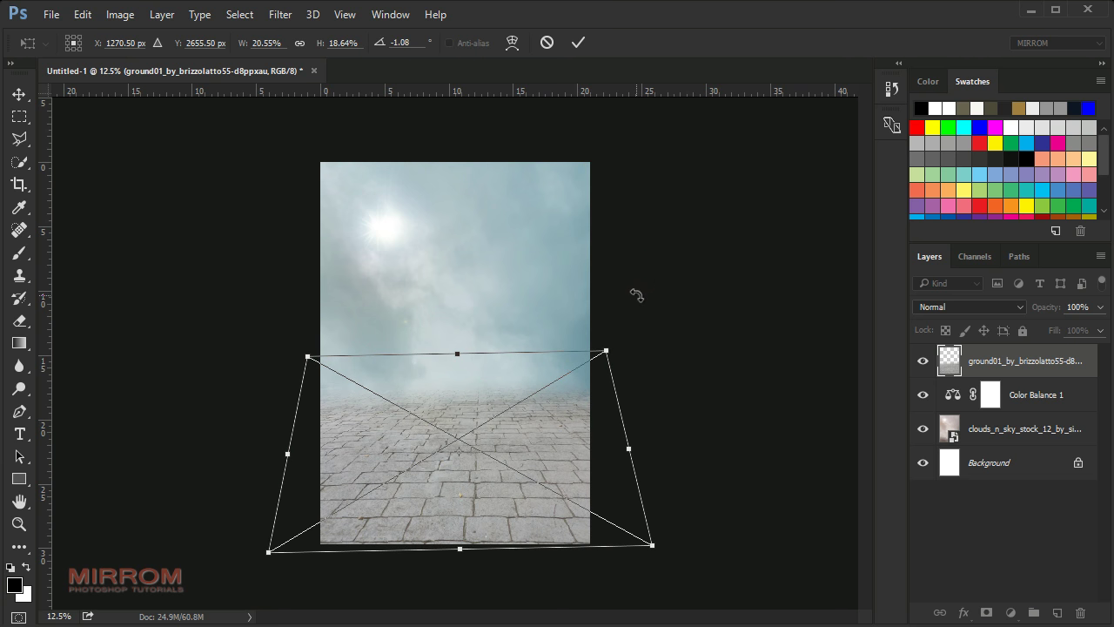
Refine the ground's perspective, pull its bottom corners inward, and commit the transform.
right_click(546, 370)
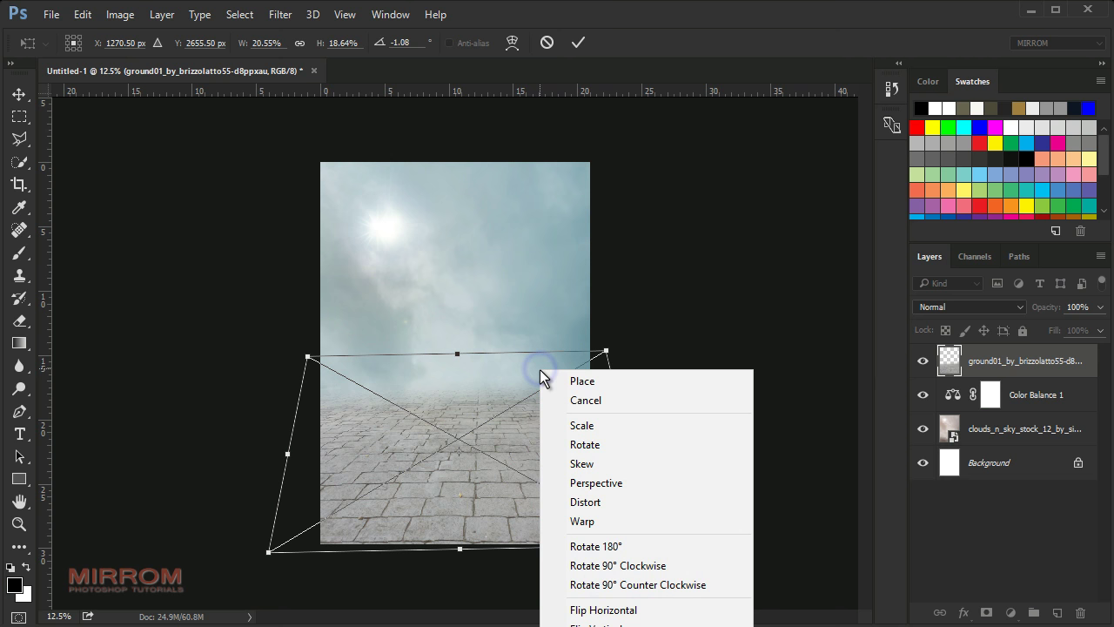
click(587, 482)
drag(606, 351, 602, 353)
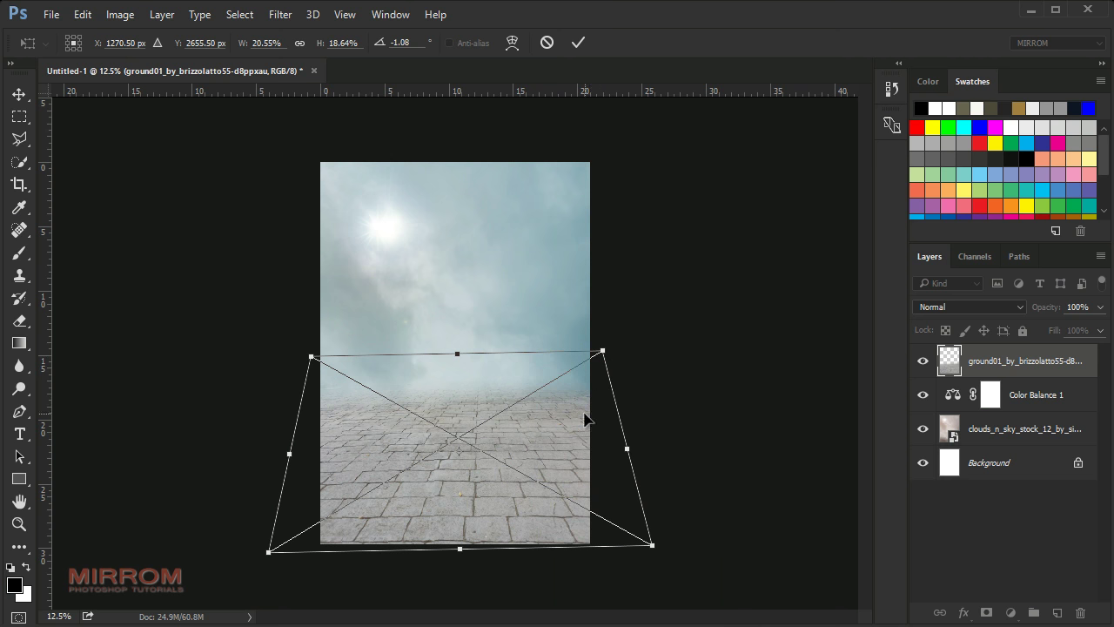
right_click(579, 426)
click(609, 205)
drag(653, 545, 645, 540)
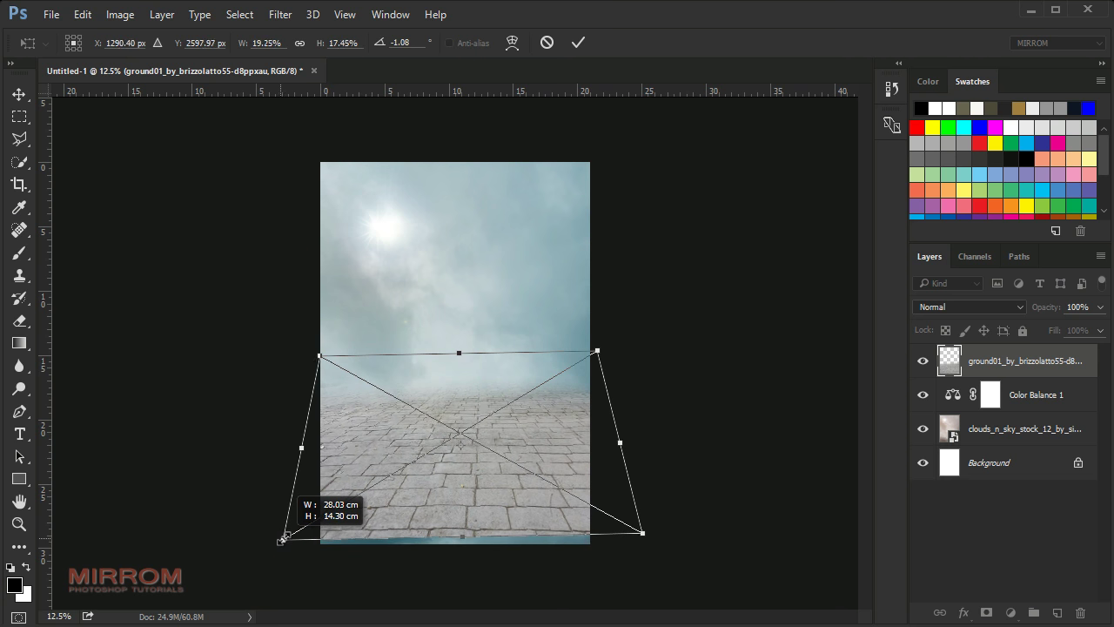
drag(268, 546, 289, 550)
drag(544, 474, 540, 445)
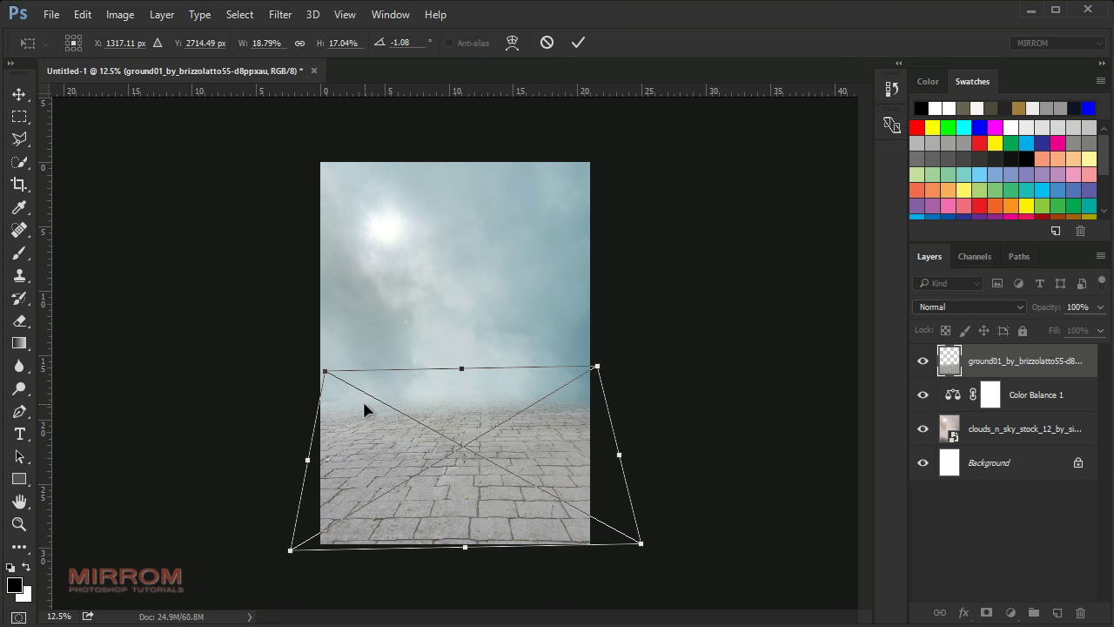
key(Return)
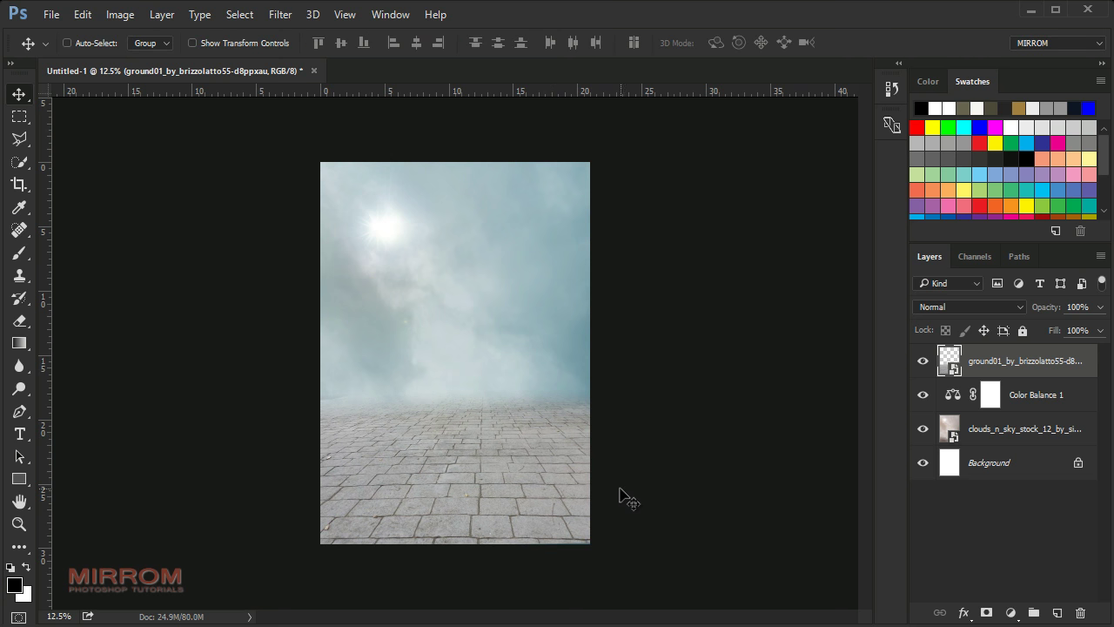
Rotate the ground layer slightly to level it.
key(ctrl+t)
drag(708, 473, 708, 477)
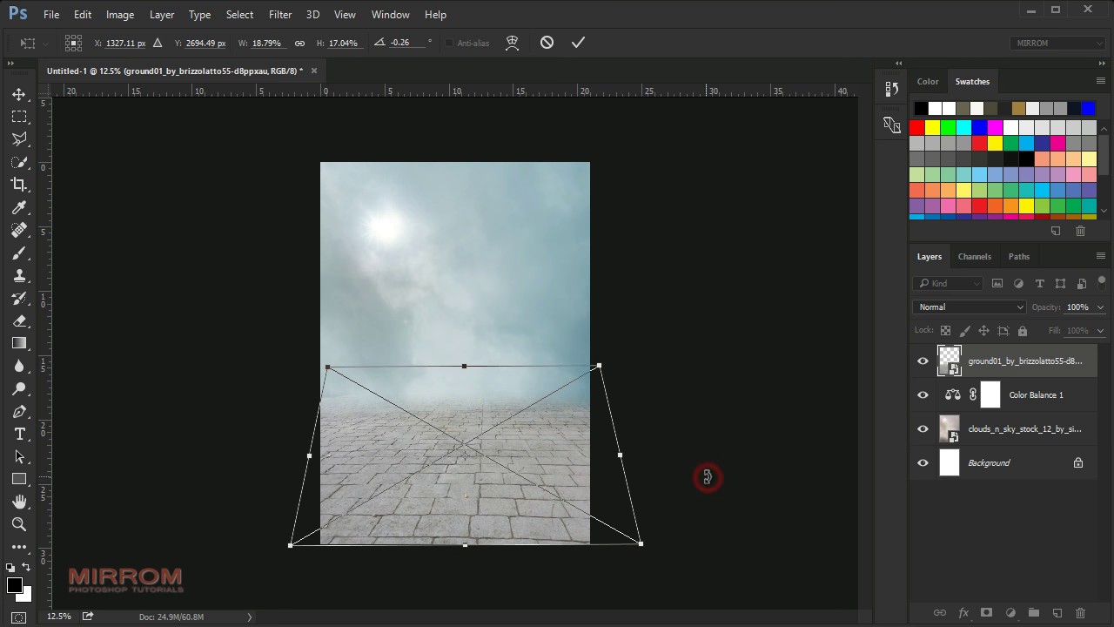
key(Return)
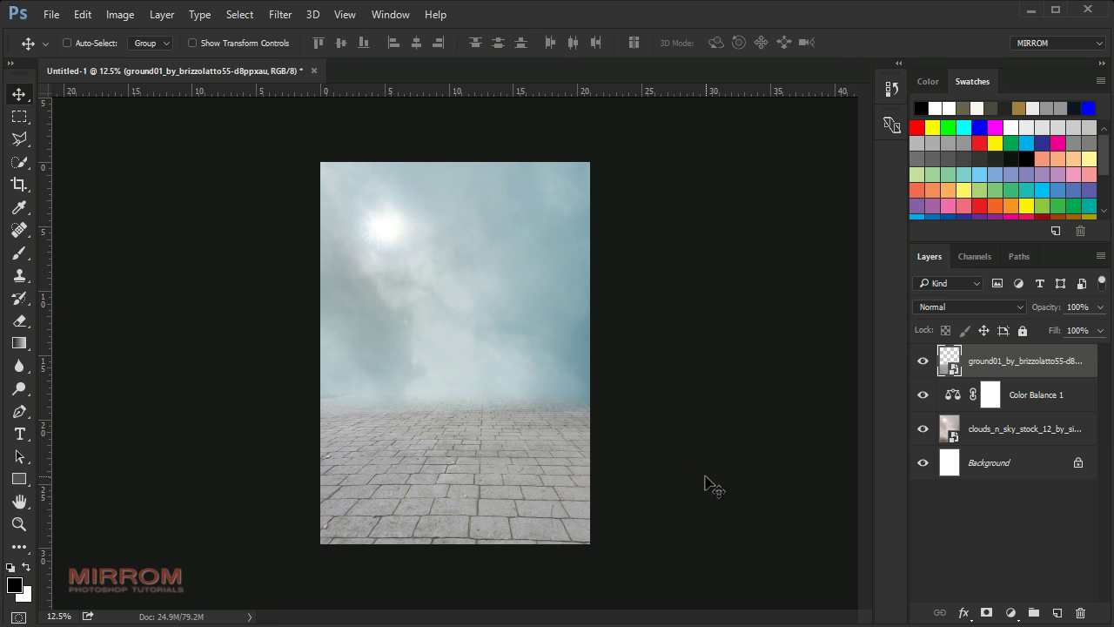
Add a Color Balance layer clipped to the ground with midtones Cyan–Red -33 and Yellow–Blue +10.
click(1023, 614)
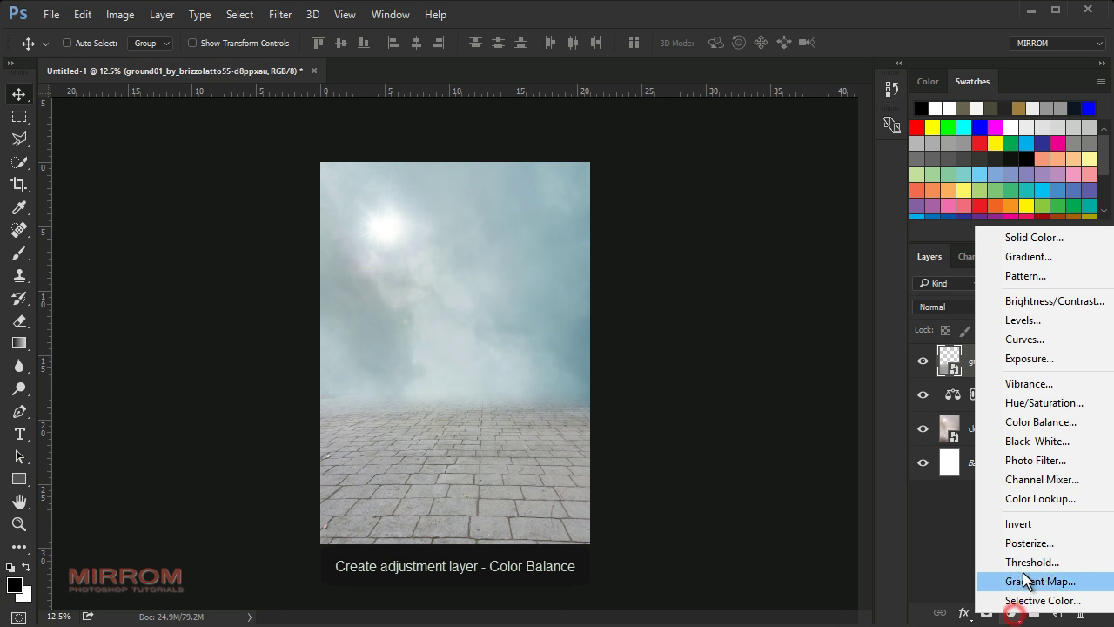
click(1046, 427)
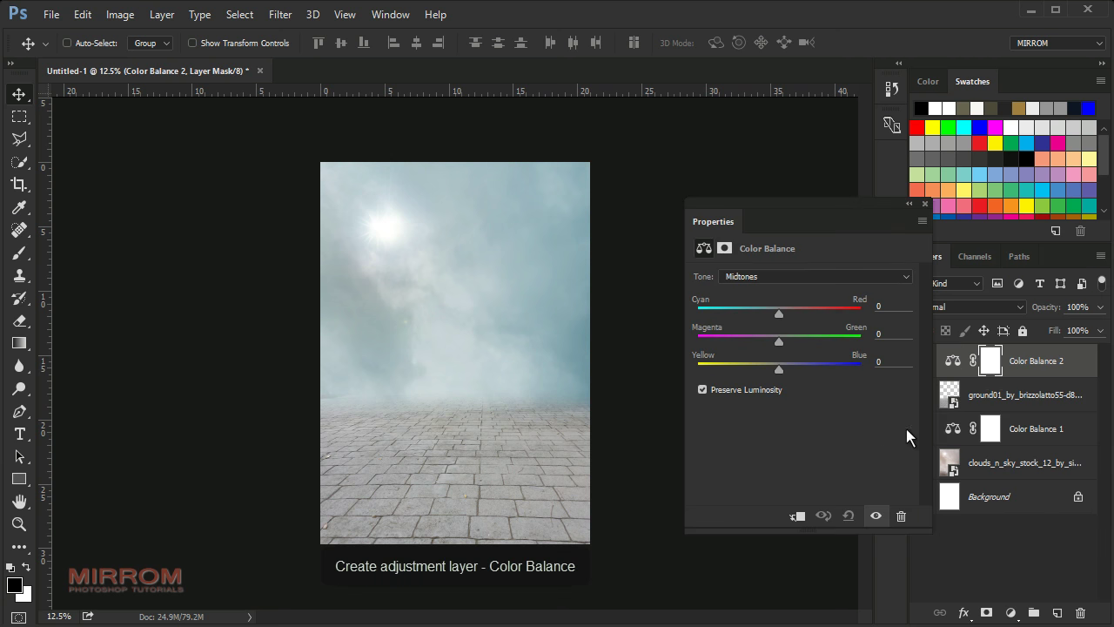
click(796, 516)
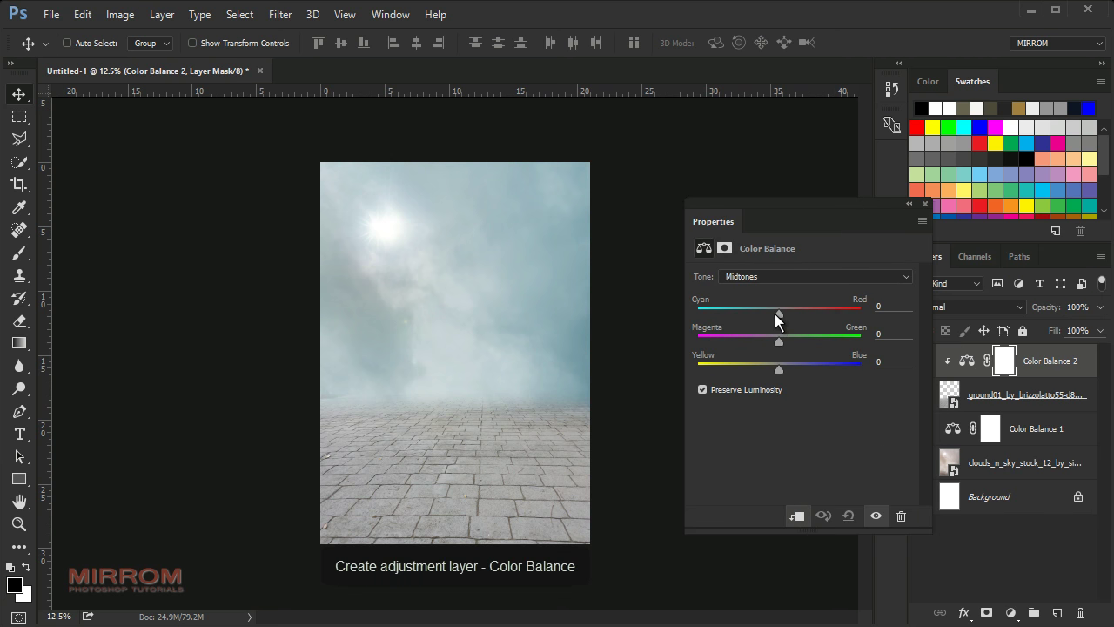
drag(775, 313, 752, 314)
drag(784, 369, 787, 372)
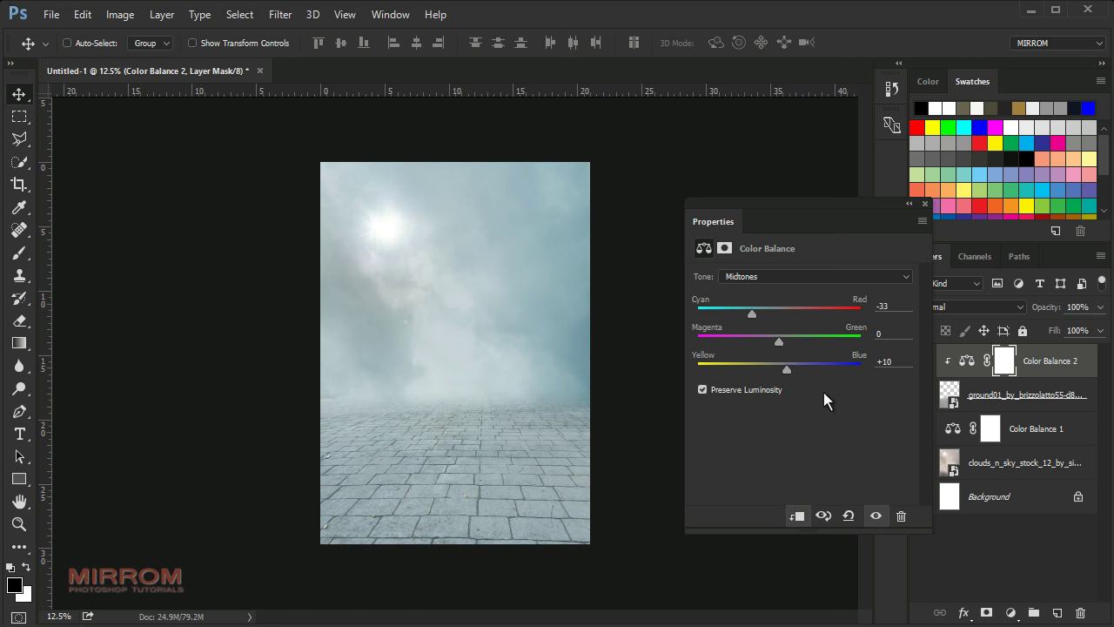
click(929, 202)
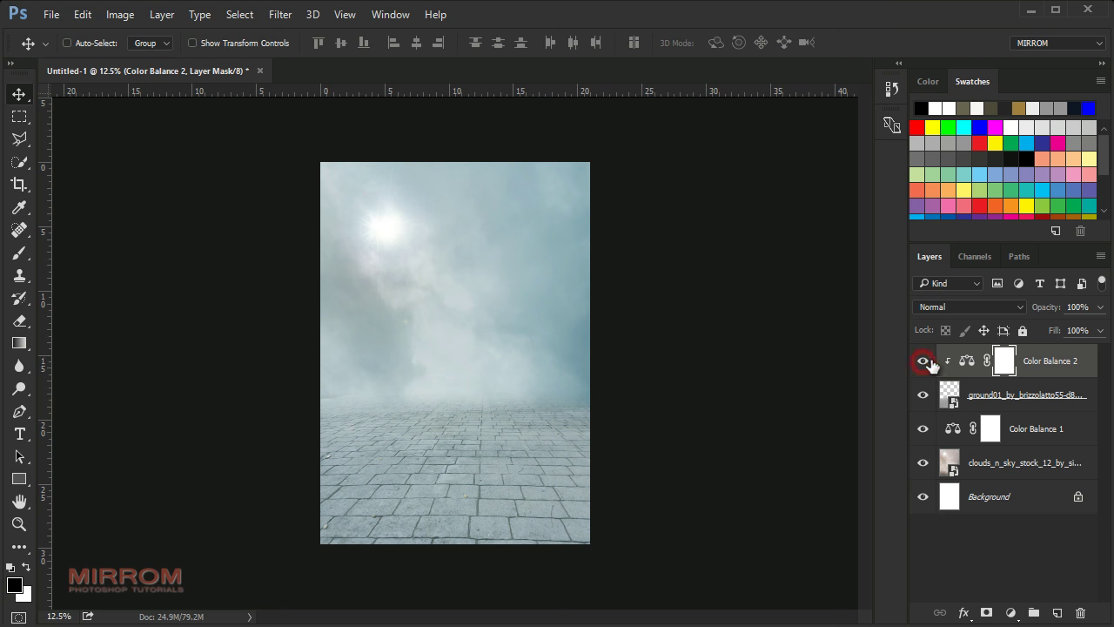
Place the Planetss image at about 61% size and move it up into the sky.
click(50, 14)
click(152, 340)
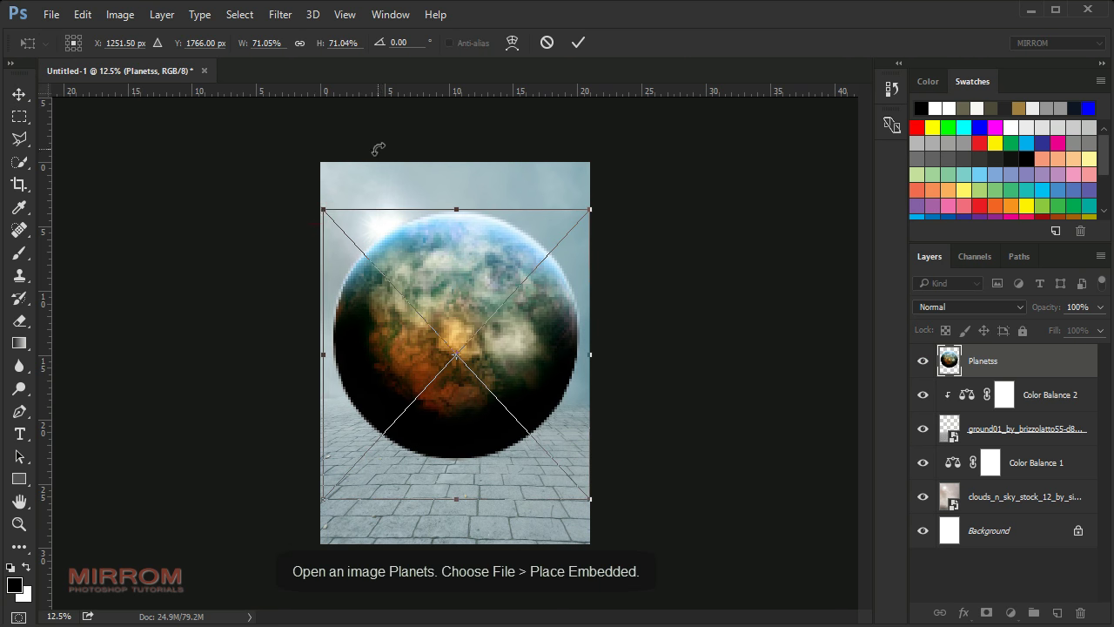
click(299, 42)
drag(252, 47, 235, 49)
click(577, 43)
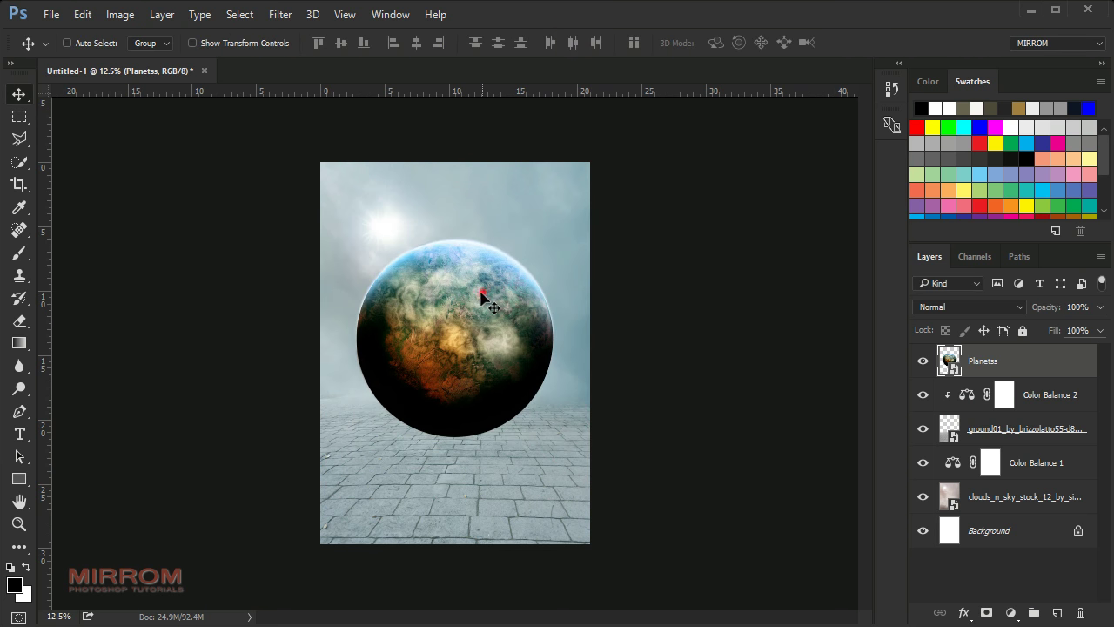
drag(481, 293, 474, 252)
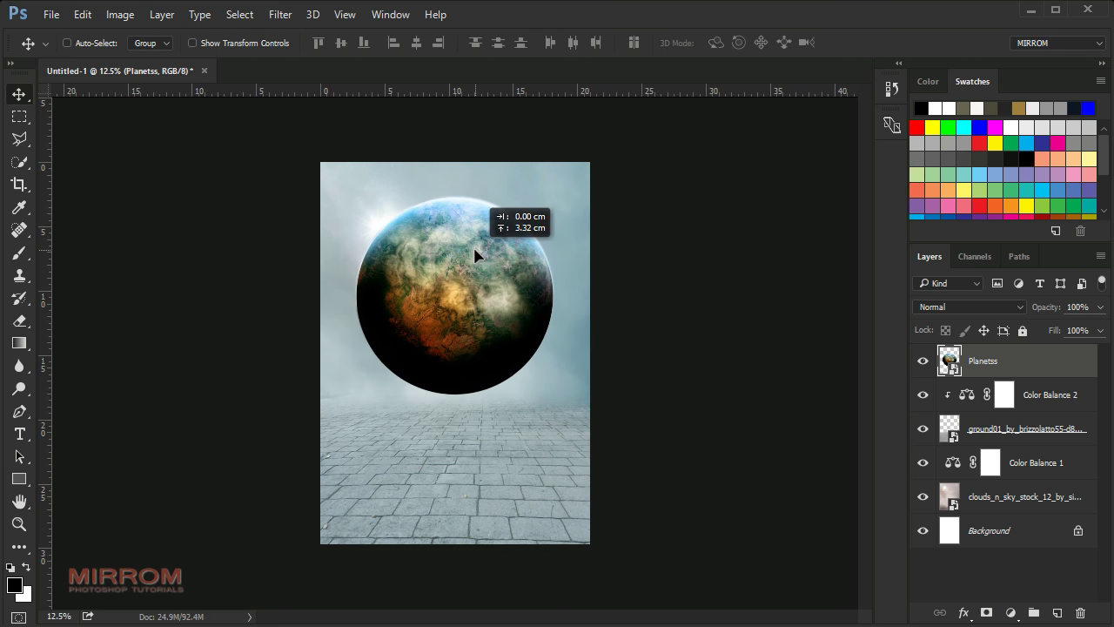
drag(474, 254, 474, 258)
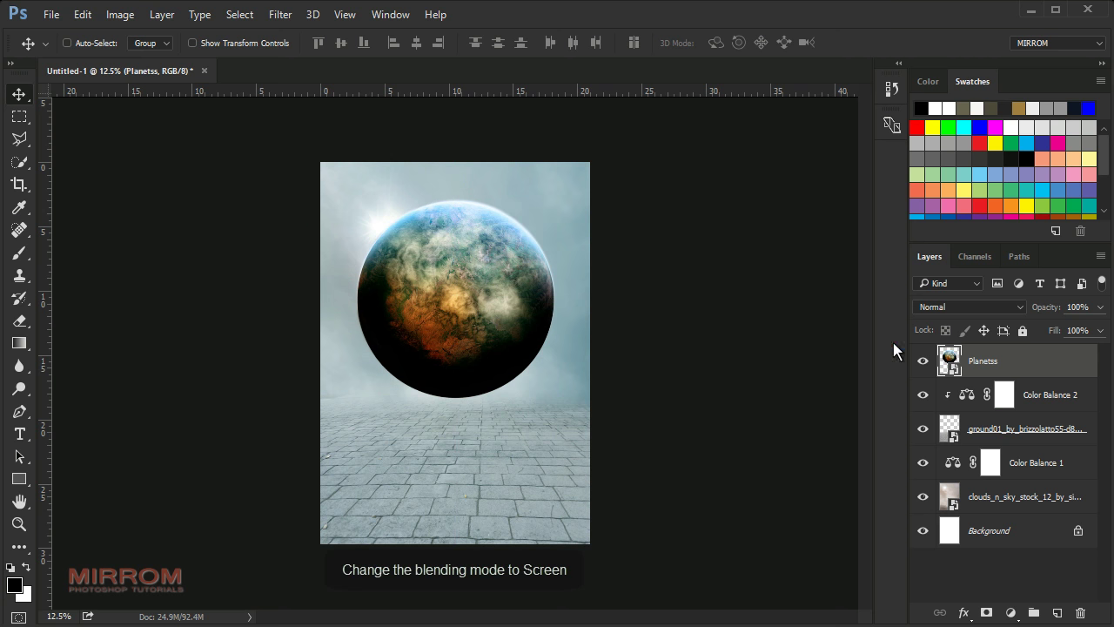
Set the planet layer to Screen blend mode and shrink it to about 52%.
click(944, 306)
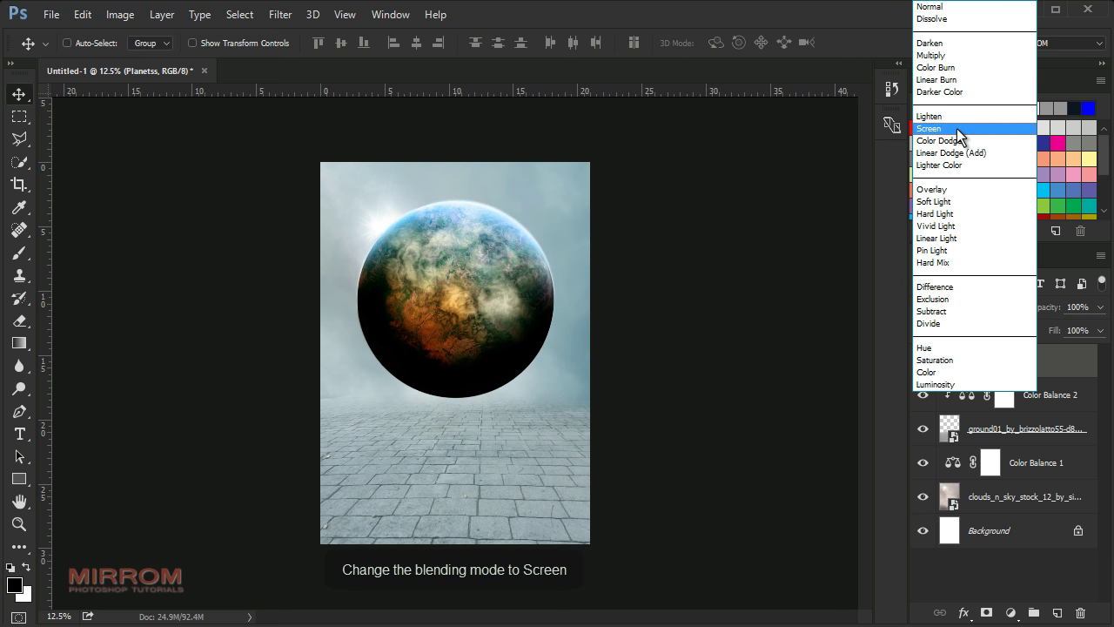
click(957, 129)
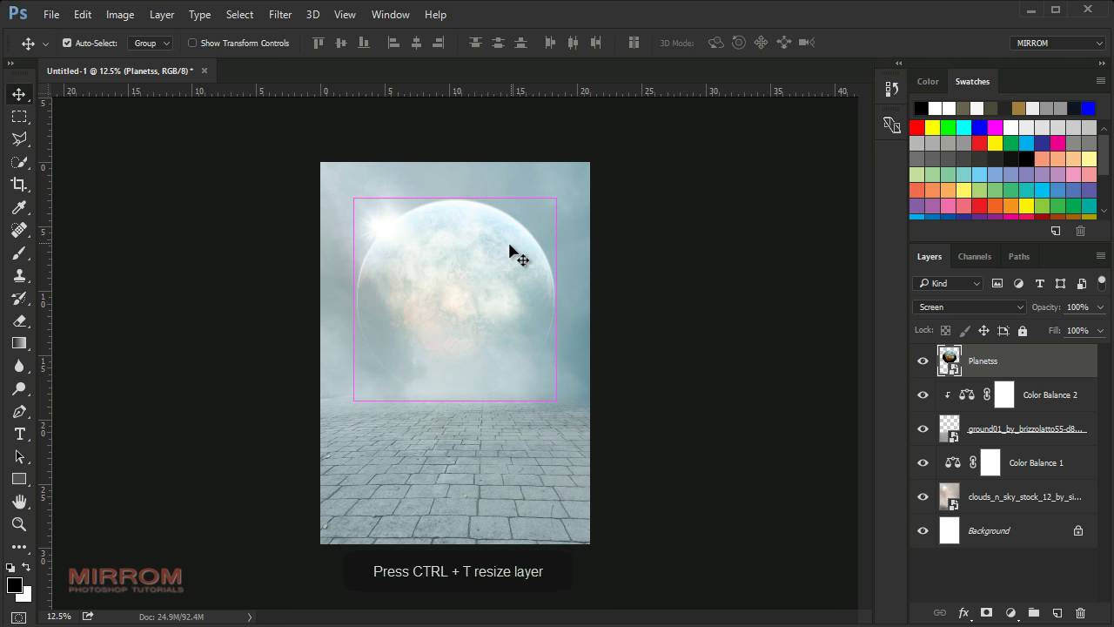
key(ctrl+t)
drag(244, 50, 242, 48)
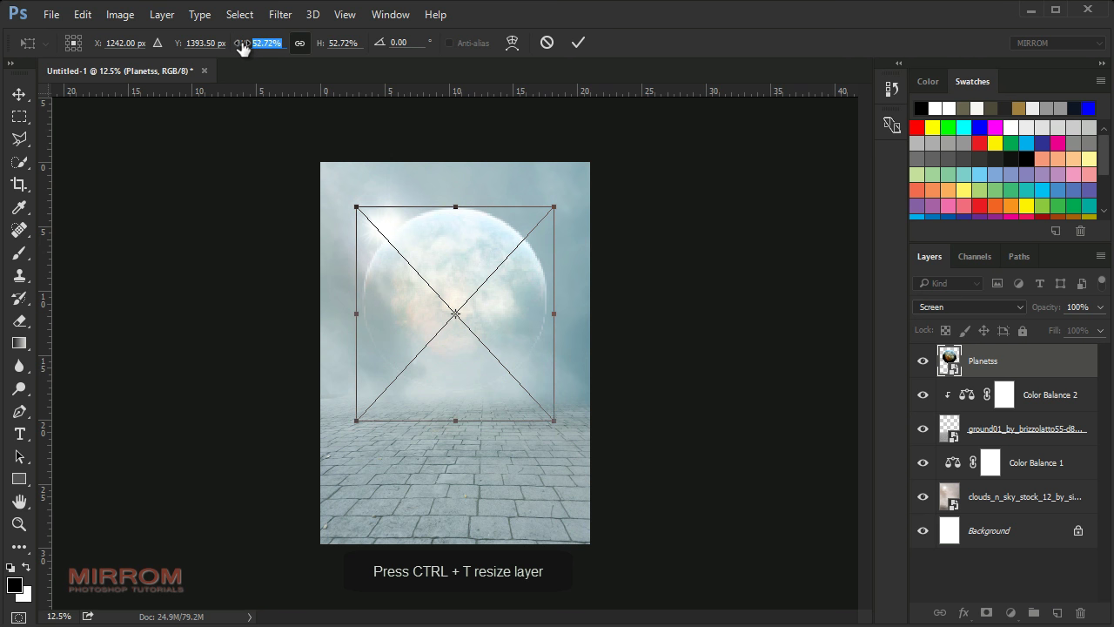
key(Return)
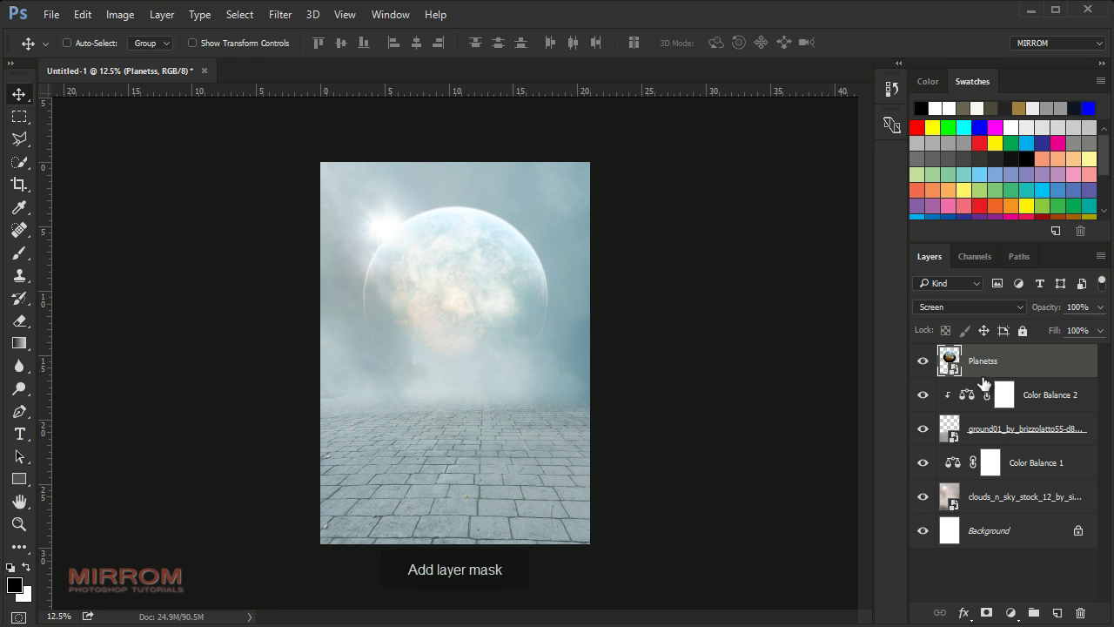
Add a layer mask to the planet and fade its lower part with a gradient.
click(987, 613)
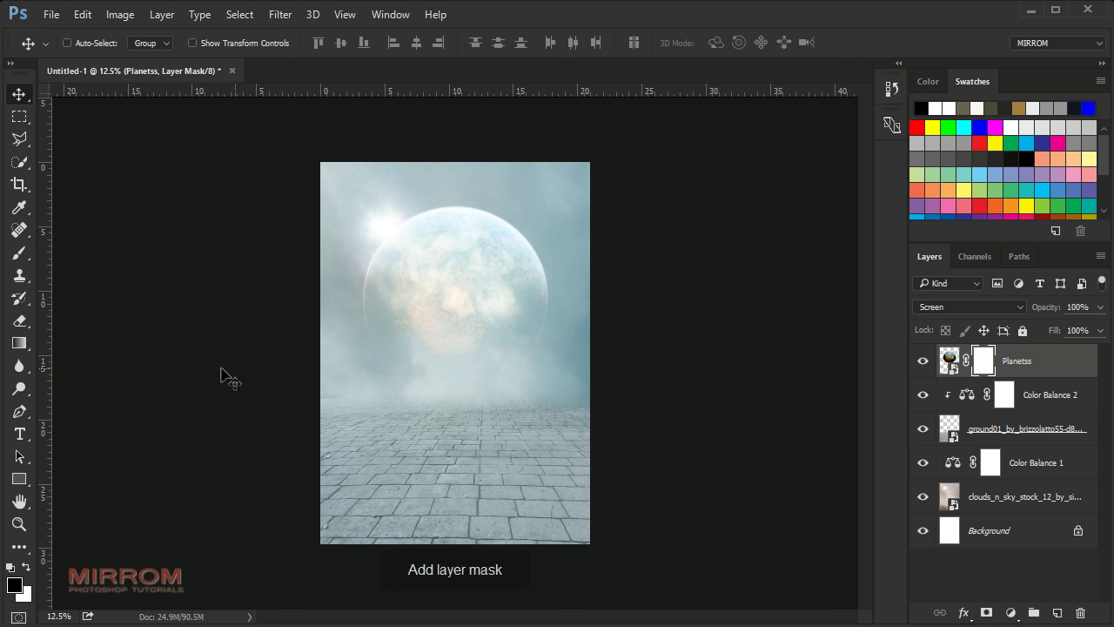
click(19, 343)
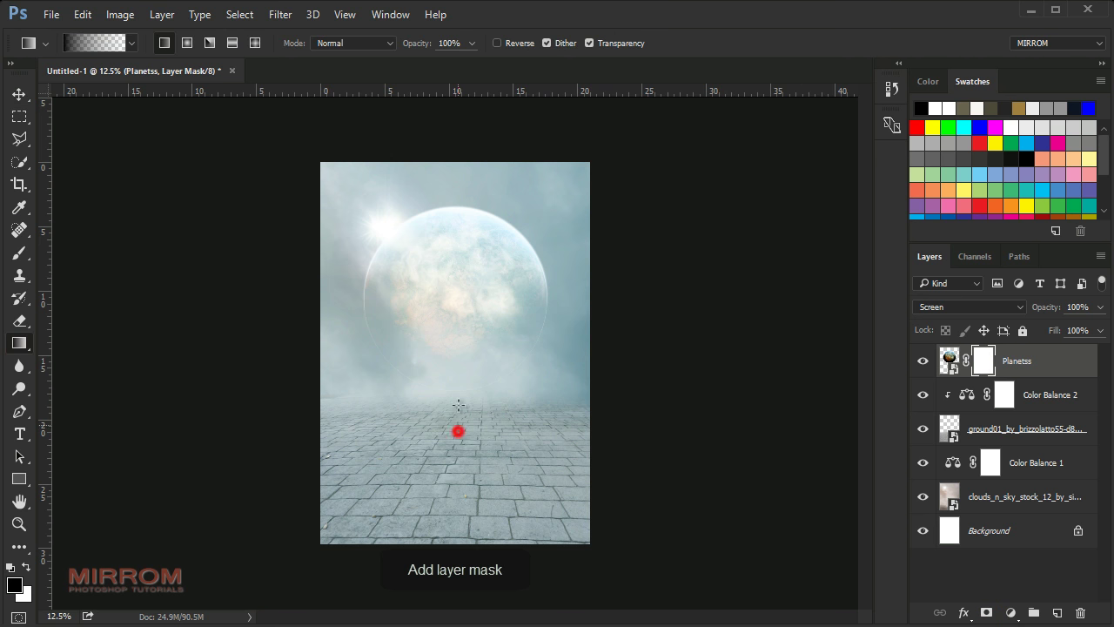
drag(458, 404, 453, 287)
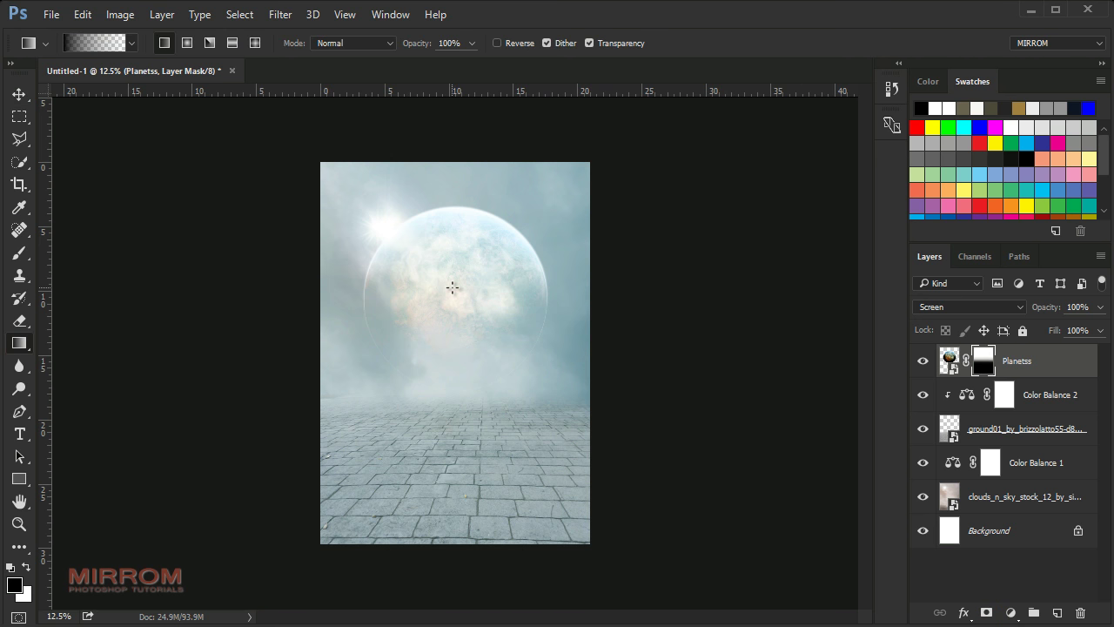
drag(445, 398, 444, 288)
key(v)
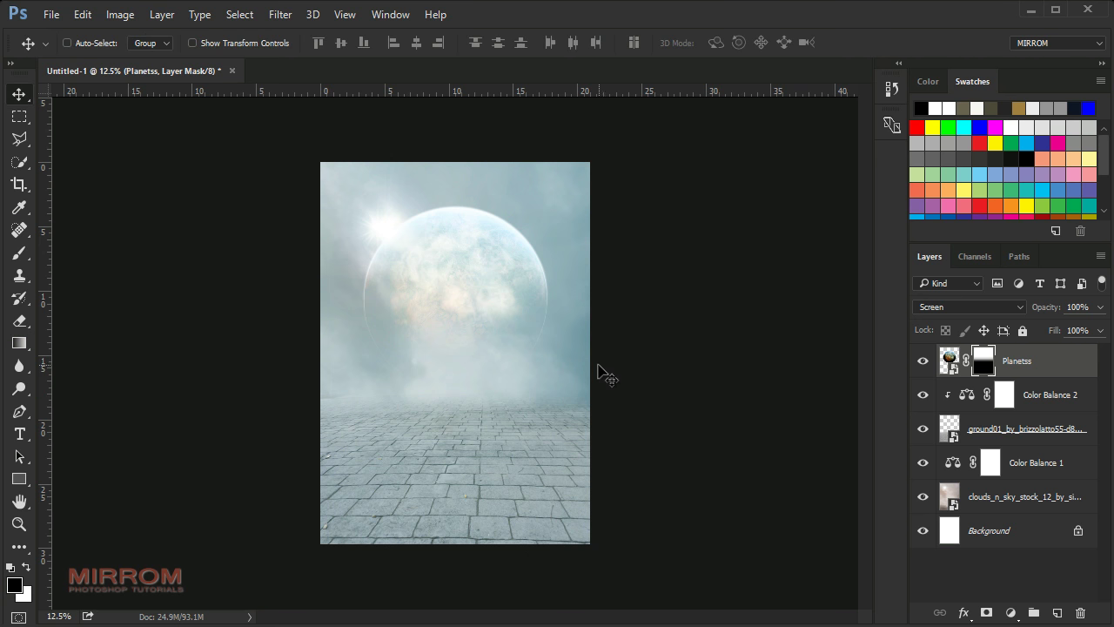
Duplicate the Planetss layer and set the copy to Soft Light blend mode.
key(ctrl+j)
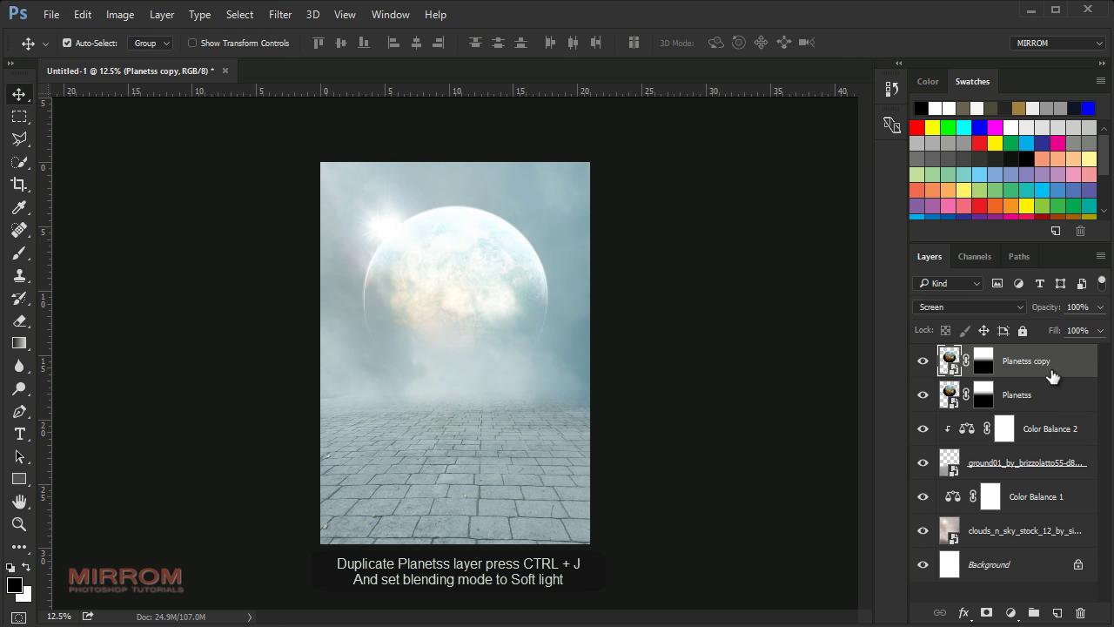
click(957, 307)
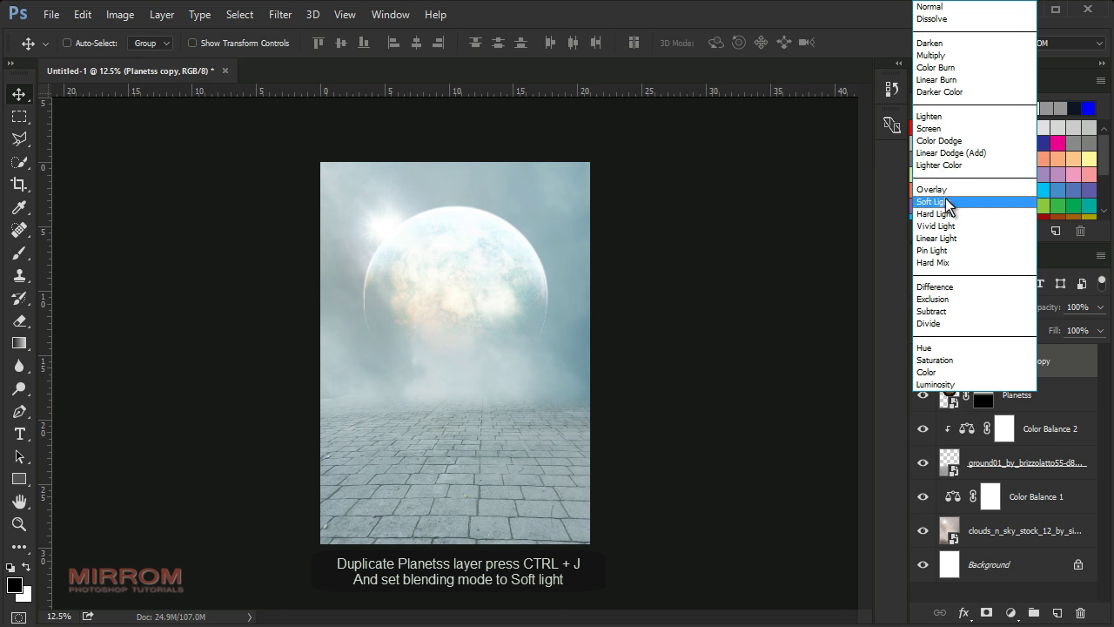
click(935, 201)
Paint black on the Planetss copy's mask to hide it over the right-side fog.
click(982, 368)
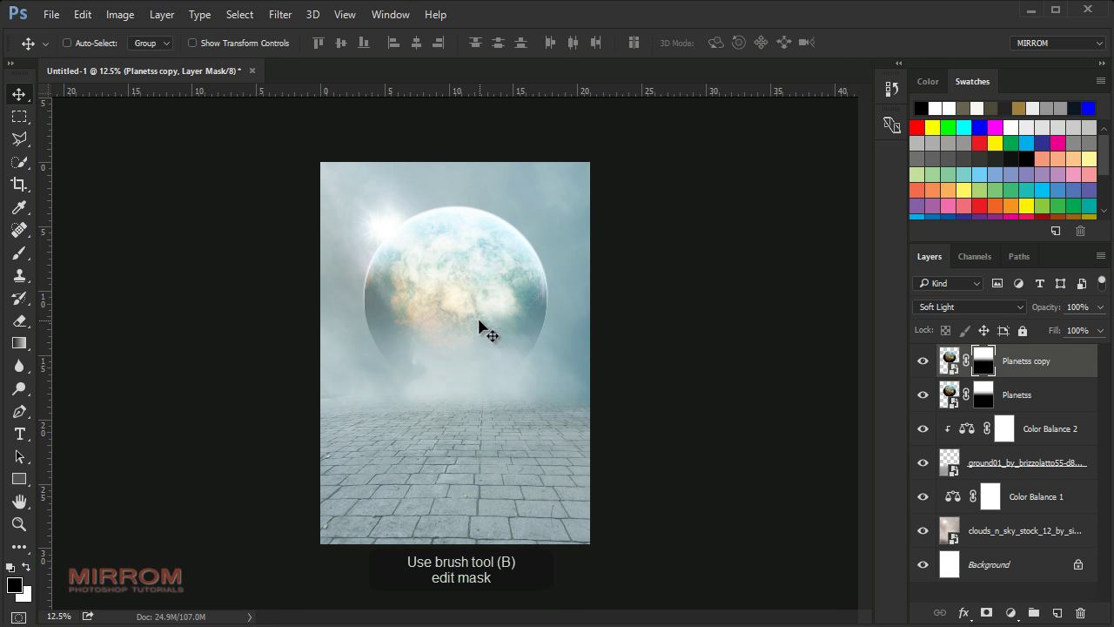
key(b)
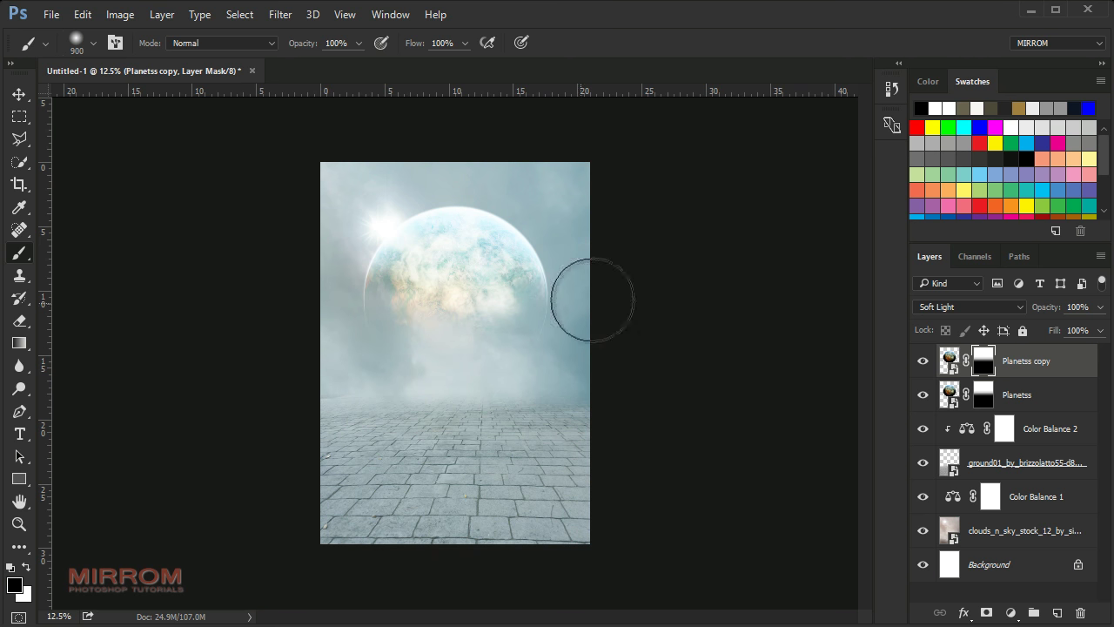
drag(611, 279, 566, 455)
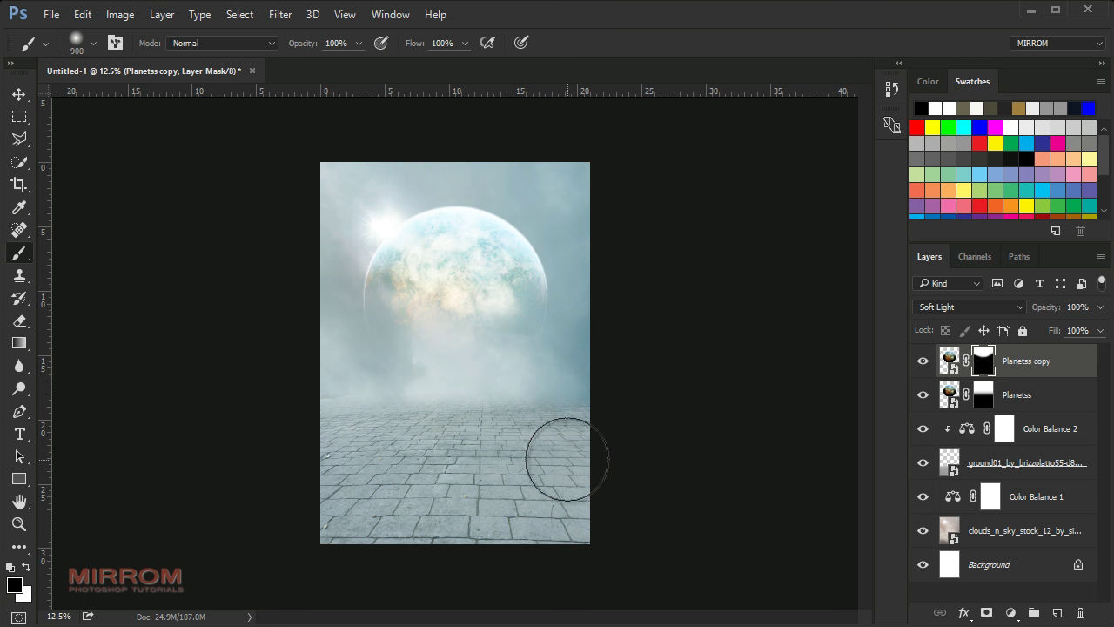
key(v)
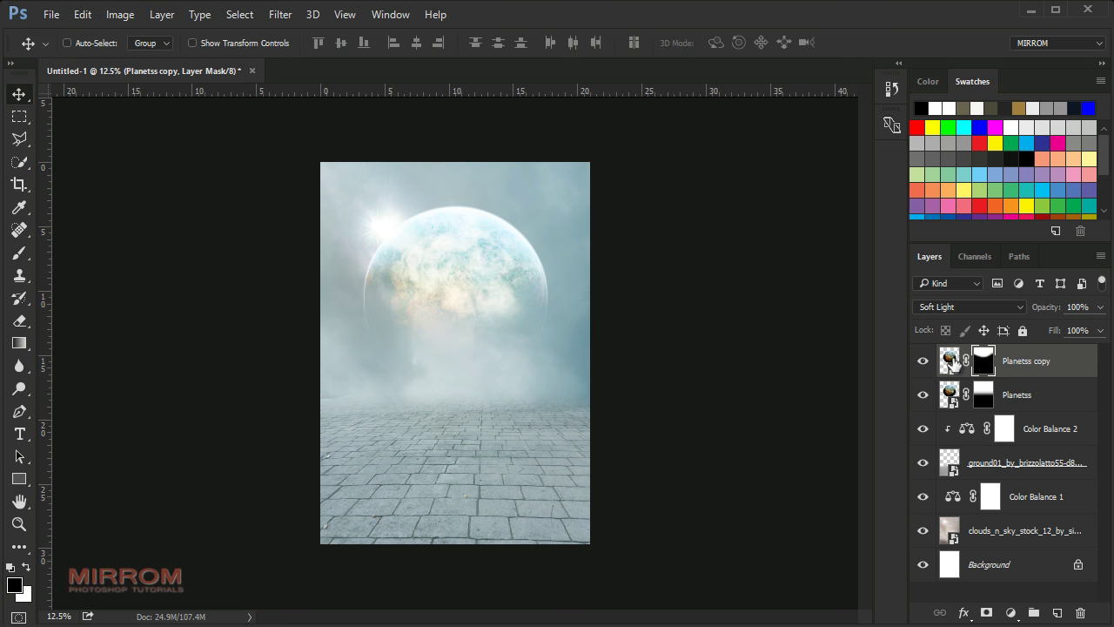
click(951, 360)
click(1010, 612)
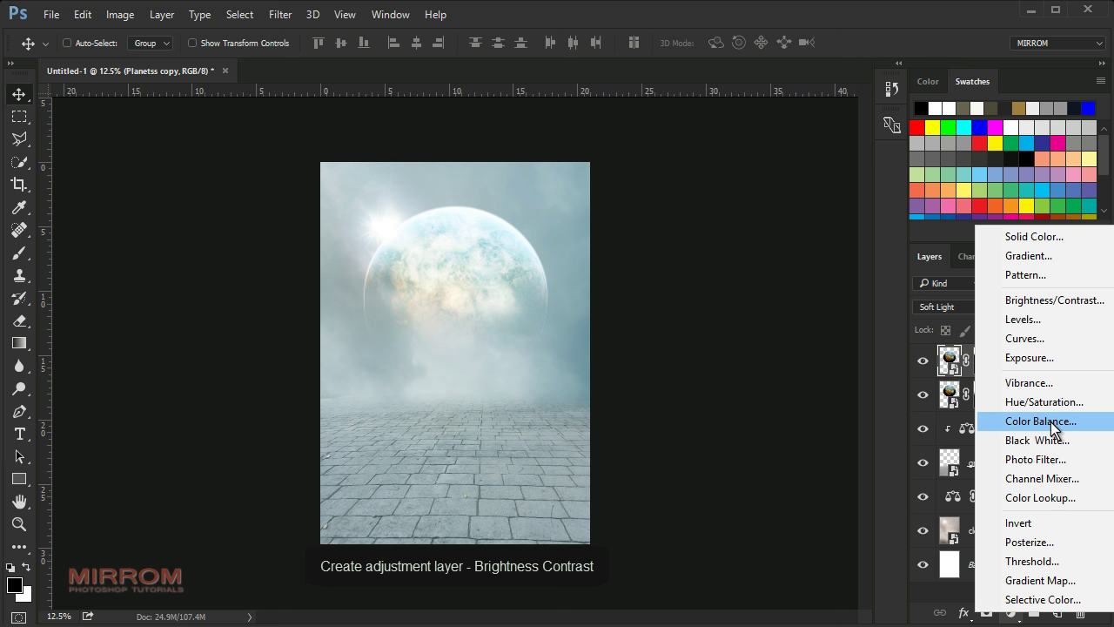
Clip a Brightness/Contrast layer to the Planetss copy with Brightness -74 and Contrast 72.
click(1023, 301)
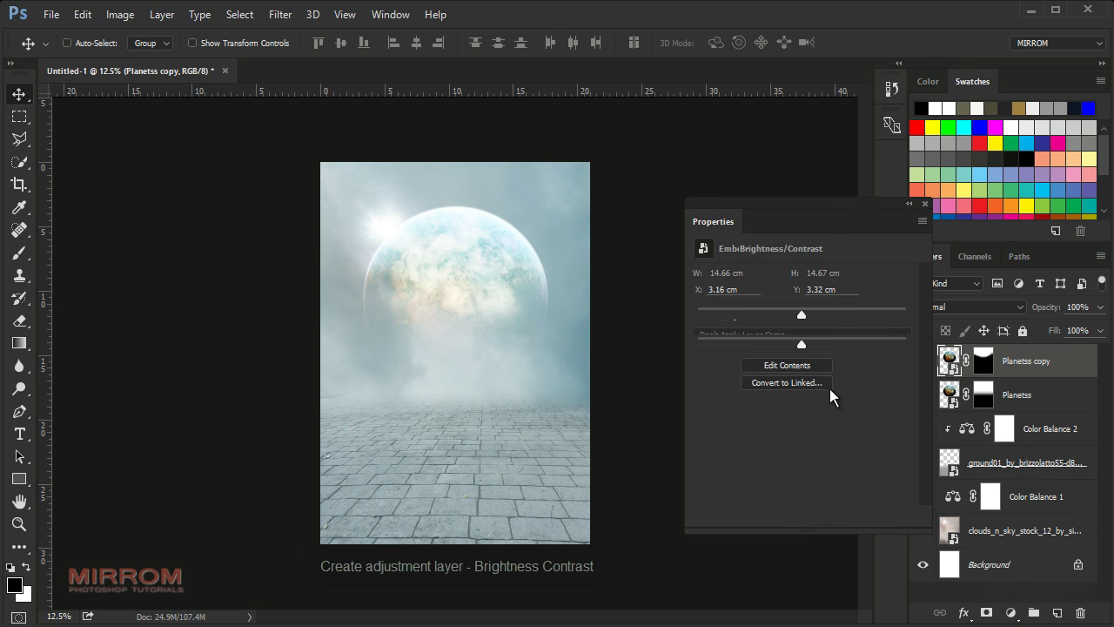
click(796, 516)
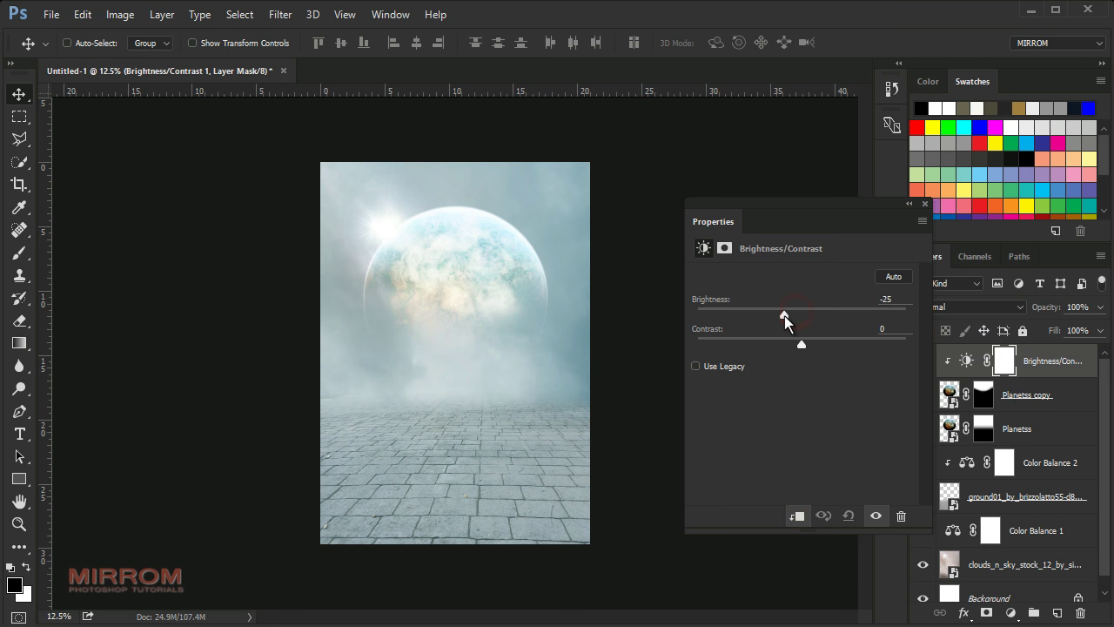
drag(784, 318, 772, 321)
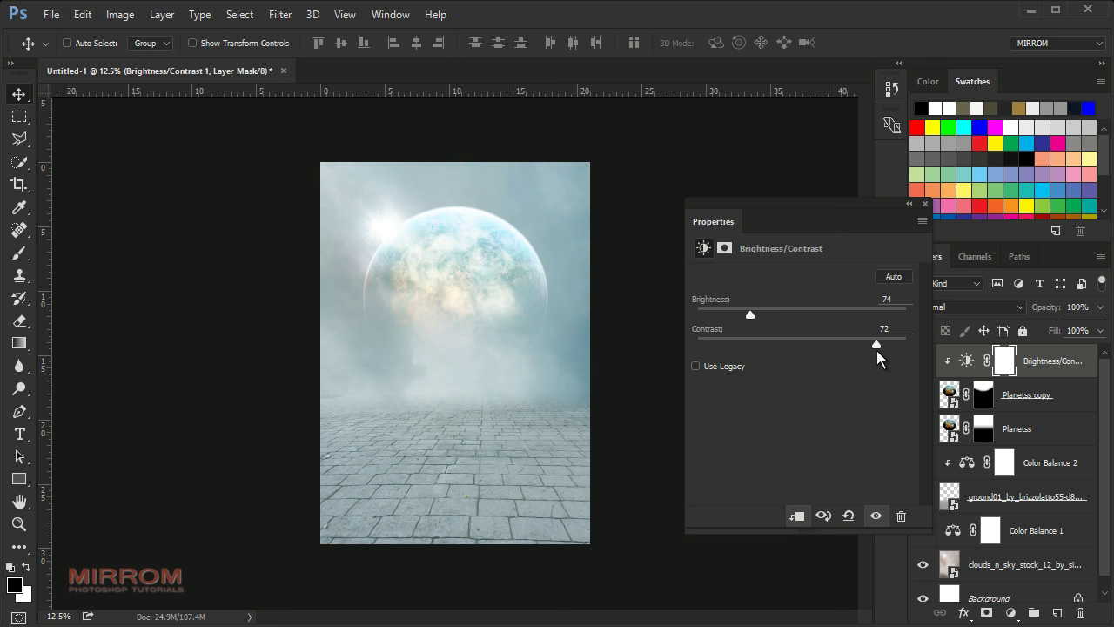
click(925, 205)
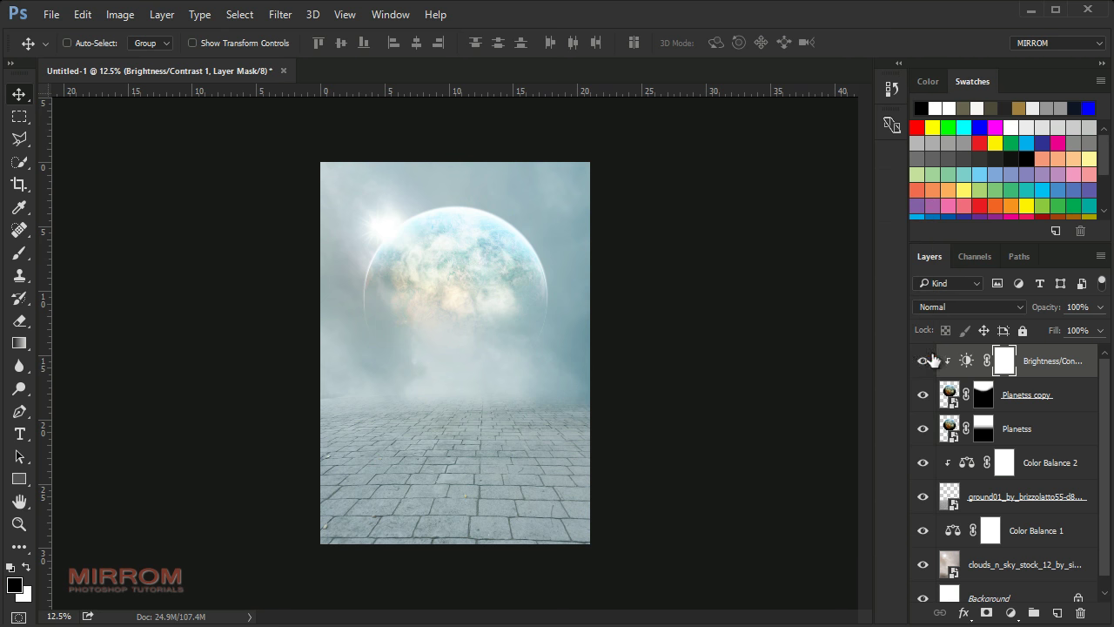
click(923, 361)
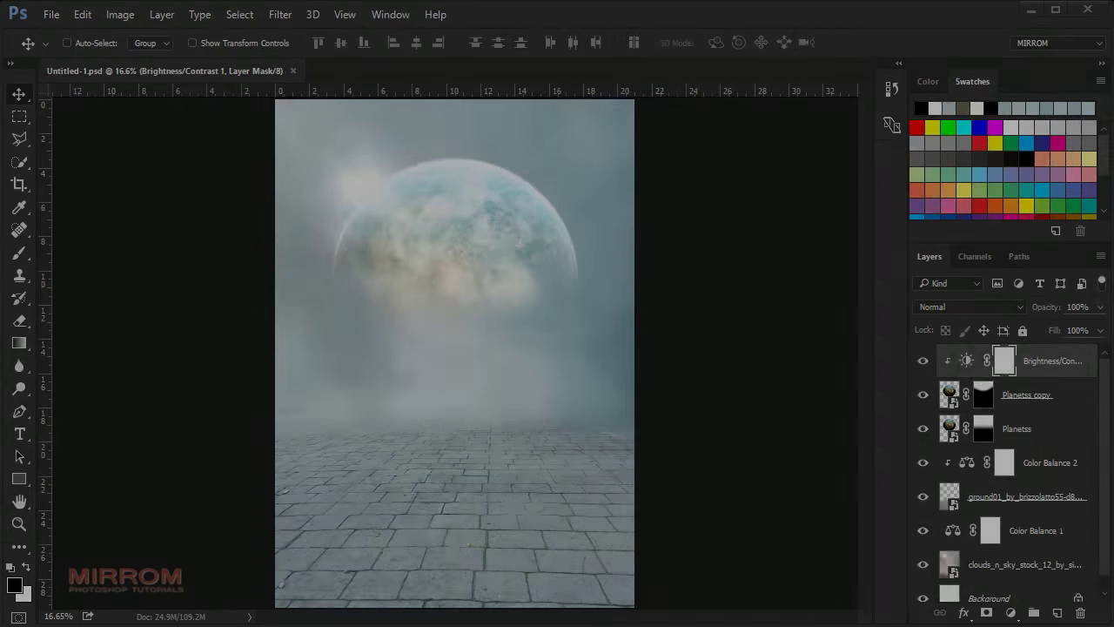
click(966, 362)
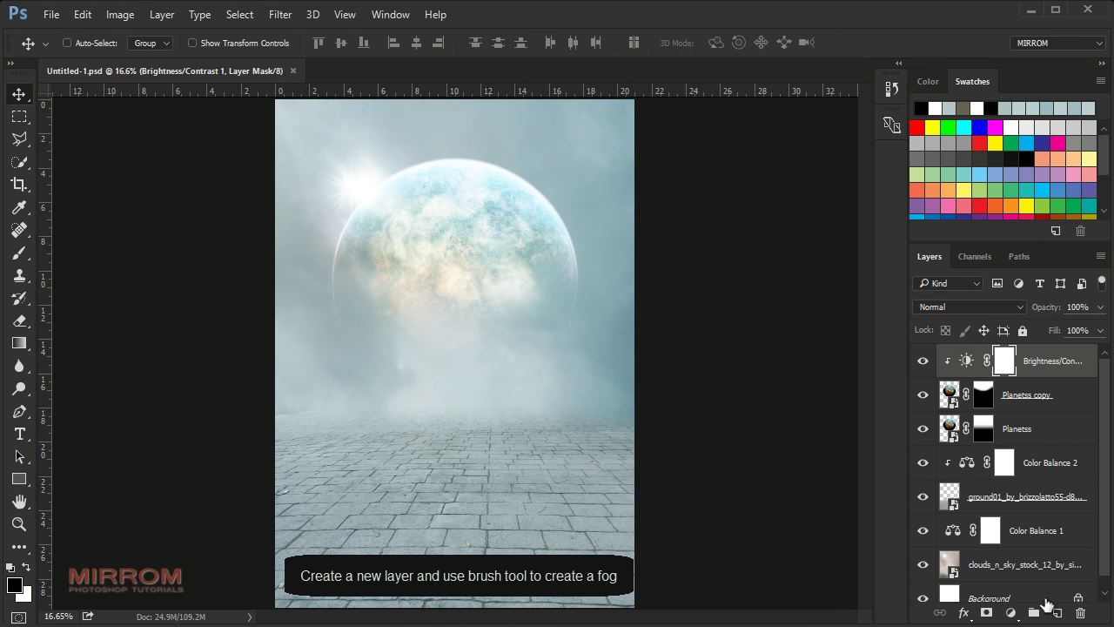
Add a new layer, choose the 430 cloud brush, and sample a light blue-grey fog colour.
click(1055, 614)
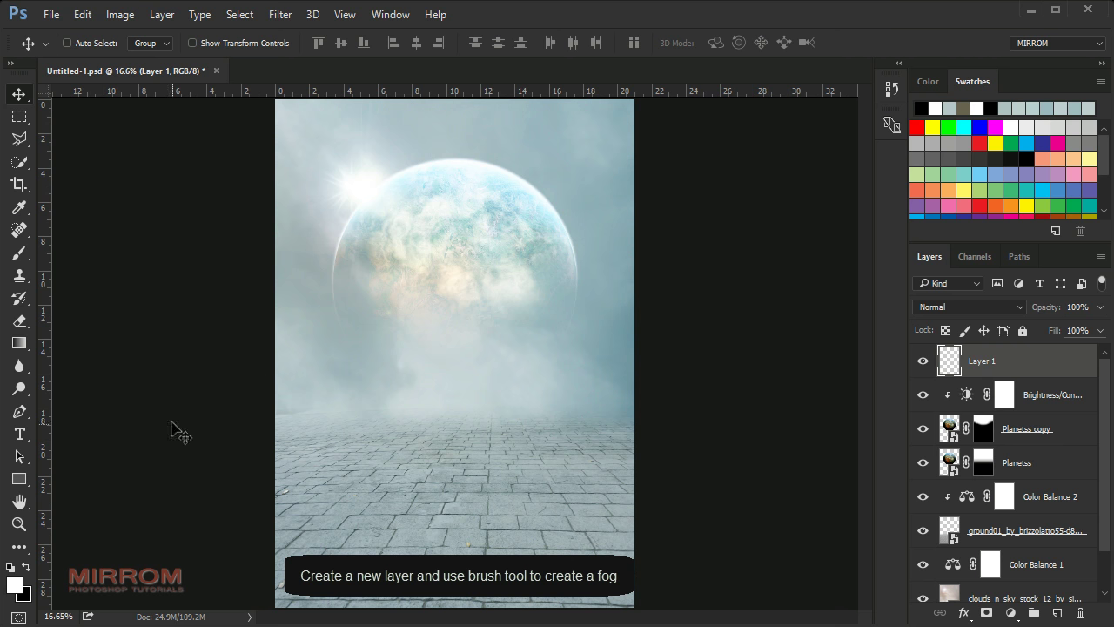
key(b)
right_click(436, 171)
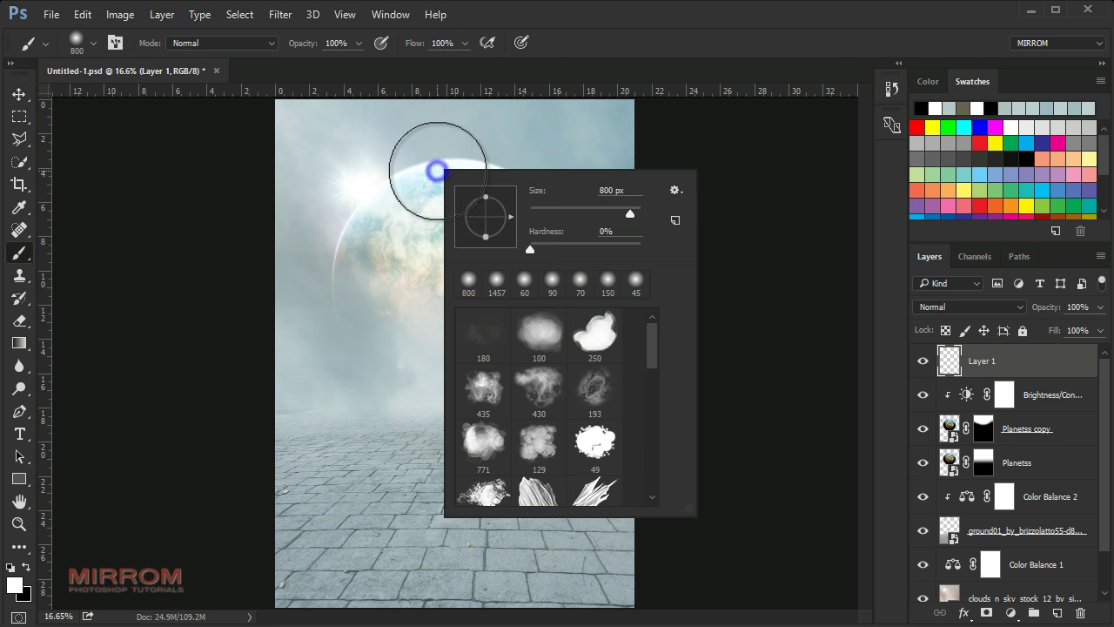
click(539, 383)
click(210, 416)
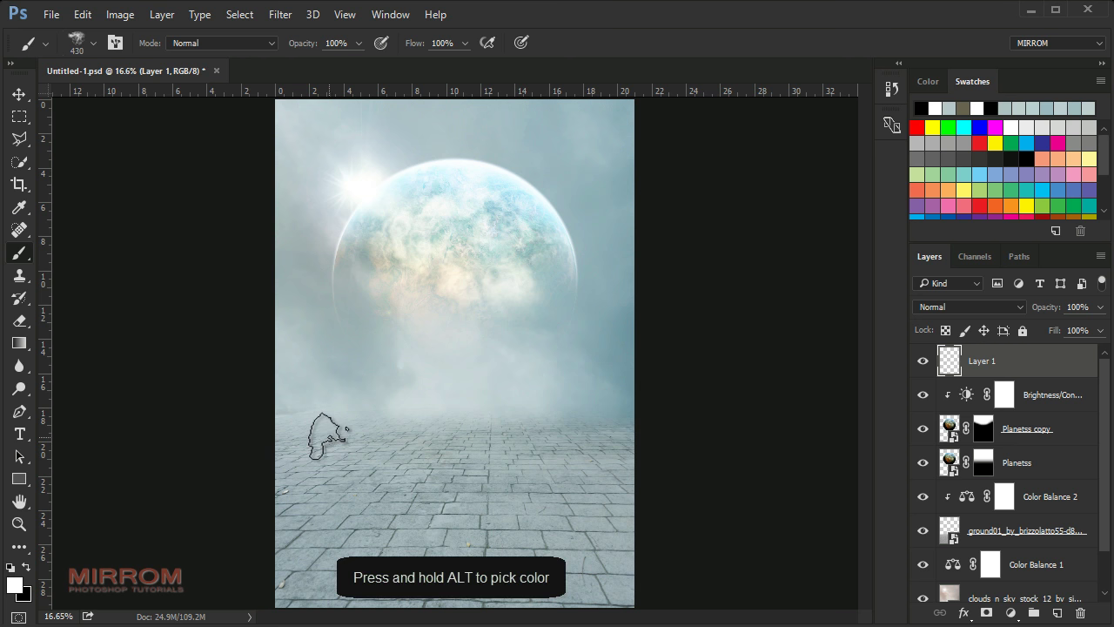
key(alt)
alt+click(357, 412)
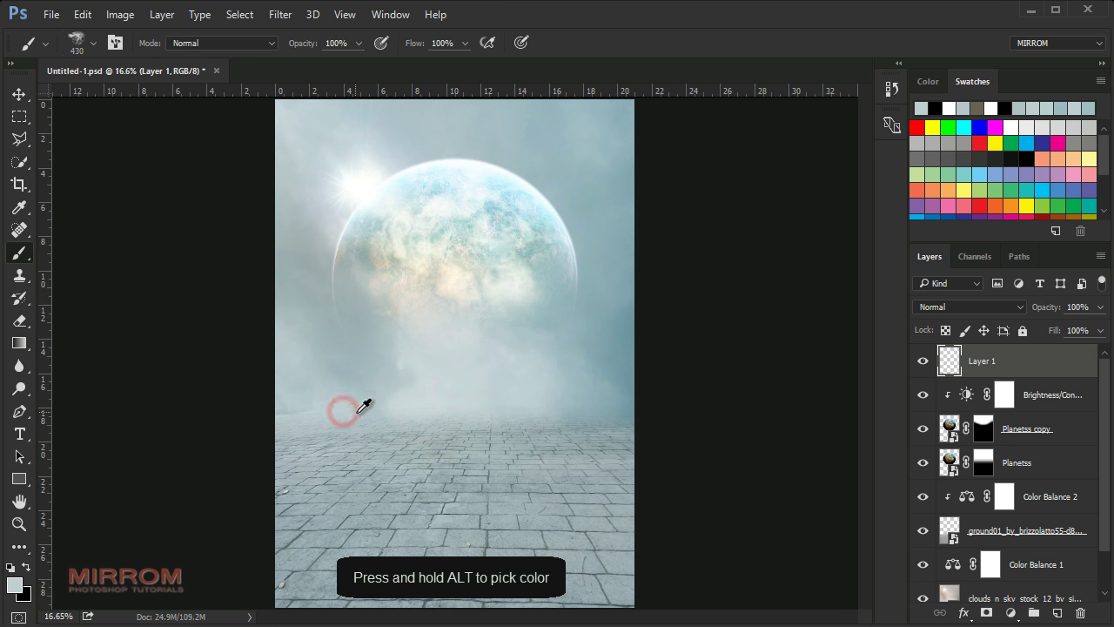
alt+click(311, 405)
Paint fog along the left, centre and right of the horizon with a 900 brush.
key(bracketright)
key(bracketright)
key(bracketright)
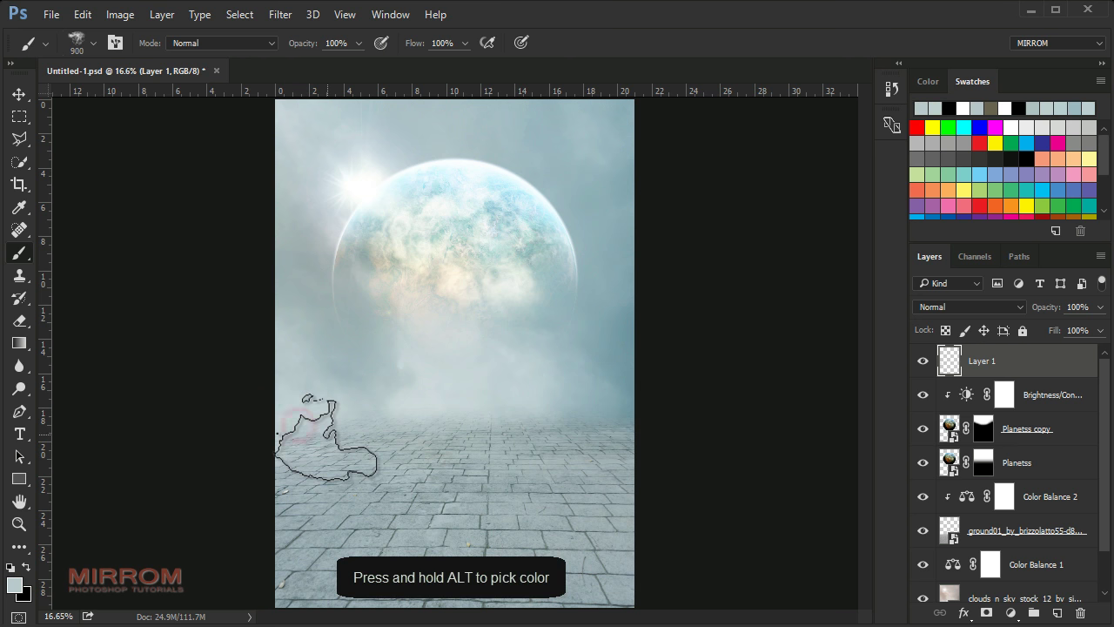
mouse_move(316, 423)
mouse_down()
mouse_move(360, 427)
mouse_move(357, 391)
mouse_up()
key(bracketleft)
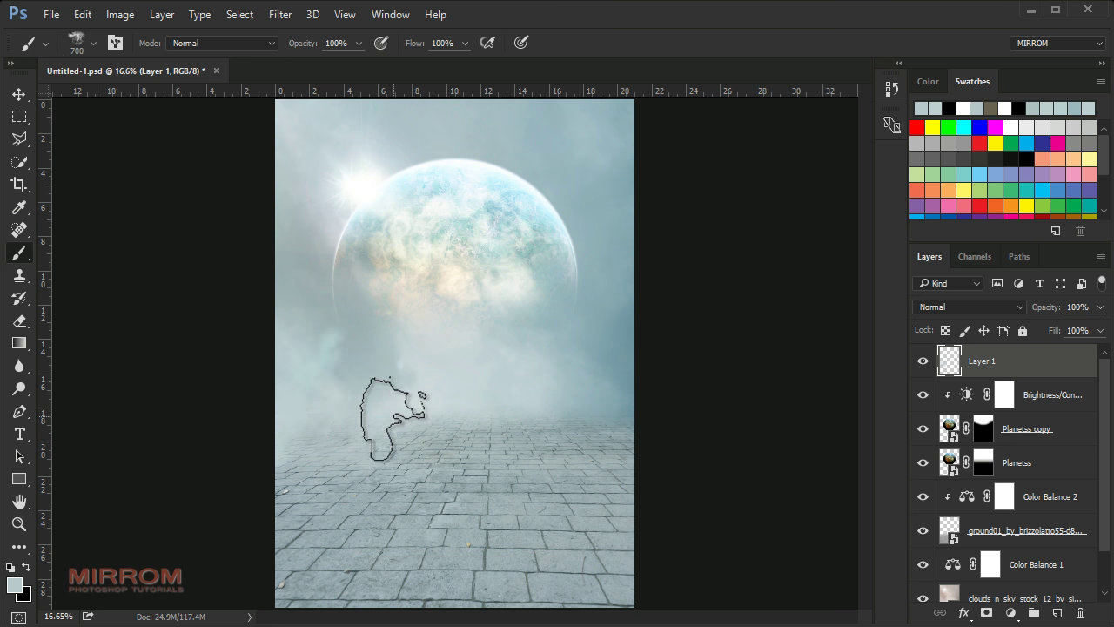
key(bracketleft)
key(bracketleft)
key(bracketleft)
key(bracketright)
key(bracketright)
key(bracketright)
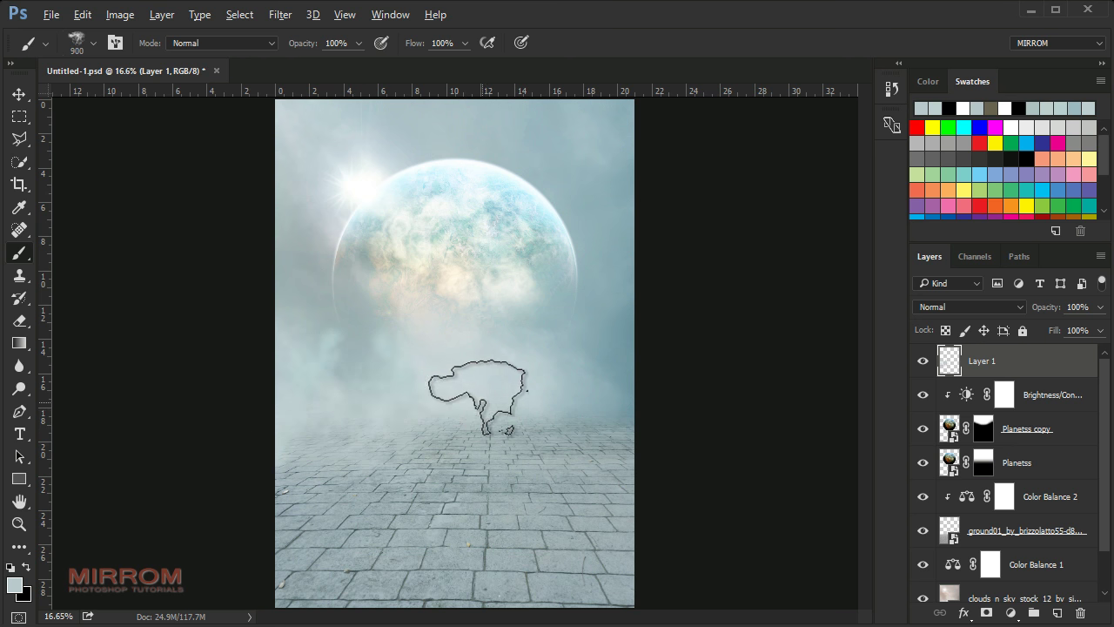
click(461, 423)
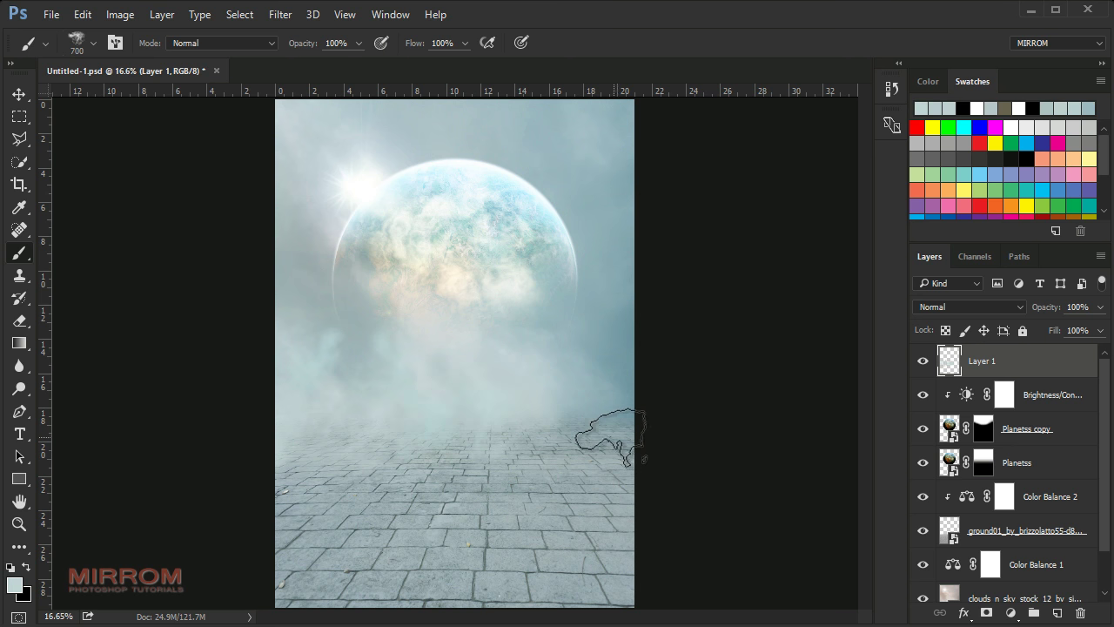
click(592, 387)
Add more fog patches across the horizon at brush sizes 600–1100.
key(bracketright)
key(bracketright)
key(bracketleft)
key(bracketleft)
click(590, 373)
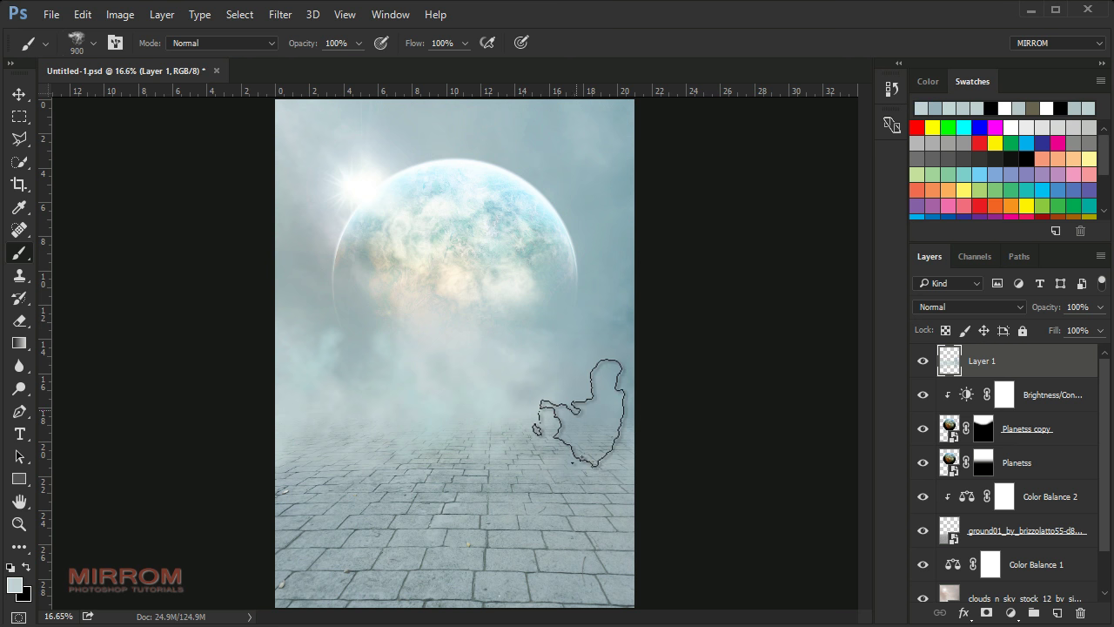
key(bracketleft)
key(bracketleft)
key(bracketleft)
click(465, 428)
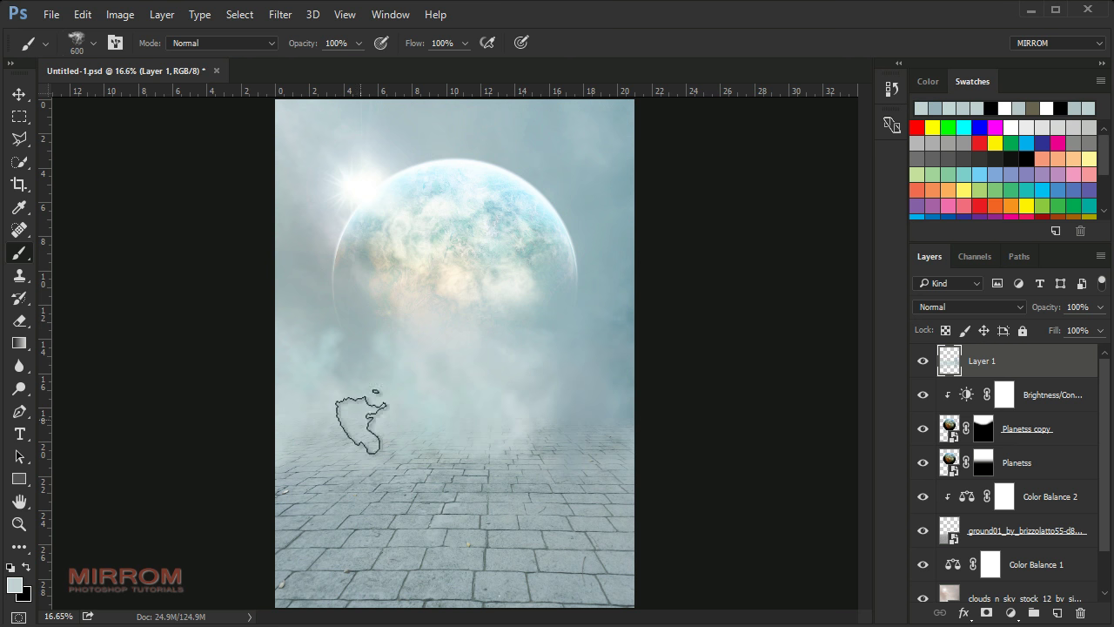
click(534, 360)
key(bracketright)
key(bracketright)
key(bracketright)
key(bracketright)
key(bracketleft)
key(bracketleft)
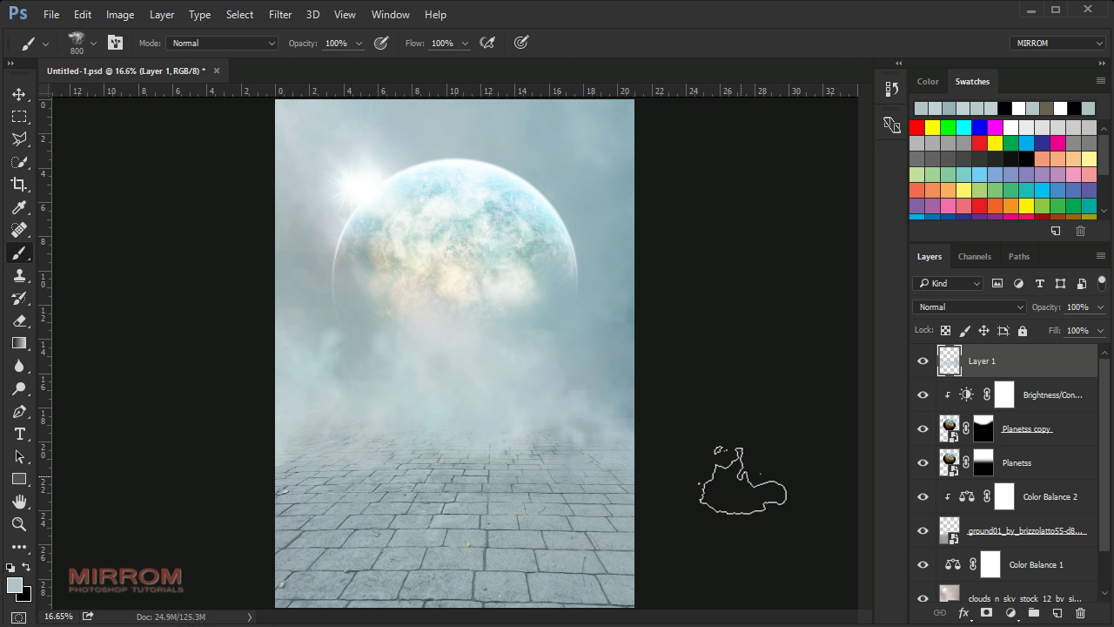
alt+click(611, 392)
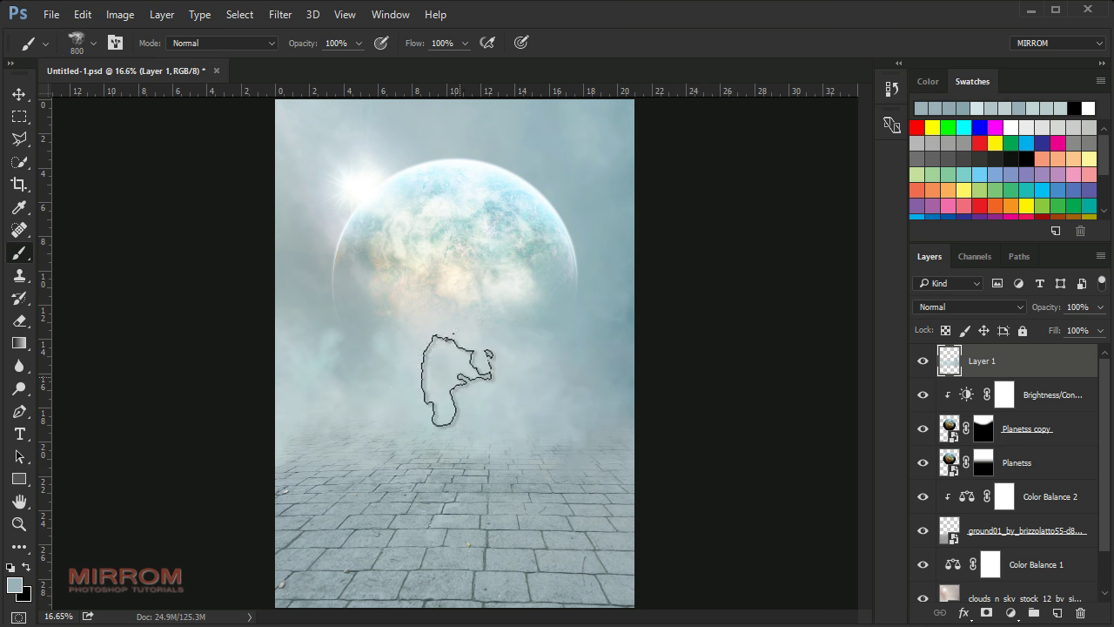
Soften the fog layer with a Gaussian Blur.
key(v)
click(277, 14)
mouse_move(289, 206)
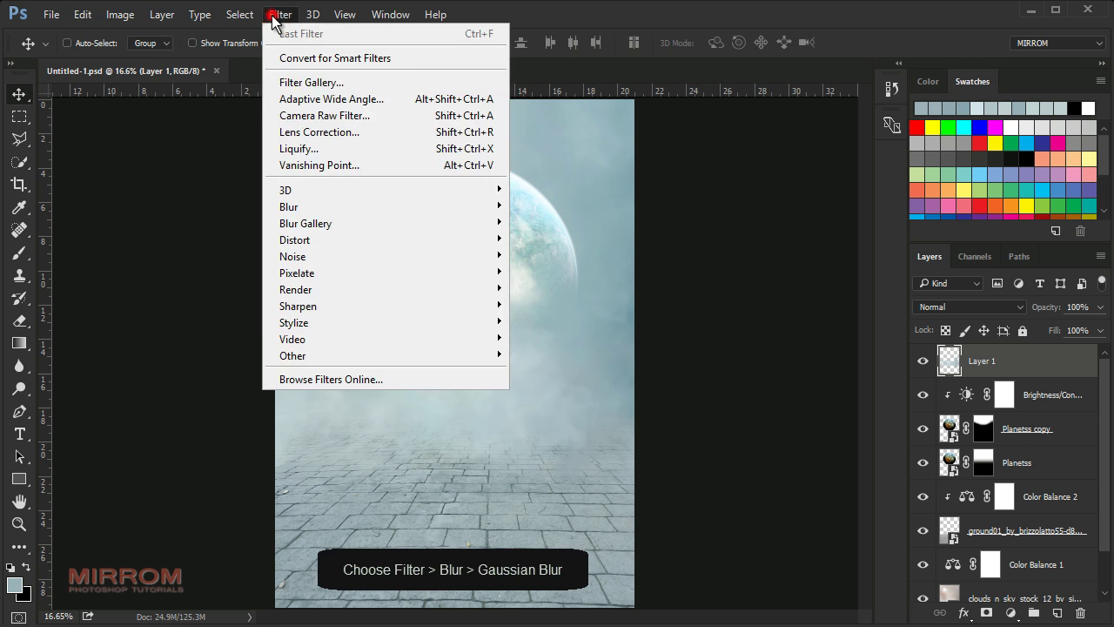
click(595, 273)
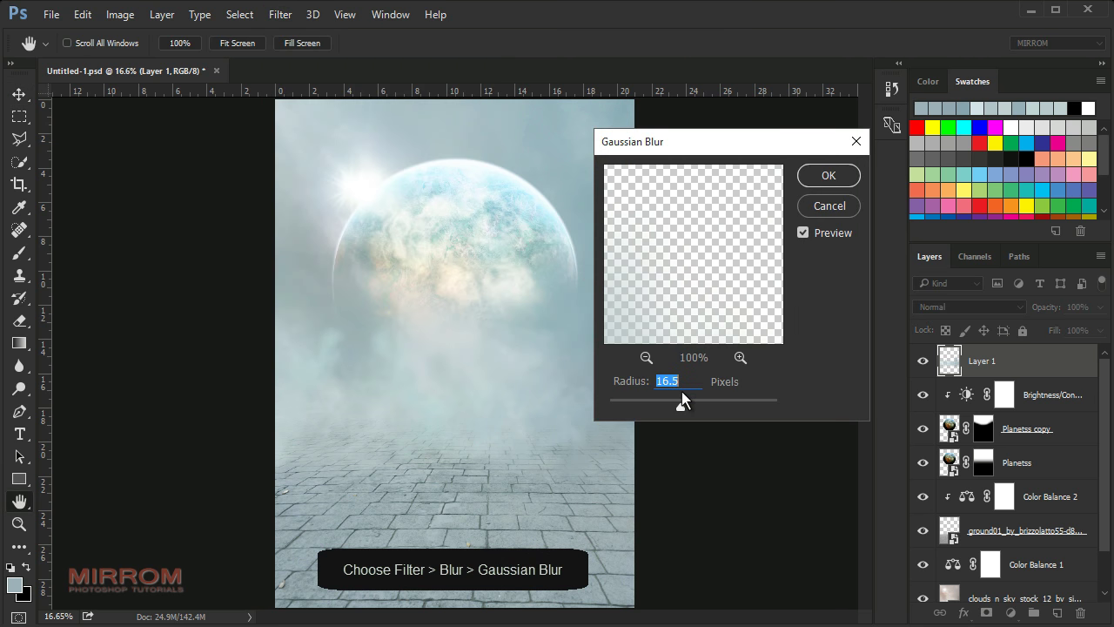
click(827, 175)
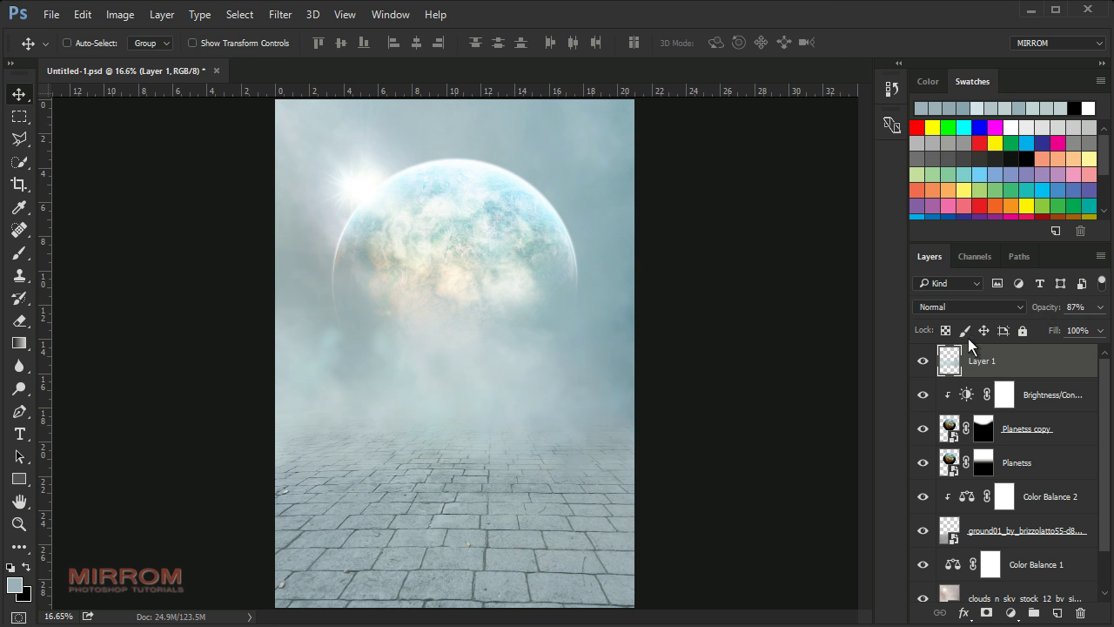
Enlarge the fog layer to about 111% across the horizon.
key(ctrl+t)
drag(634, 496, 645, 503)
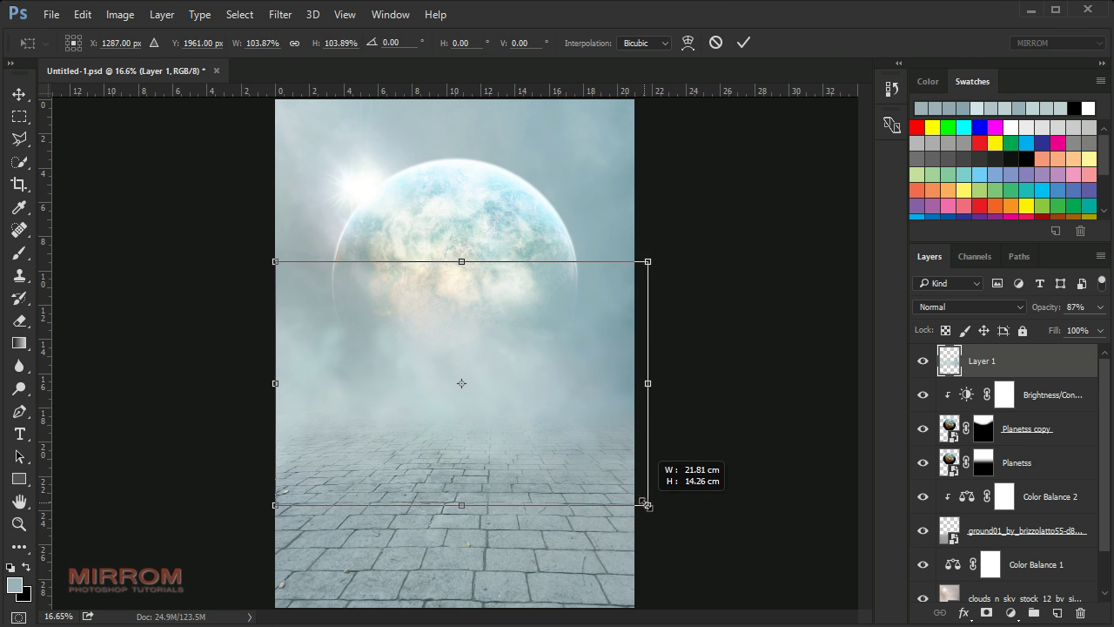
drag(275, 261, 258, 254)
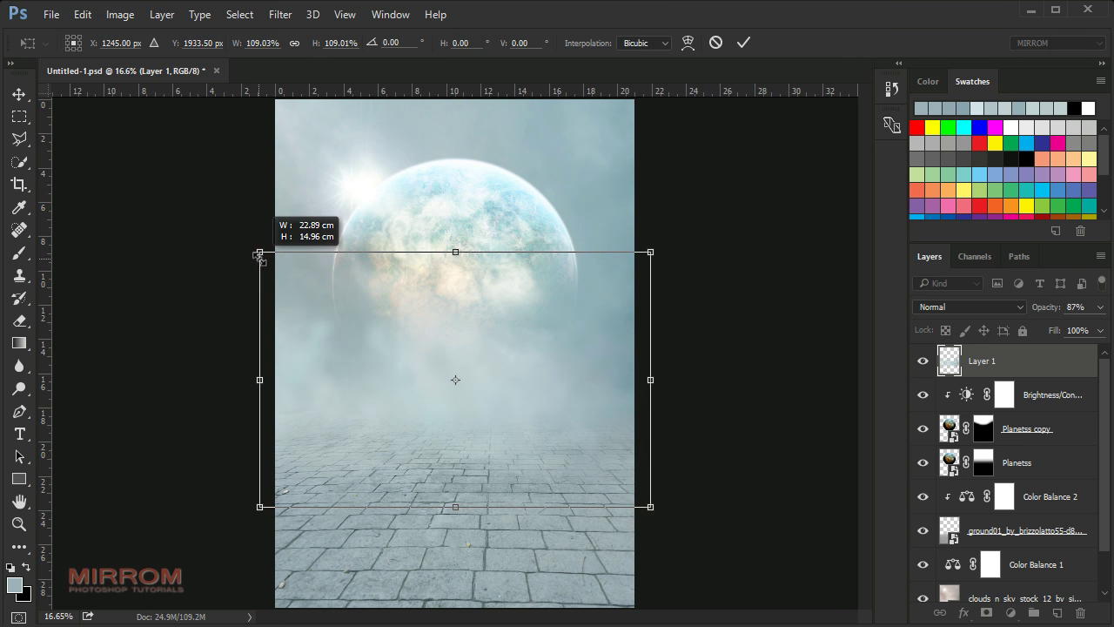
drag(651, 507, 658, 511)
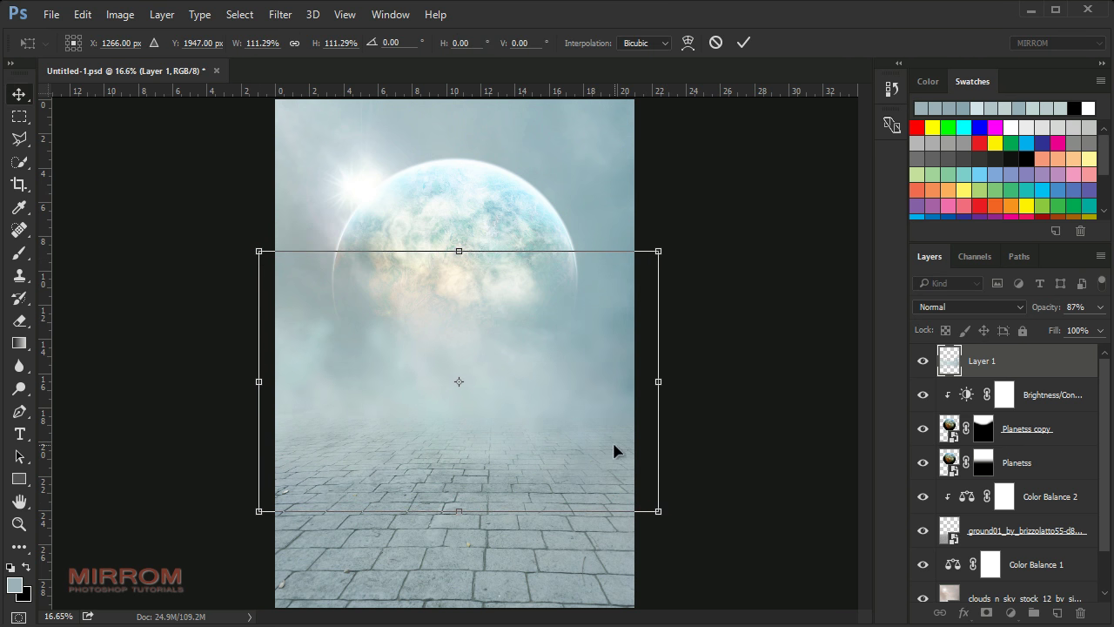
key(Return)
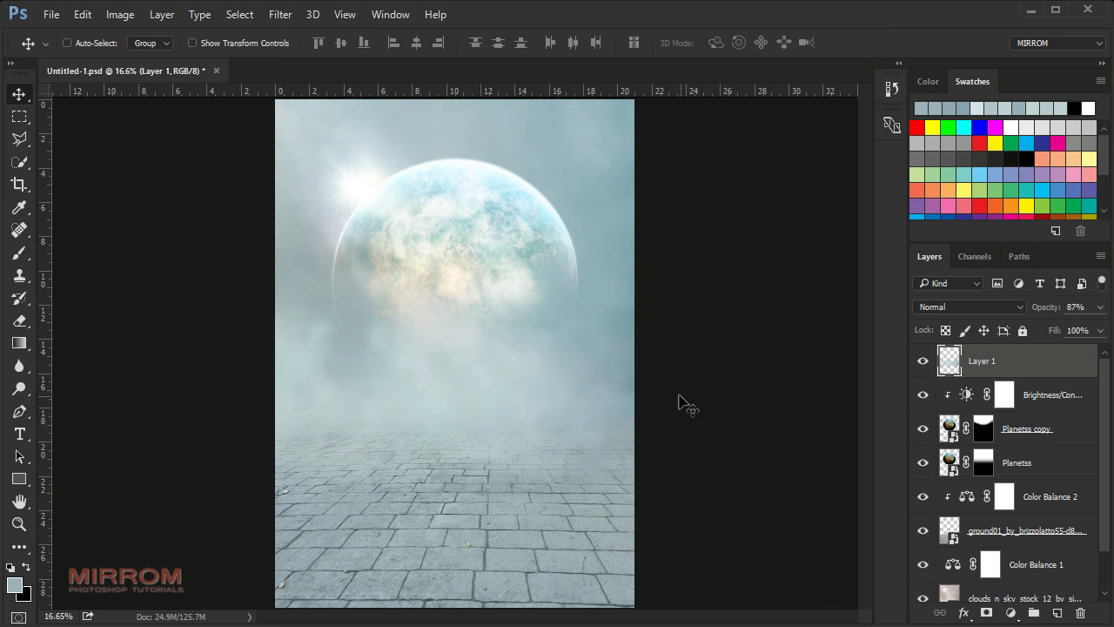
click(51, 15)
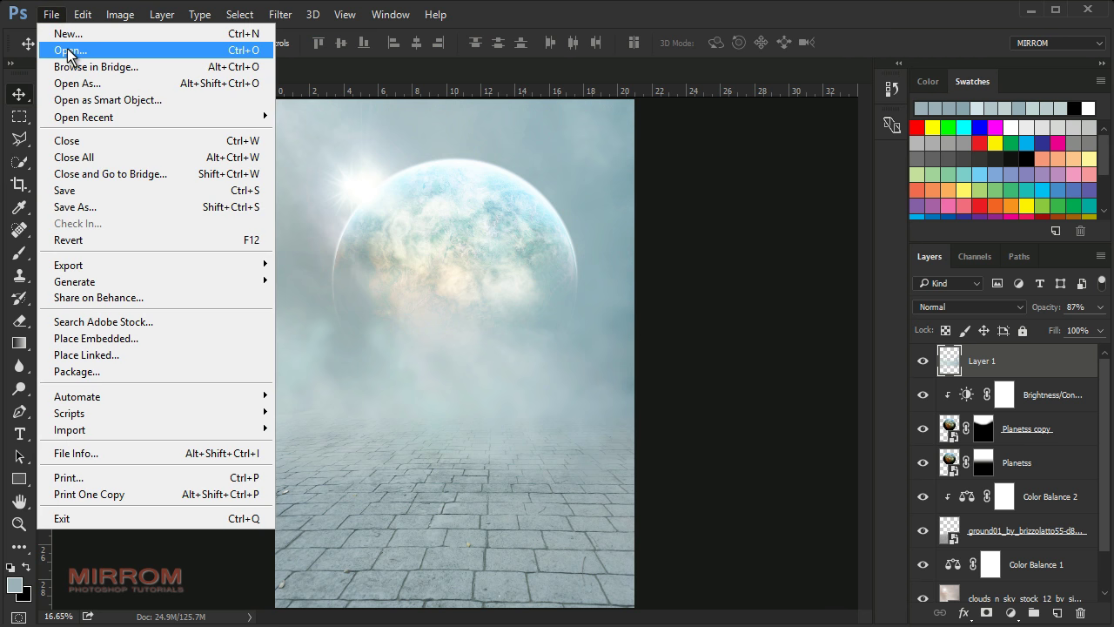
Open the photo of the boy with the backpack and zoom in on him.
click(70, 50)
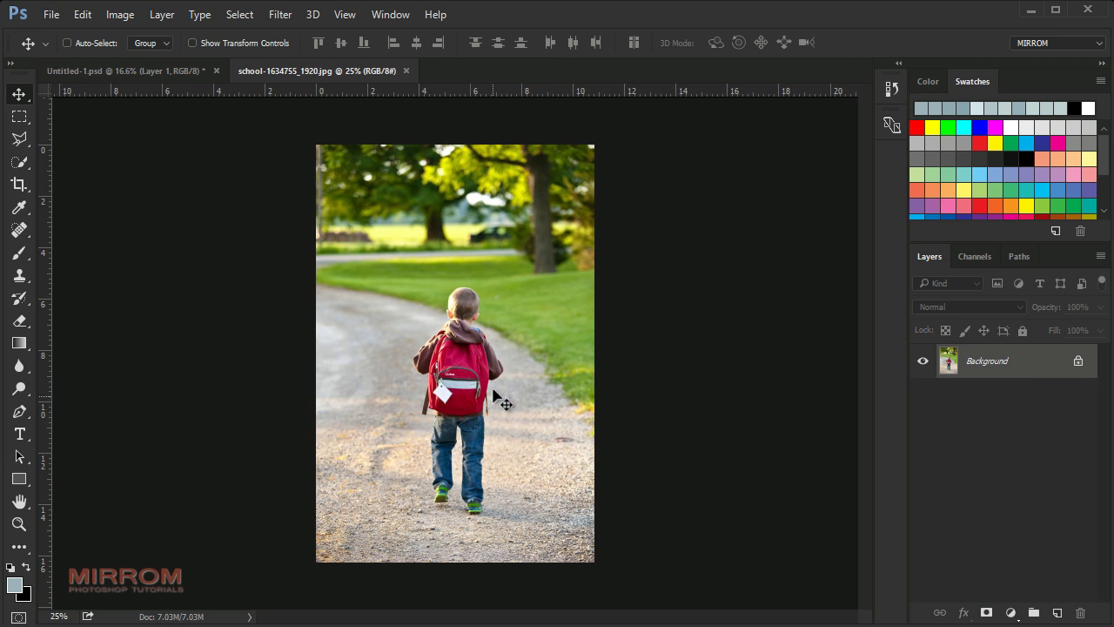
ctrl+click(486, 350)
ctrl+click(481, 315)
ctrl+click(440, 282)
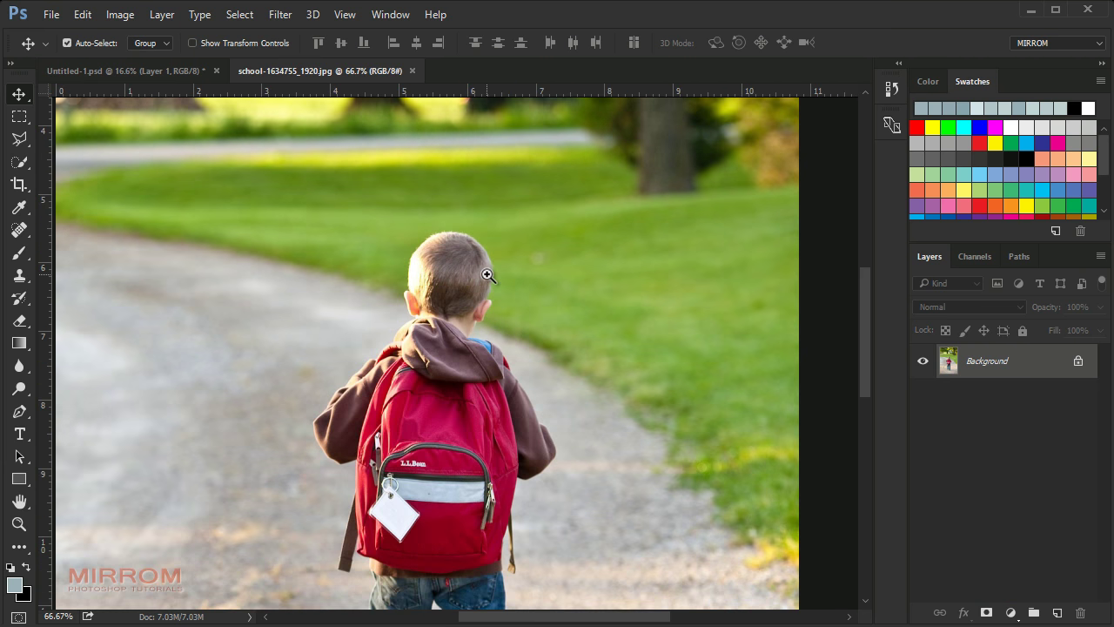
Select the standard Pen Tool set to Path mode.
click(403, 275)
scroll(514, 288, up, 1)
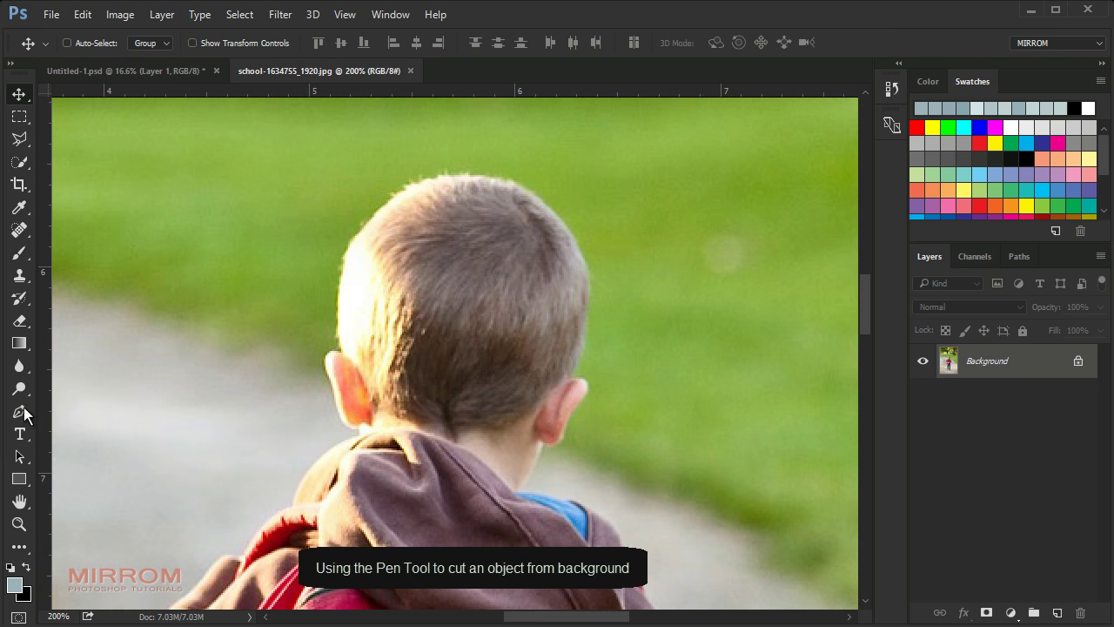
click(21, 411)
click(87, 411)
click(92, 43)
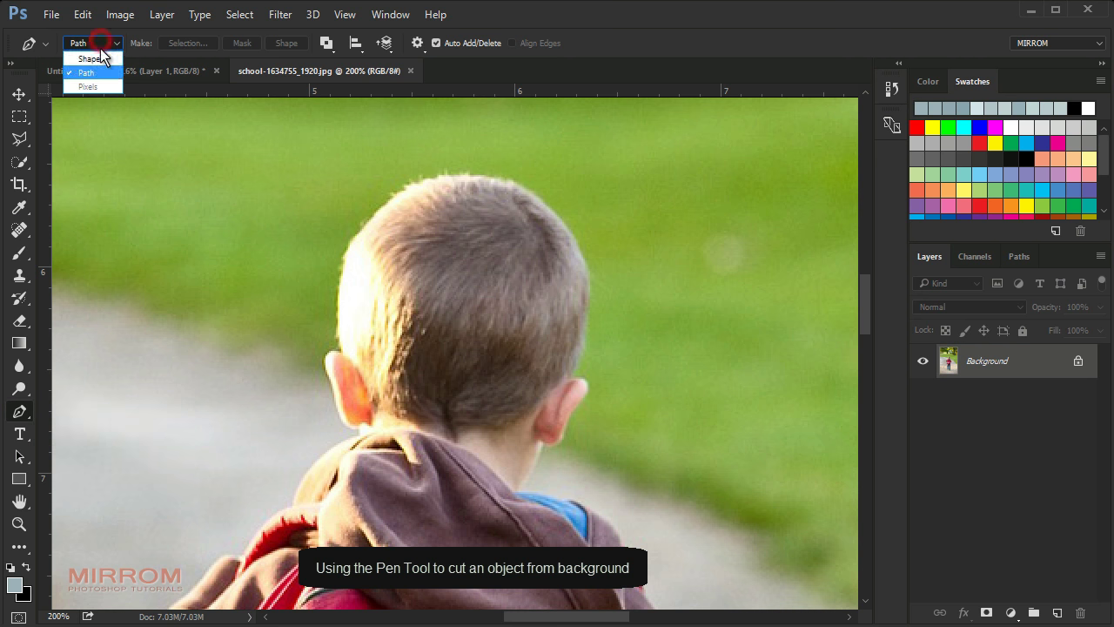
click(96, 70)
Start the path on the head's edge, tracing over the top and down the right side.
click(357, 236)
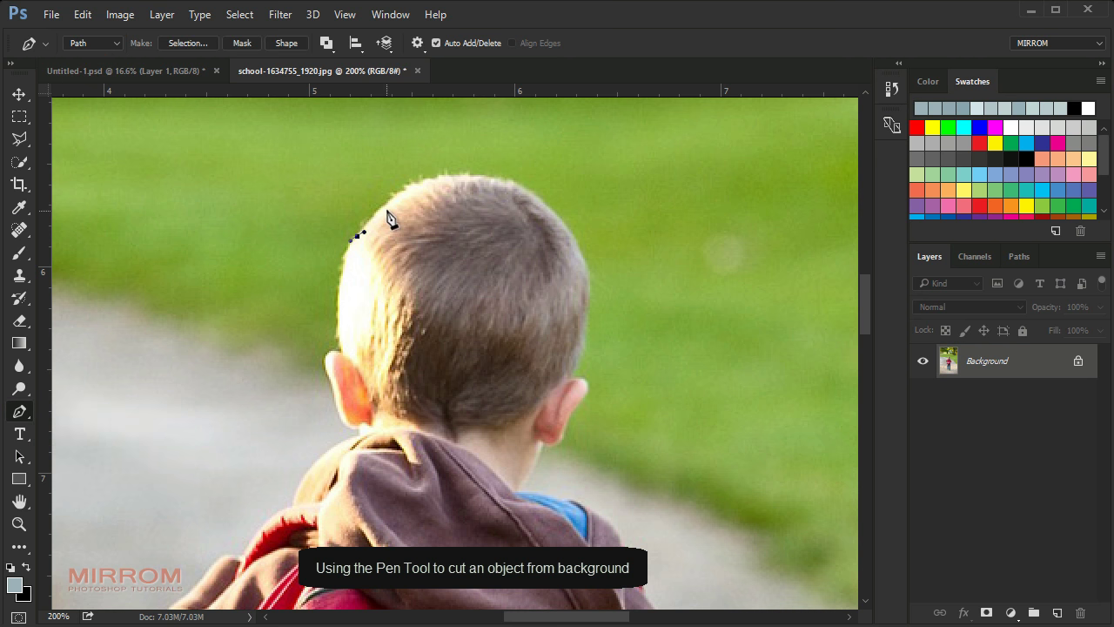
drag(401, 193, 425, 182)
click(471, 178)
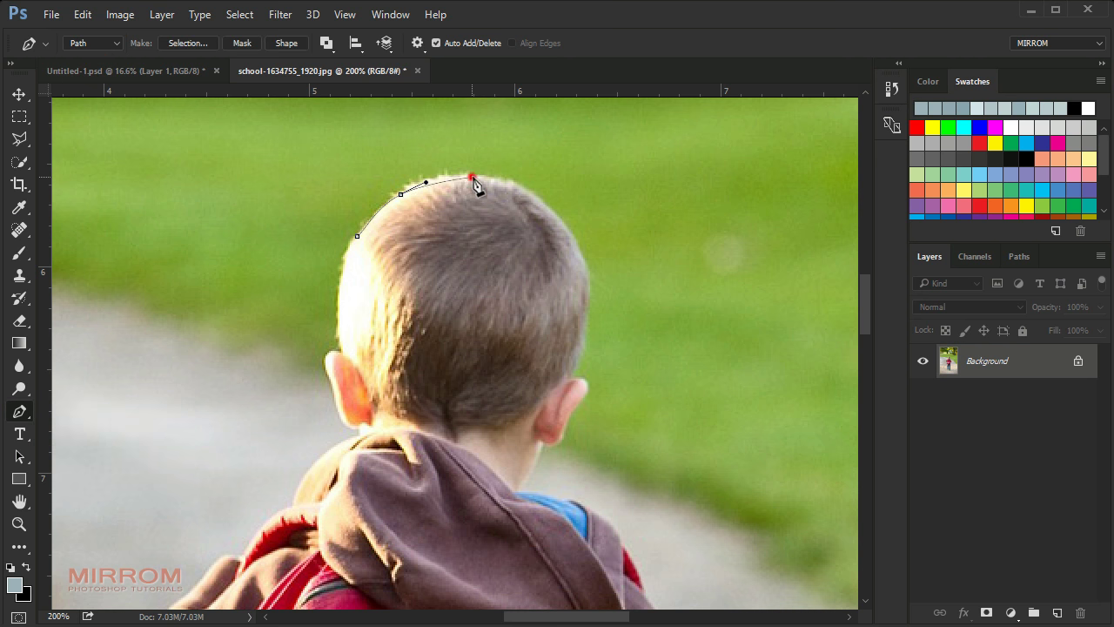
click(523, 190)
click(578, 248)
click(595, 285)
click(588, 316)
click(582, 353)
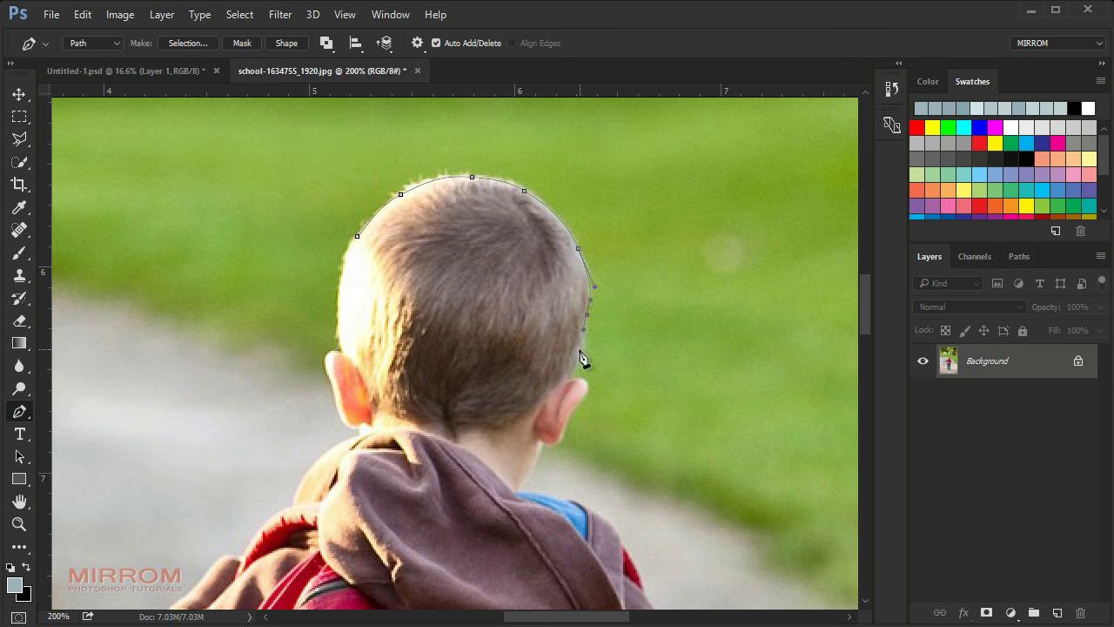
click(570, 376)
Continue the path around the ear to where the neck meets the hood.
scroll(582, 391, up, 1)
click(568, 420)
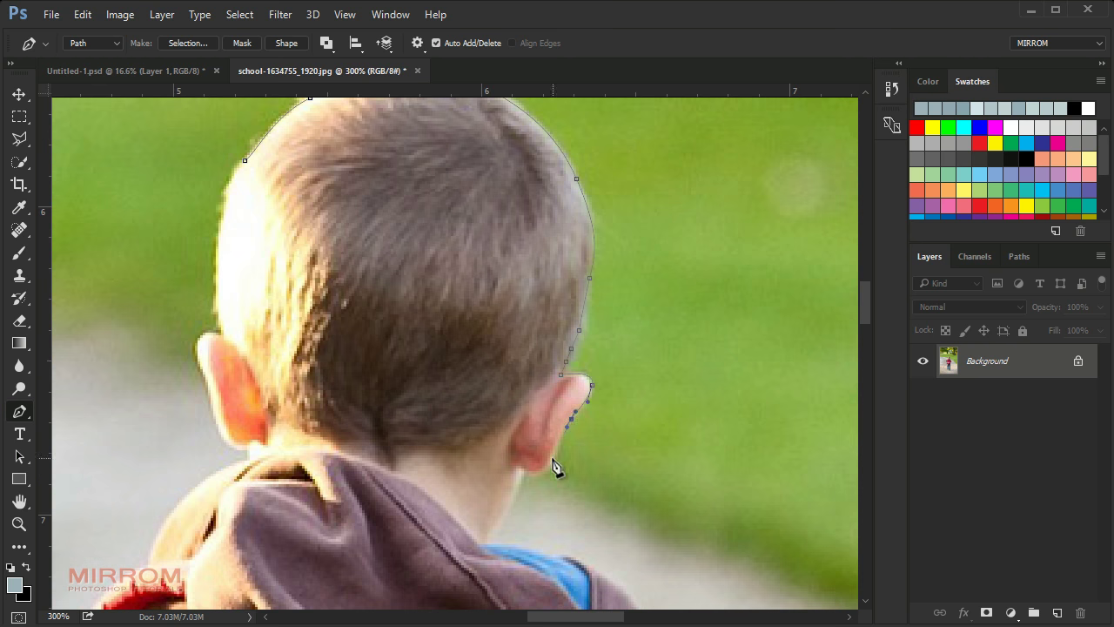
scroll(509, 477, down, 1)
click(490, 480)
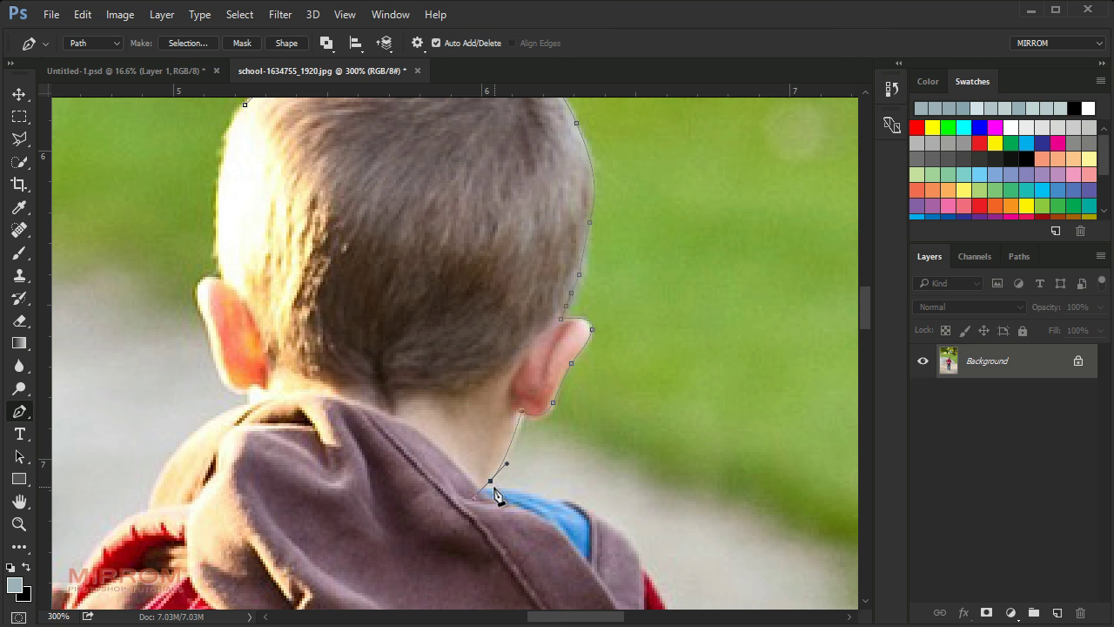
Trace the hood's outer edge and around the bottom of the arm.
scroll(579, 345, down, 3)
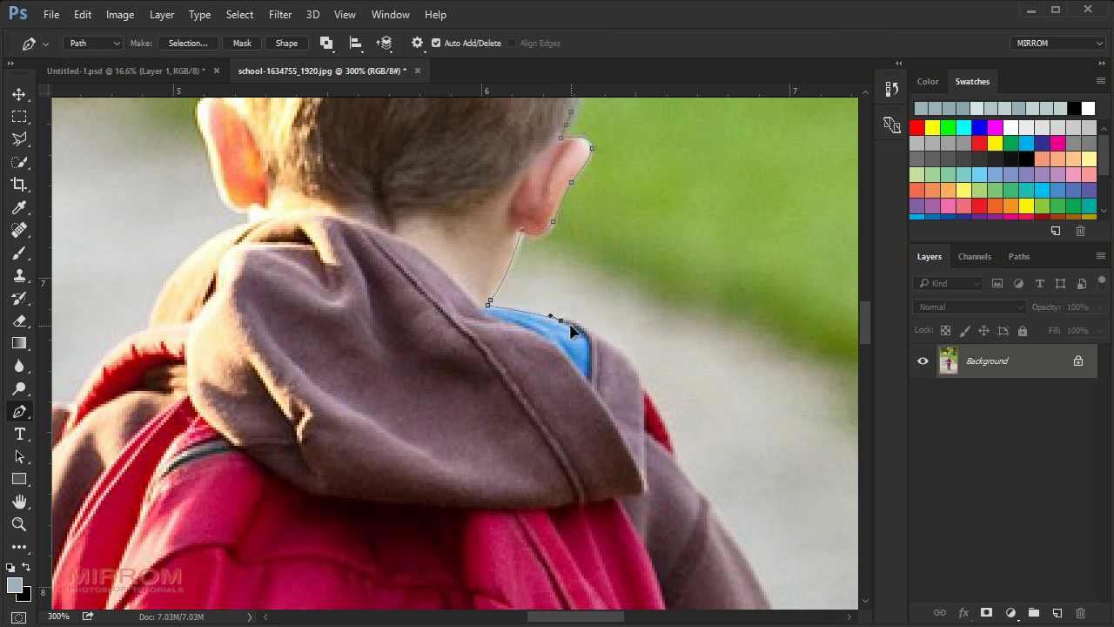
scroll(572, 329, down, 4)
mouse_move(793, 423)
mouse_down()
mouse_move(808, 503)
mouse_move(806, 451)
mouse_up()
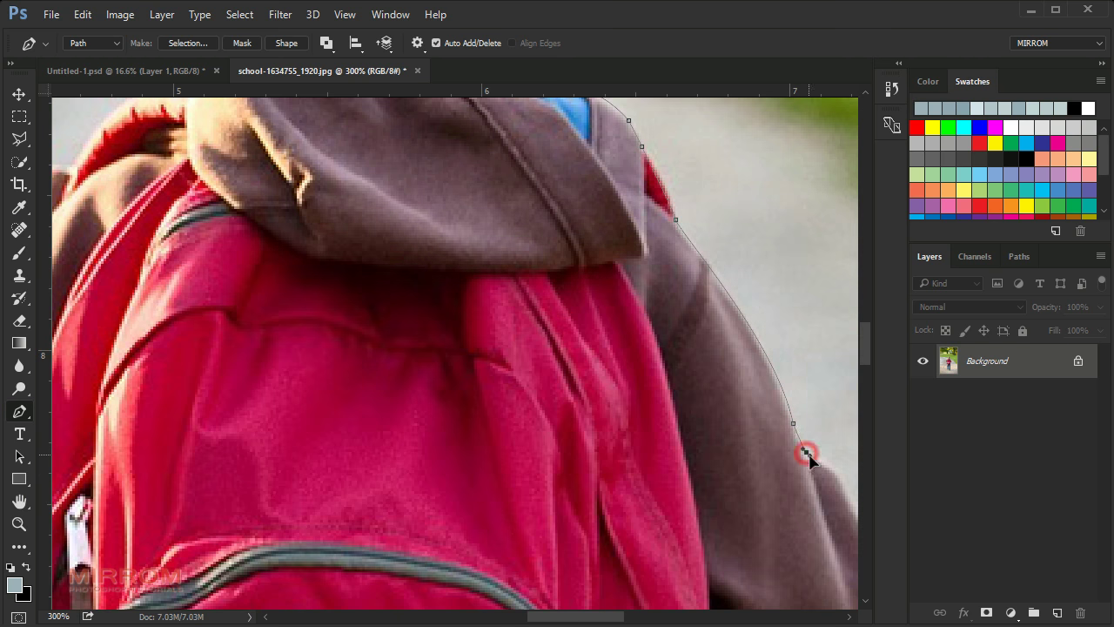
scroll(800, 462, down, 4)
scroll(650, 534, right, 4)
click(623, 242)
drag(661, 328, 666, 345)
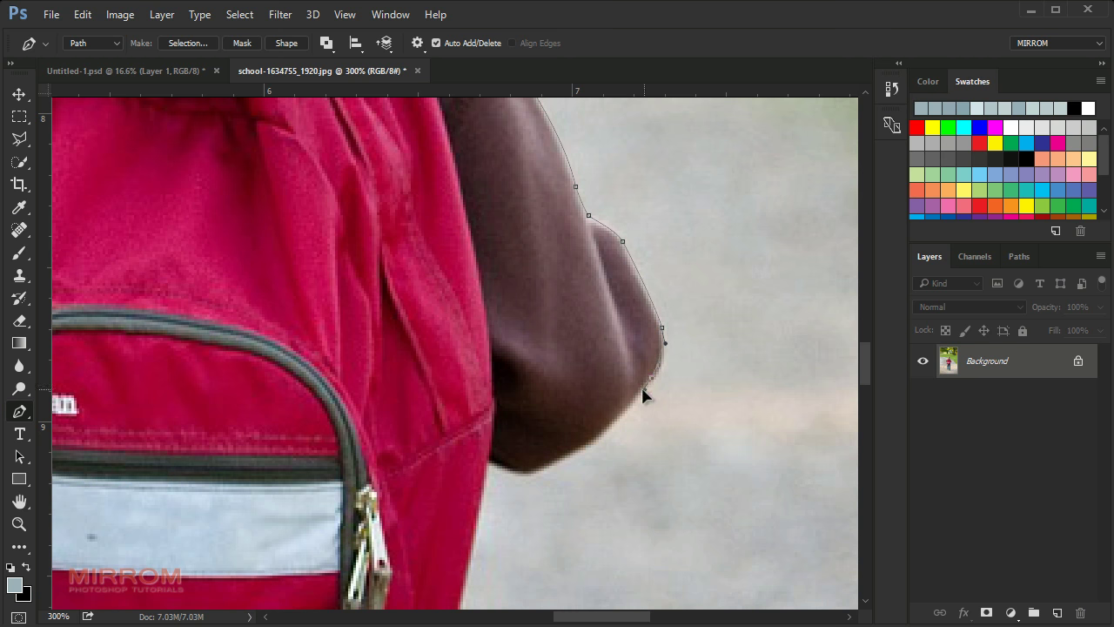
click(584, 443)
drag(531, 469, 509, 472)
Trace the path along the backpack strap and the shirt's edge.
scroll(479, 418, down, 5)
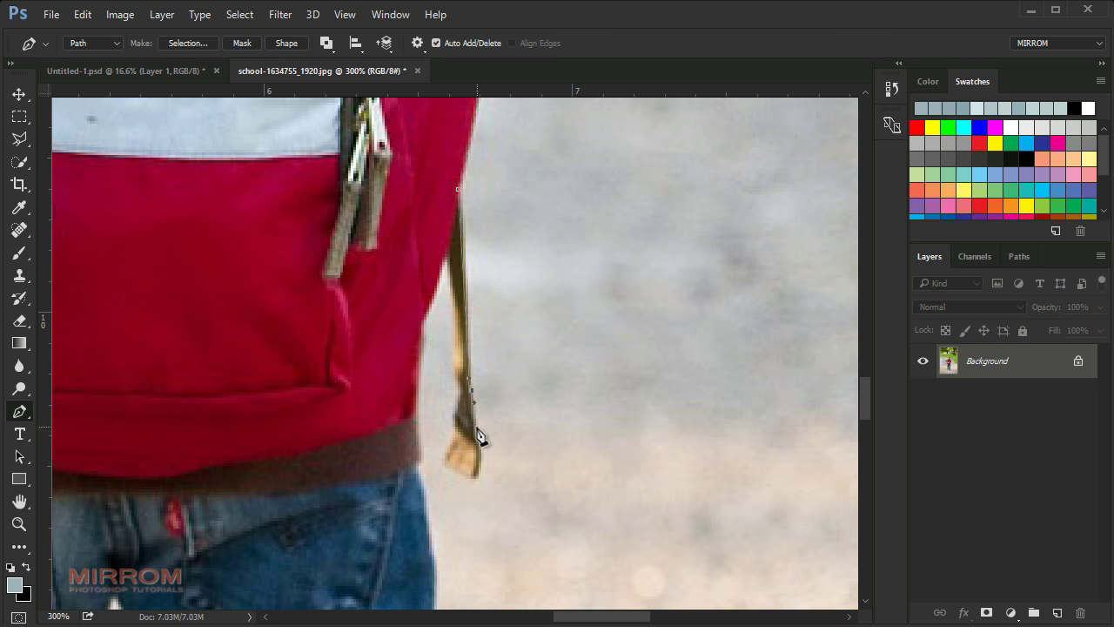
drag(477, 430, 479, 441)
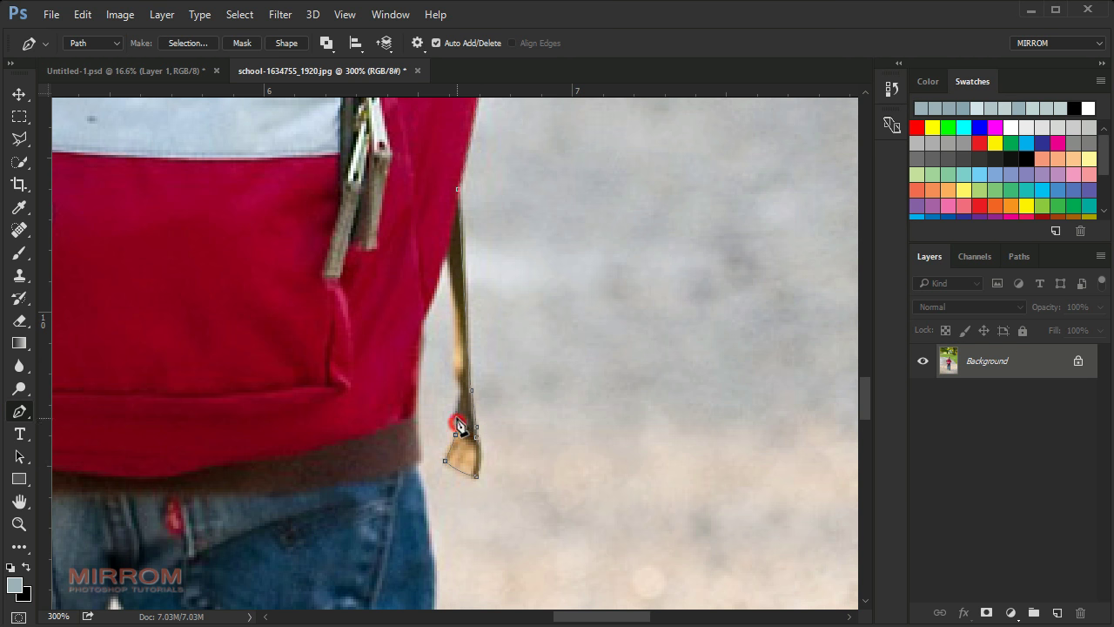
drag(455, 356, 458, 334)
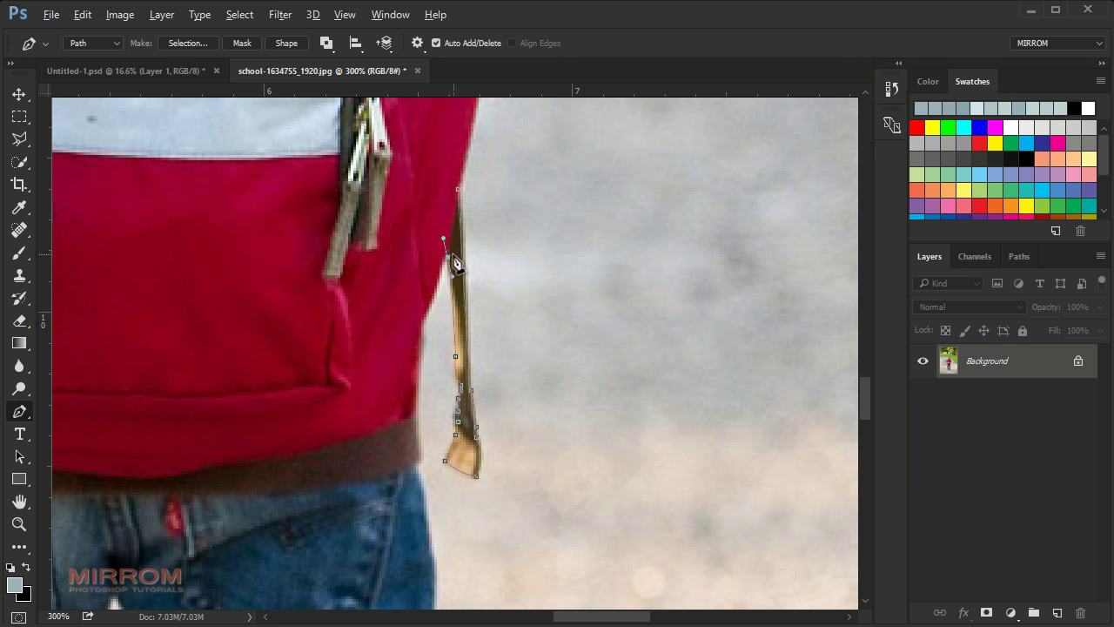
scroll(430, 313, down, 2)
click(413, 260)
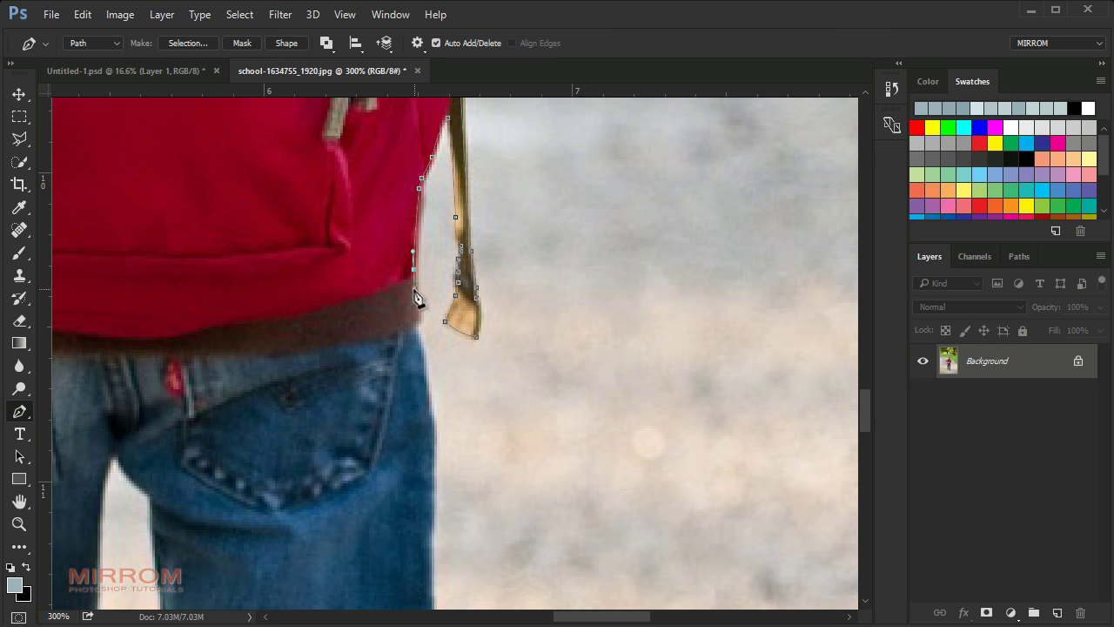
click(416, 315)
Trace down the right edge of the jeans.
scroll(427, 360, down, 2)
scroll(433, 333, down, 4)
click(418, 405)
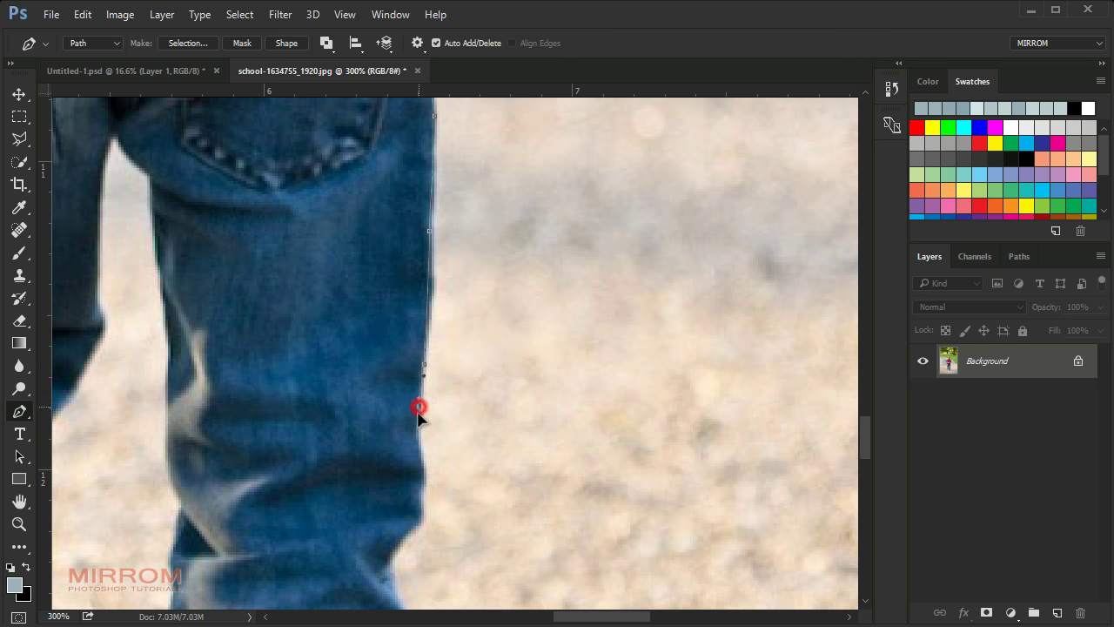
scroll(417, 406, down, 1)
click(418, 350)
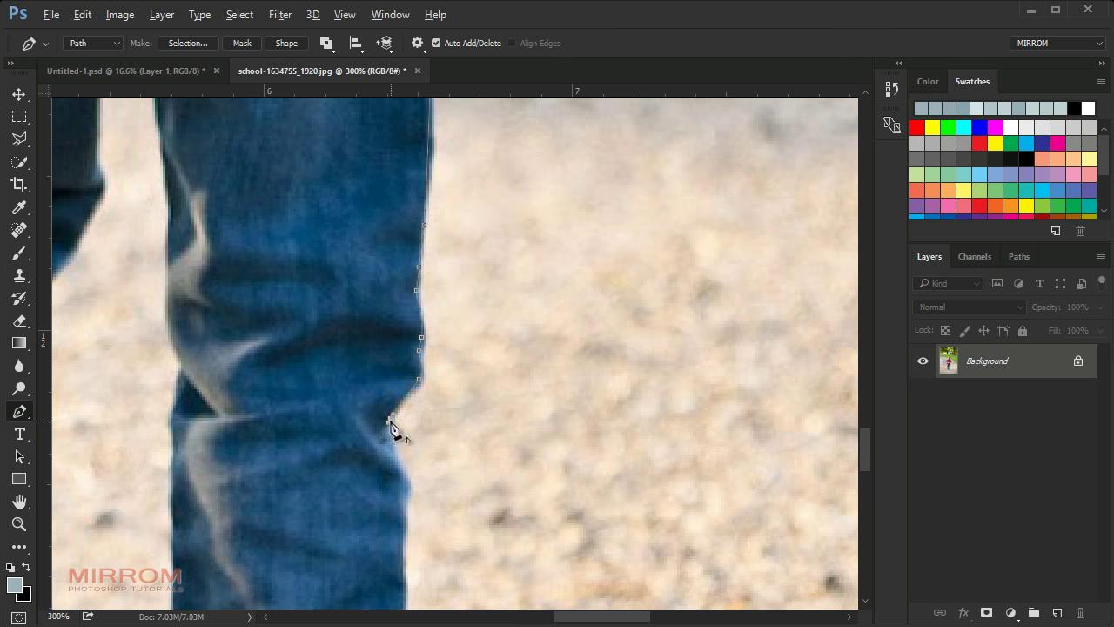
scroll(390, 424, down, 1)
scroll(406, 373, down, 1)
click(397, 403)
scroll(397, 403, down, 1)
click(420, 333)
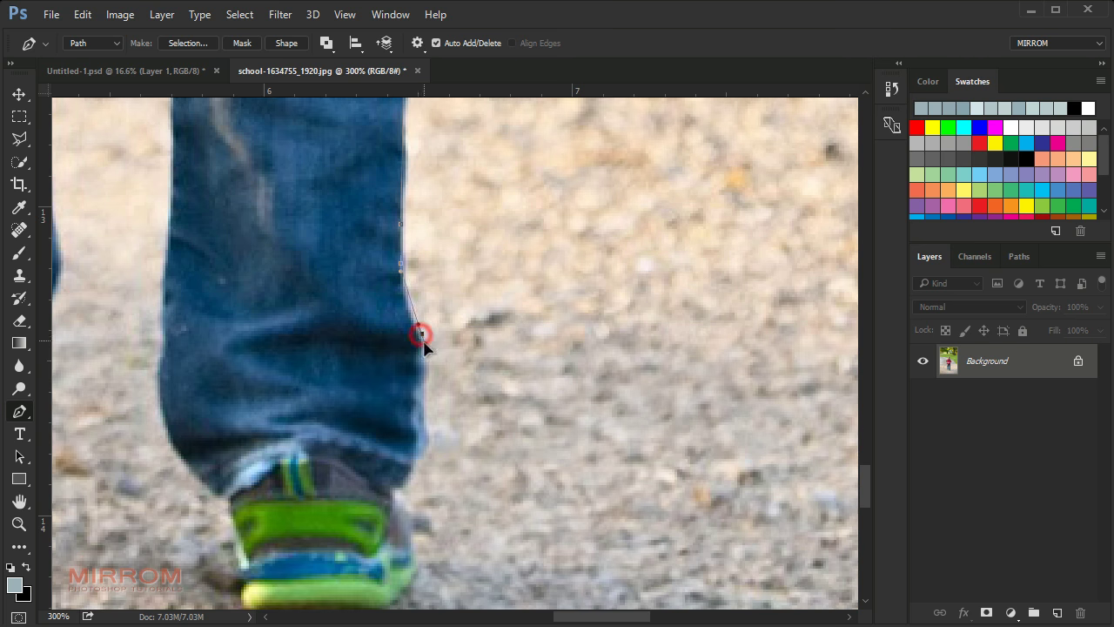
Continue down the jeans to the shoe, curving the path along its sole.
click(425, 366)
click(423, 419)
click(412, 456)
scroll(412, 456, down, 2)
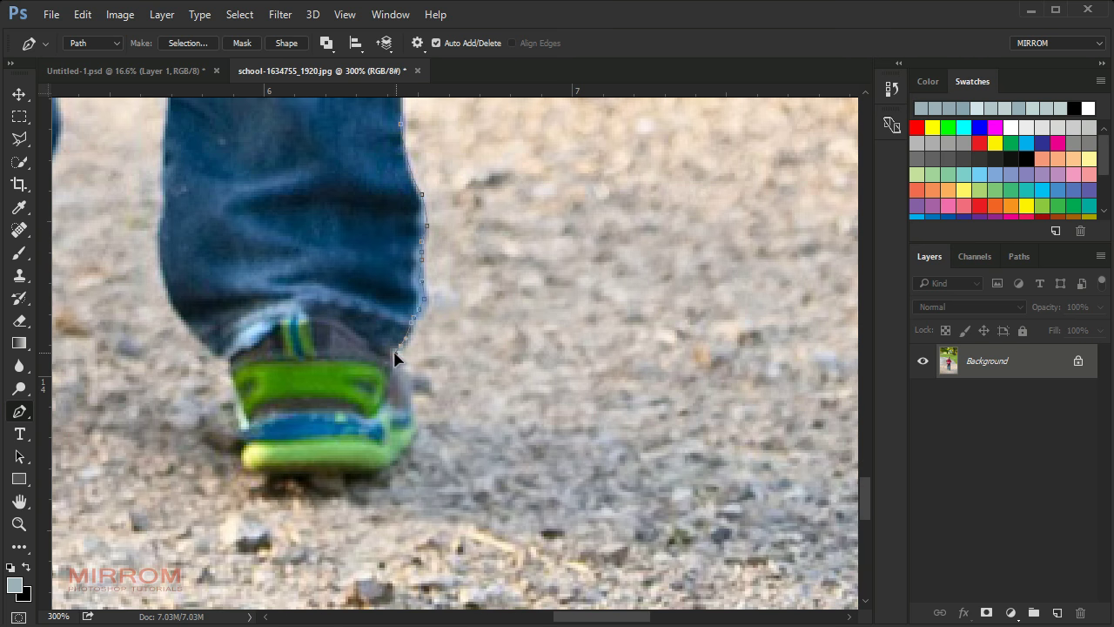
click(394, 352)
scroll(412, 324, down, 1)
click(413, 338)
click(415, 358)
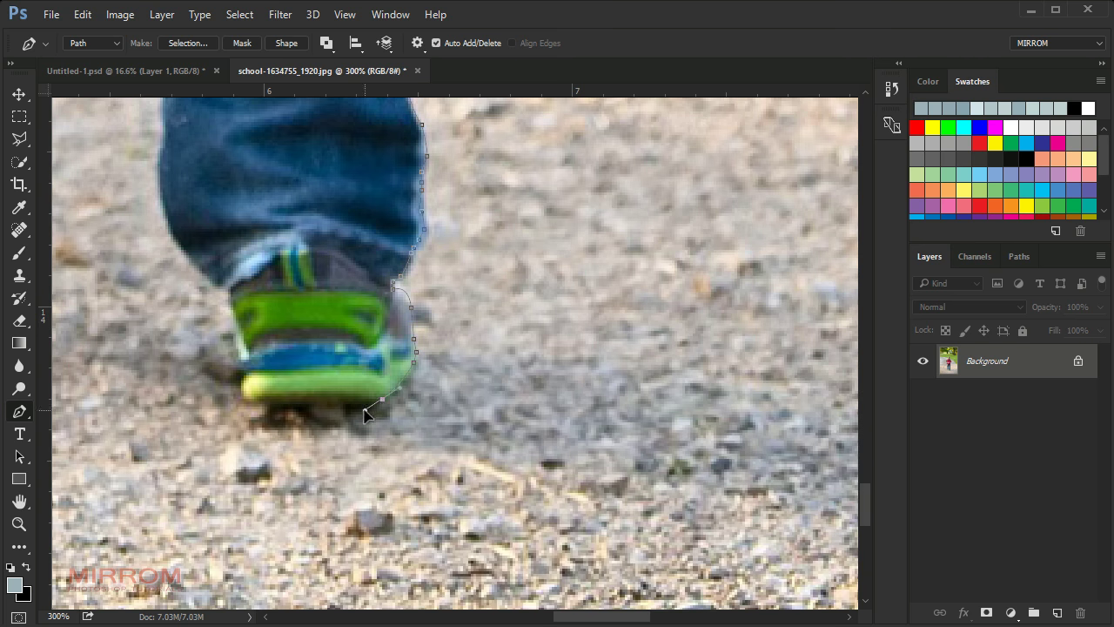
drag(264, 403, 236, 406)
click(248, 373)
Trace up the jeans' inner edge to between the legs below the pocket.
click(164, 211)
click(169, 149)
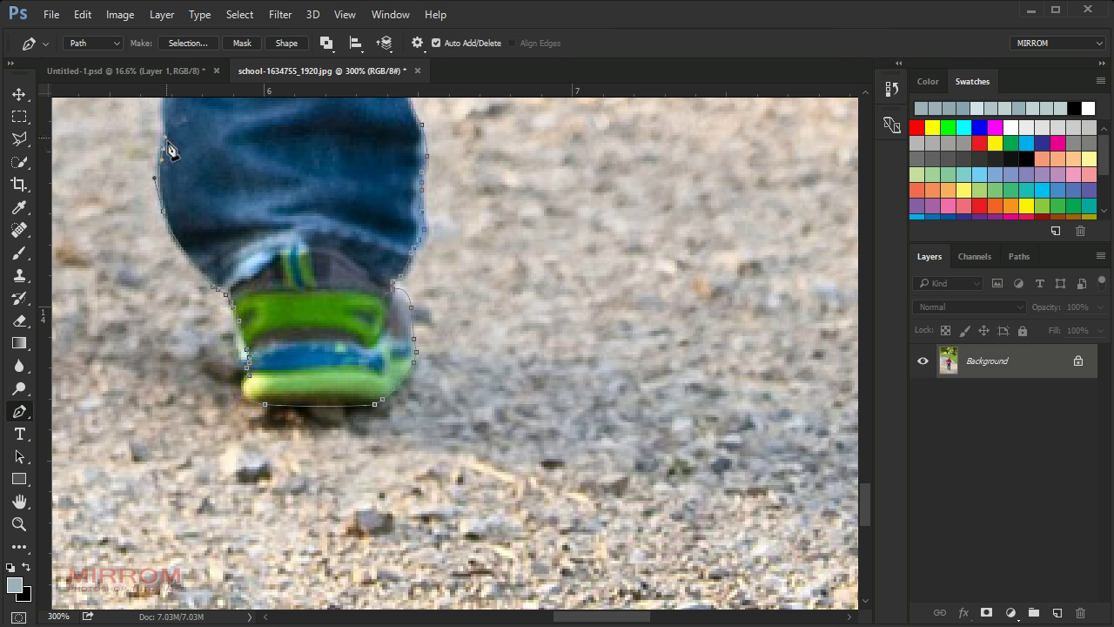
scroll(182, 174, up, 5)
key(ctrl+minus)
scroll(187, 209, up, 2)
click(183, 170)
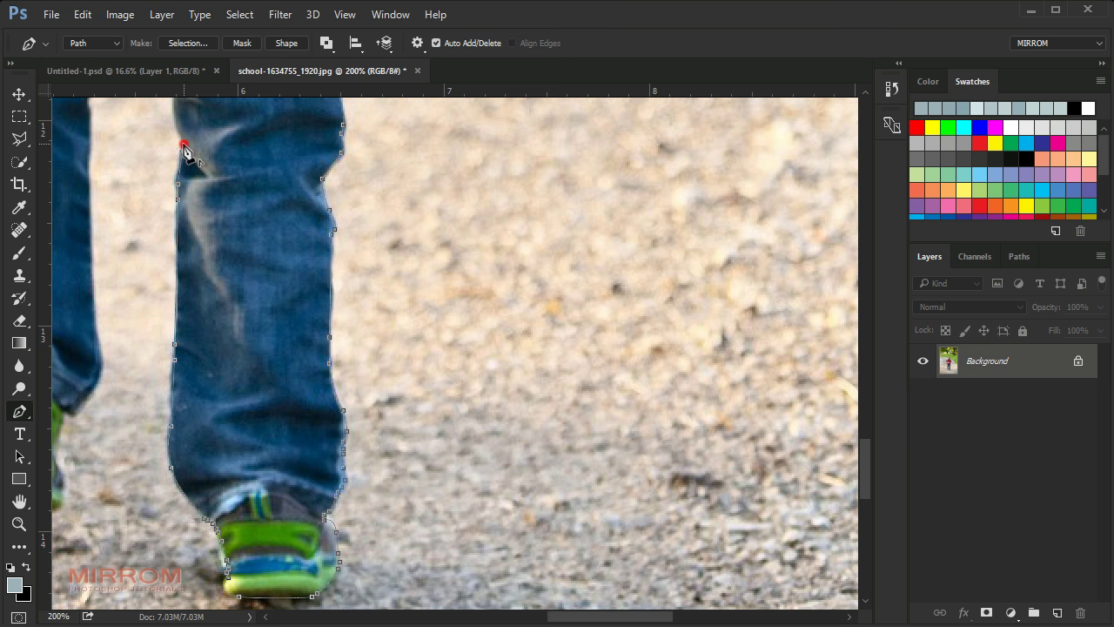
scroll(183, 174, up, 2)
click(176, 193)
scroll(171, 199, up, 2)
scroll(165, 150, up, 2)
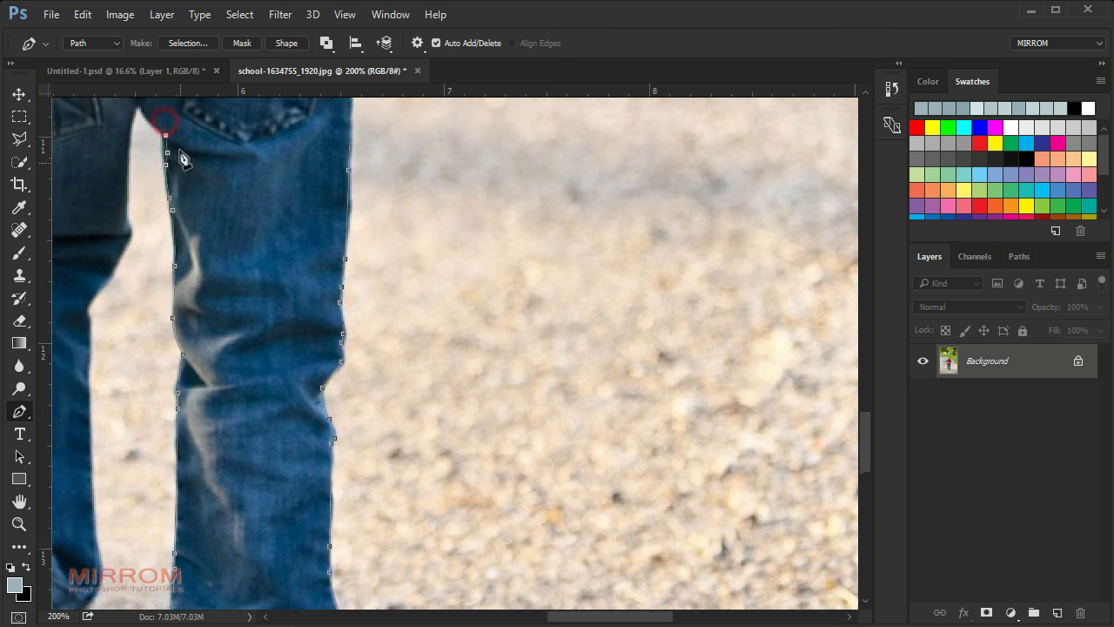
click(168, 150)
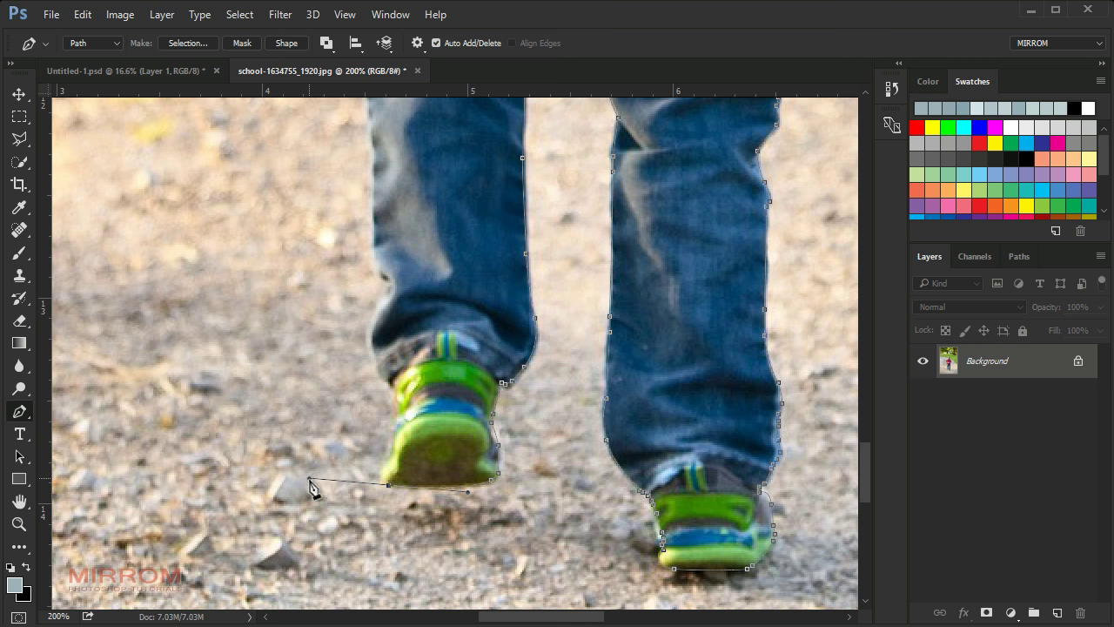
Curve the path around the other shoe and up its jeans hem.
drag(310, 483, 310, 484)
click(384, 460)
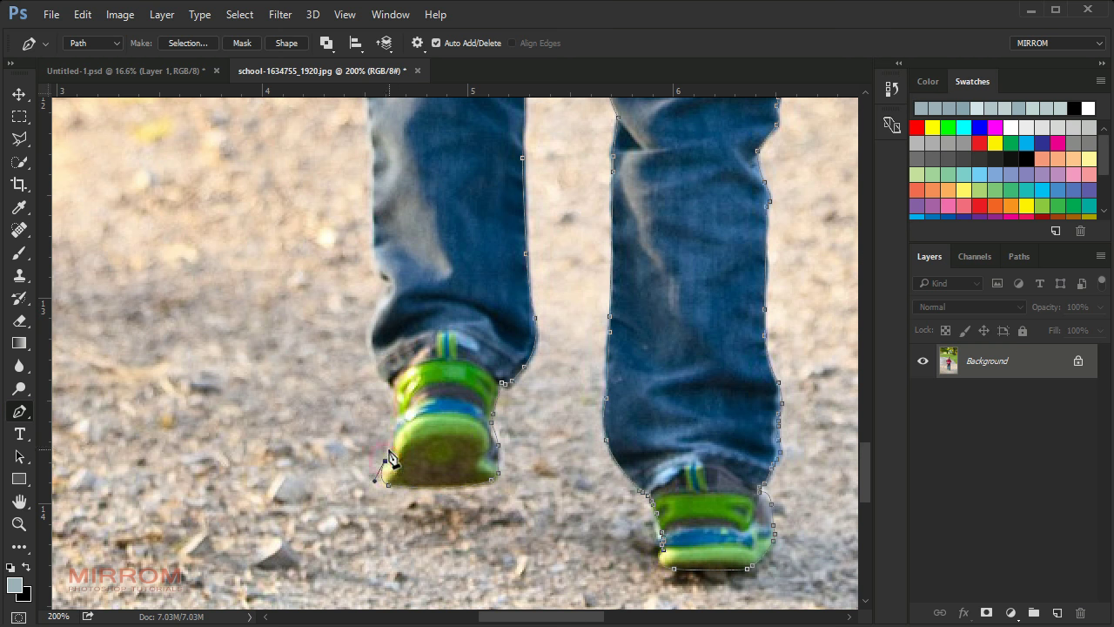
click(392, 428)
click(395, 402)
click(389, 381)
click(375, 363)
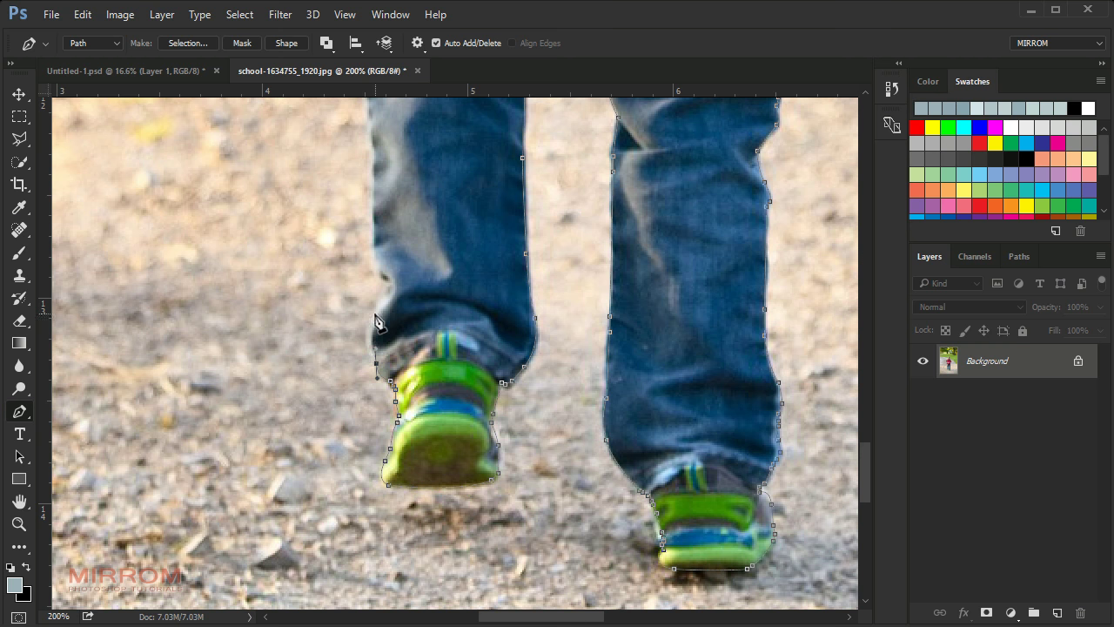
click(377, 311)
Trace up the outer edge of the left jeans leg.
click(376, 261)
click(373, 212)
scroll(373, 211, up, 3)
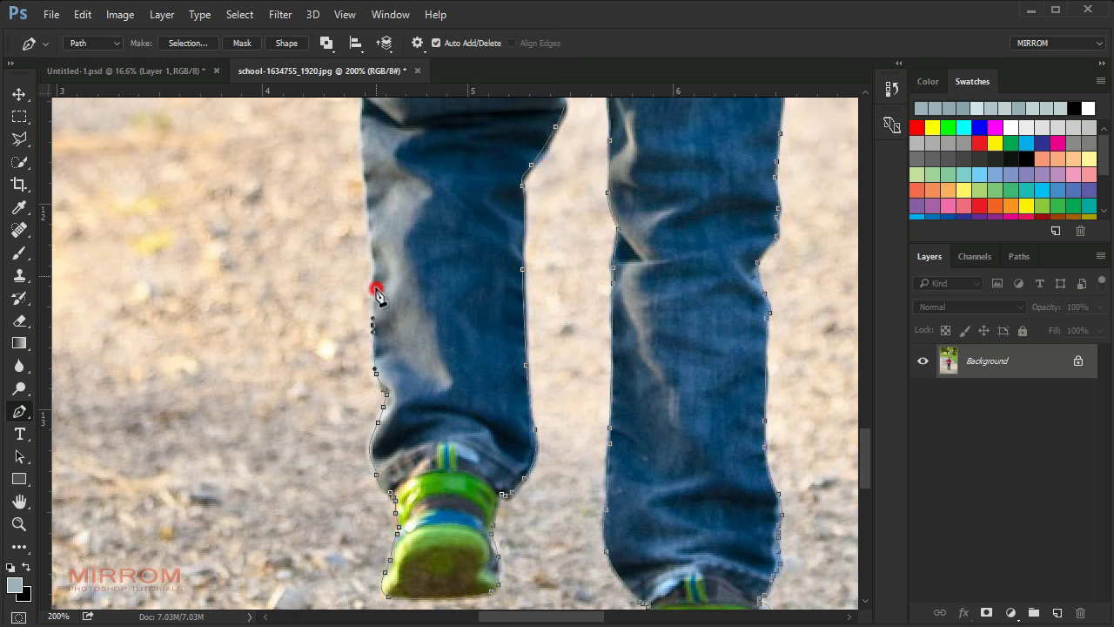
click(375, 269)
click(370, 220)
click(365, 182)
scroll(368, 191, up, 3)
scroll(174, 208, up, 5)
Trace the hood's edge and curve the path over its top.
key(ctrl+plus)
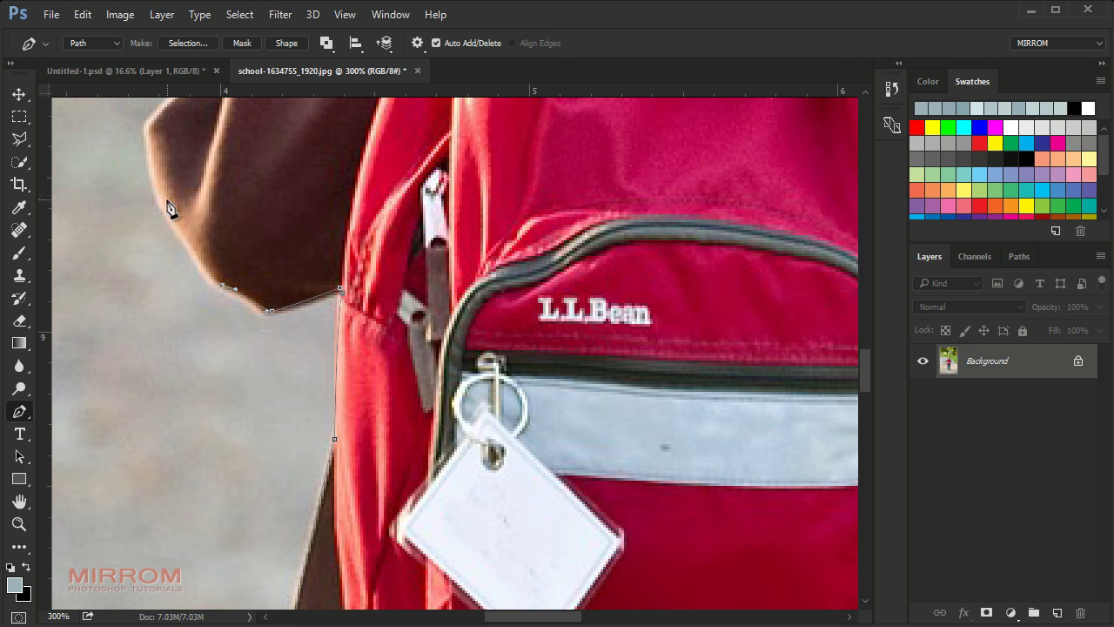
click(162, 289)
click(147, 218)
scroll(207, 242, up, 1)
click(253, 149)
click(290, 130)
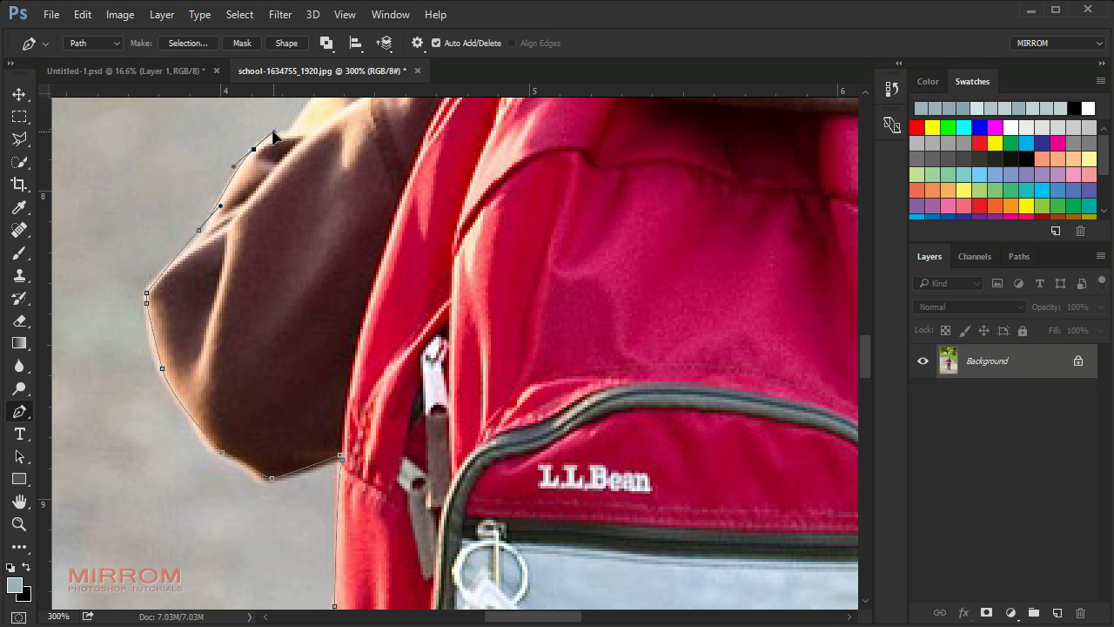
scroll(296, 148, up, 2)
scroll(348, 174, up, 1)
drag(395, 151, 410, 144)
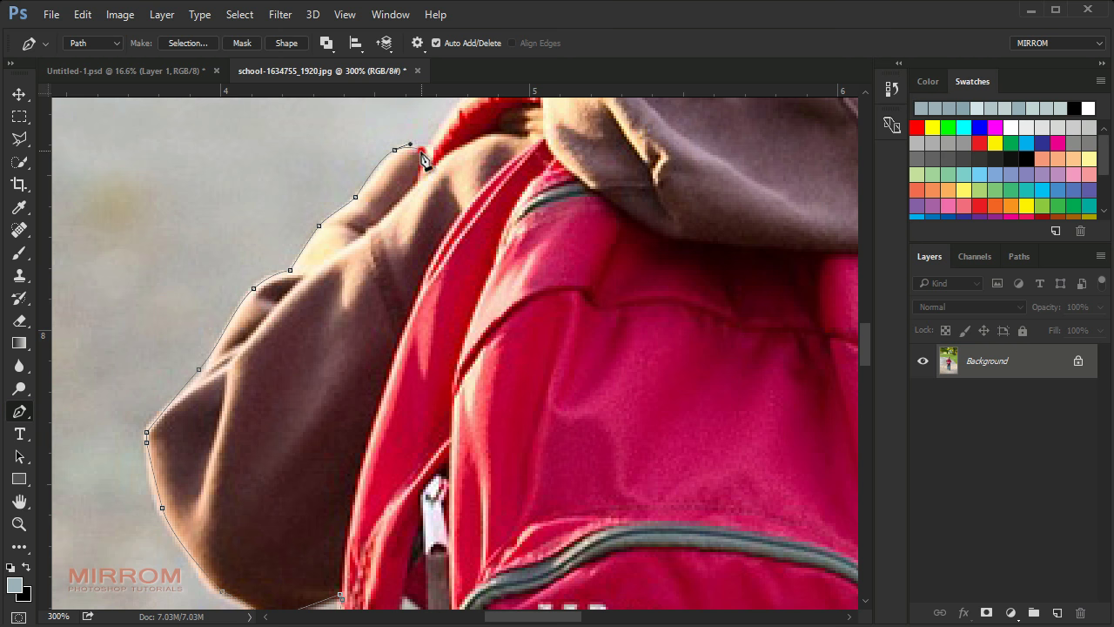
Trace up the ear and head back toward the starting anchor, then fit the view.
scroll(428, 153, up, 1)
scroll(558, 172, up, 1)
mouse_move(504, 171)
mouse_down()
mouse_move(583, 161)
mouse_move(620, 172)
mouse_up()
scroll(583, 161, up, 2)
click(570, 286)
click(556, 229)
scroll(606, 183, up, 1)
click(572, 186)
scroll(572, 186, up, 2)
click(566, 299)
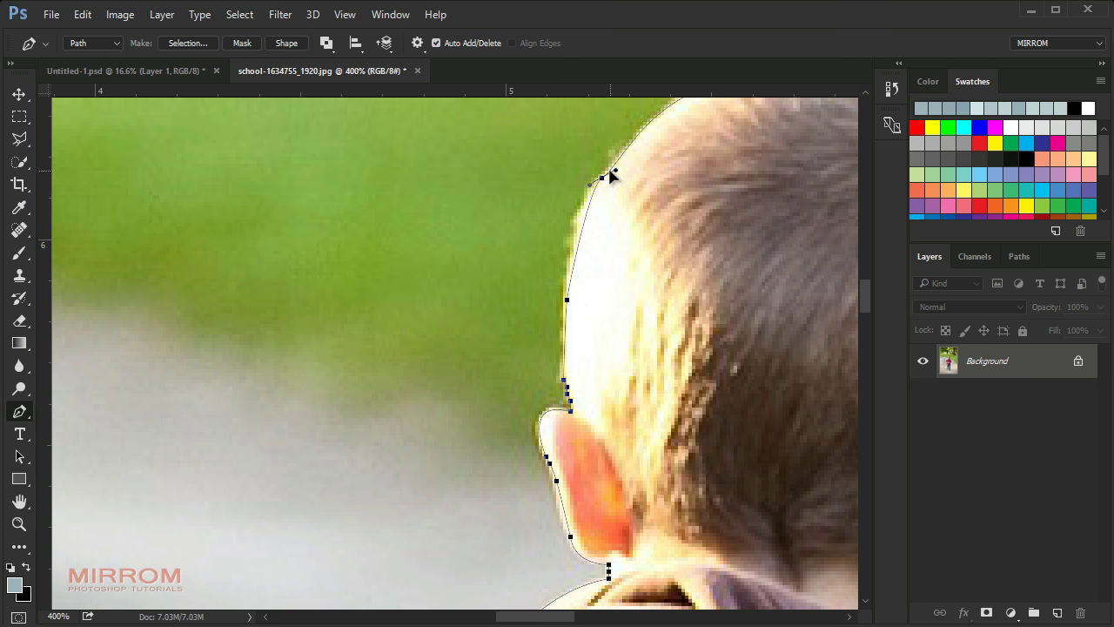
click(602, 178)
key(ctrl+0)
Convert the traced path into a selection and mask away everything except the boy.
scroll(369, 415, up, 2)
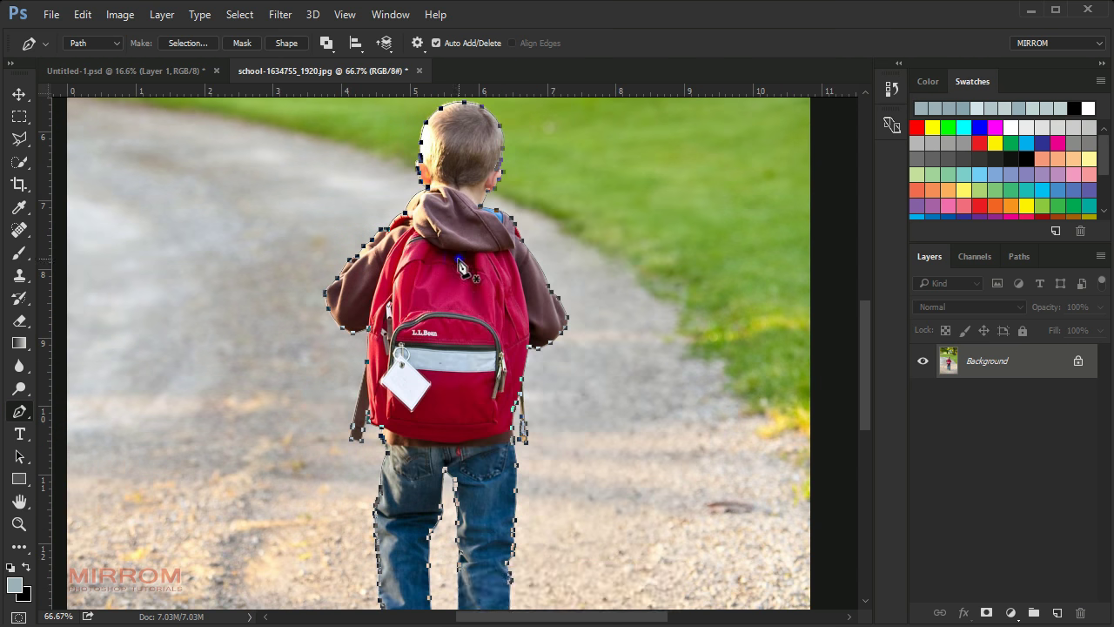
right_click(475, 199)
click(538, 284)
click(691, 179)
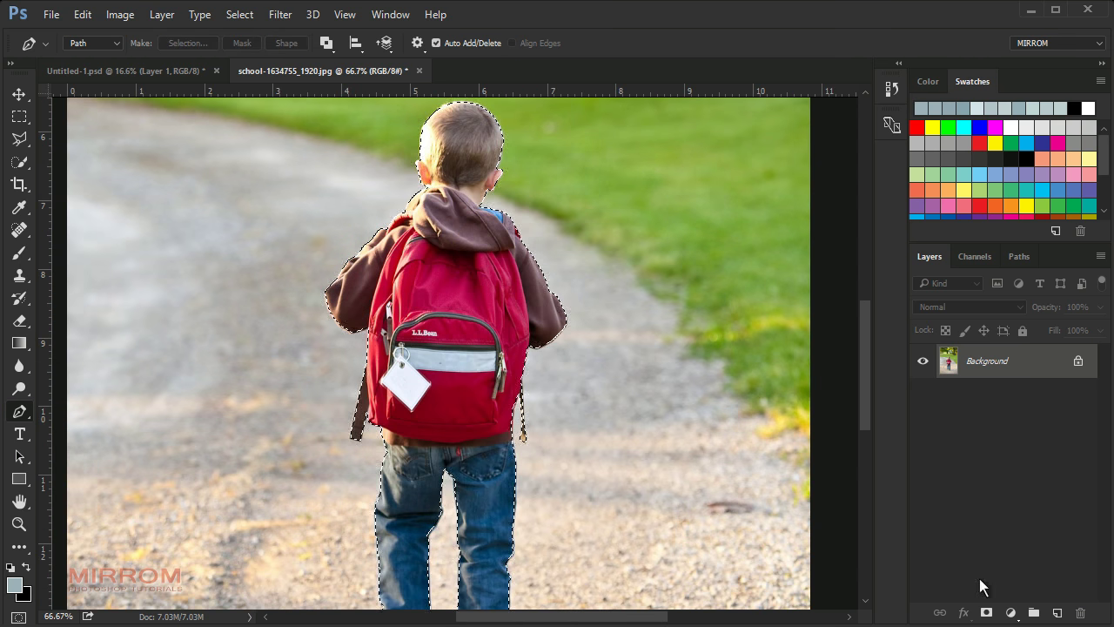
click(986, 612)
Zoom in on the head and open Refine Mask with Smart Radius enabled.
click(500, 166)
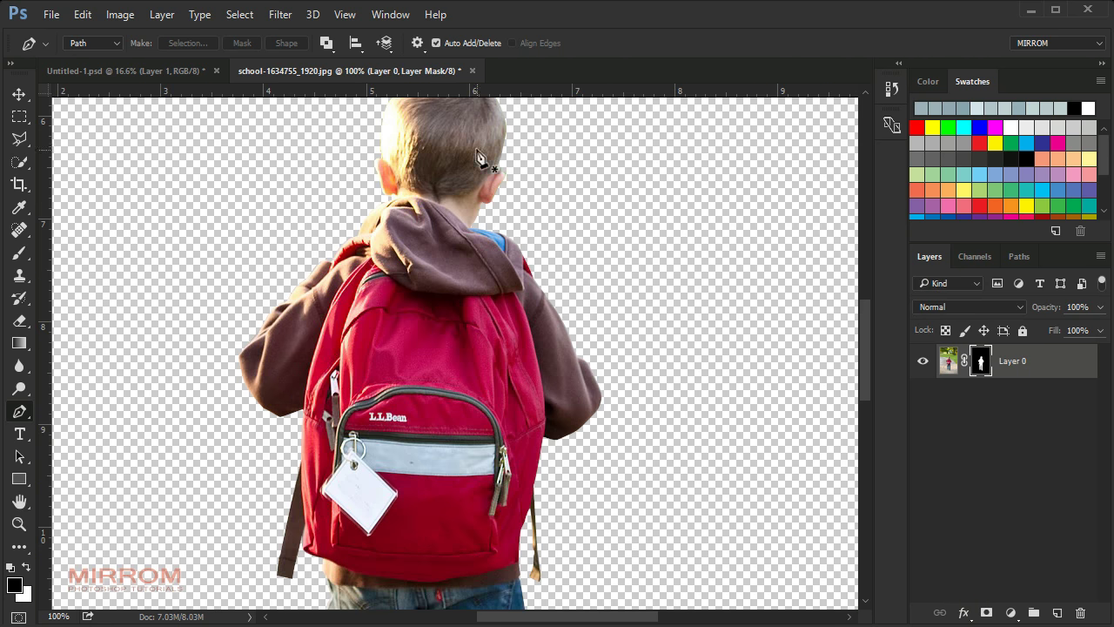
click(471, 155)
right_click(983, 359)
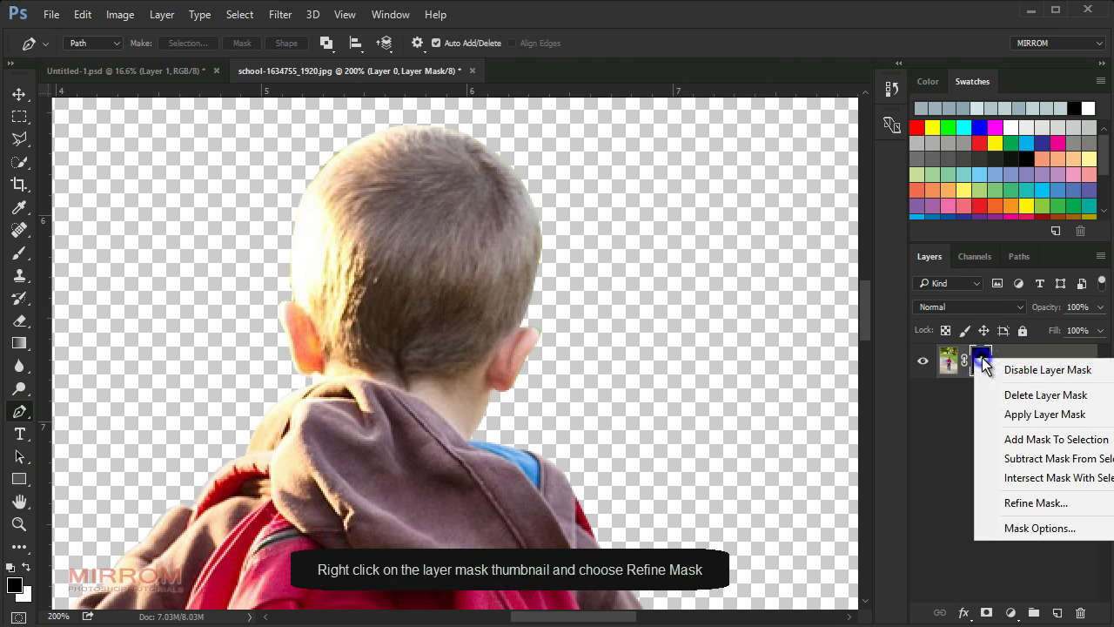
click(1024, 499)
click(814, 228)
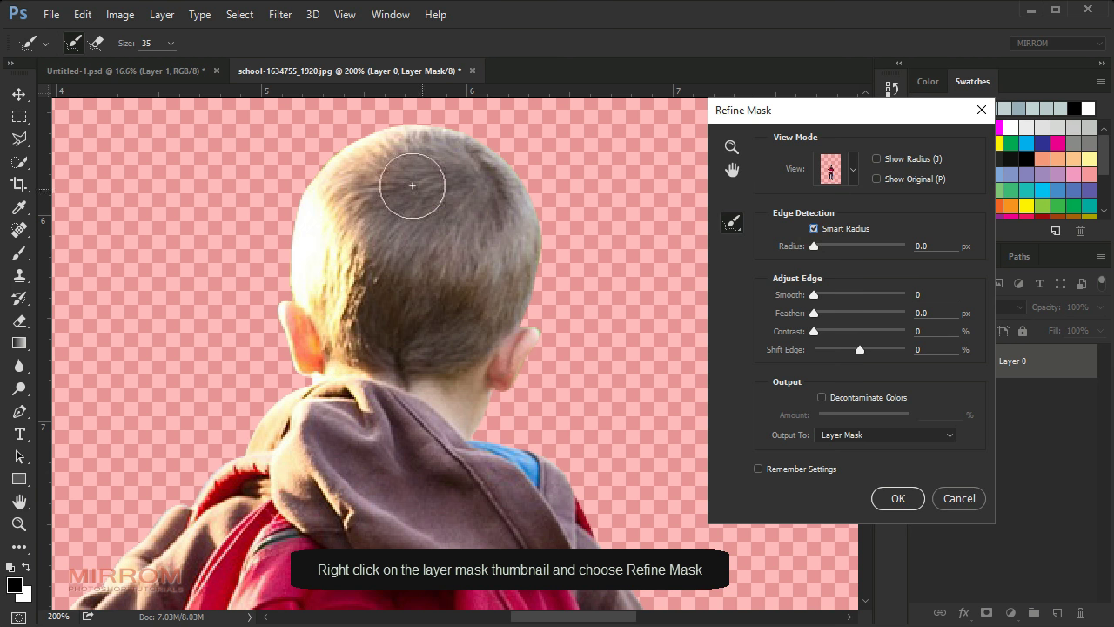
Shrink the refine brush and brush along the left and right head edges.
drag(170, 42, 153, 66)
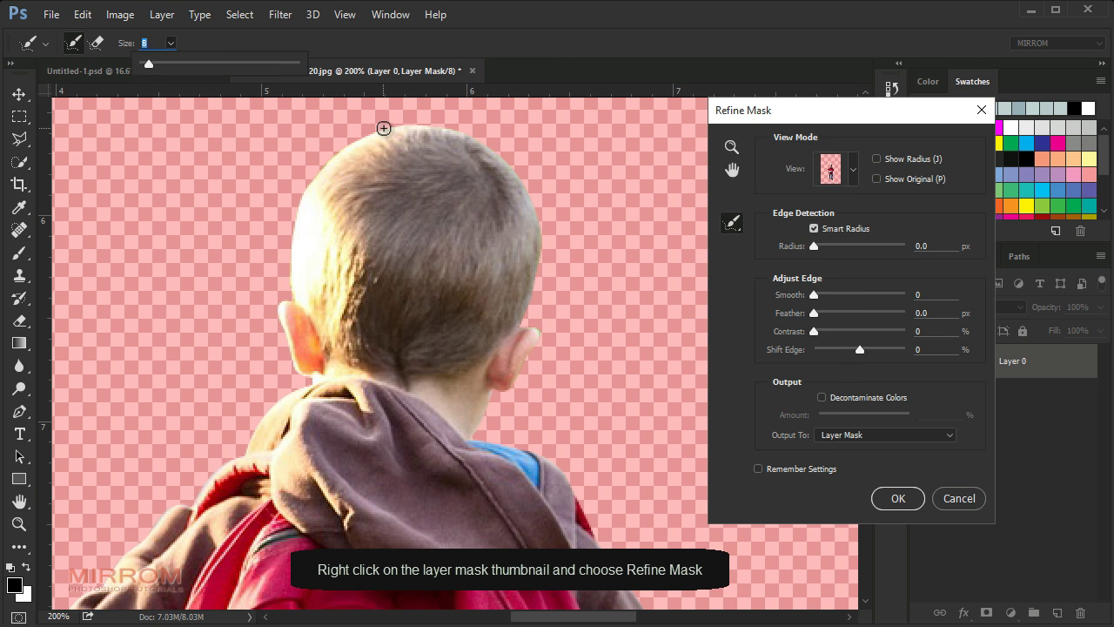
drag(309, 184, 288, 300)
drag(526, 316, 539, 228)
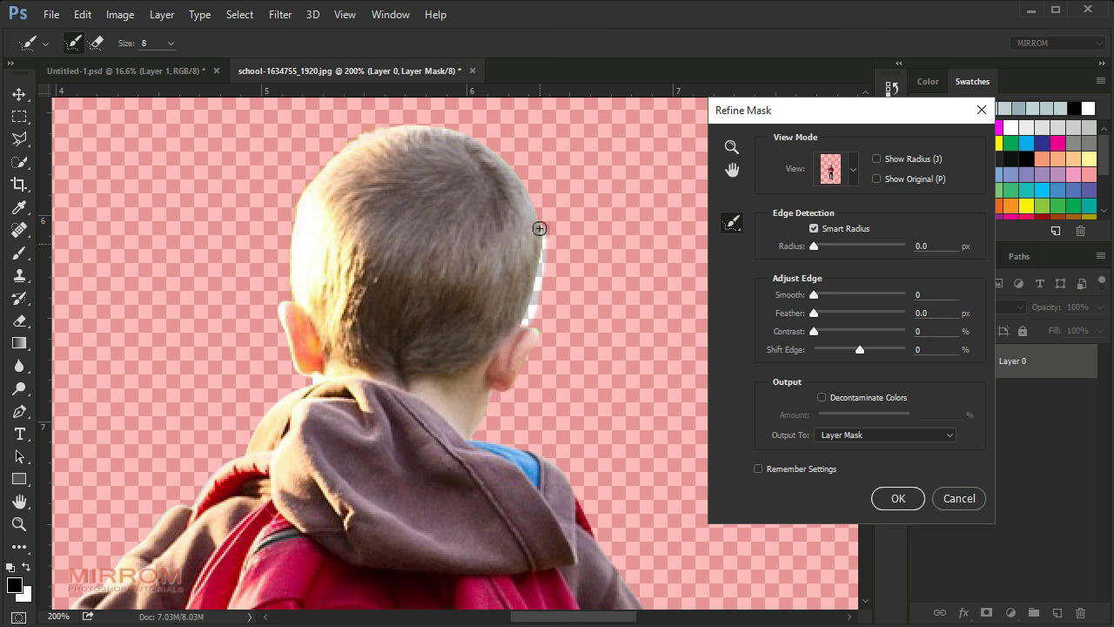
drag(436, 134, 409, 132)
scroll(577, 352, down, 1)
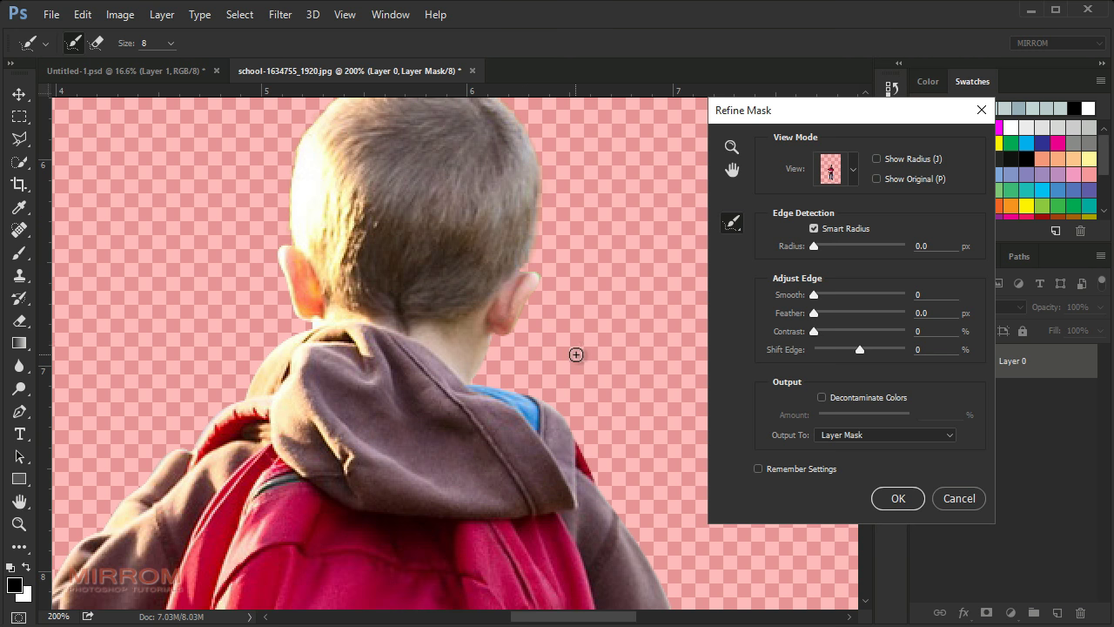
scroll(587, 338, down, 2)
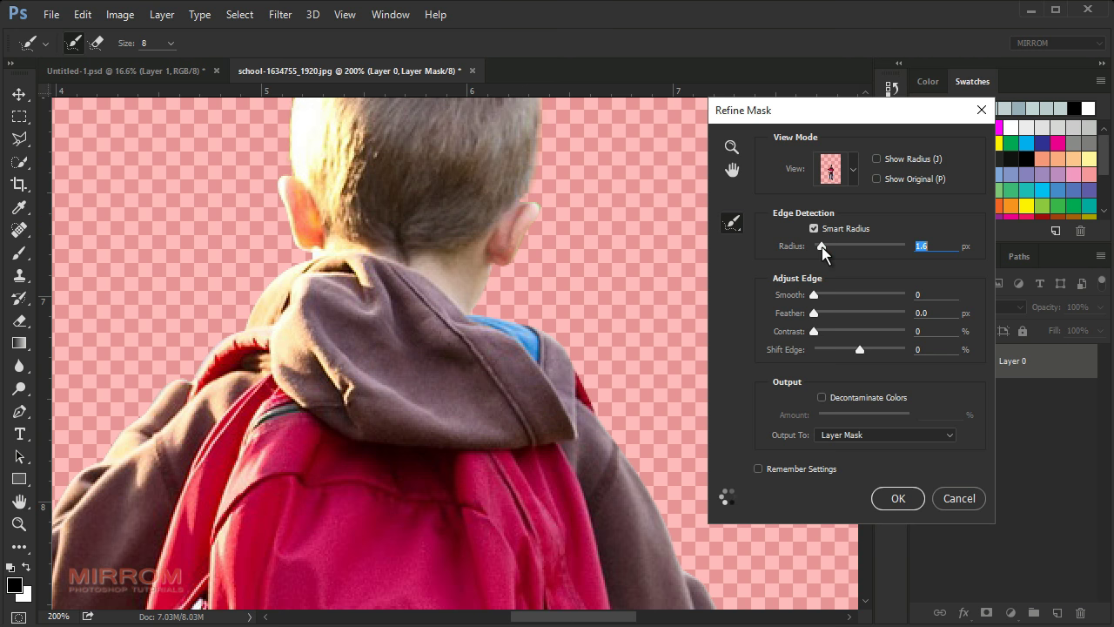
Set Radius 2.3 px and Smooth 12, and output to a New Layer.
drag(821, 247, 826, 248)
drag(823, 295, 825, 295)
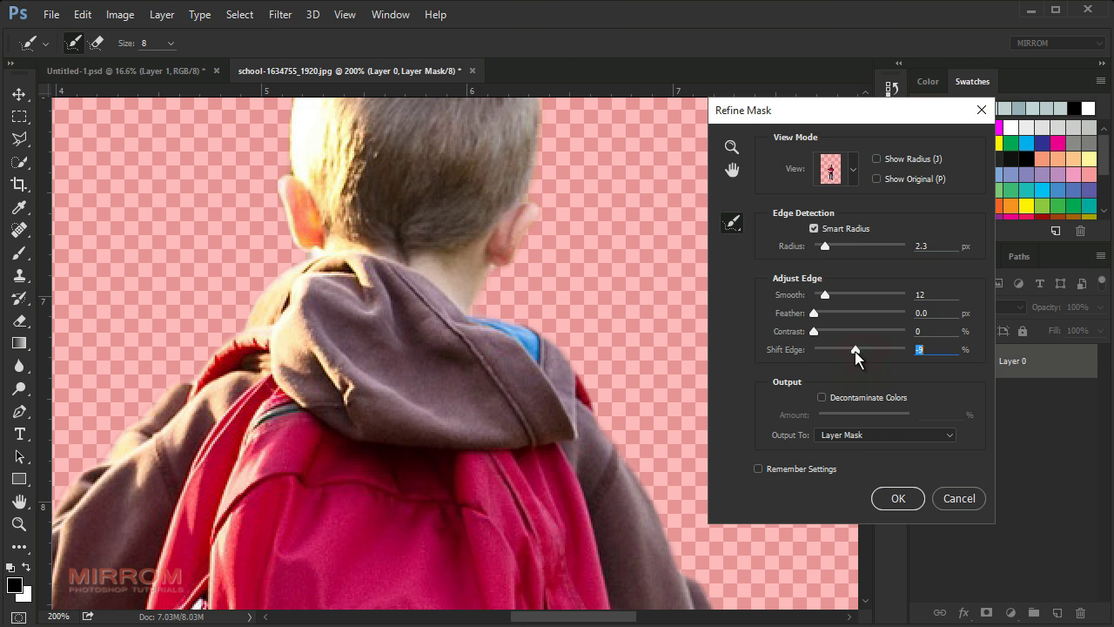
click(871, 438)
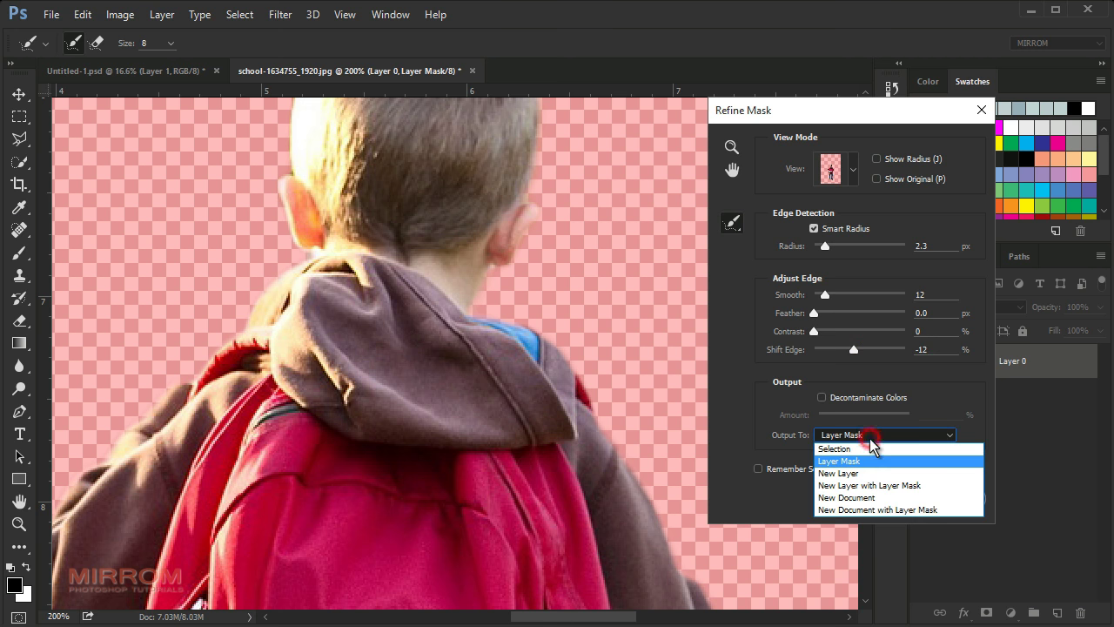
click(838, 473)
click(888, 497)
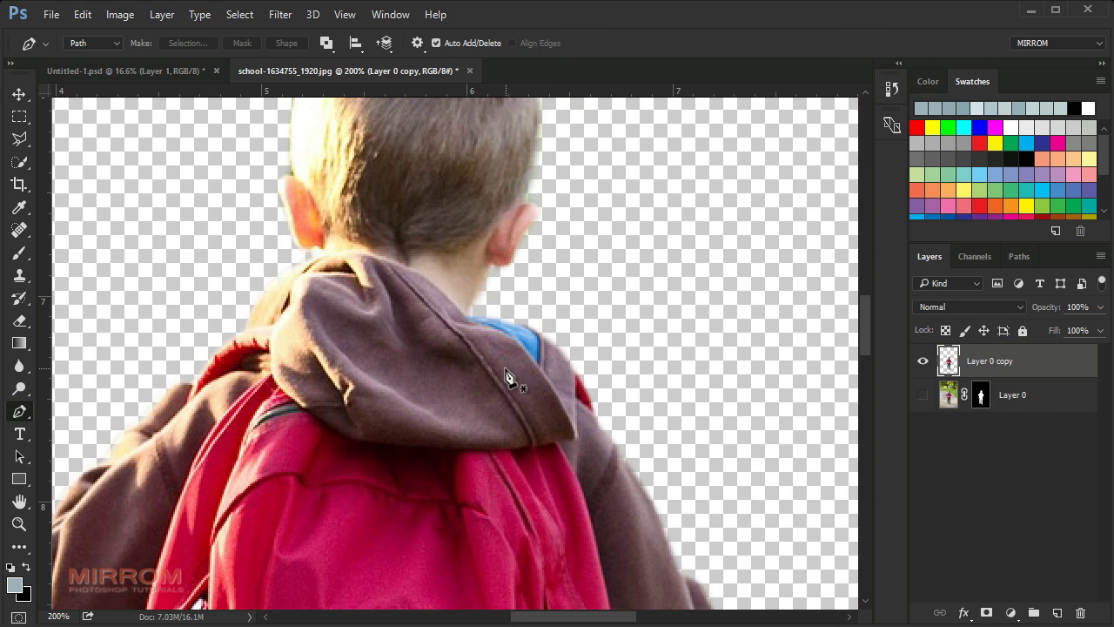
Drag the cut-out boy into Untitled-1, close the school photo without saving, and name the layer Boy.
key(ctrl+0)
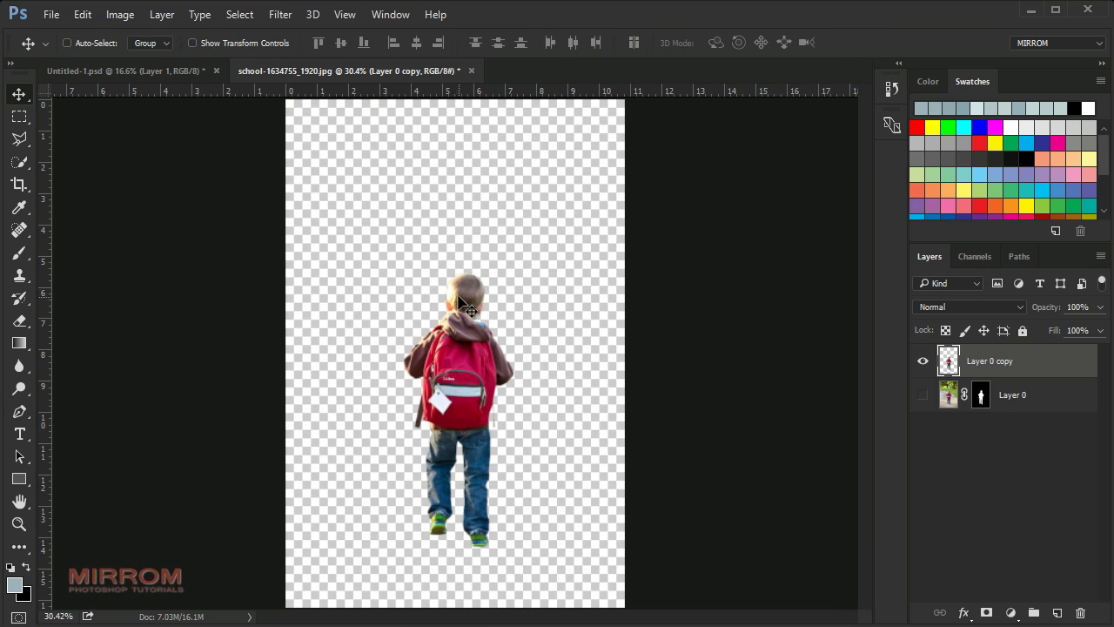
mouse_move(468, 354)
mouse_down()
mouse_move(369, 228)
mouse_move(434, 259)
mouse_move(498, 360)
mouse_up()
click(491, 70)
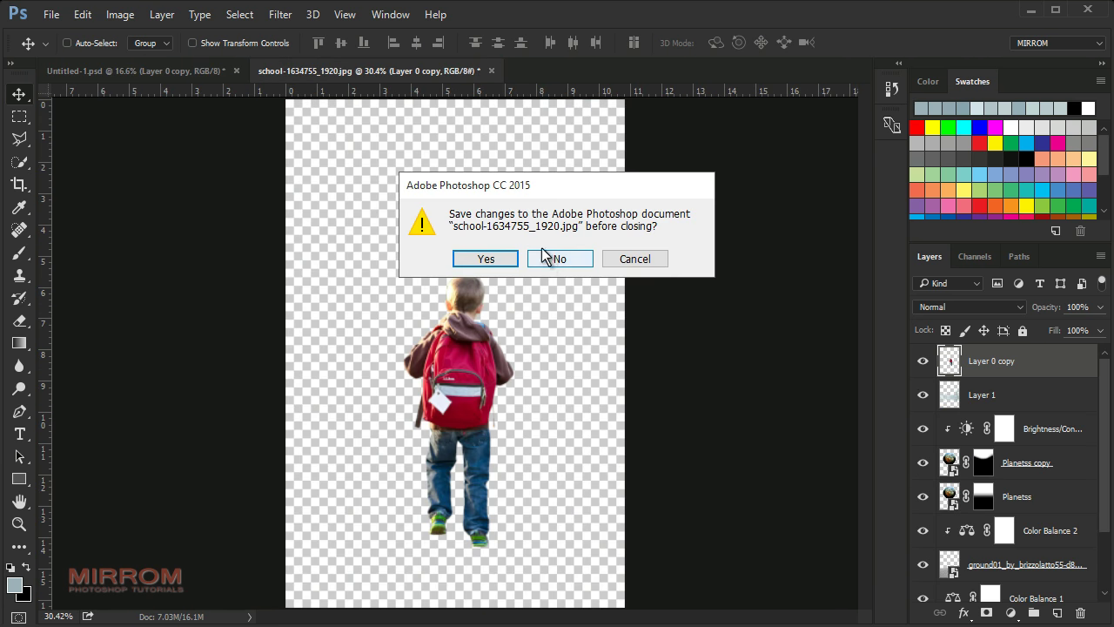
click(544, 256)
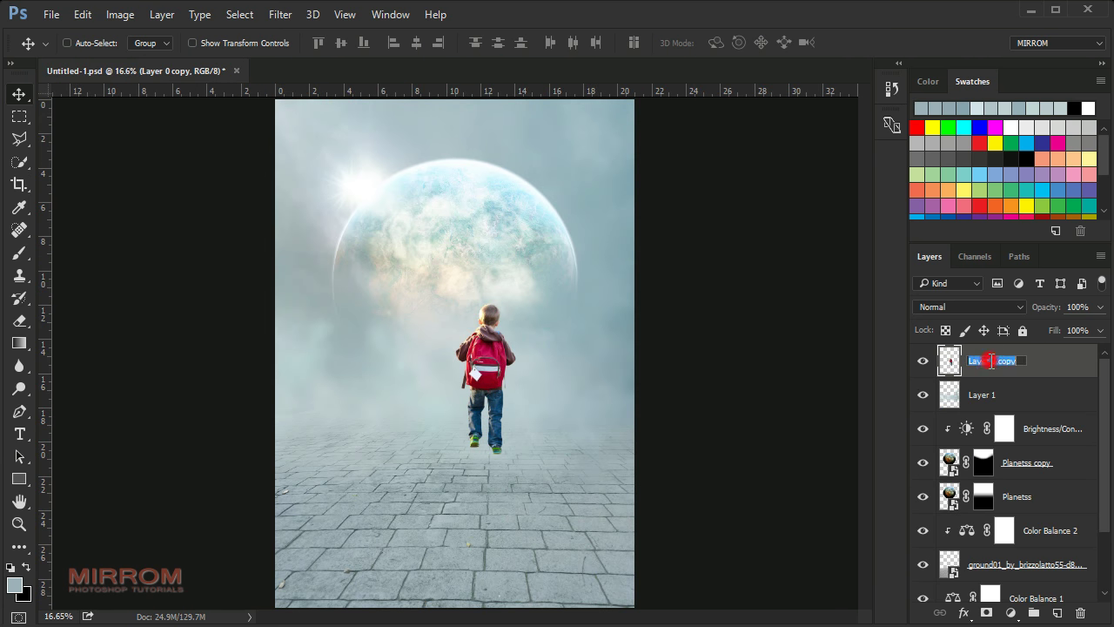
click(992, 363)
text(Boy)
key(Return)
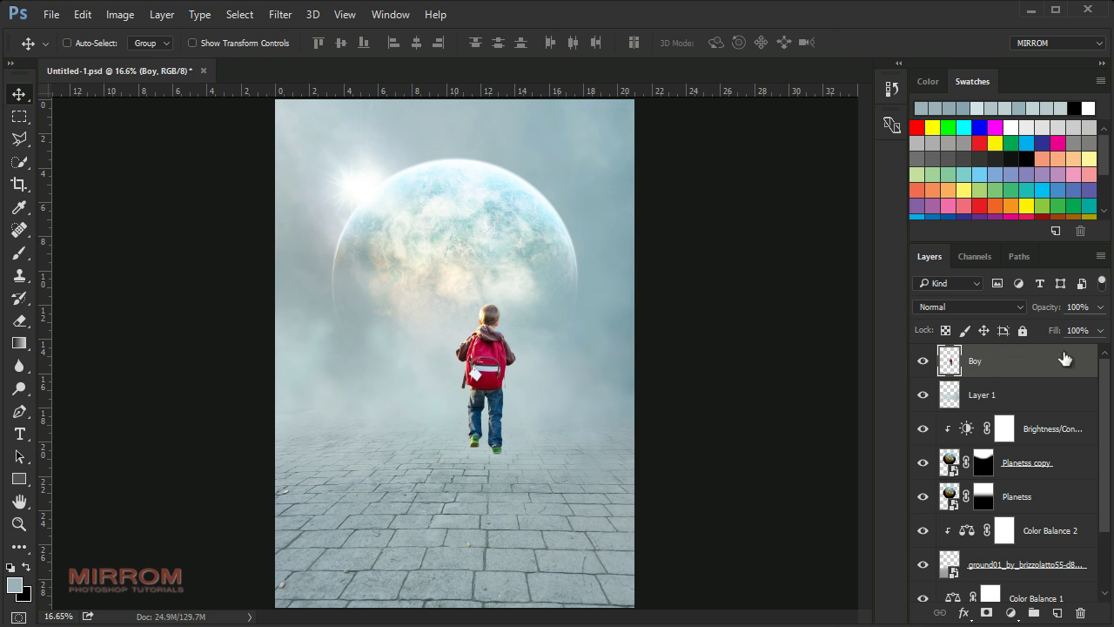
Convert the Boy layer to a Smart Object and nudge it slightly.
right_click(1064, 359)
click(783, 304)
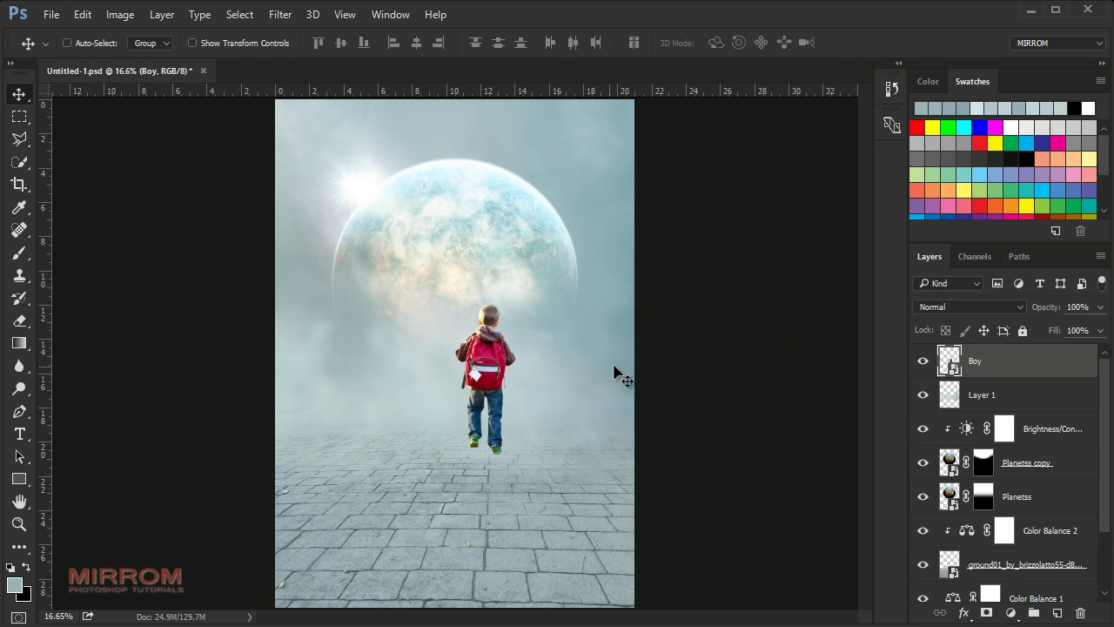
drag(622, 376, 609, 384)
Scale the boy to about 204–209% on the pavement, then load his outline as a selection.
key(ctrl+t)
drag(447, 298, 417, 207)
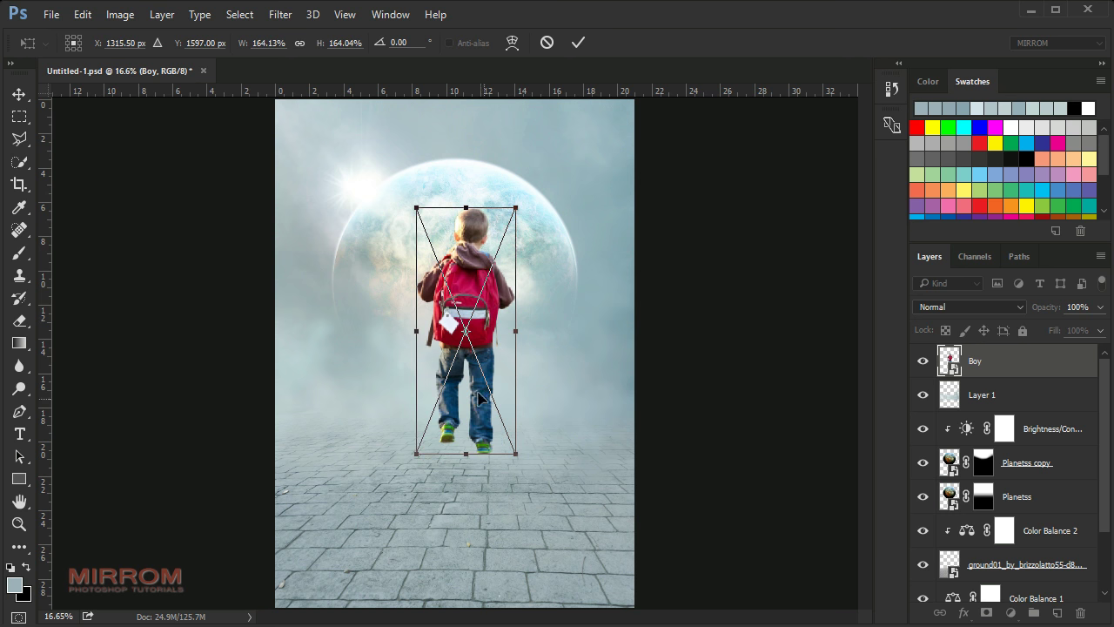
drag(516, 454, 540, 511)
drag(503, 365, 479, 352)
drag(454, 226, 453, 223)
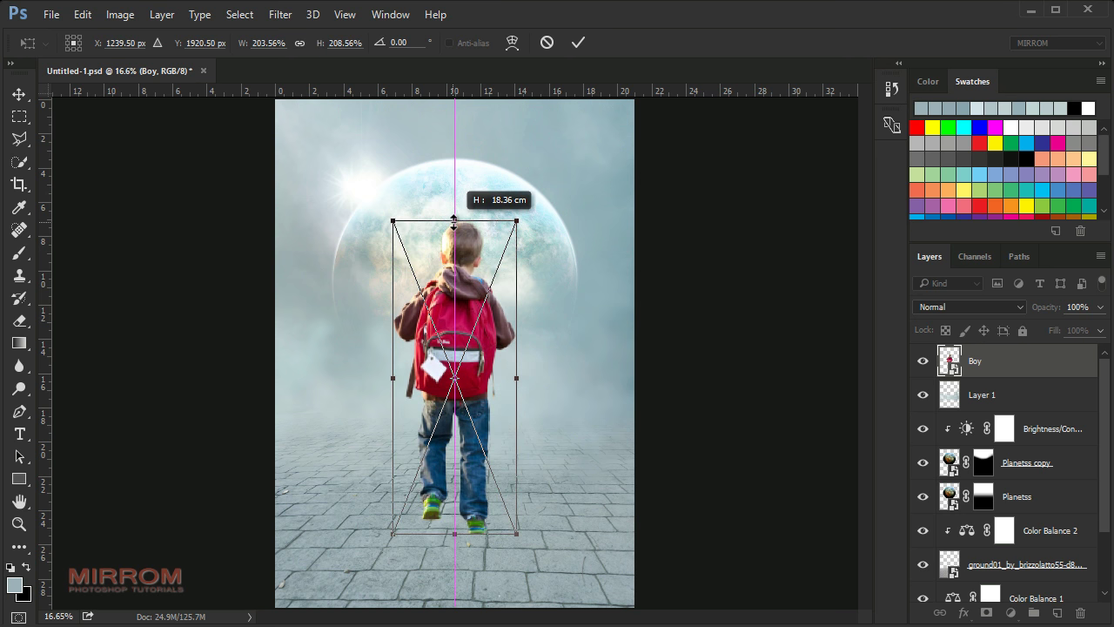
drag(510, 311, 510, 330)
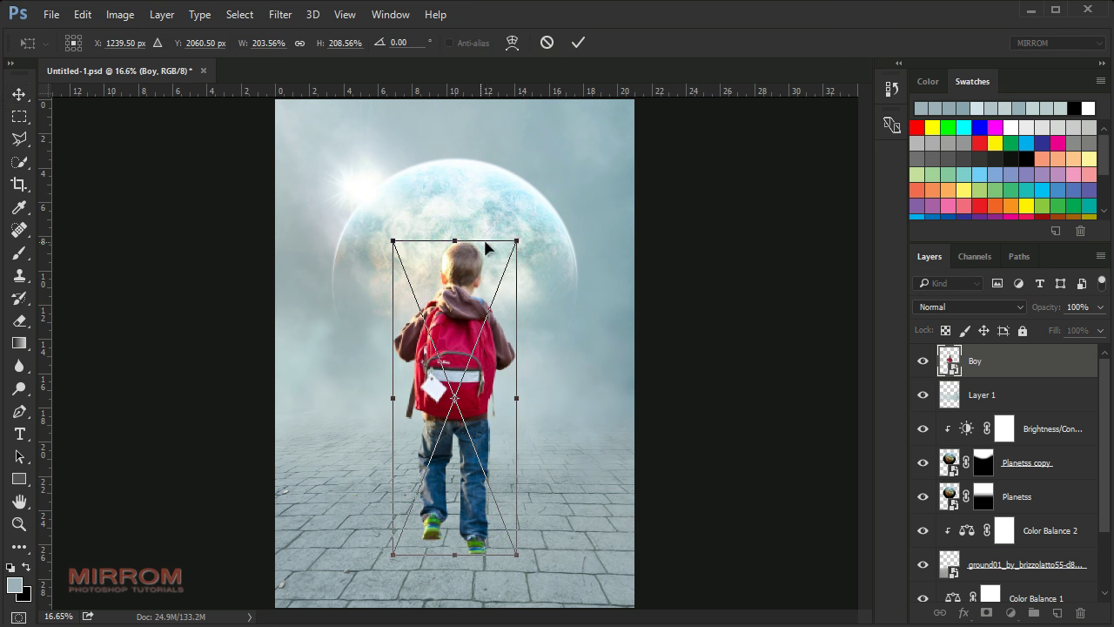
drag(516, 240, 512, 253)
key(Return)
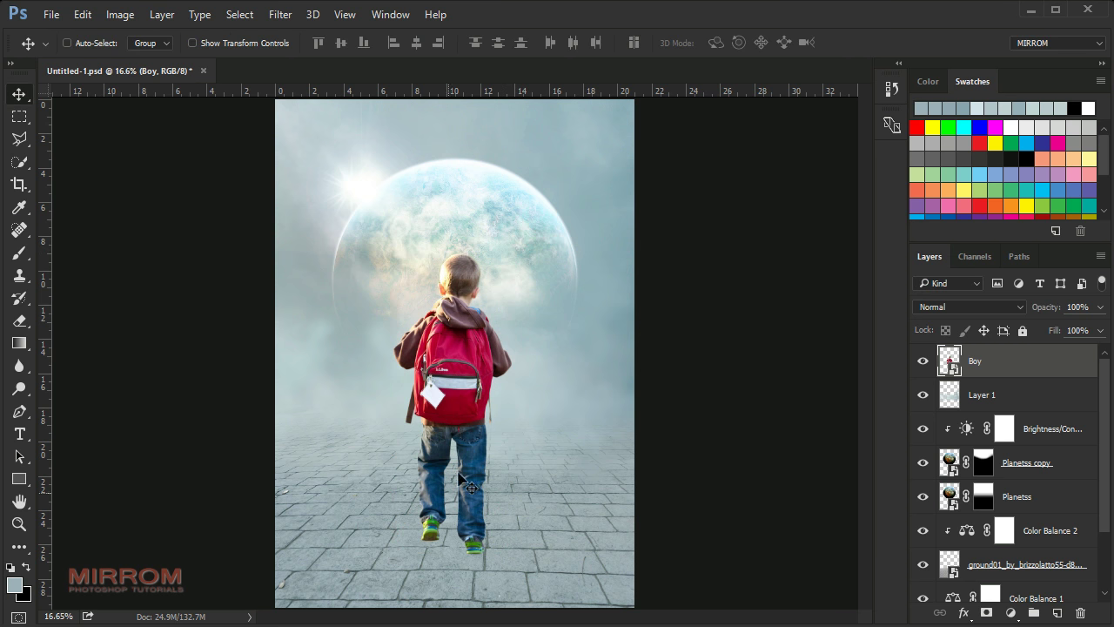
drag(479, 294, 482, 291)
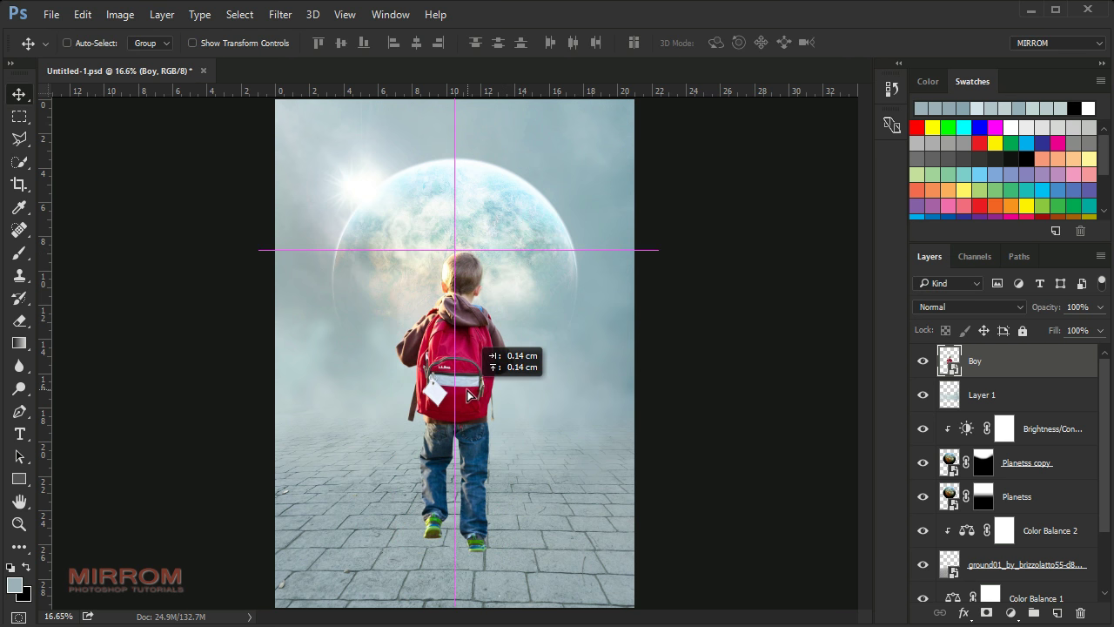
ctrl+click(952, 355)
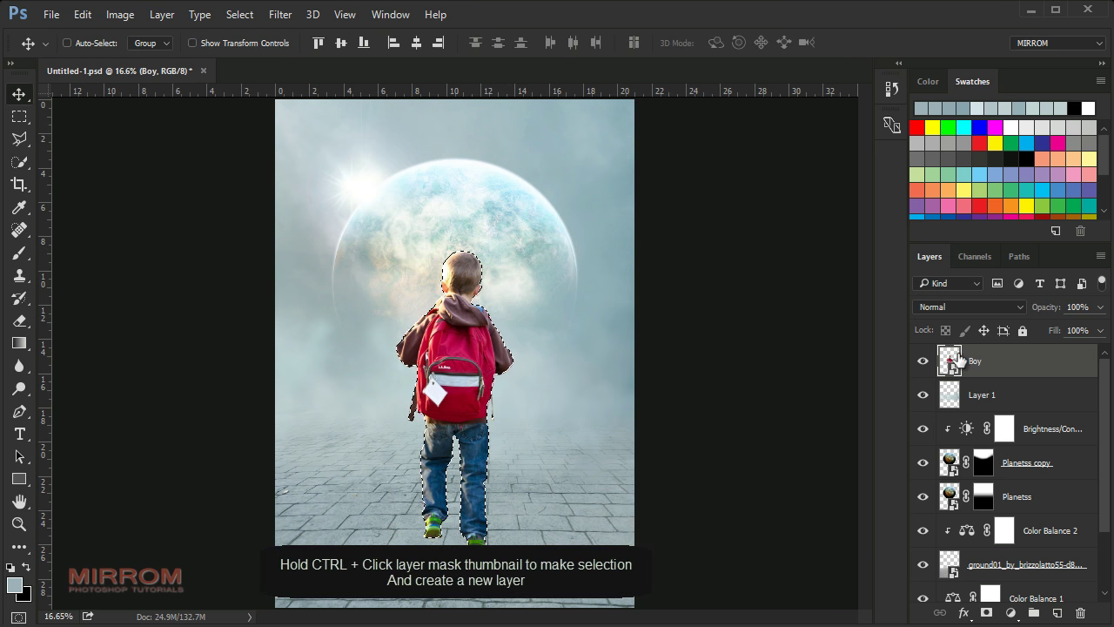
On a new Layer 2, flip the boy's black silhouette vertically beneath his feet.
click(1057, 613)
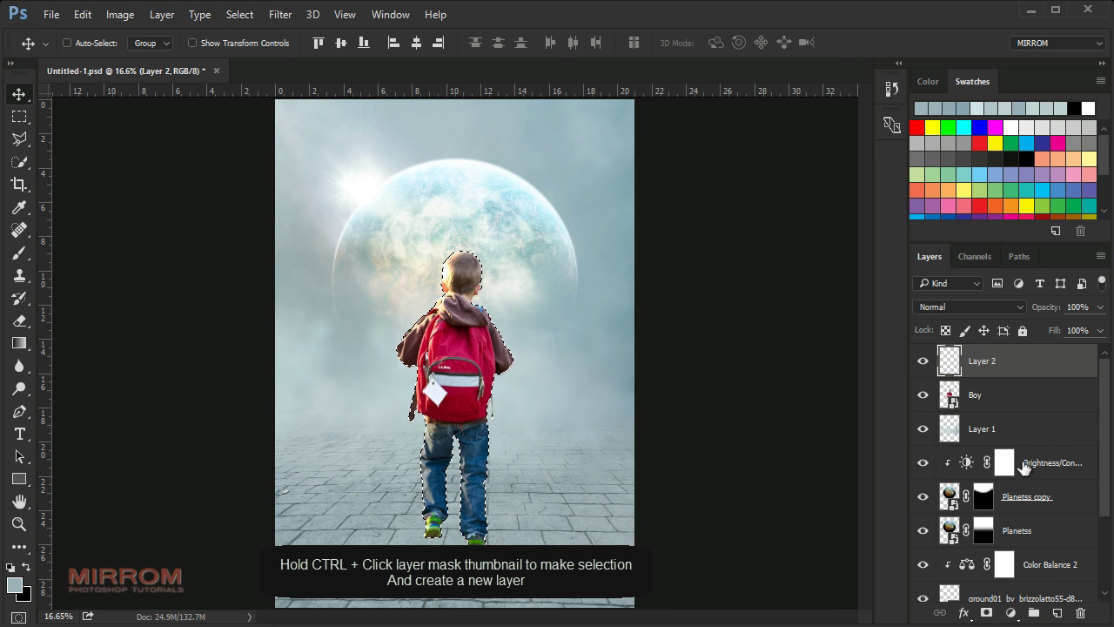
click(27, 567)
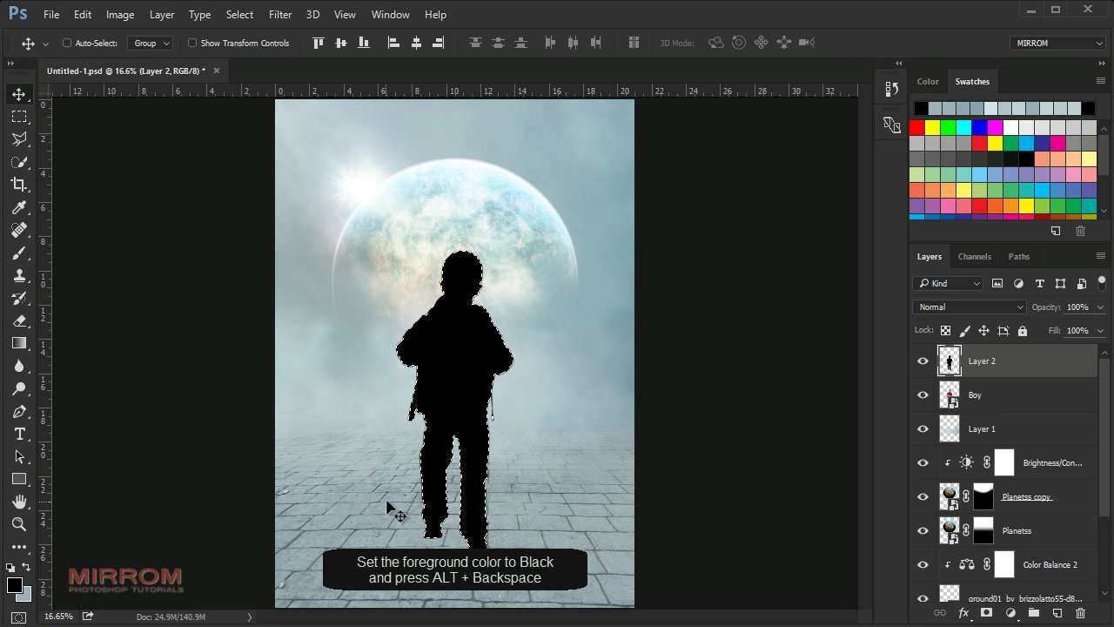
key(ctrl+d)
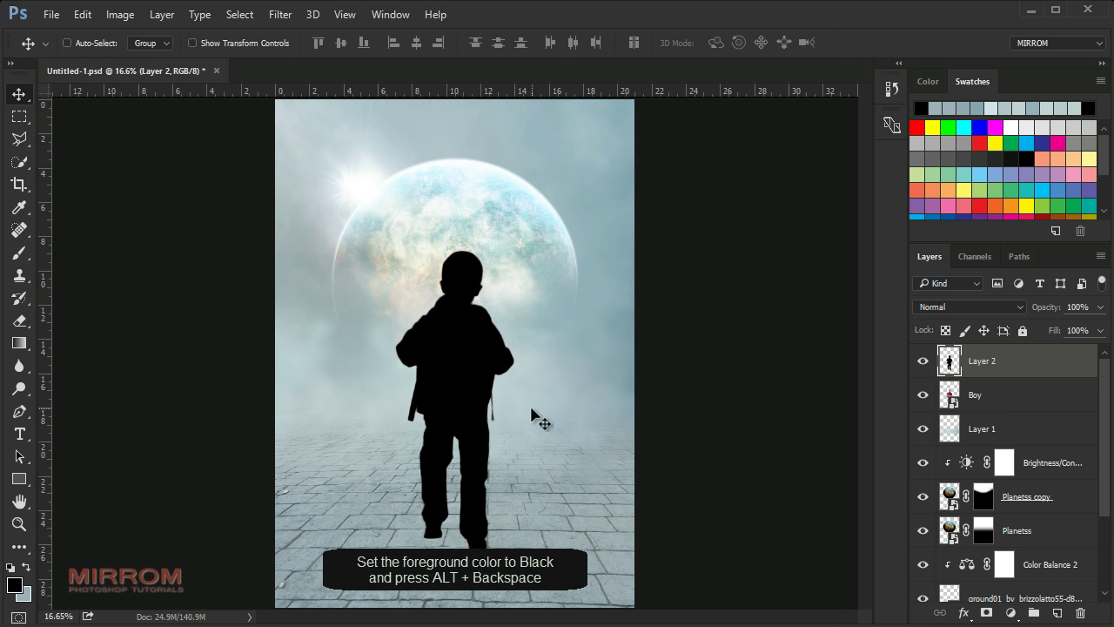
ctrl+alt+click(531, 408)
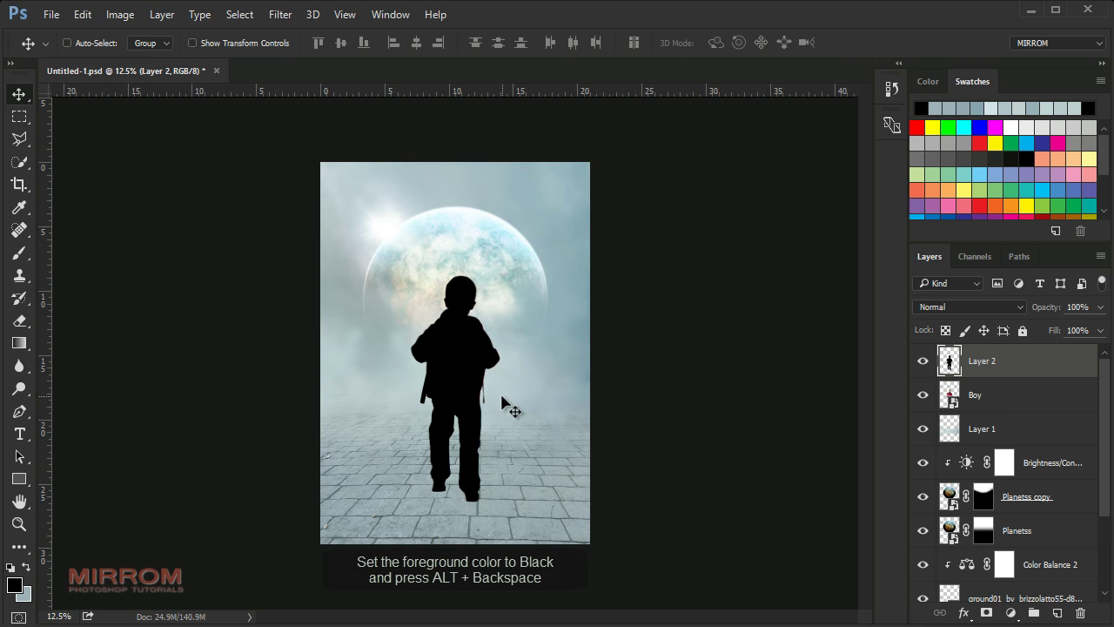
click(95, 19)
mouse_move(217, 348)
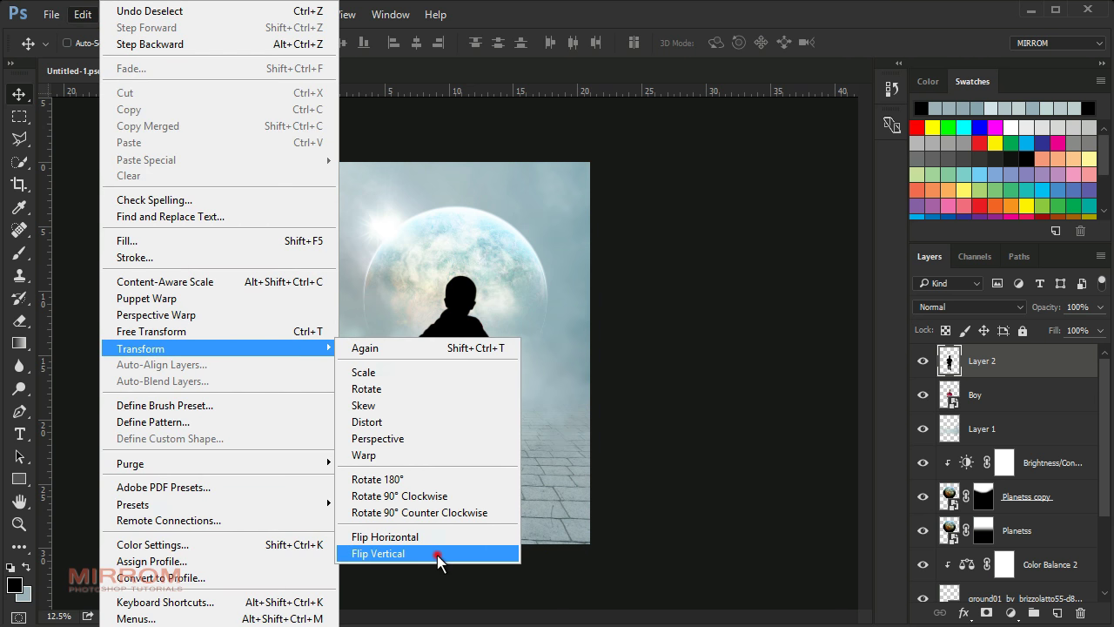
click(437, 554)
mouse_move(478, 392)
mouse_down()
mouse_move(482, 449)
mouse_move(510, 471)
mouse_up()
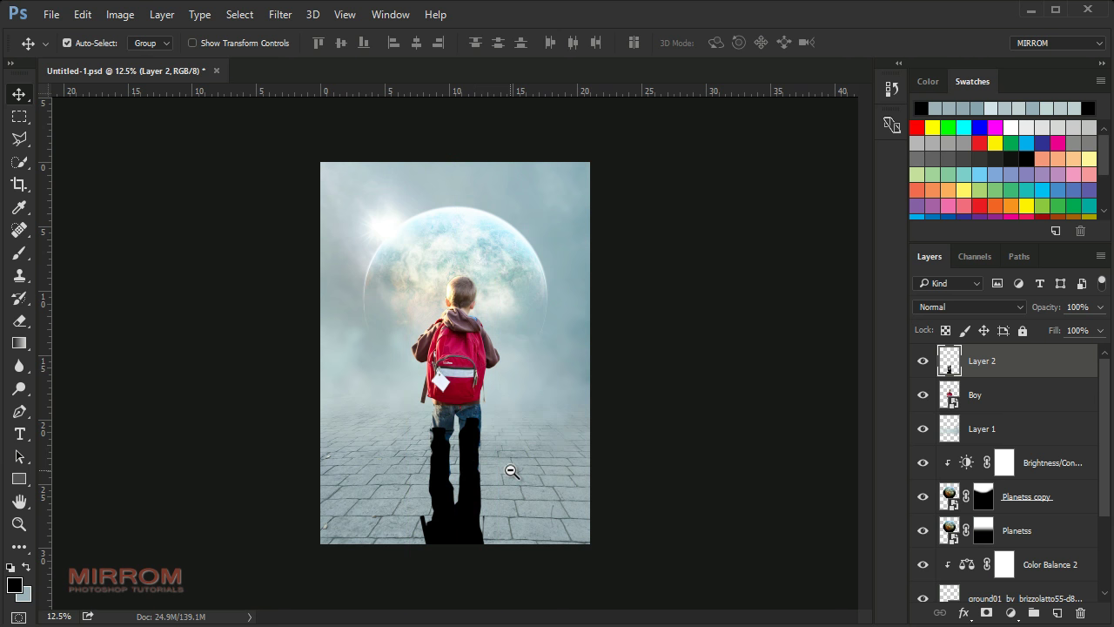
alt+click(511, 470)
Flatten the silhouette to about half height and skew it in perspective into a diagonal shadow.
key(ctrl+t)
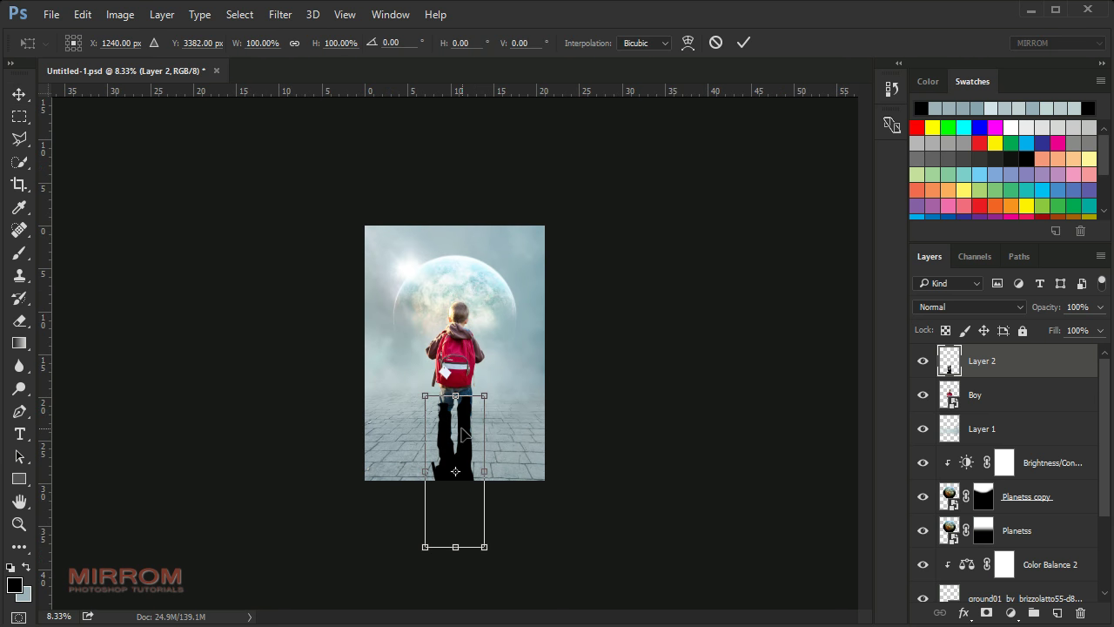
mouse_move(484, 542)
mouse_down()
mouse_move(479, 574)
mouse_move(474, 503)
mouse_up()
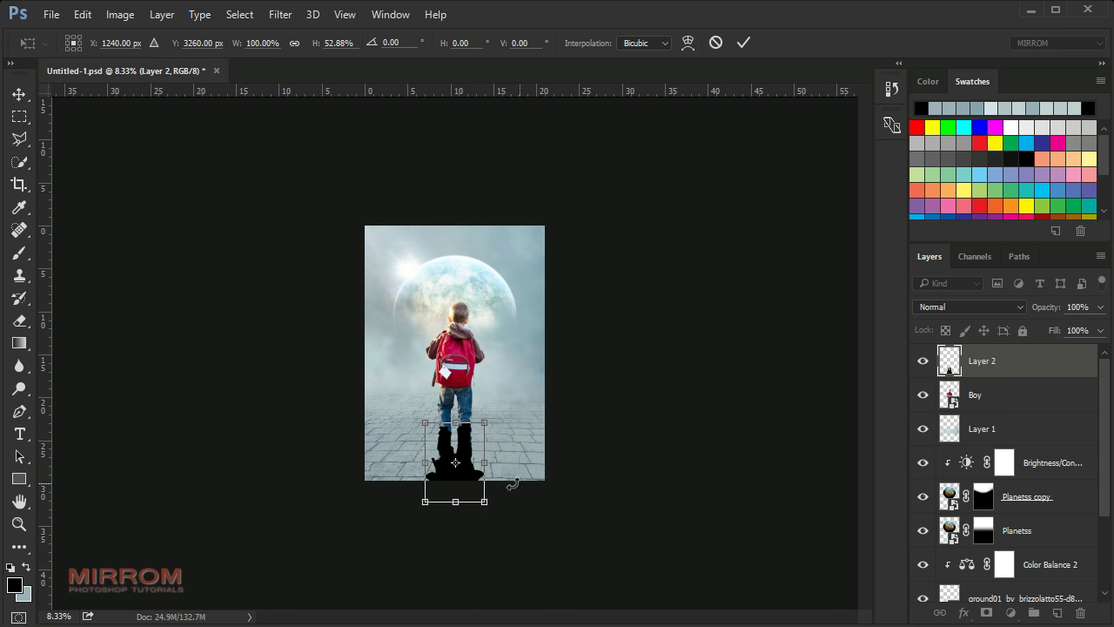
right_click(472, 437)
click(518, 257)
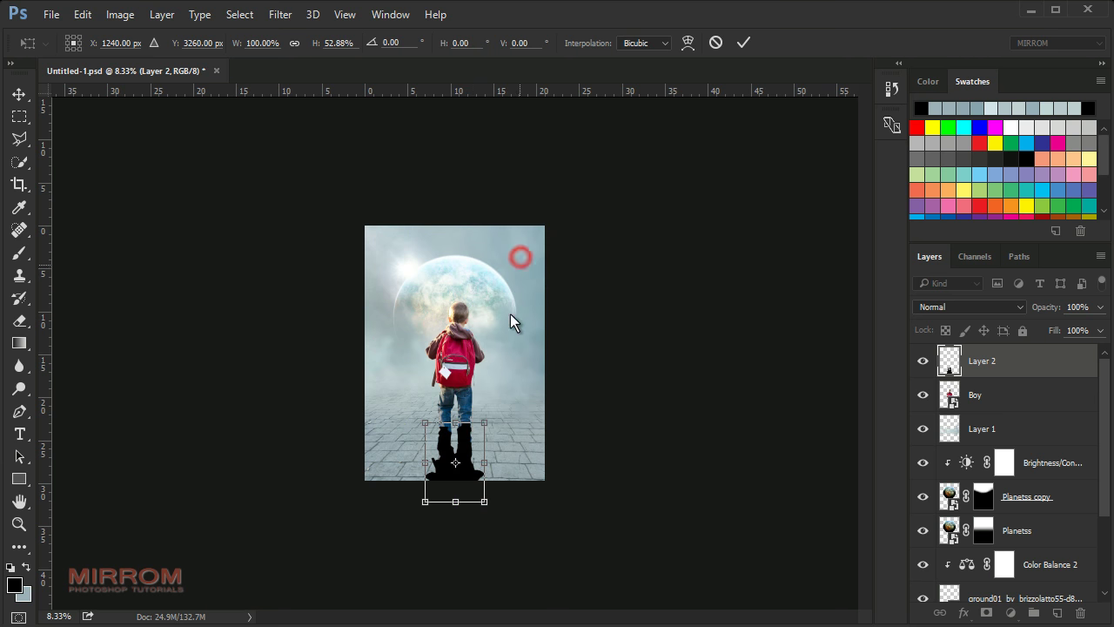
mouse_move(485, 509)
mouse_down()
mouse_move(502, 508)
mouse_move(489, 483)
mouse_up()
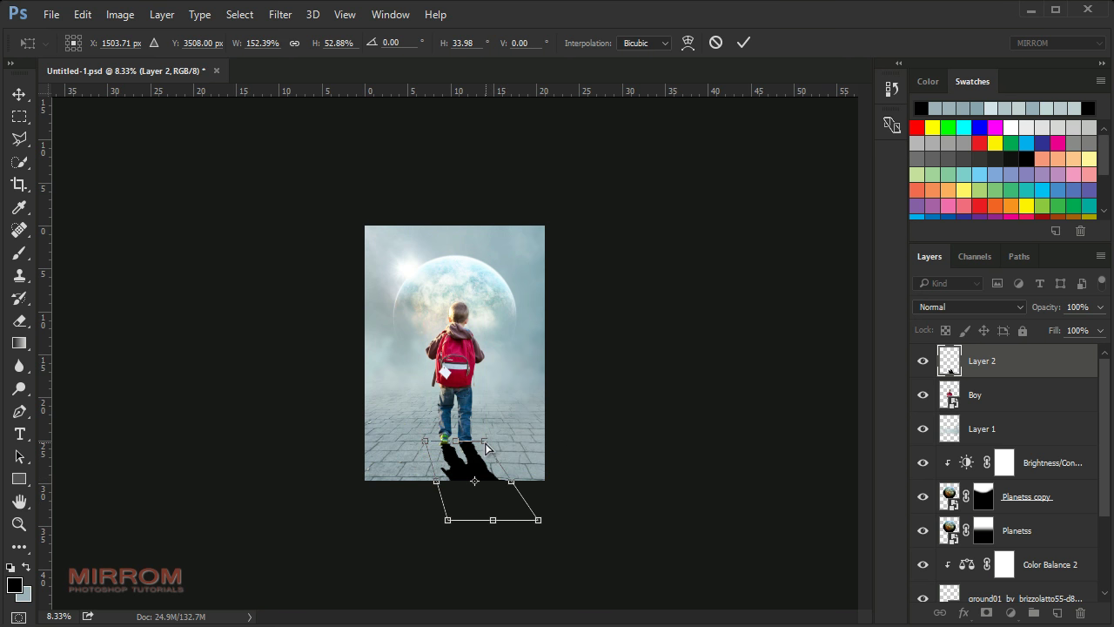
drag(485, 442, 482, 446)
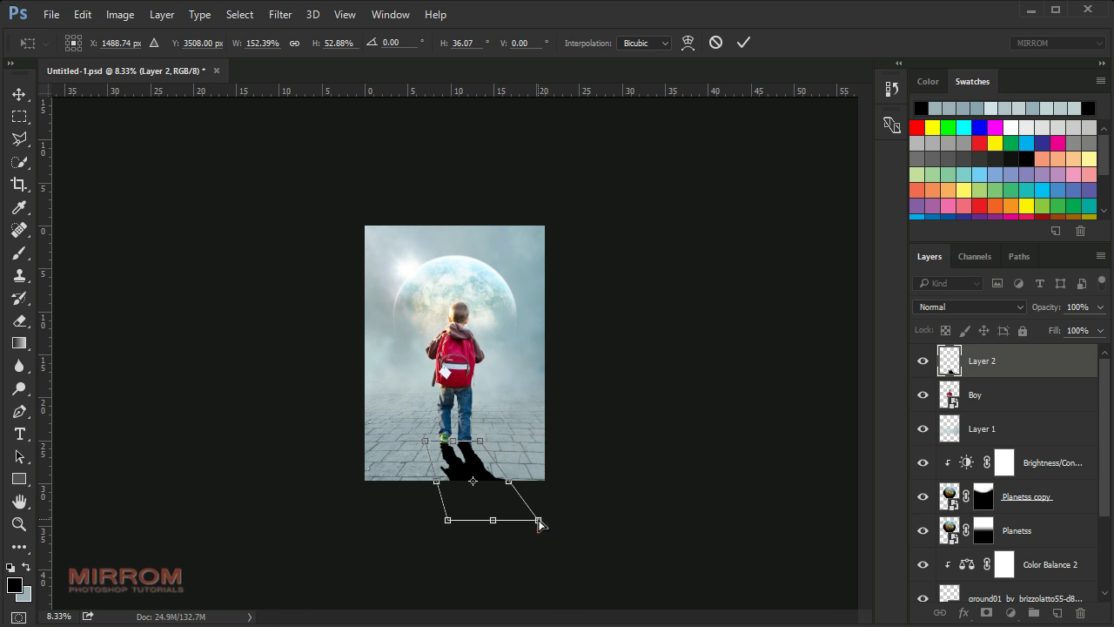
drag(543, 523, 547, 523)
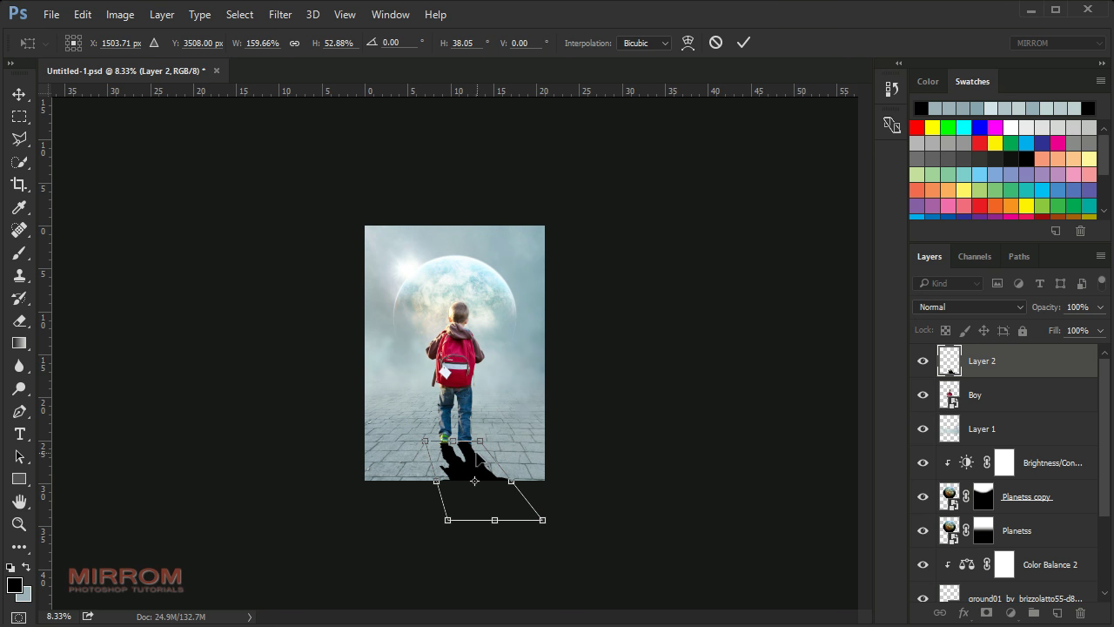
key(Return)
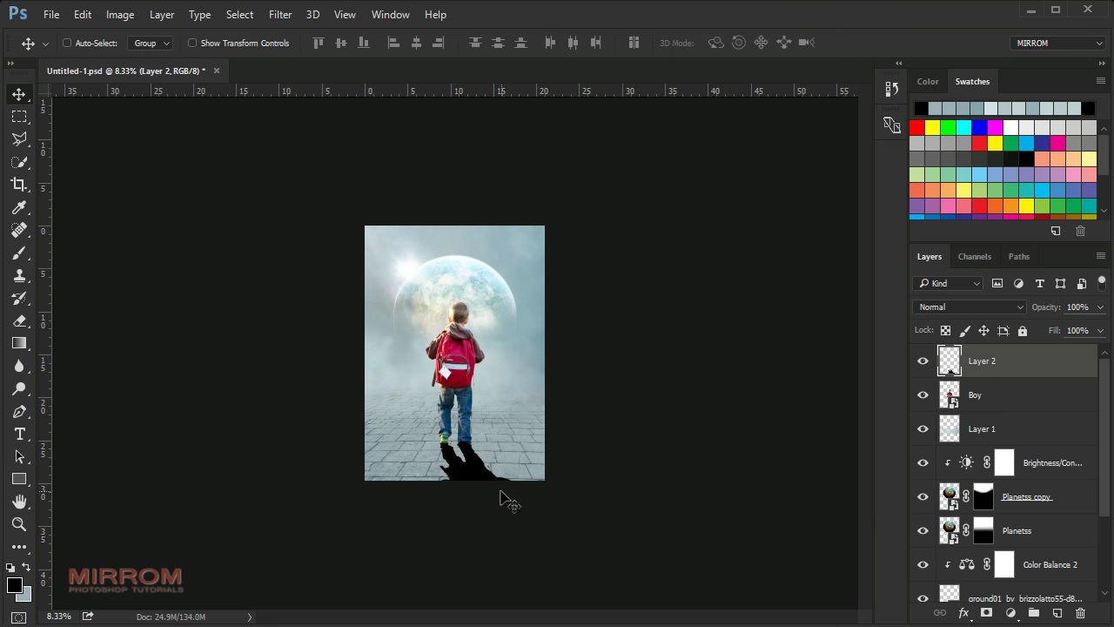
key(ctrl+plus)
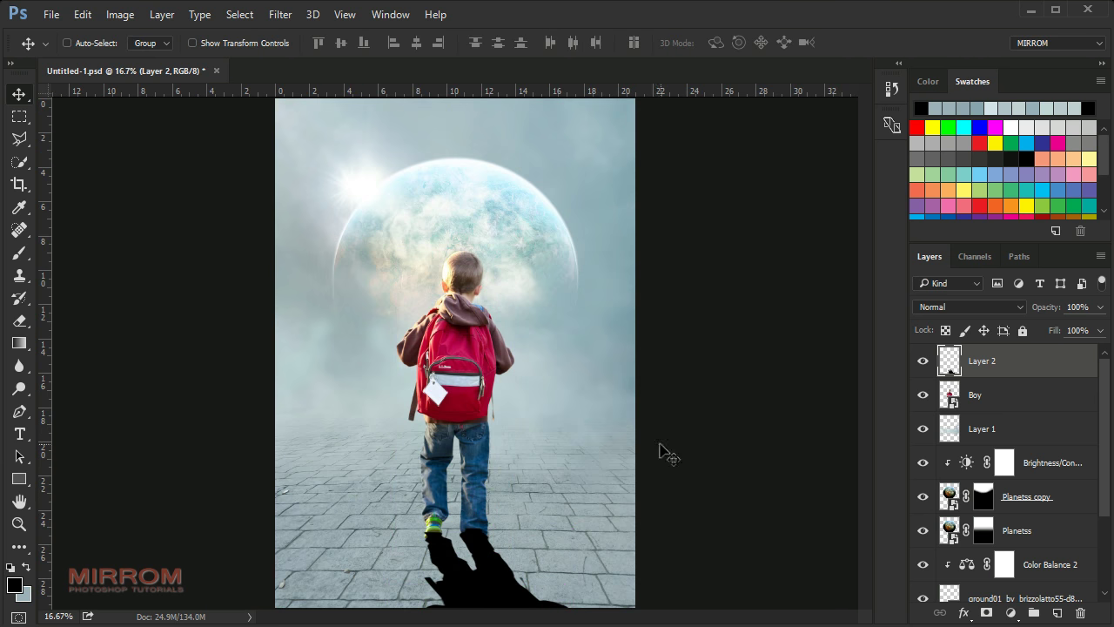
Move Layer 2 below Boy, apply a 17.4 px Gaussian Blur, and set it to Soft Light.
drag(1001, 383, 986, 413)
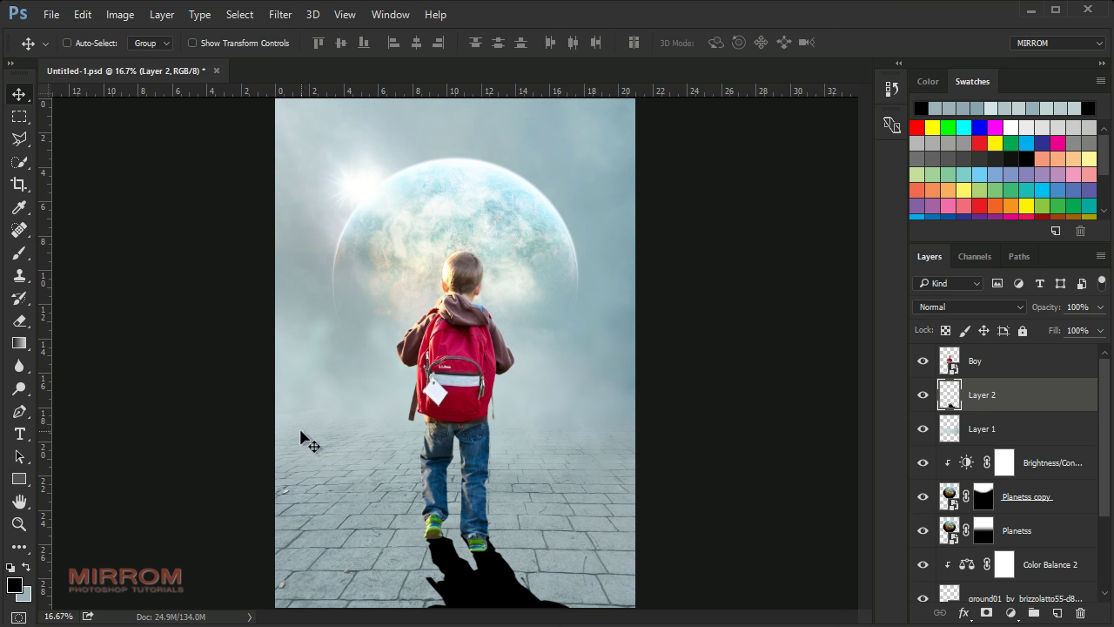
click(287, 15)
mouse_move(383, 206)
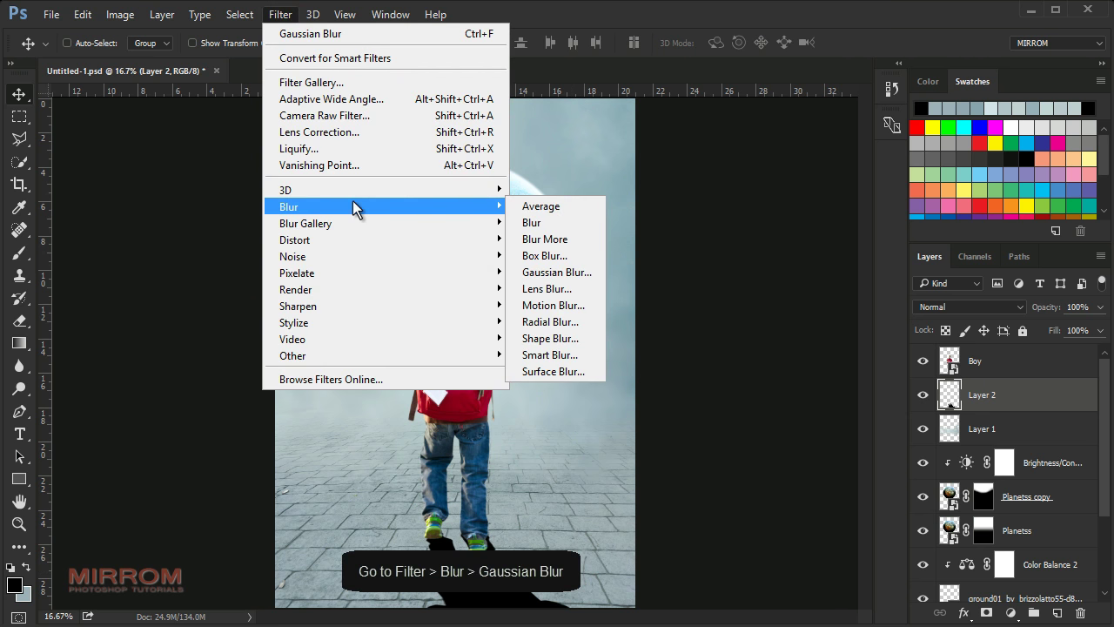
click(581, 274)
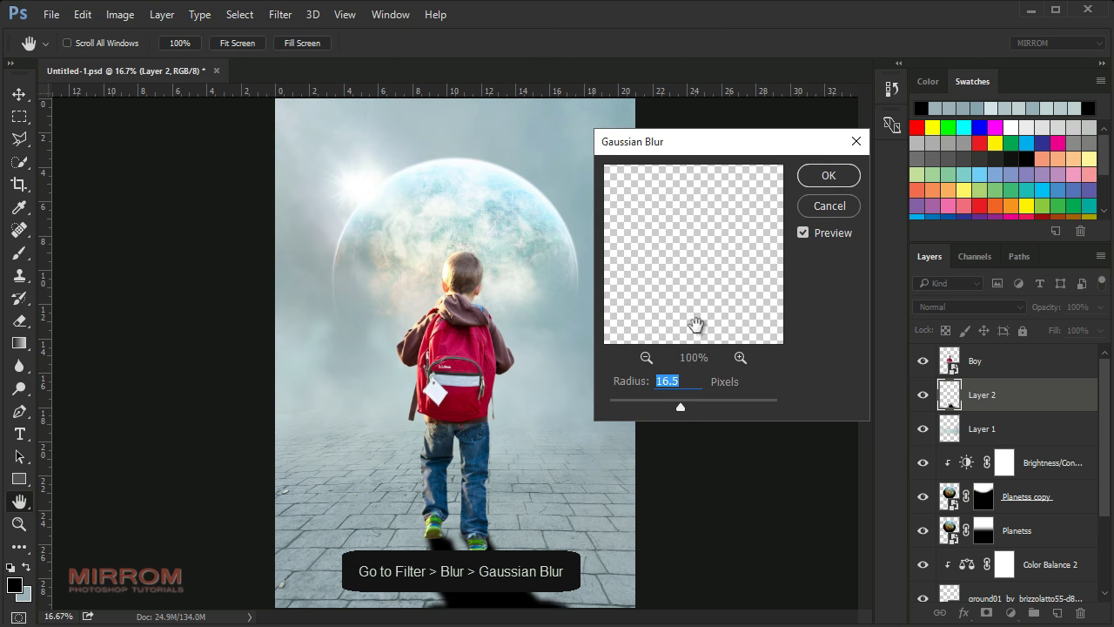
key(Down)
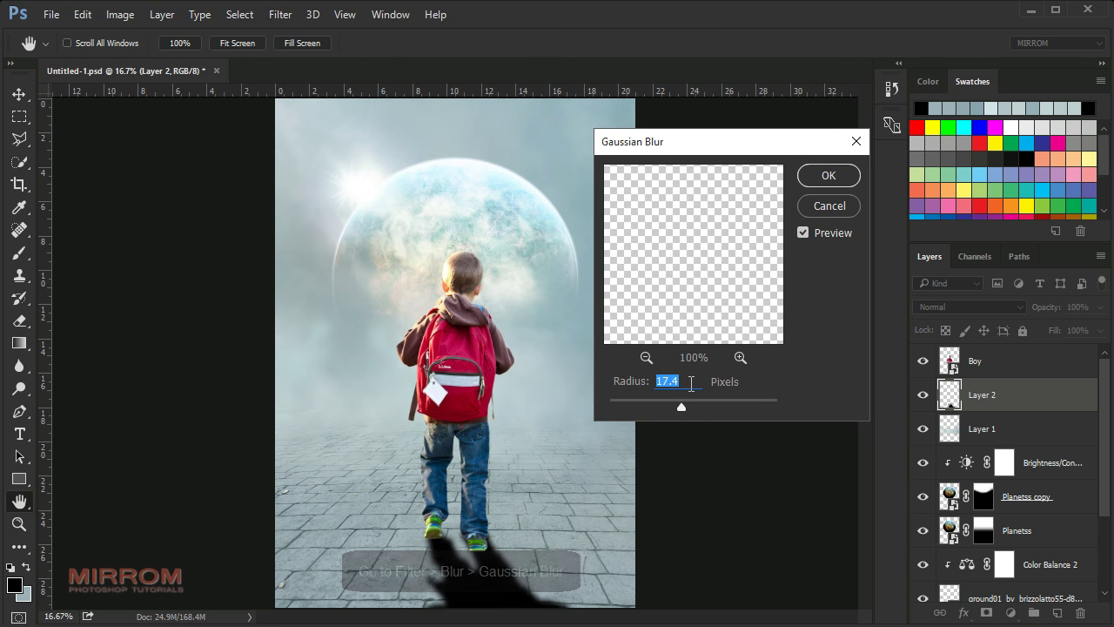
click(824, 183)
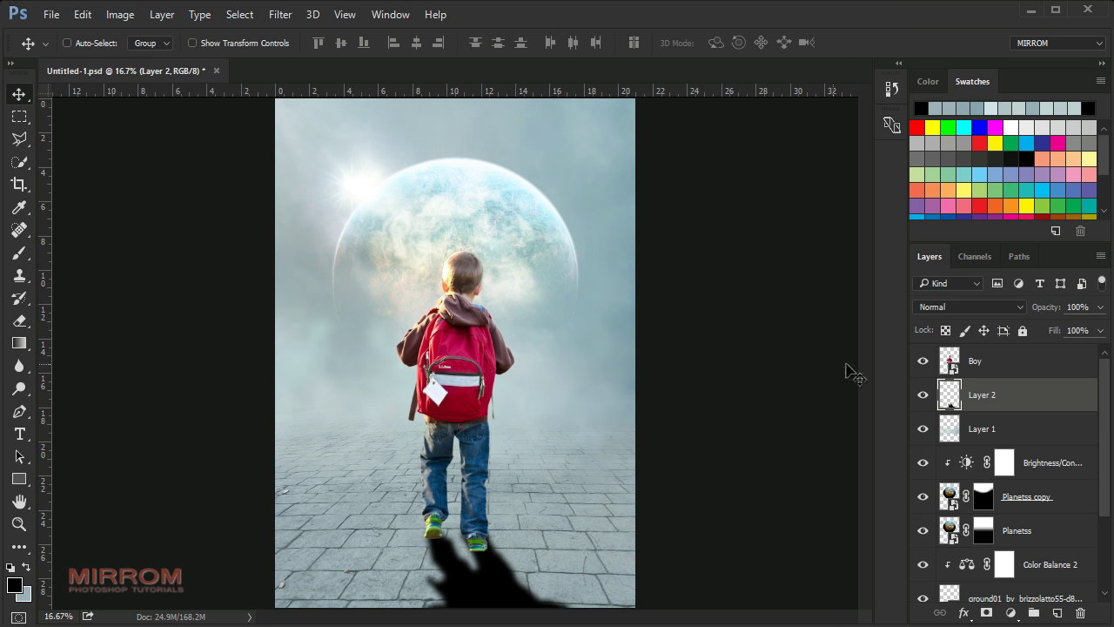
click(1020, 307)
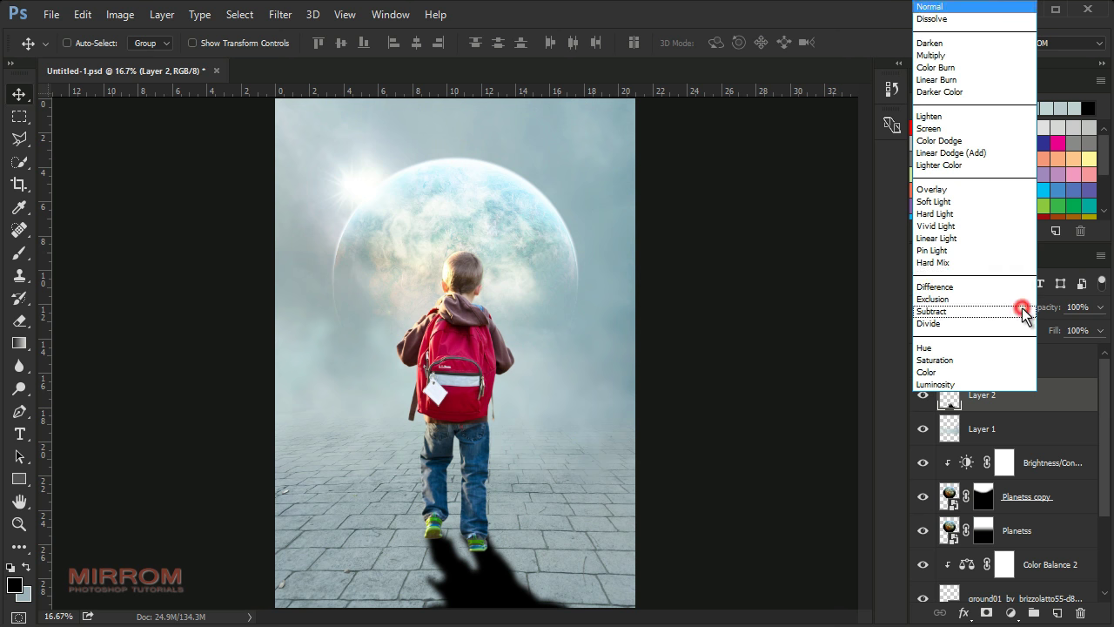
click(983, 204)
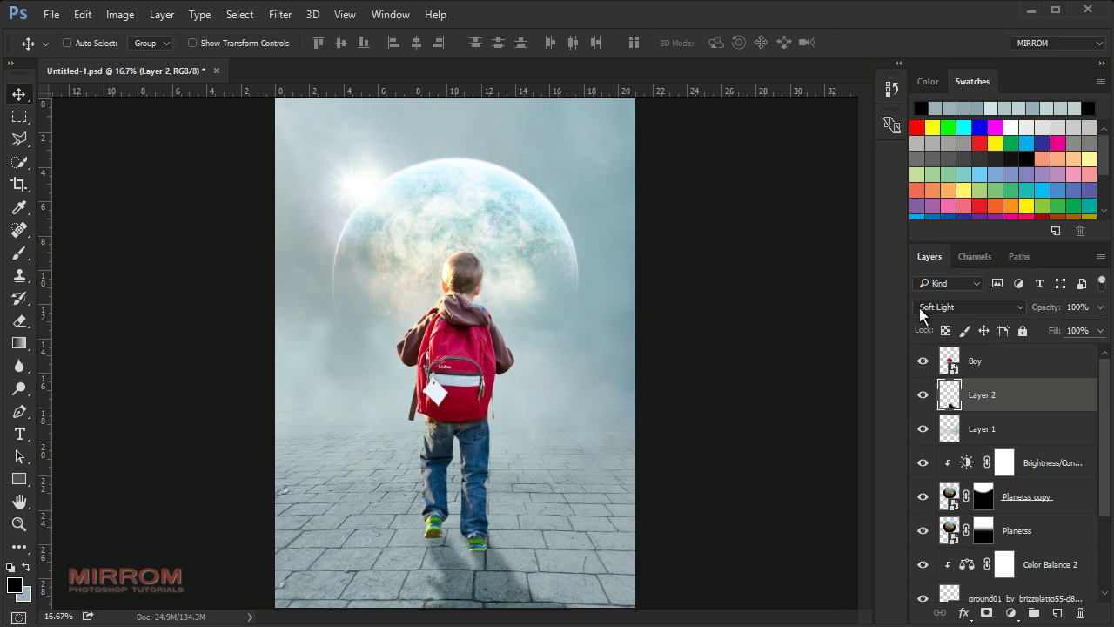
Add a layer mask to Layer 2 and set up a fully soft 26 px round brush.
click(986, 613)
scroll(477, 596, up, 1)
scroll(477, 595, up, 1)
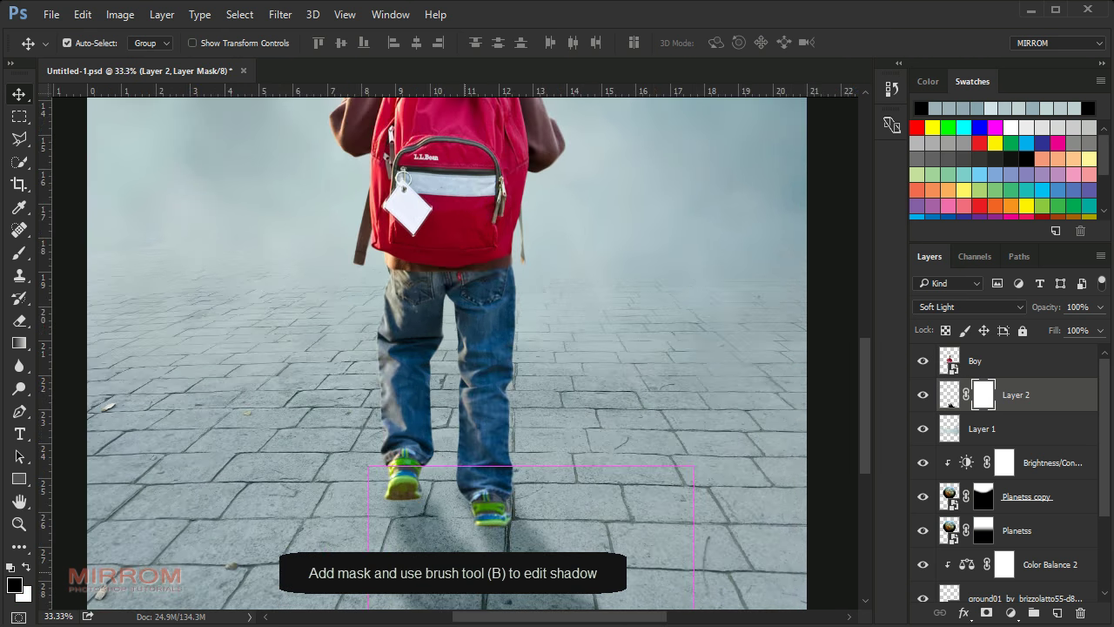
scroll(468, 497, down, 2)
scroll(468, 500, up, 1)
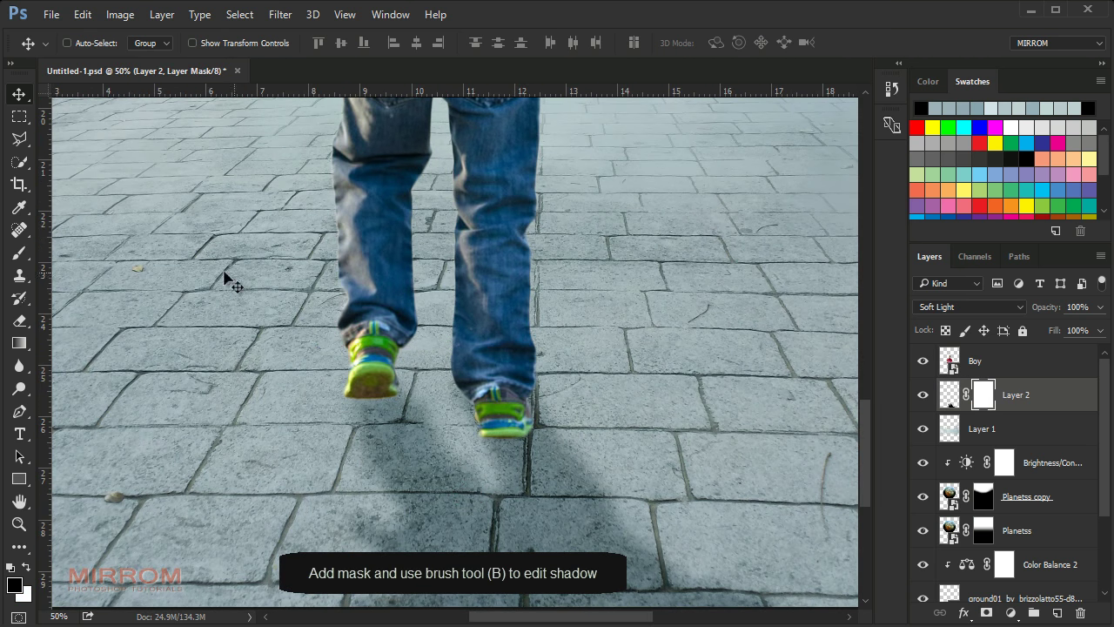
key(b)
right_click(217, 227)
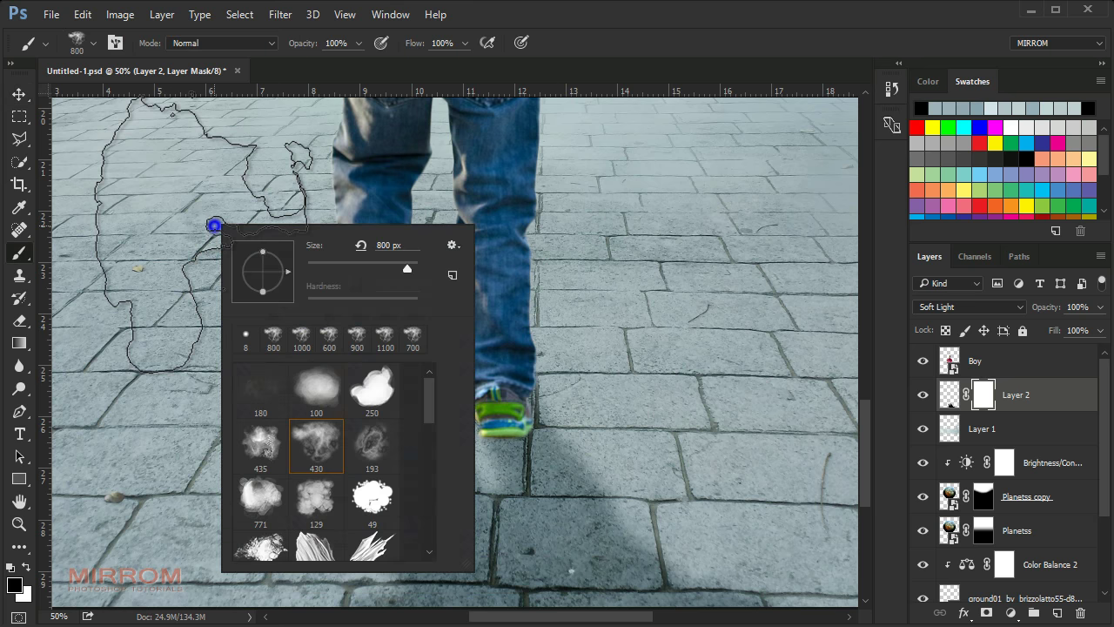
click(246, 338)
mouse_move(373, 304)
mouse_down()
mouse_move(307, 303)
mouse_move(322, 270)
mouse_up()
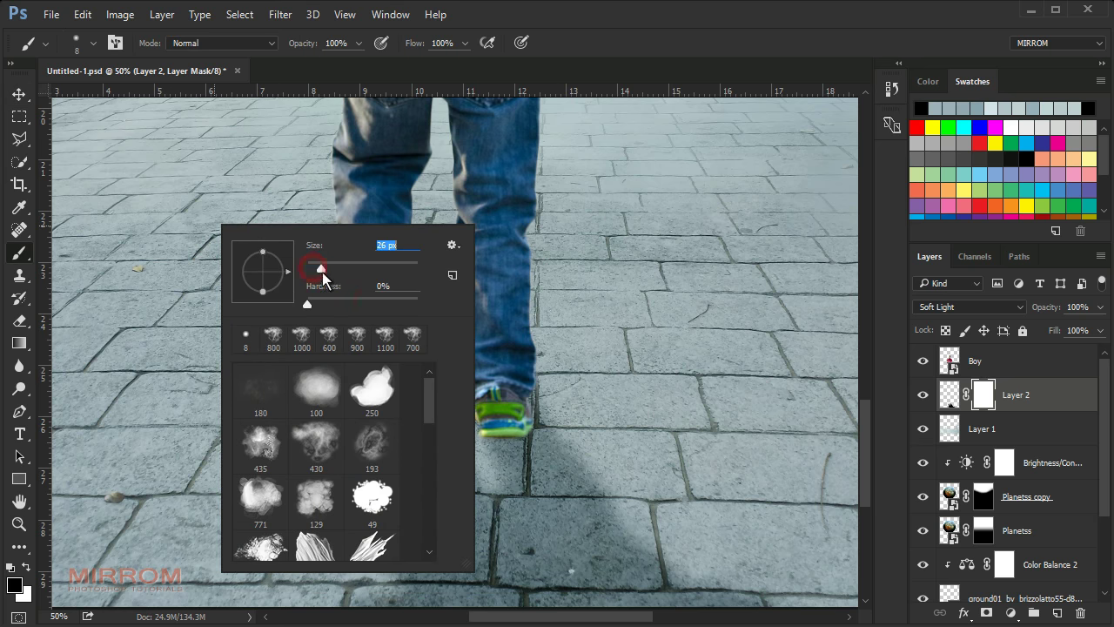
key(Return)
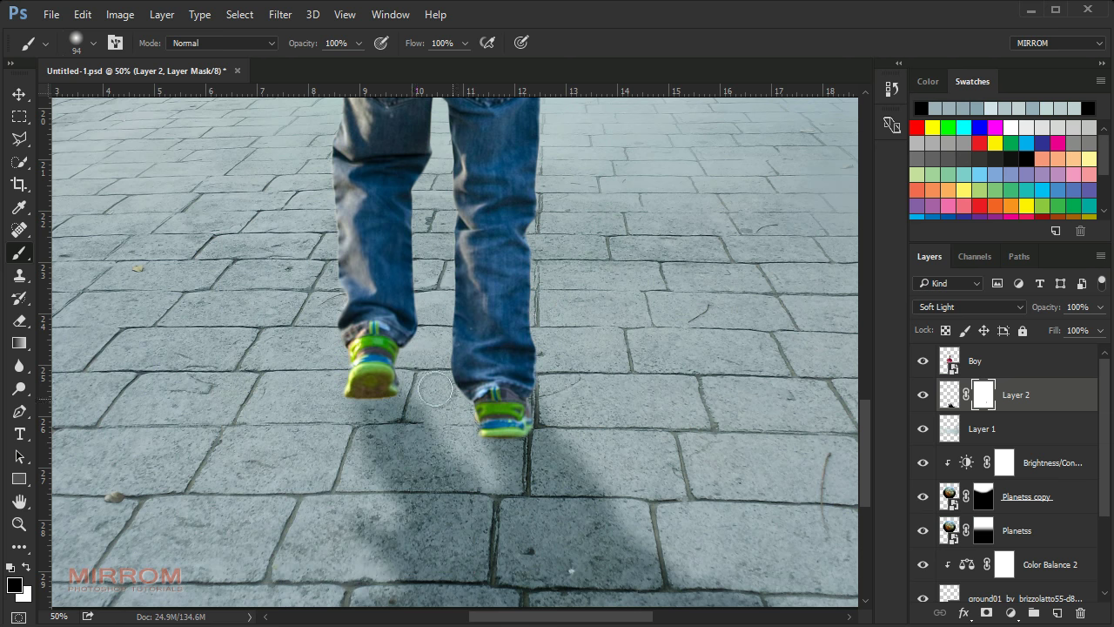
Paint black on the mask to clear the shadow around the boy's left shoe.
drag(352, 335, 331, 383)
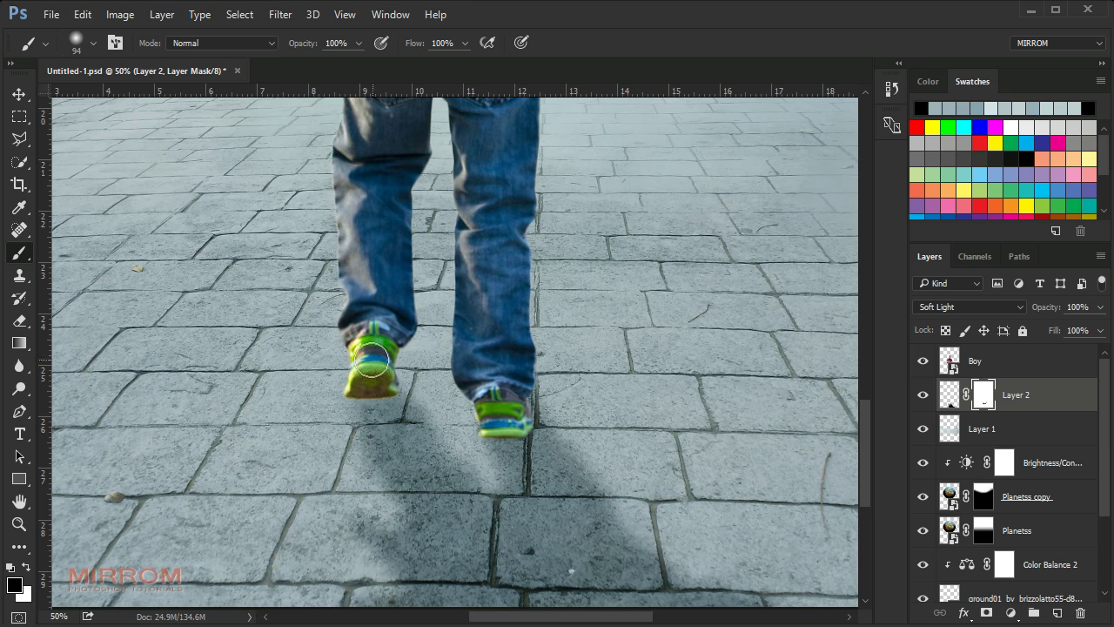
drag(406, 354, 335, 370)
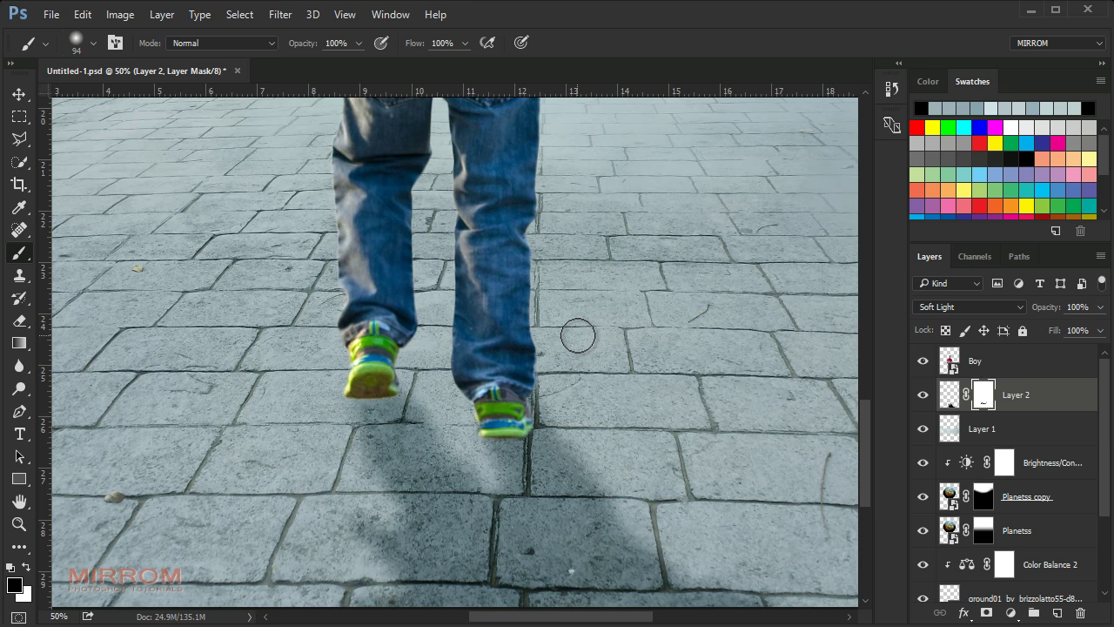
scroll(578, 336, down, 3)
scroll(537, 326, up, 1)
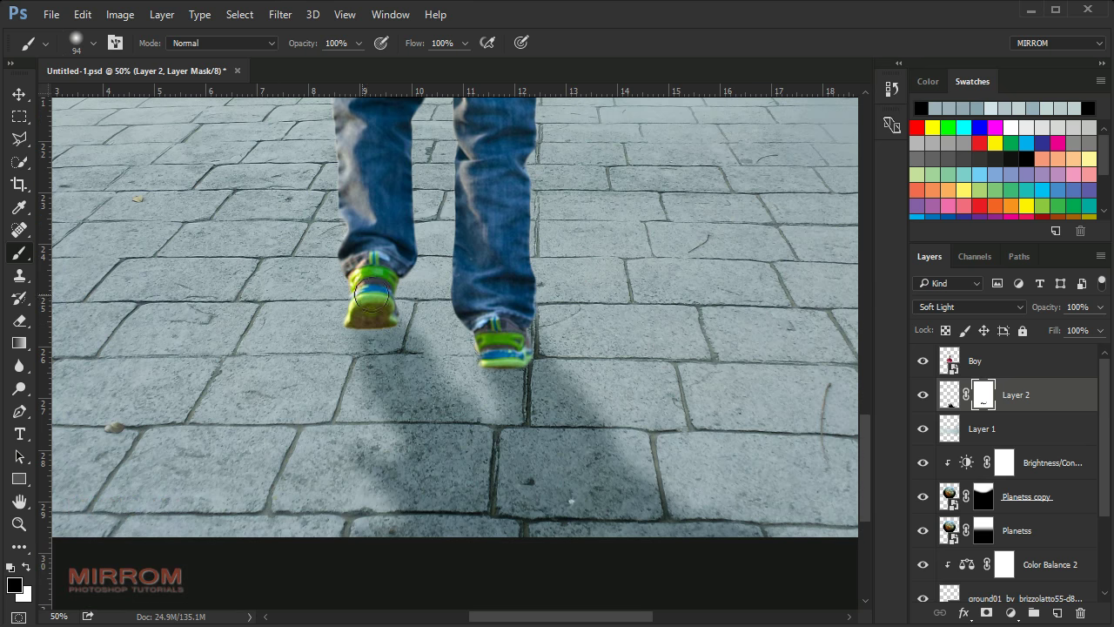
key(bracketleft)
key(bracketleft)
key(bracketleft)
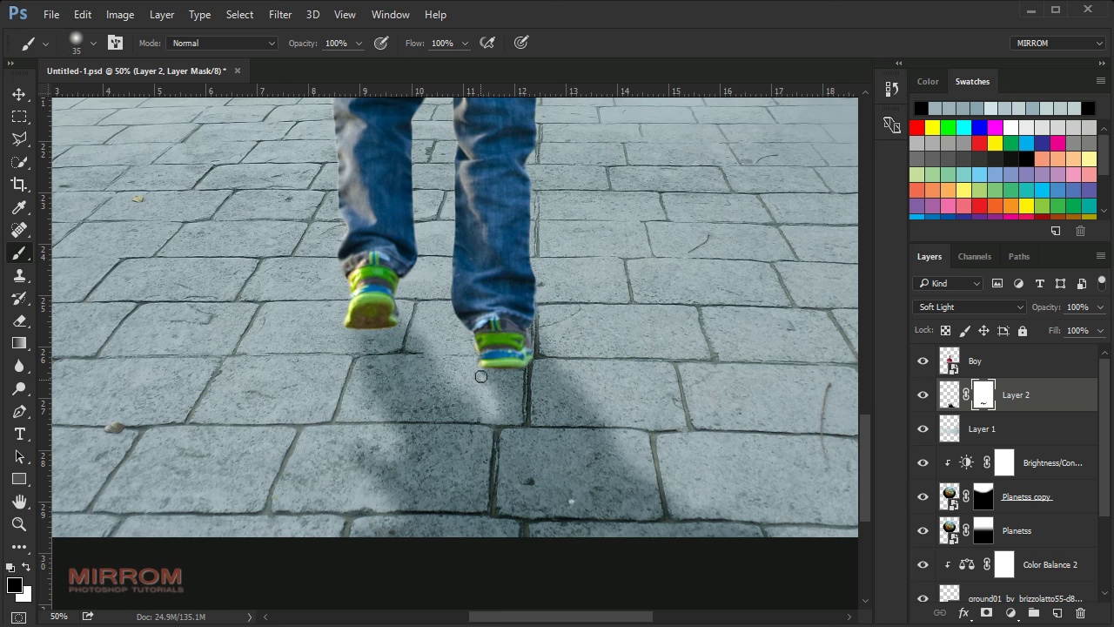
key(bracketright)
key(bracketright)
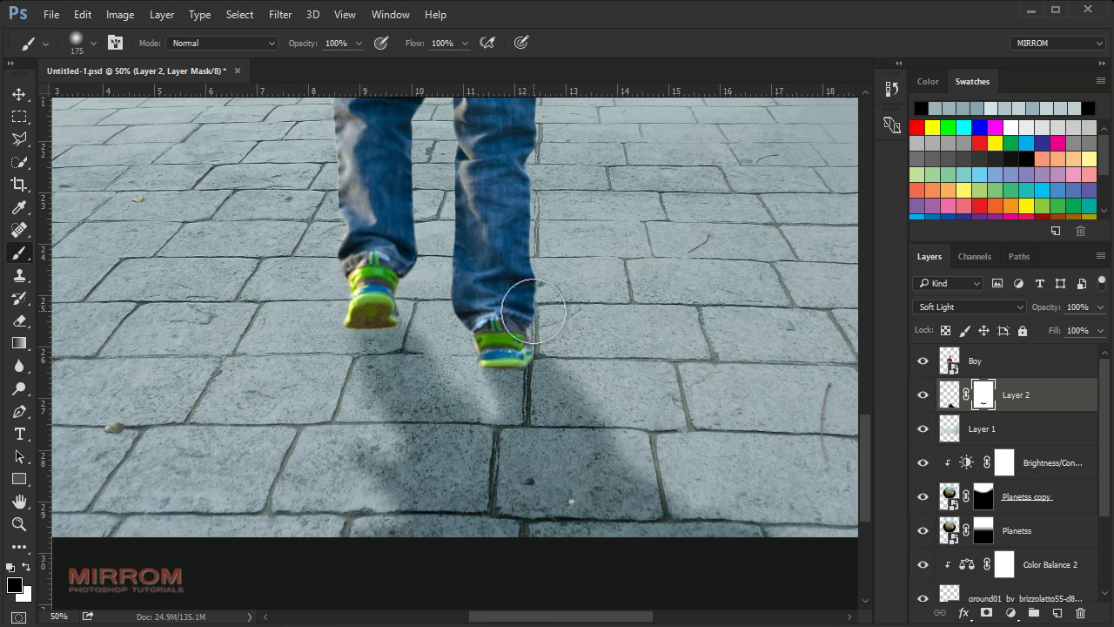
key(bracketright)
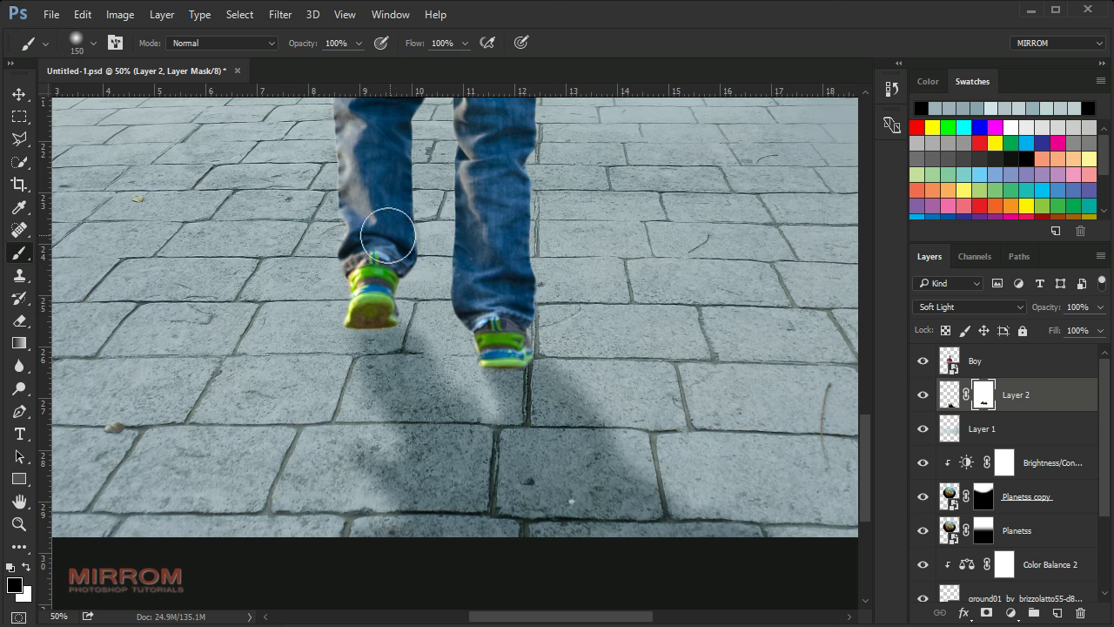
key(ctrl+0)
Give the Boy layer a drop shadow with distance 38, size 59 and opacity 84.
key(v)
click(1067, 374)
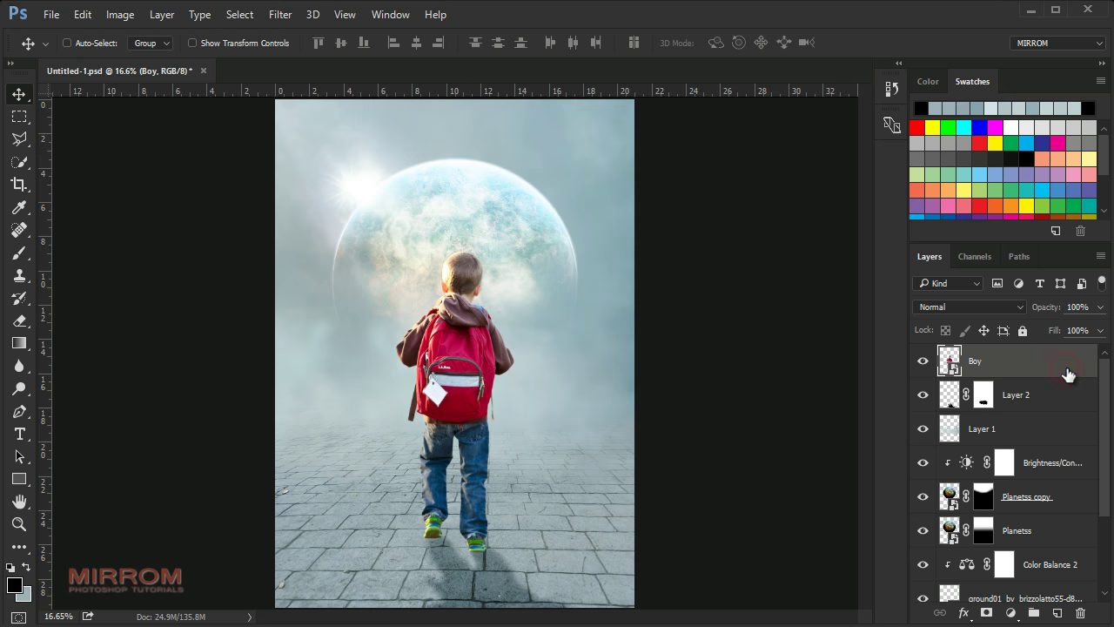
key(ctrl+plus)
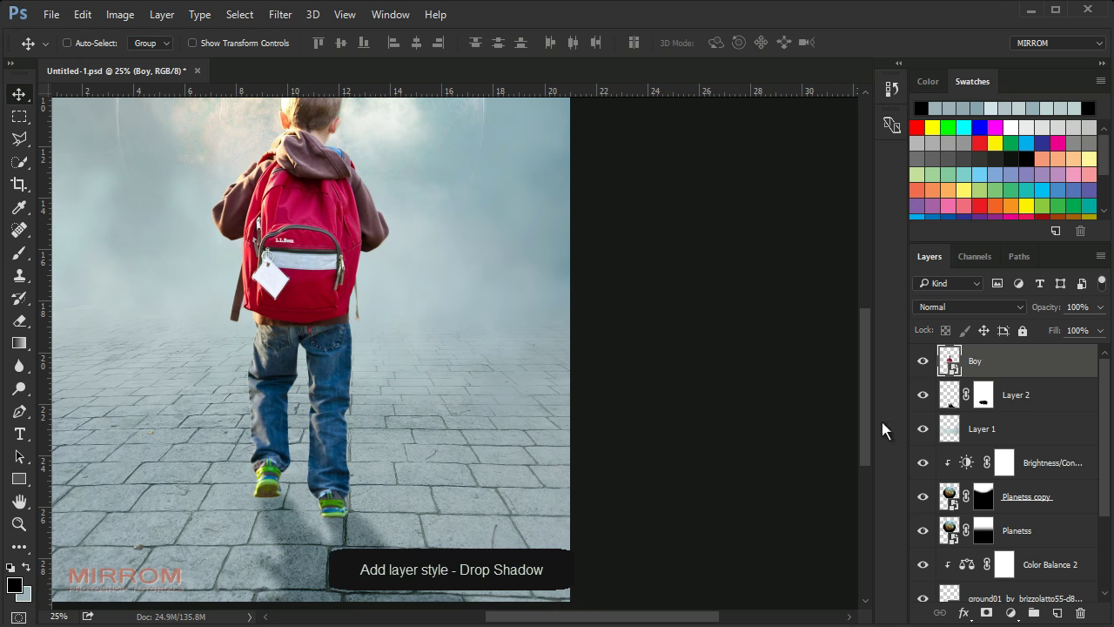
double_click(1082, 372)
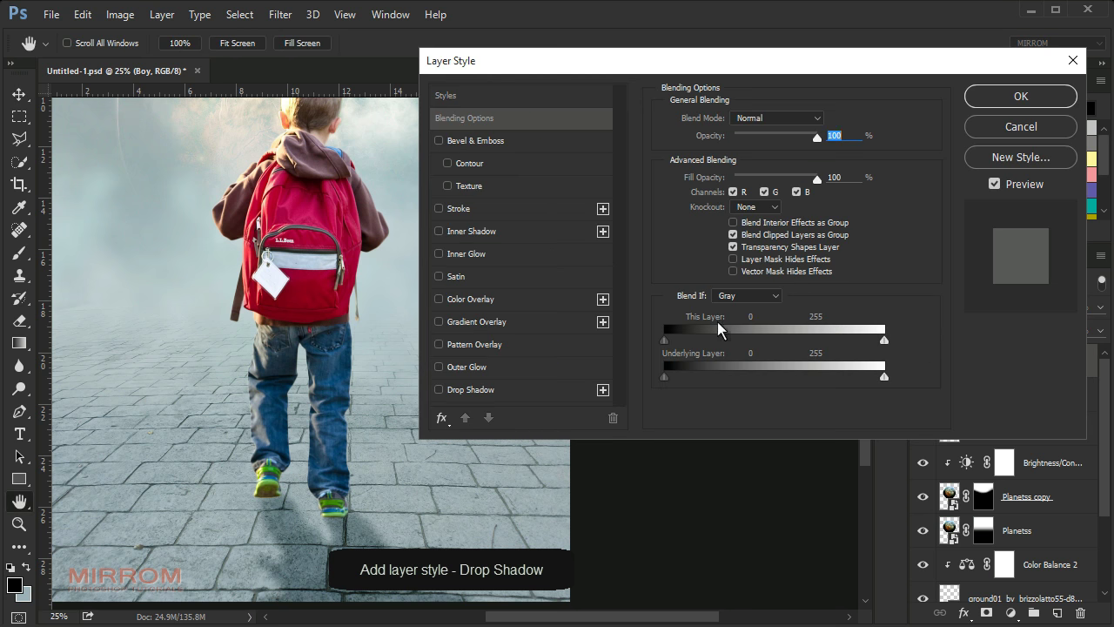
click(467, 392)
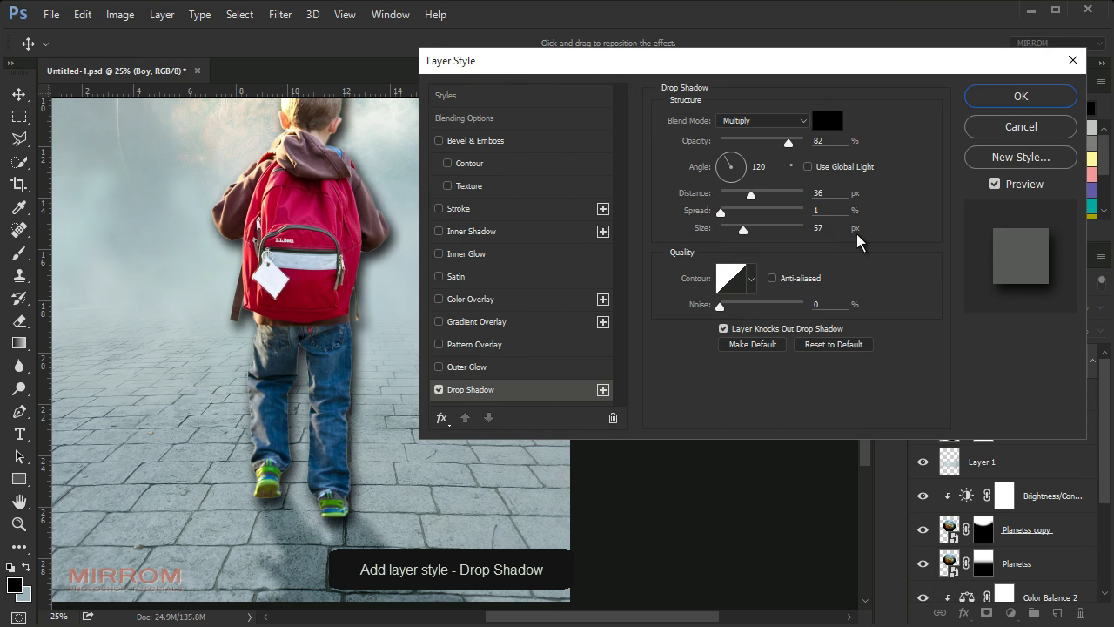
key(Down)
key(Down)
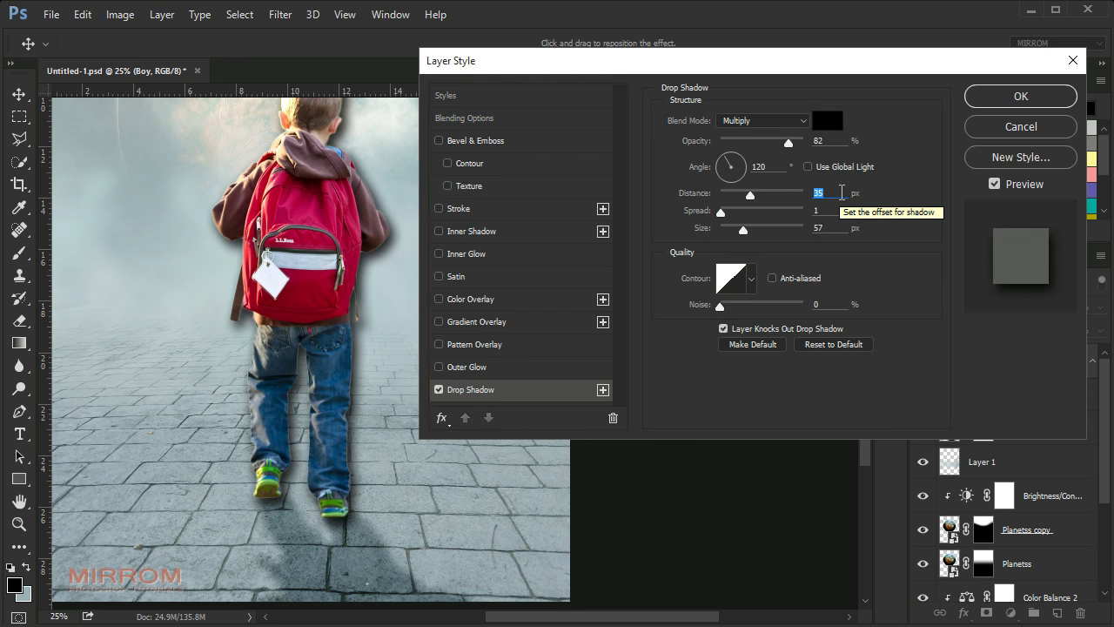
key(Up)
click(833, 226)
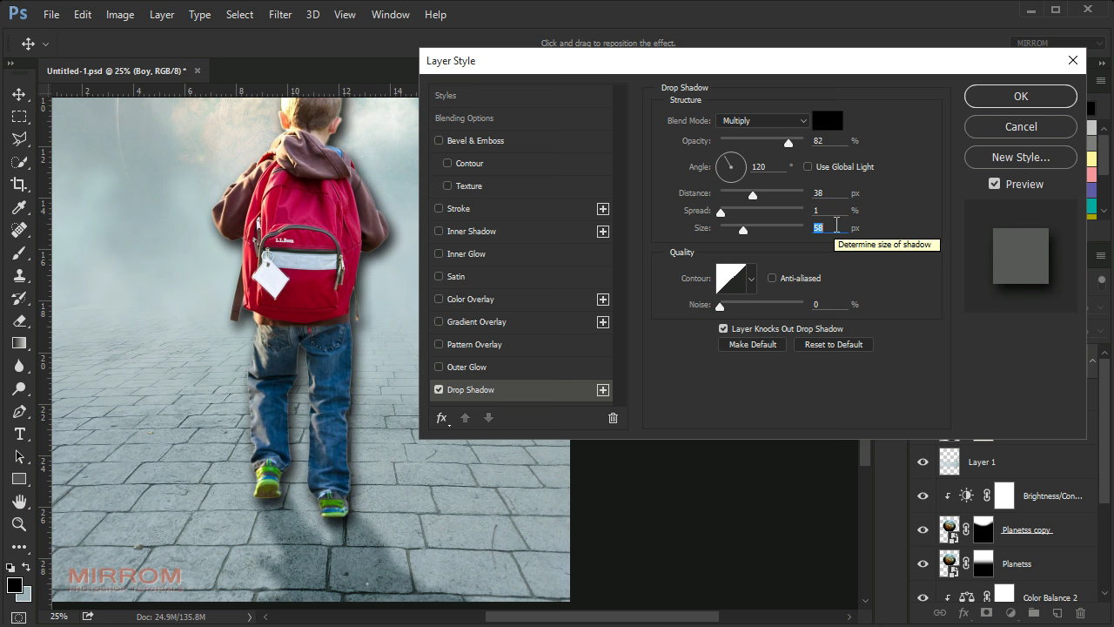
click(837, 142)
key(Up)
key(Up)
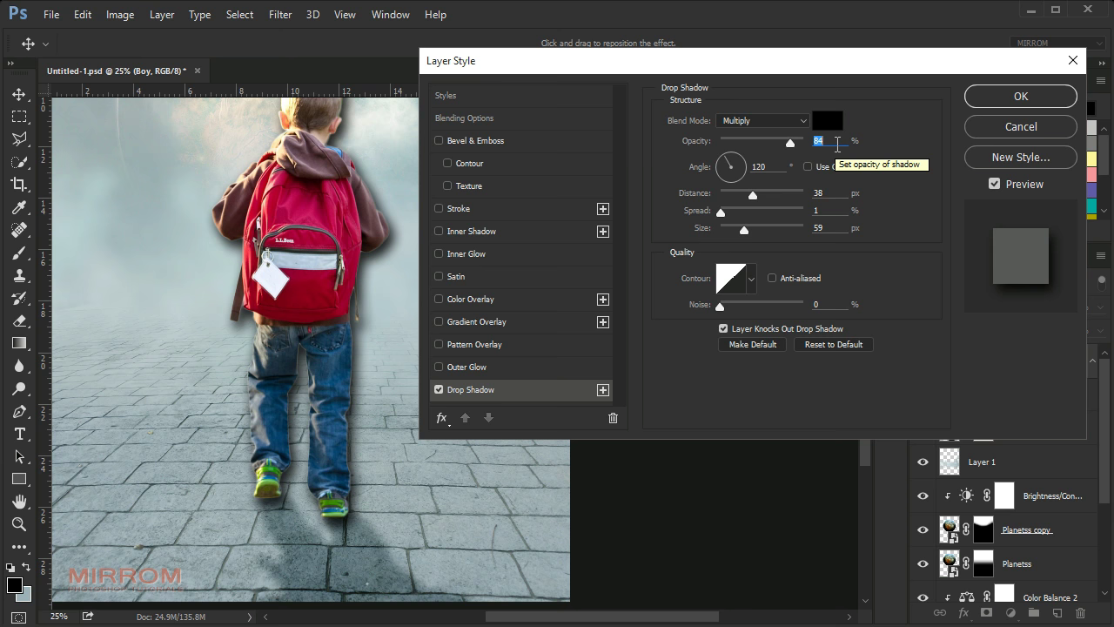
click(992, 102)
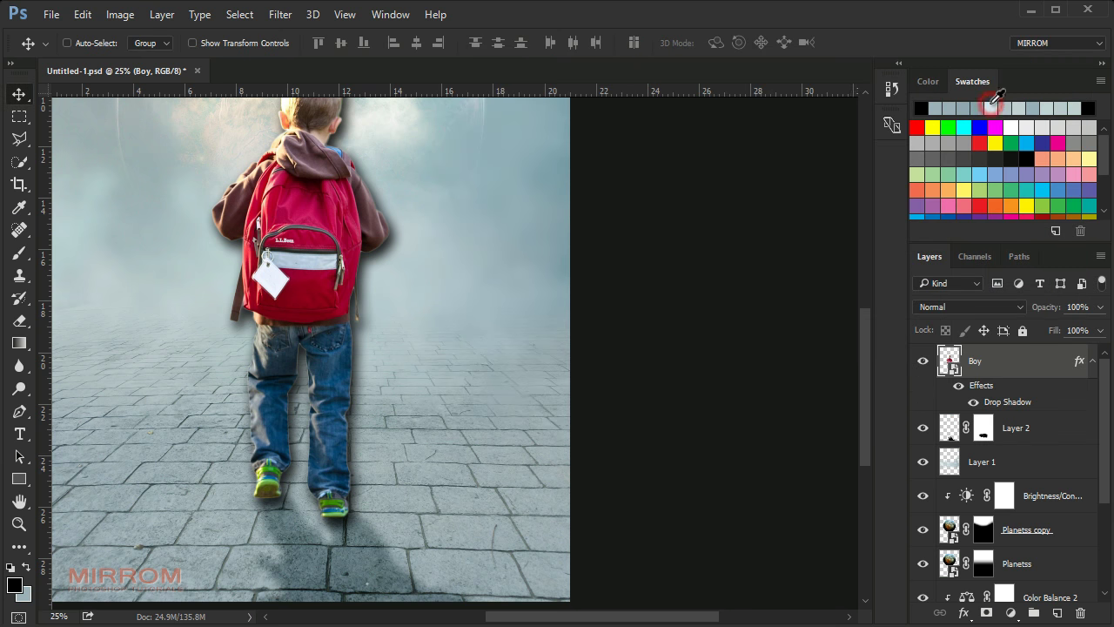
Split the drop shadow onto its own Boy's Drop Shadow layer and add a white mask.
click(1092, 361)
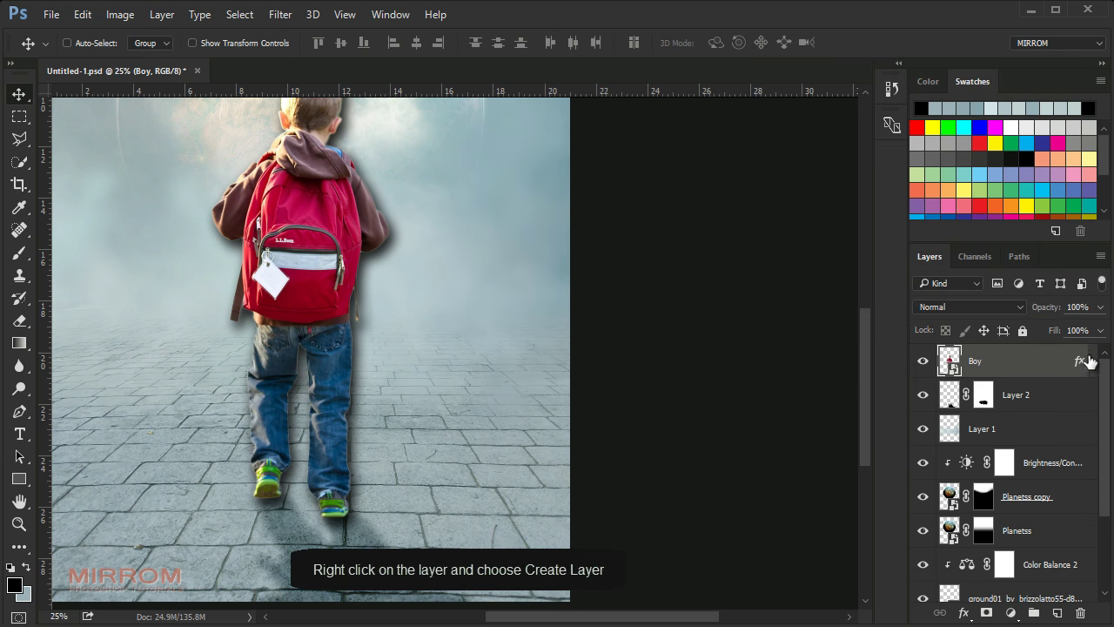
right_click(1082, 358)
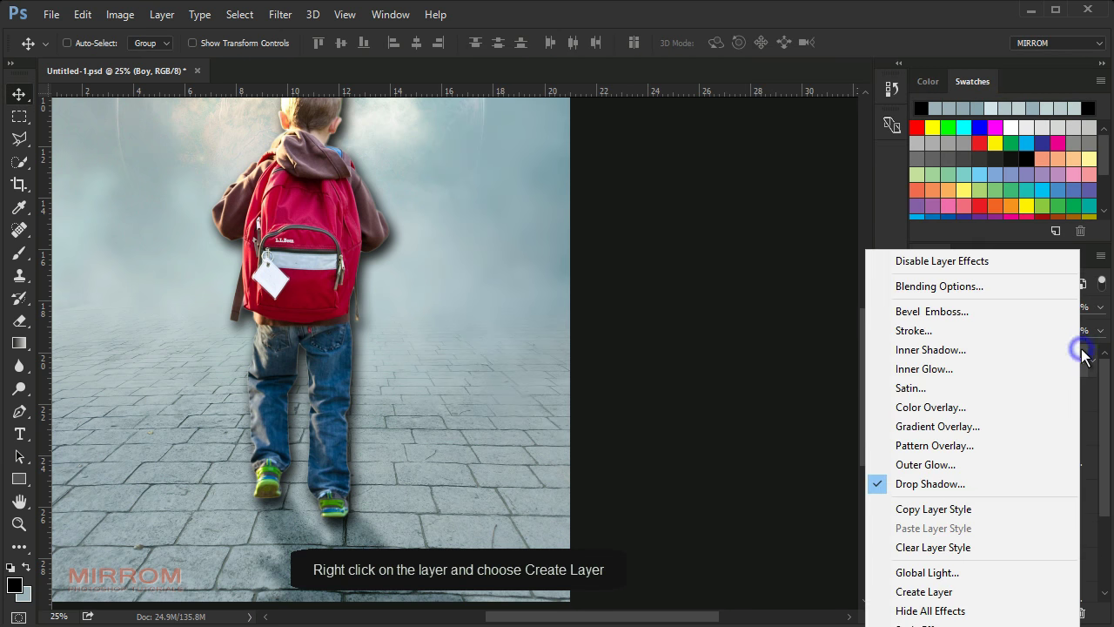
click(960, 597)
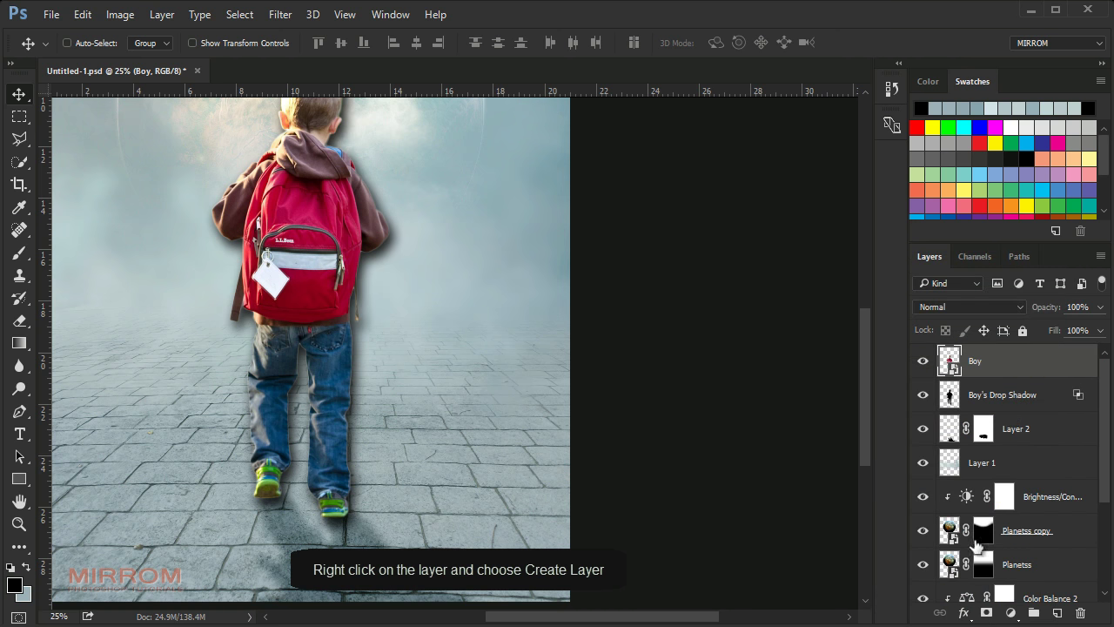
click(1009, 398)
click(923, 395)
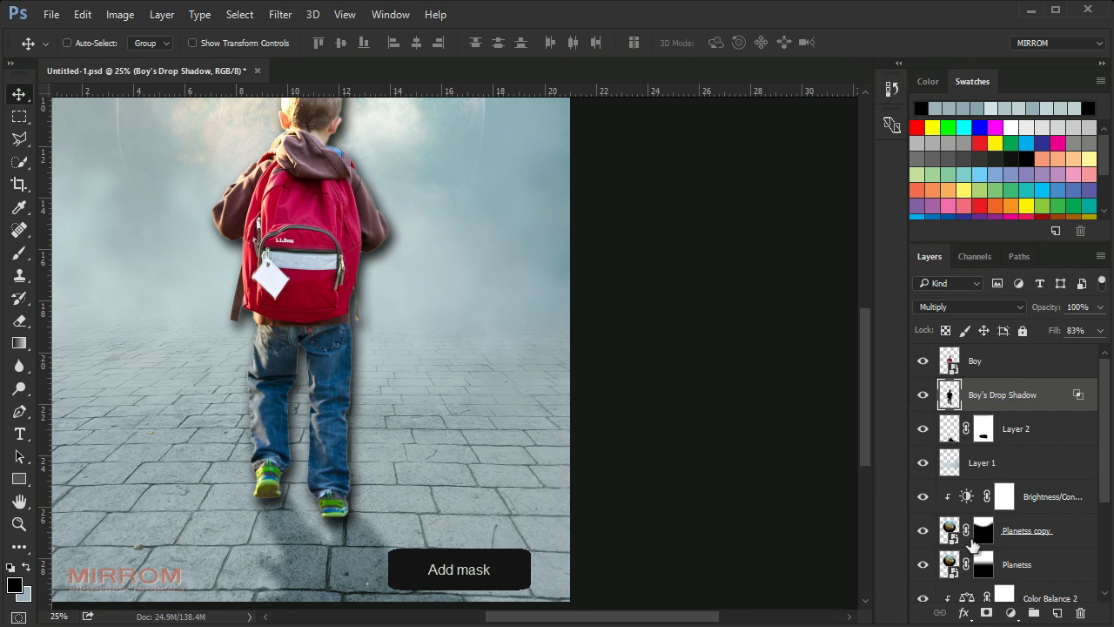
click(988, 613)
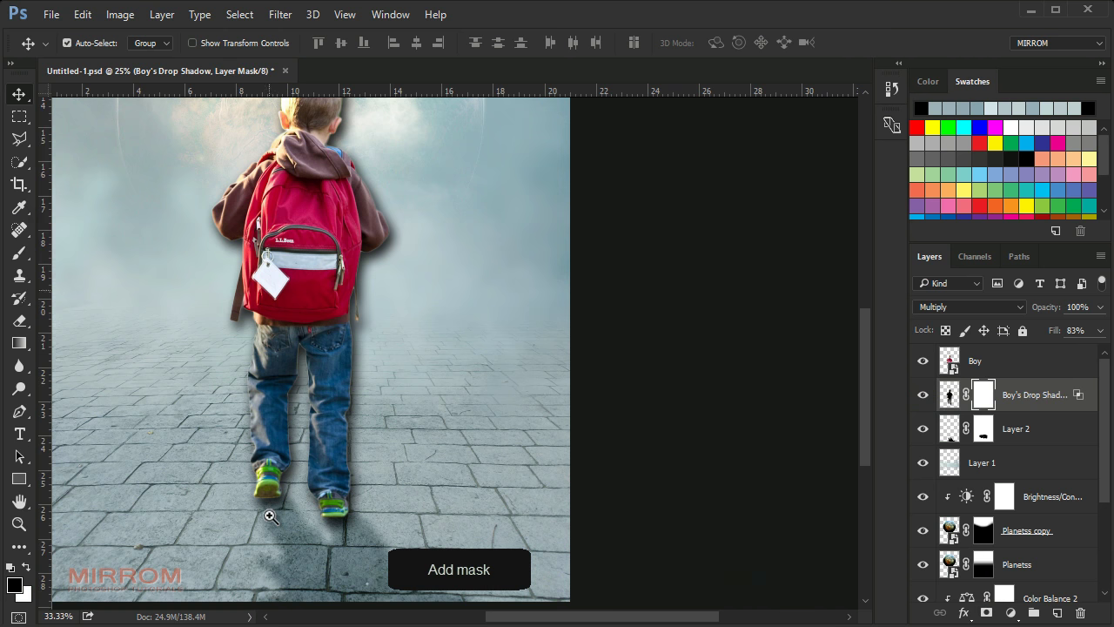
scroll(267, 505, up, 2)
Mask out the drop shadow beside the boy's leg and around the right shoe heel.
key(b)
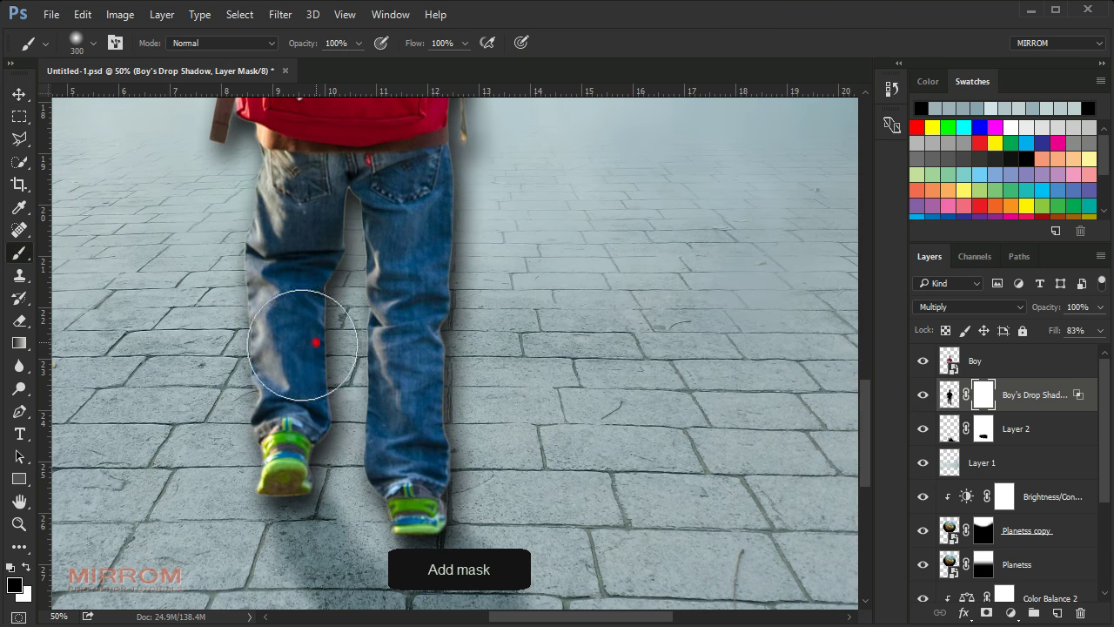
mouse_move(443, 340)
mouse_down()
mouse_move(466, 475)
mouse_move(449, 480)
mouse_up()
key(bracketleft)
key(bracketleft)
key(bracketleft)
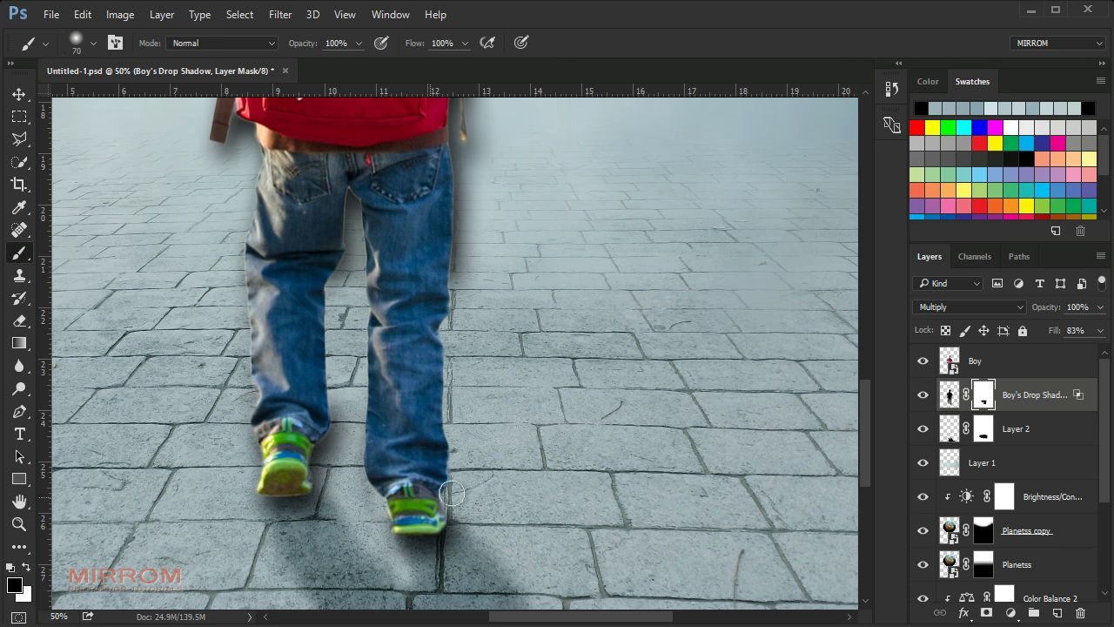
right_click(404, 222)
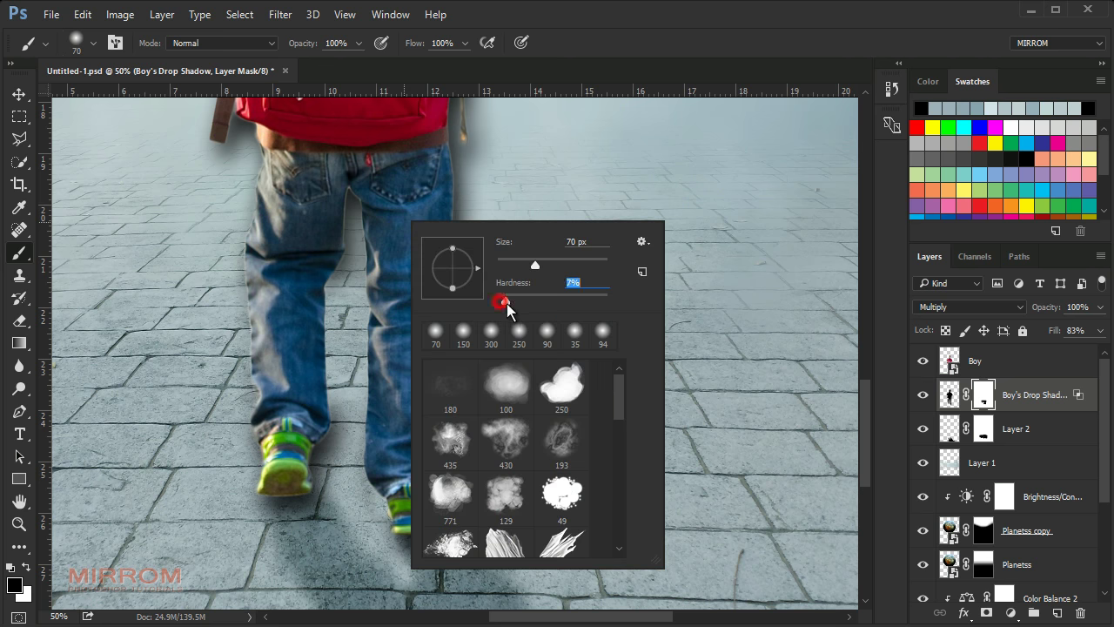
drag(503, 301, 558, 302)
click(403, 410)
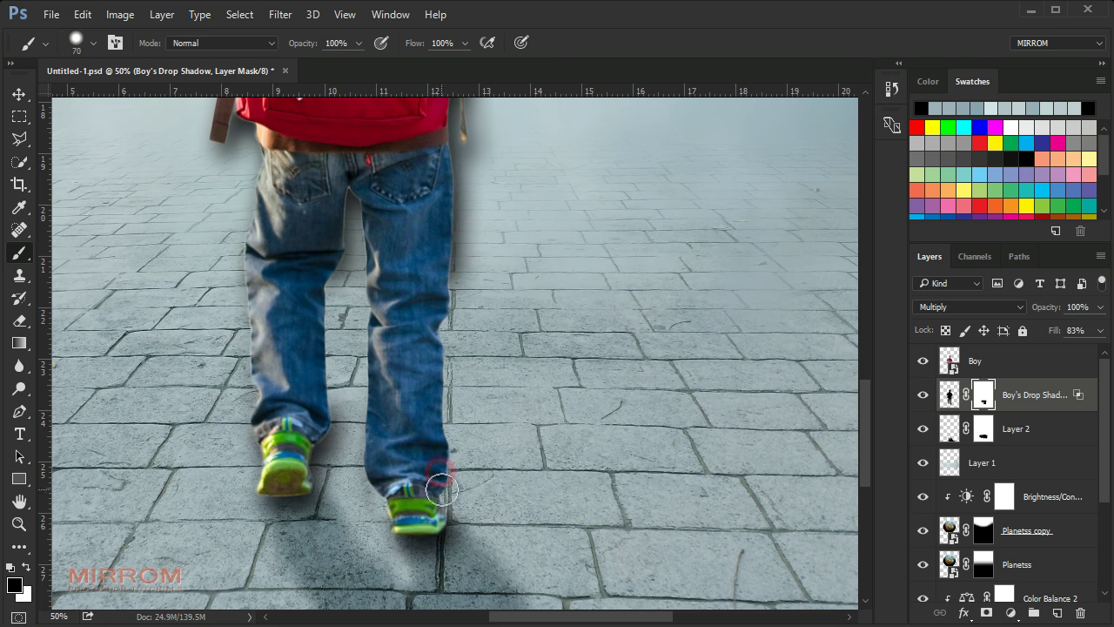
drag(449, 497, 424, 503)
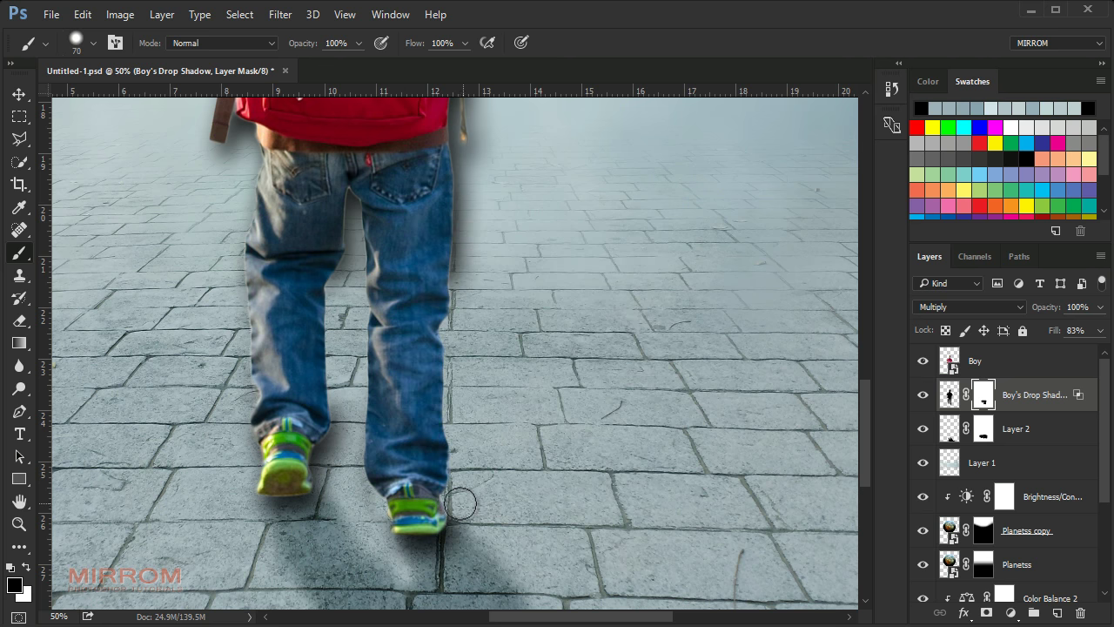
With a 200 px brush, mask away the stray drop shadow near the boy's head.
key(bracketright)
key(bracketright)
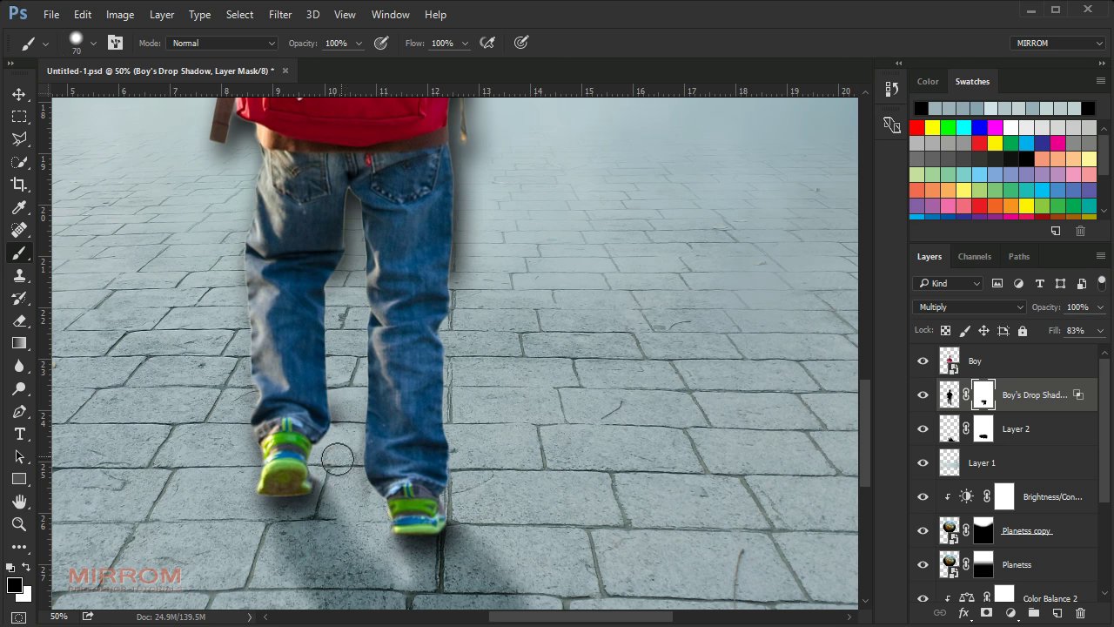
key(bracketright)
key(bracketright)
key(bracketright)
key(bracketleft)
key(bracketleft)
key(bracketleft)
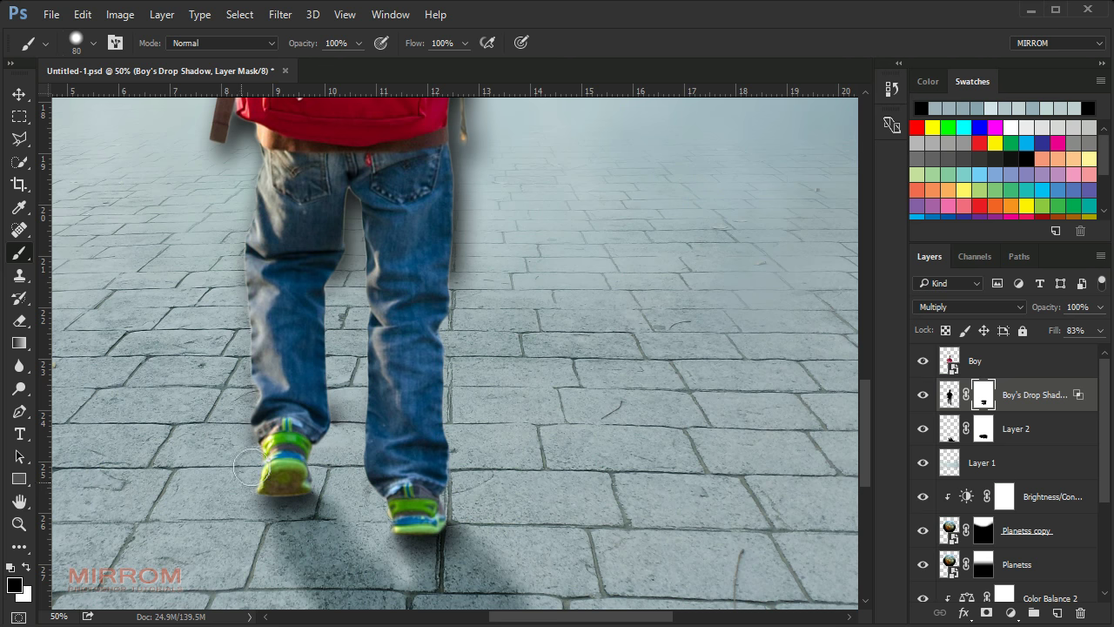
scroll(455, 380, up, 1)
key(bracketright)
key(bracketright)
key(bracketright)
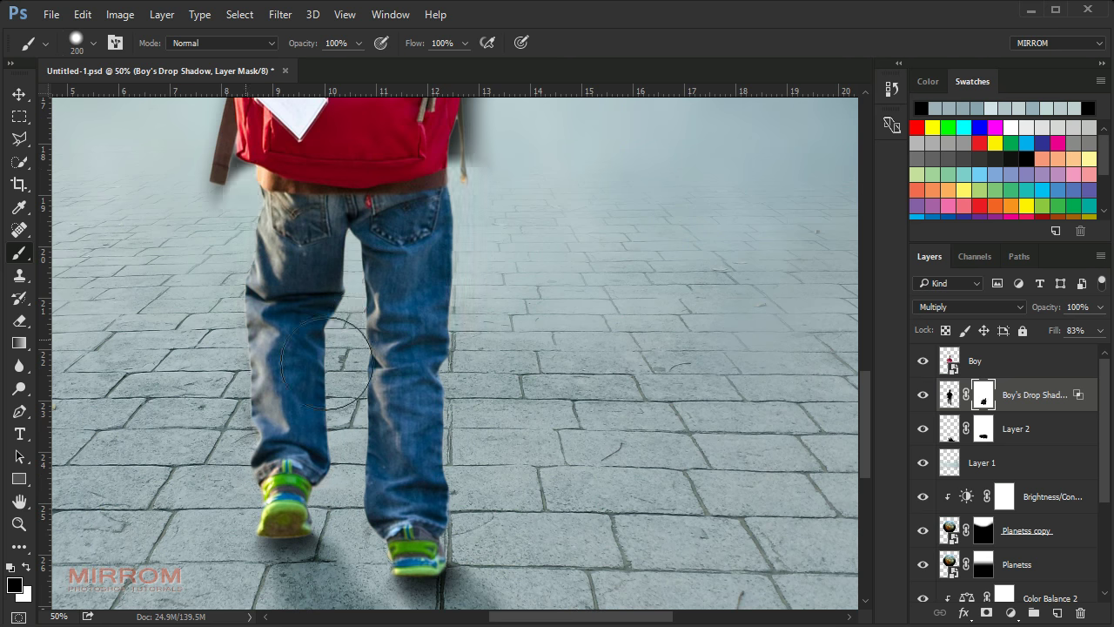
scroll(487, 288, up, 4)
scroll(458, 293, up, 2)
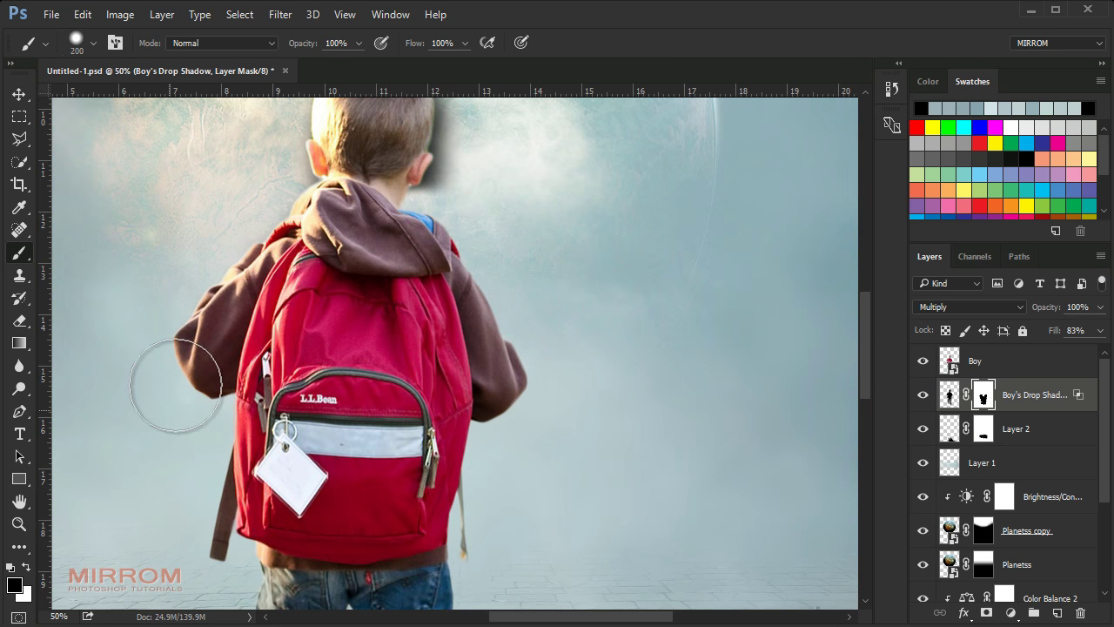
scroll(179, 377, up, 3)
drag(423, 186, 490, 397)
Add a Color Balance adjustment clipped to Boy, shifting midtones toward cyan and blue.
key(ctrl+0)
key(v)
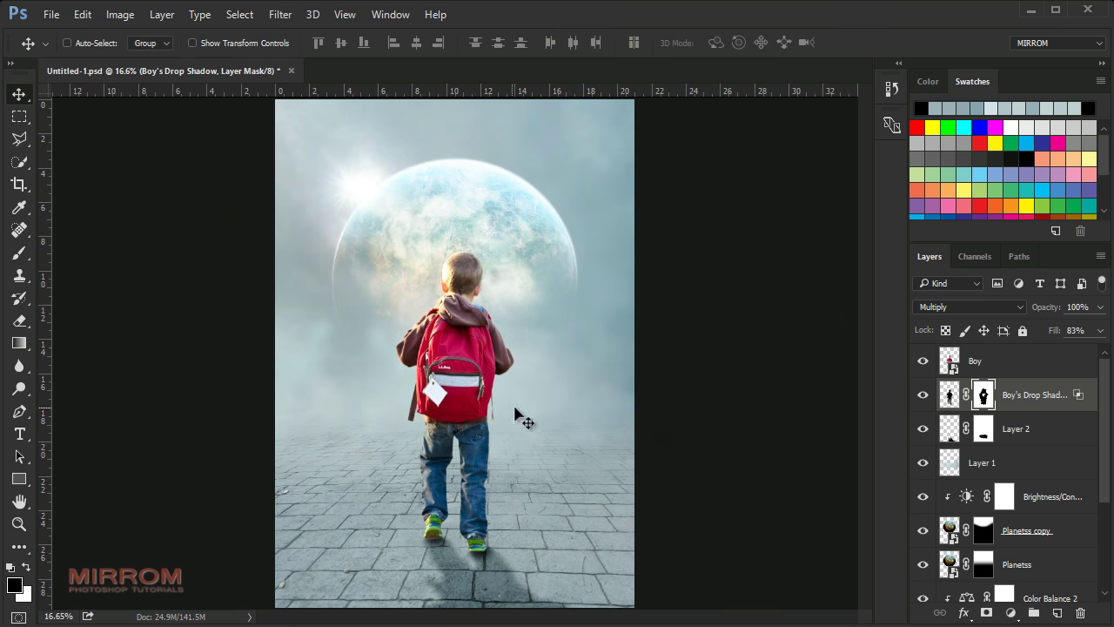
click(992, 370)
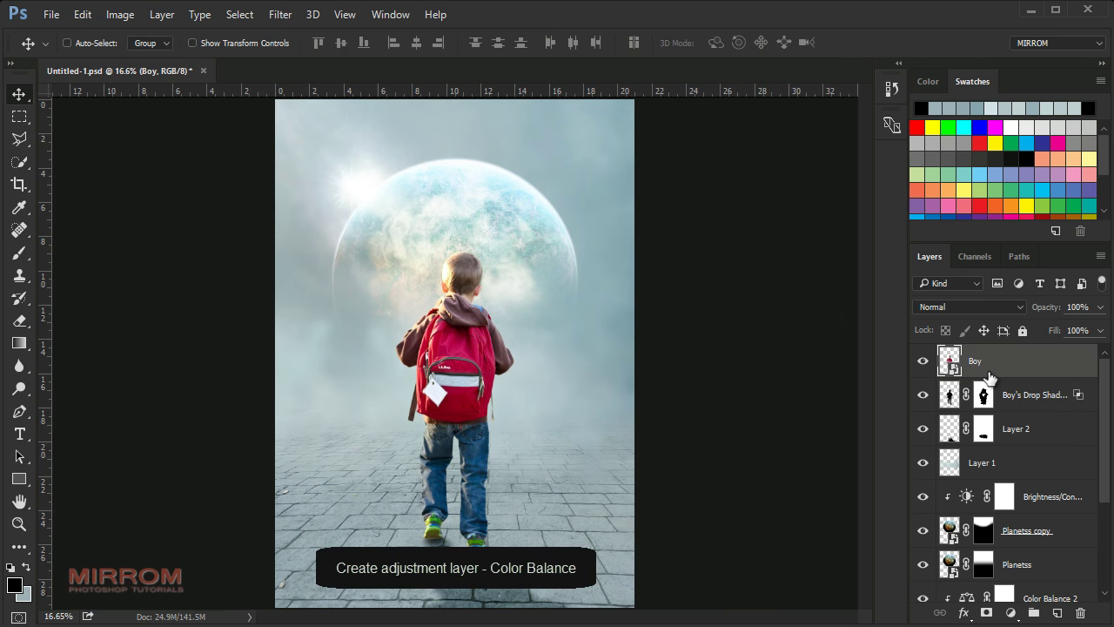
click(1012, 614)
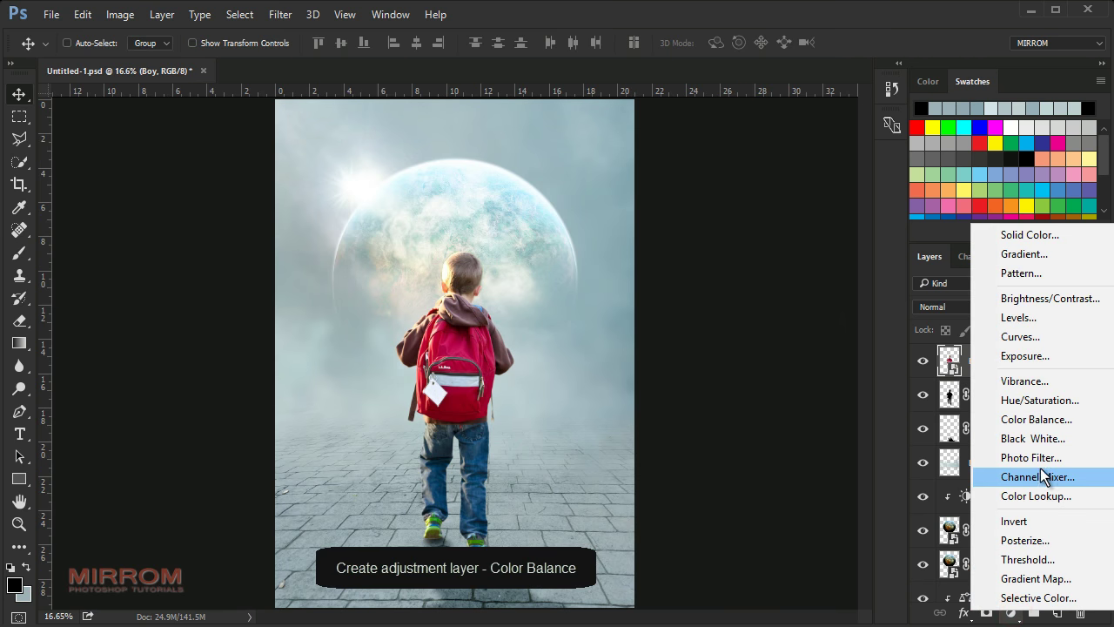
click(983, 419)
click(762, 516)
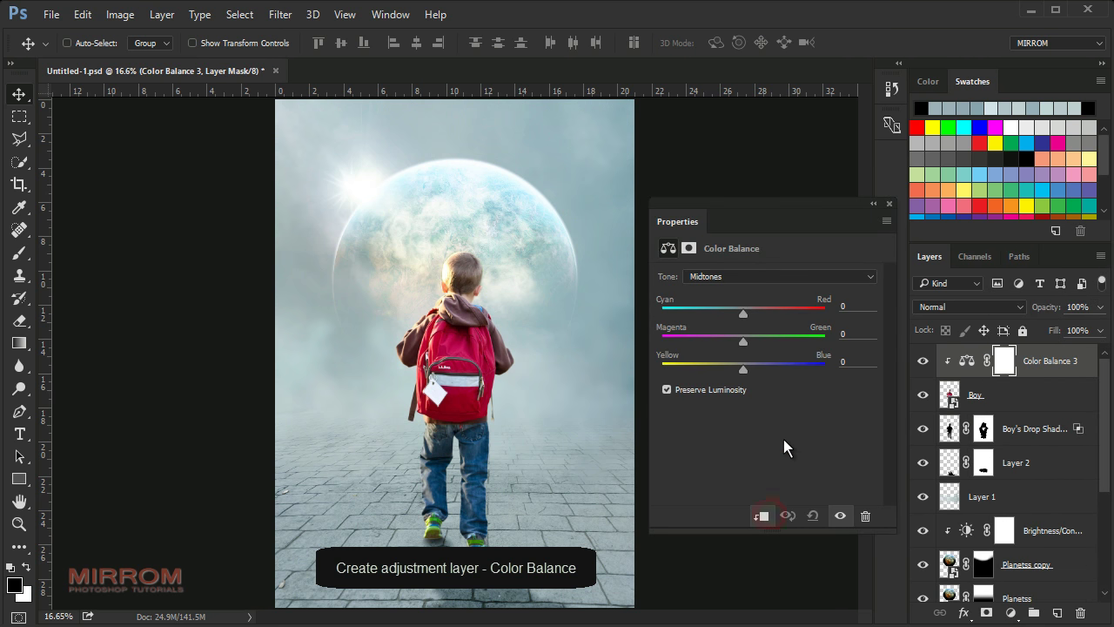
drag(742, 313, 733, 318)
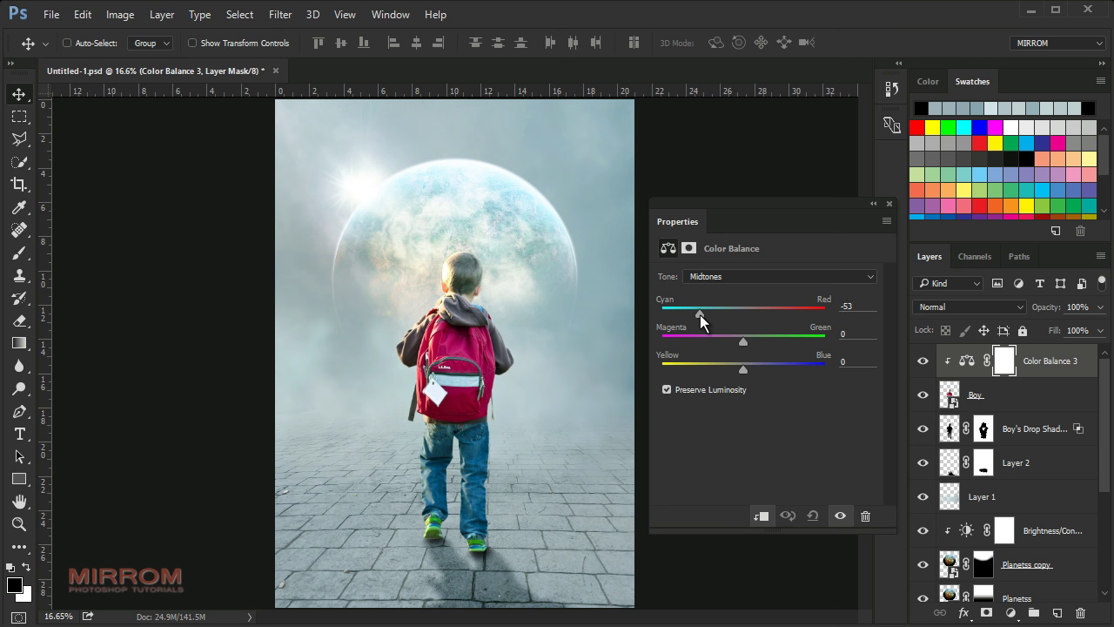
drag(749, 369, 752, 369)
click(885, 206)
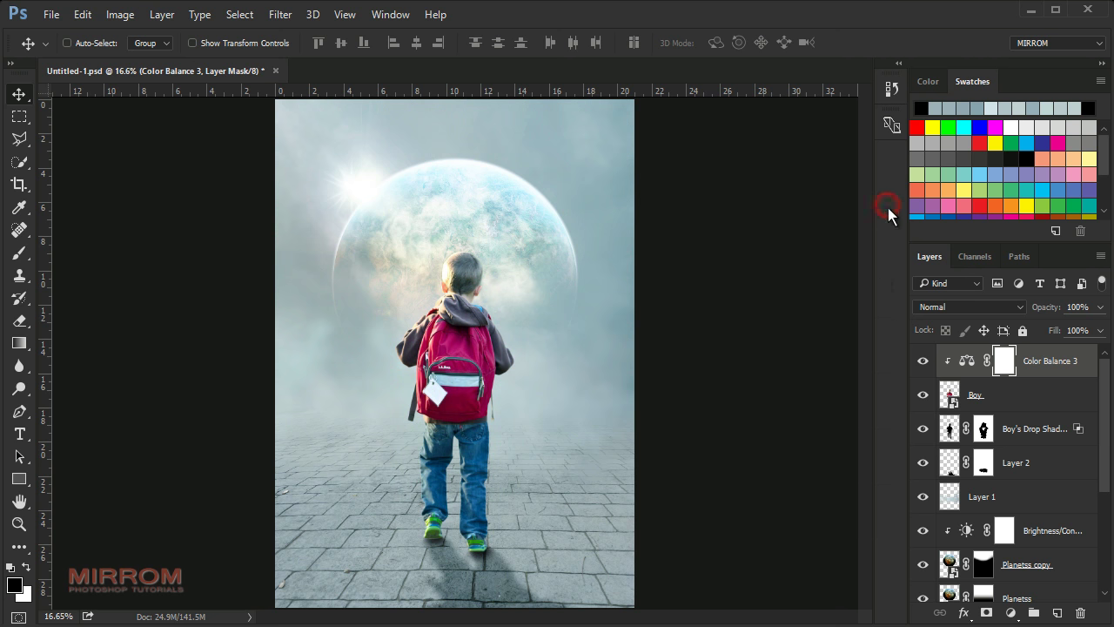
Add a clipped Curves adjustment that darkens midtones, brightens highlights and lifts the shadows.
click(1011, 614)
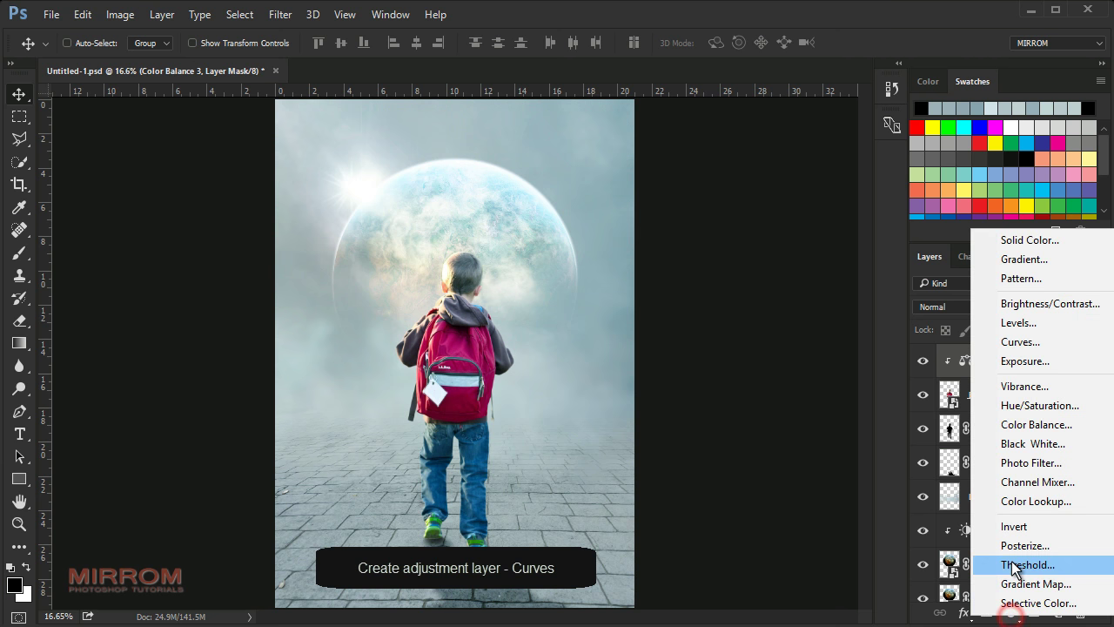
click(1021, 347)
click(761, 516)
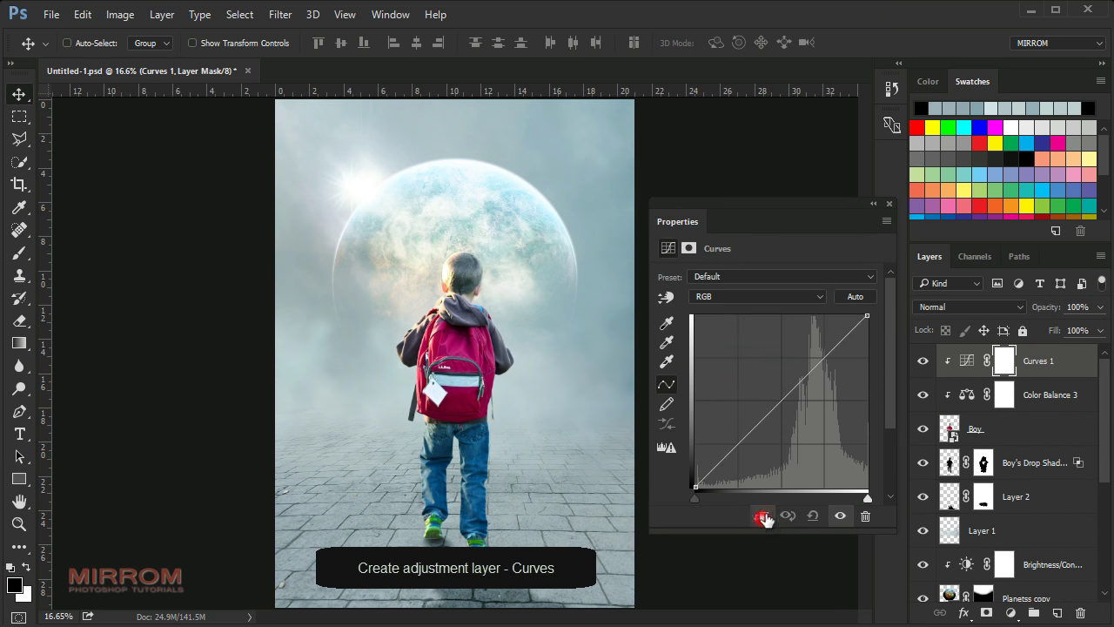
drag(802, 380, 812, 387)
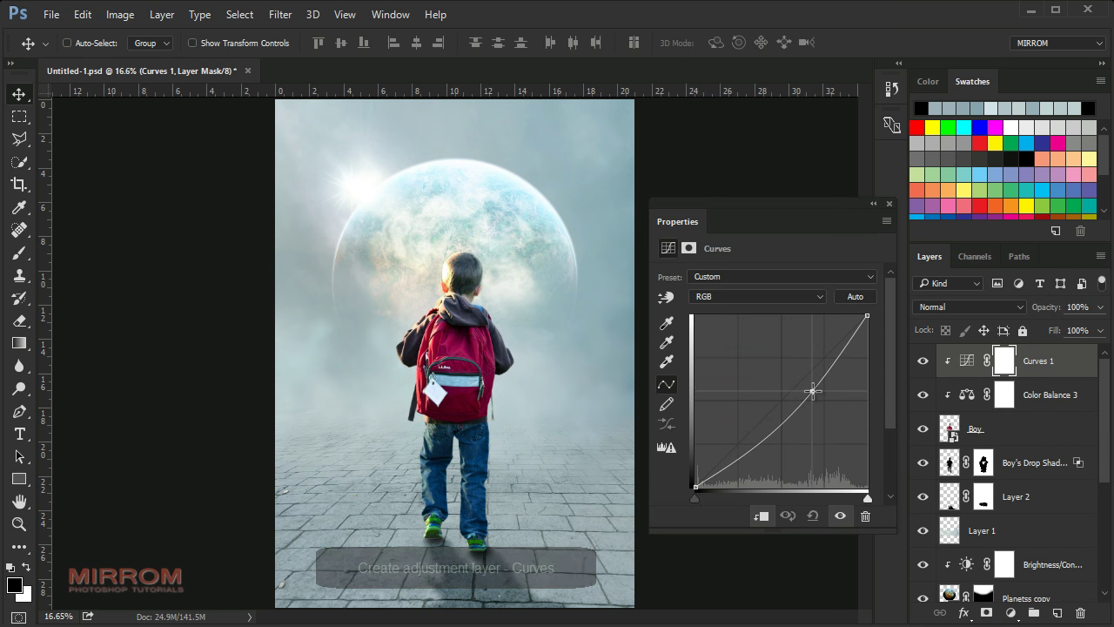
drag(867, 315, 856, 315)
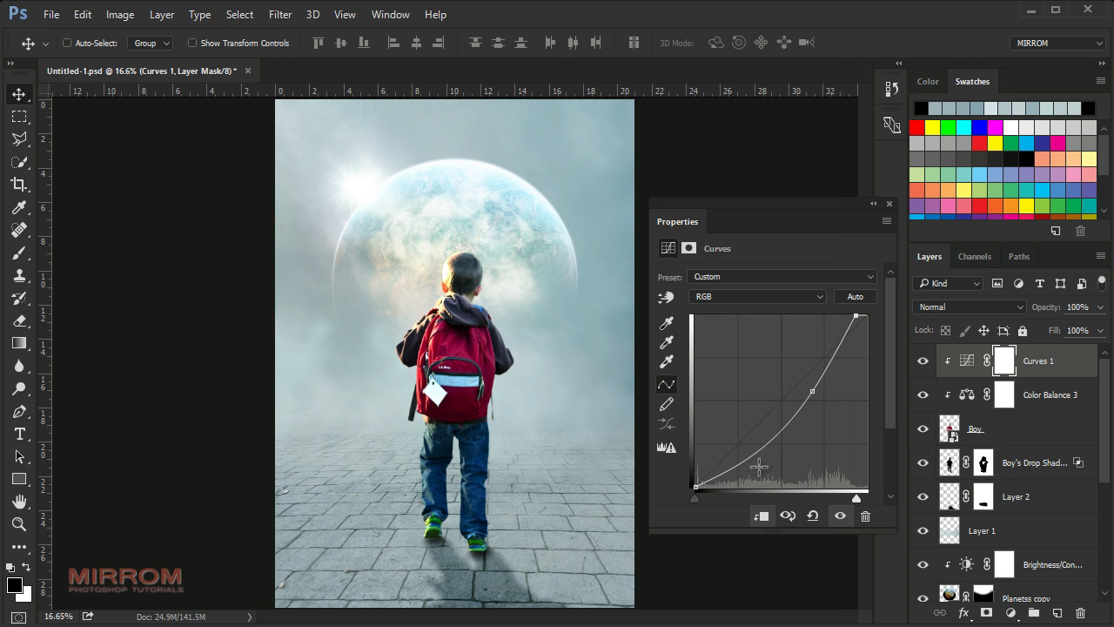
drag(696, 488, 669, 470)
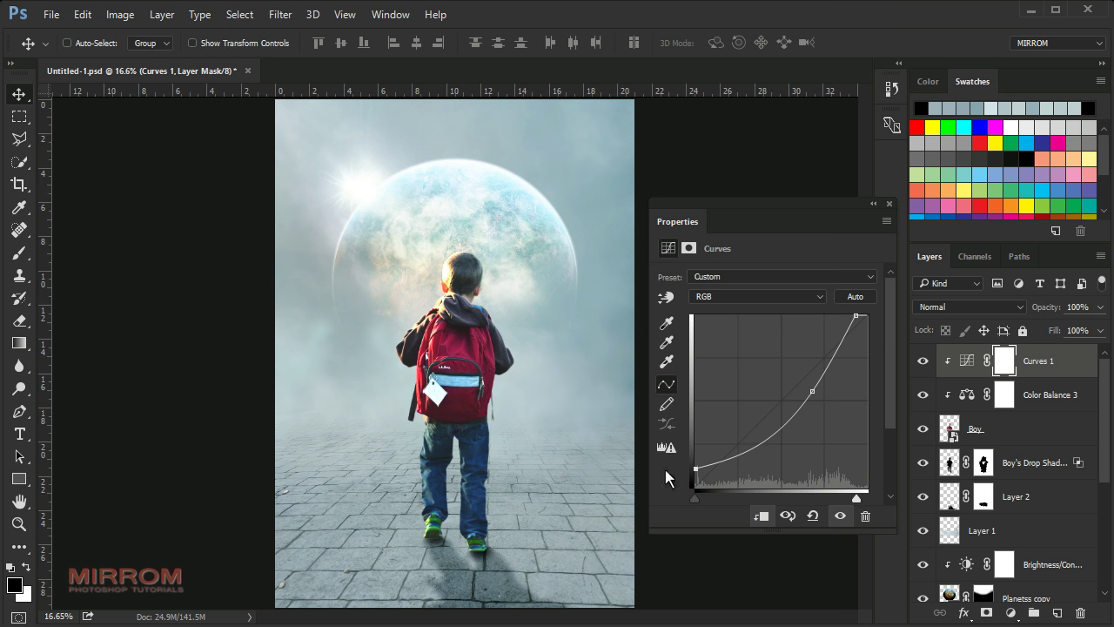
drag(814, 393, 818, 389)
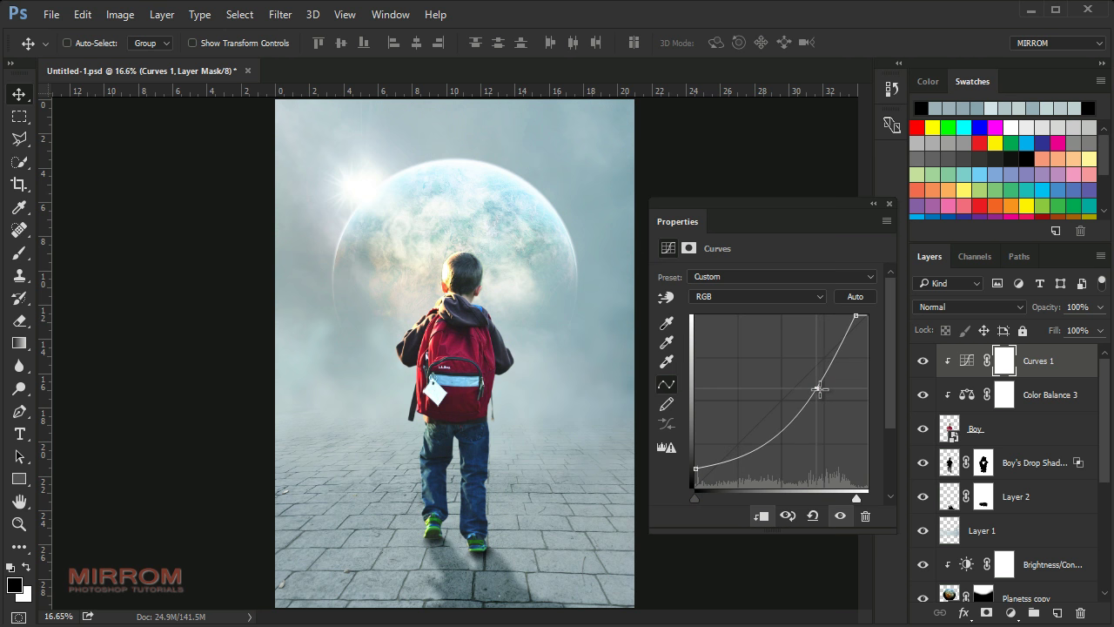
drag(855, 317, 853, 318)
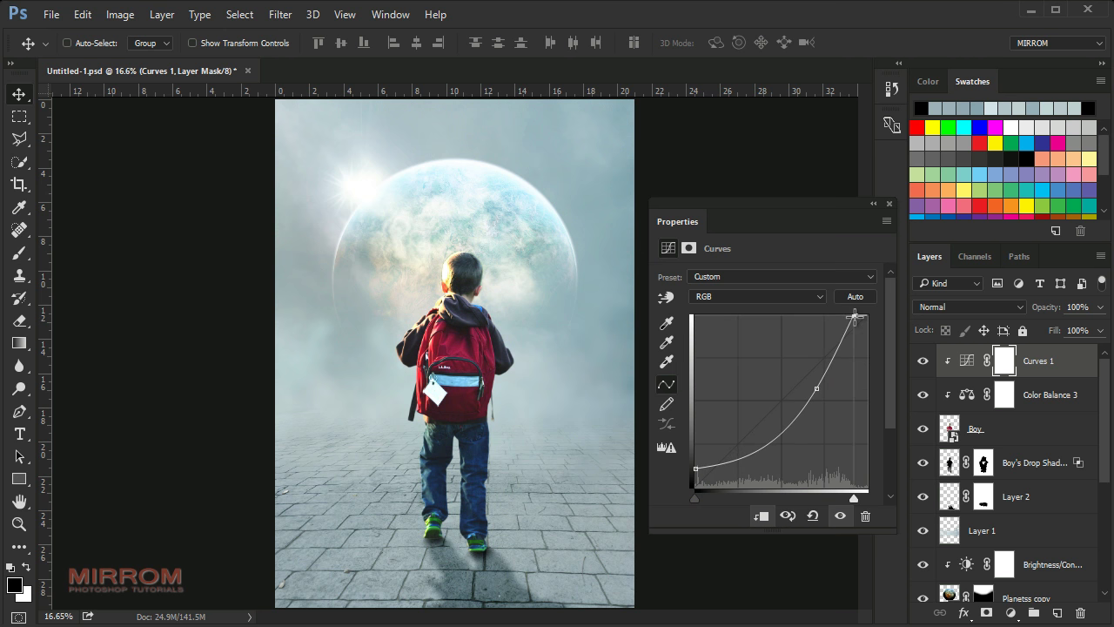
click(889, 203)
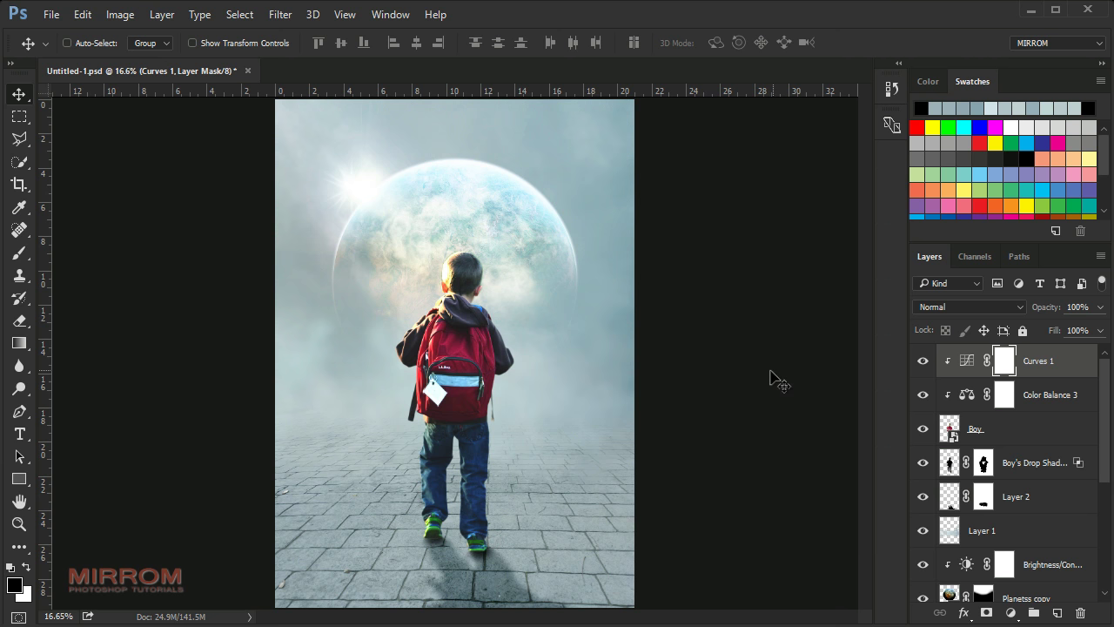
Invert the Curves 1 mask to black, zoom in, and set a white Brush at 77% opacity.
key(ctrl+i)
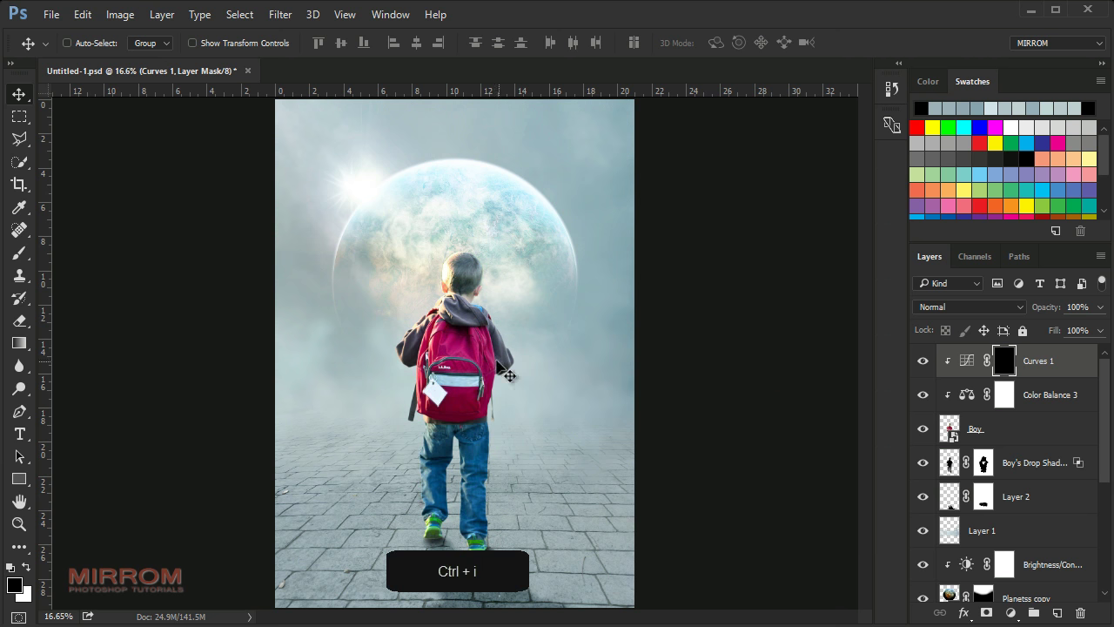
ctrl+click(467, 302)
ctrl+click(467, 302)
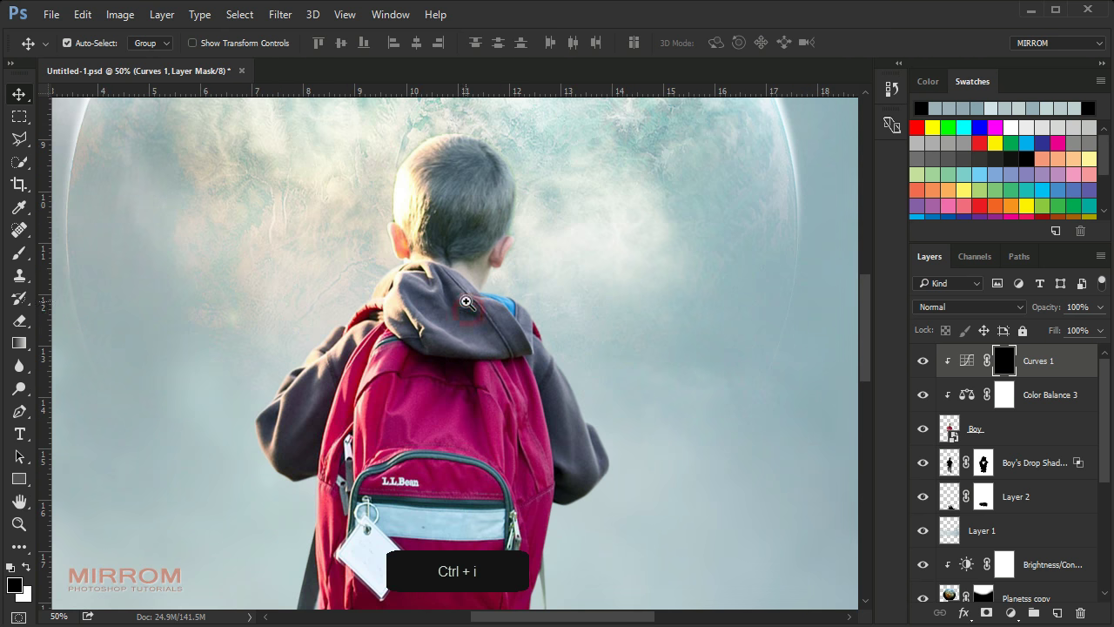
scroll(429, 379, up, 1)
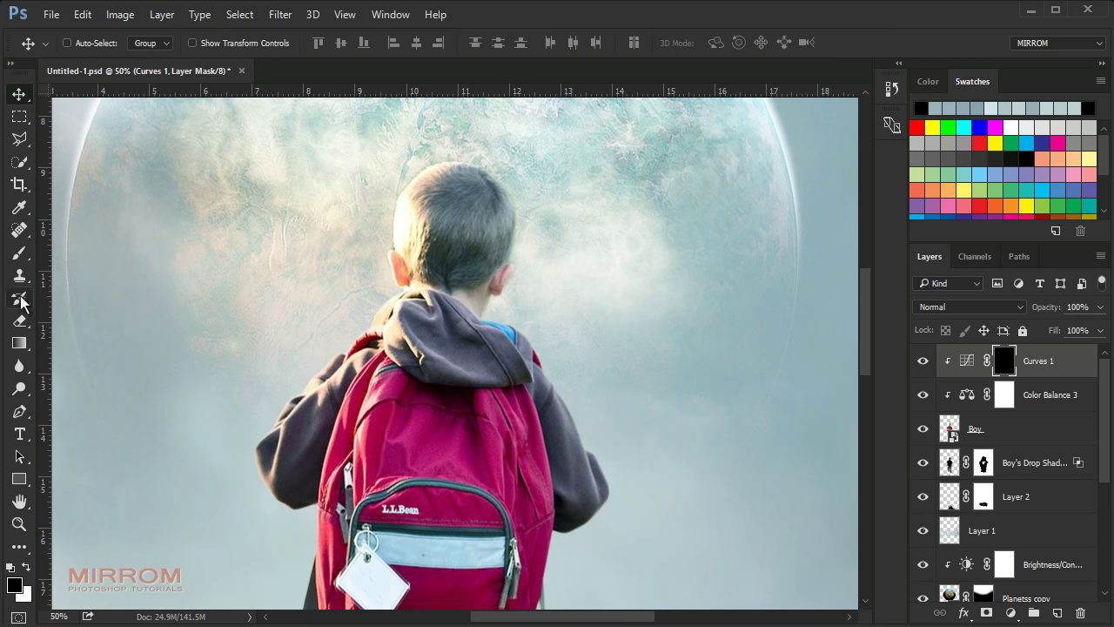
click(19, 253)
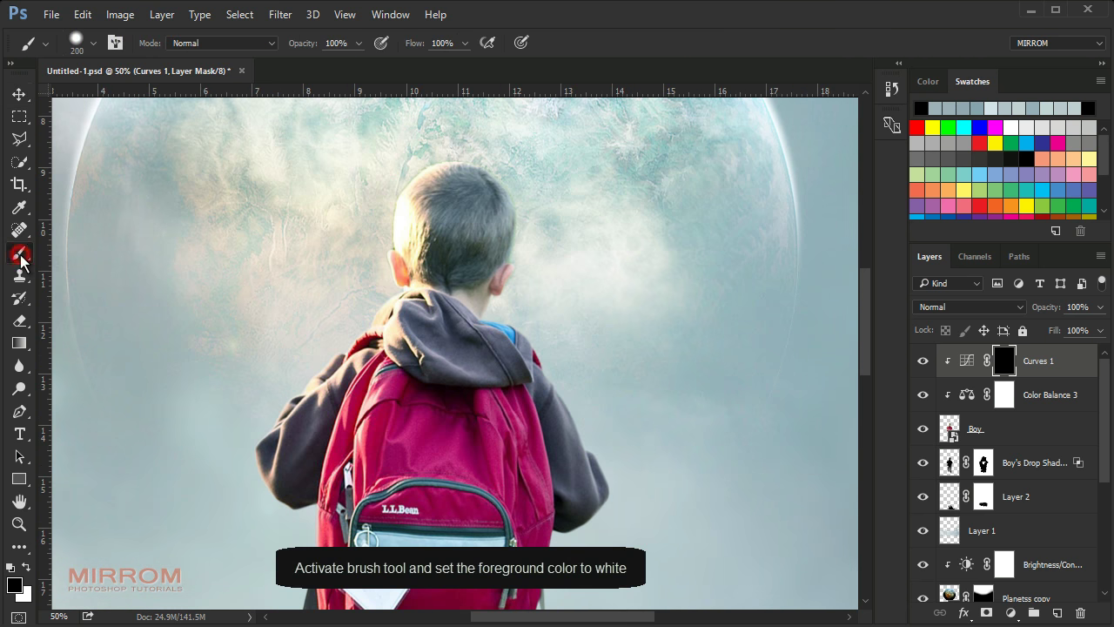
click(26, 566)
click(357, 45)
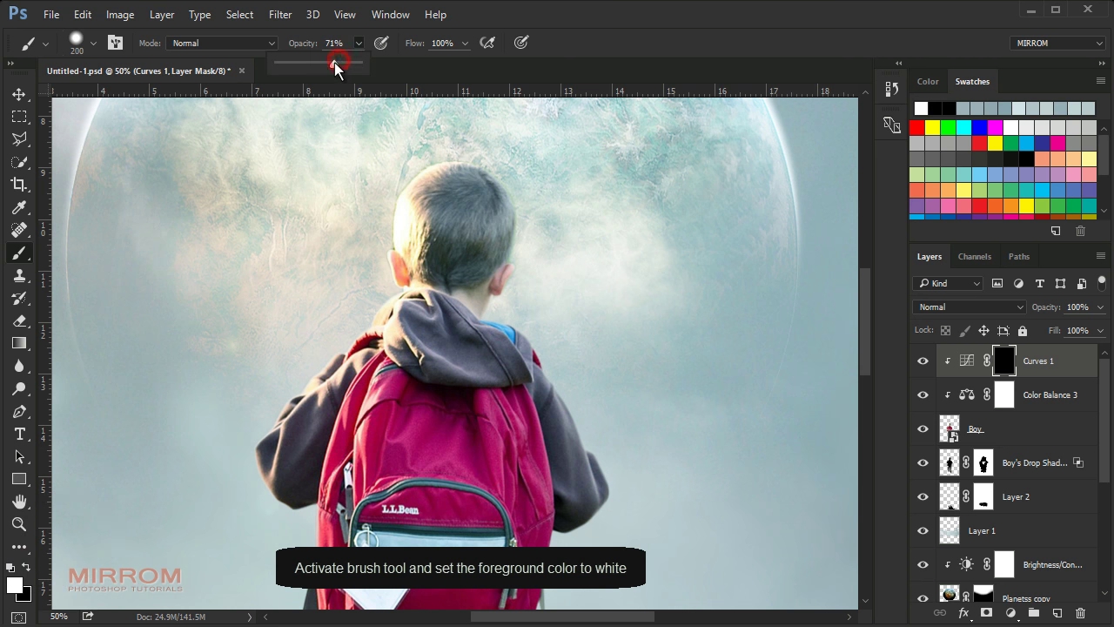
click(294, 166)
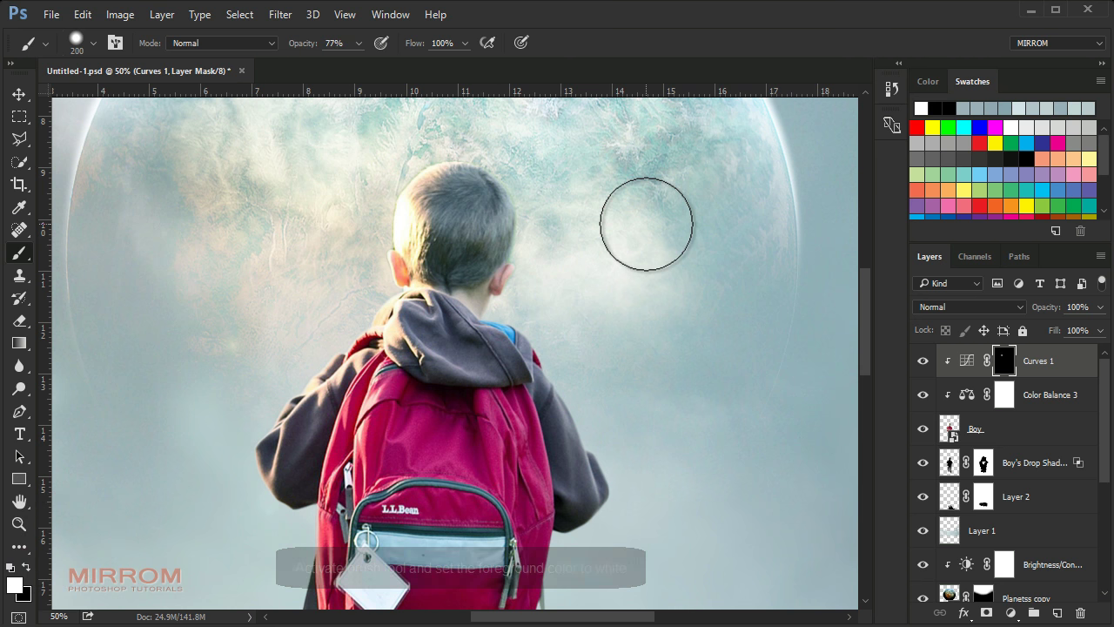
Paint the darkening back along the boy's head, shoulder edge and backpack side.
key(bracketleft)
key(bracketleft)
key(bracketleft)
key(bracketleft)
drag(523, 235, 421, 209)
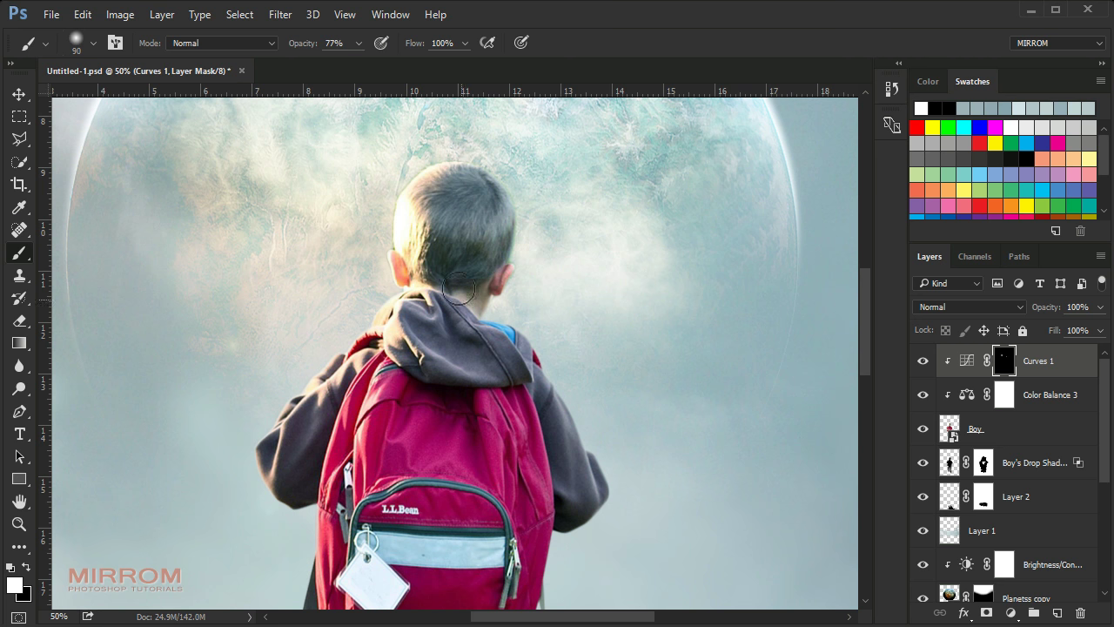
key(bracketleft)
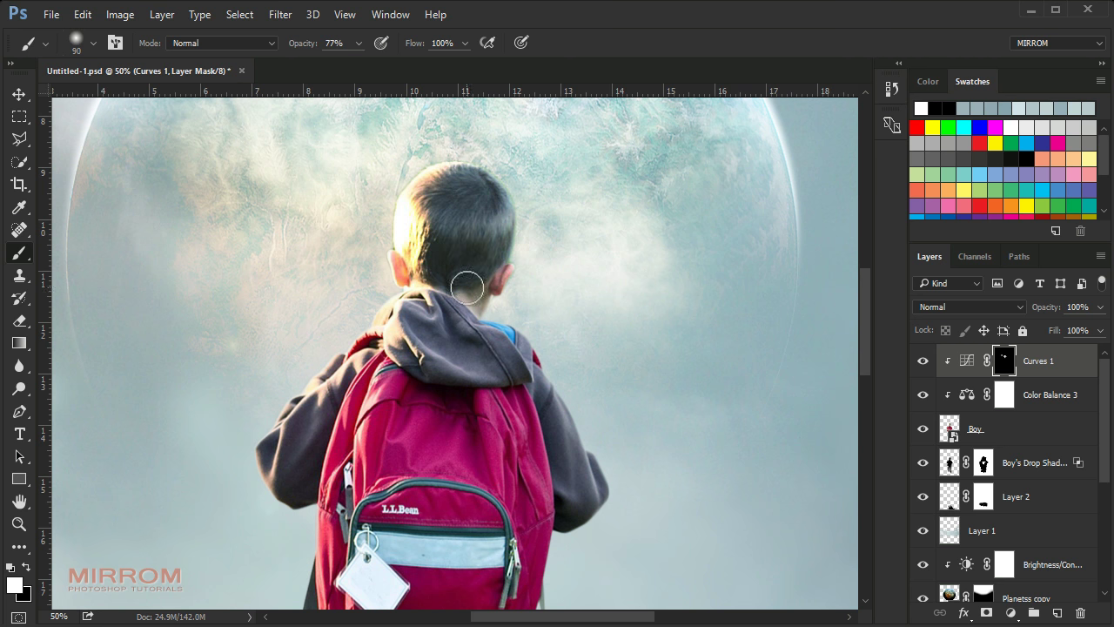
key(bracketright)
key(bracketright)
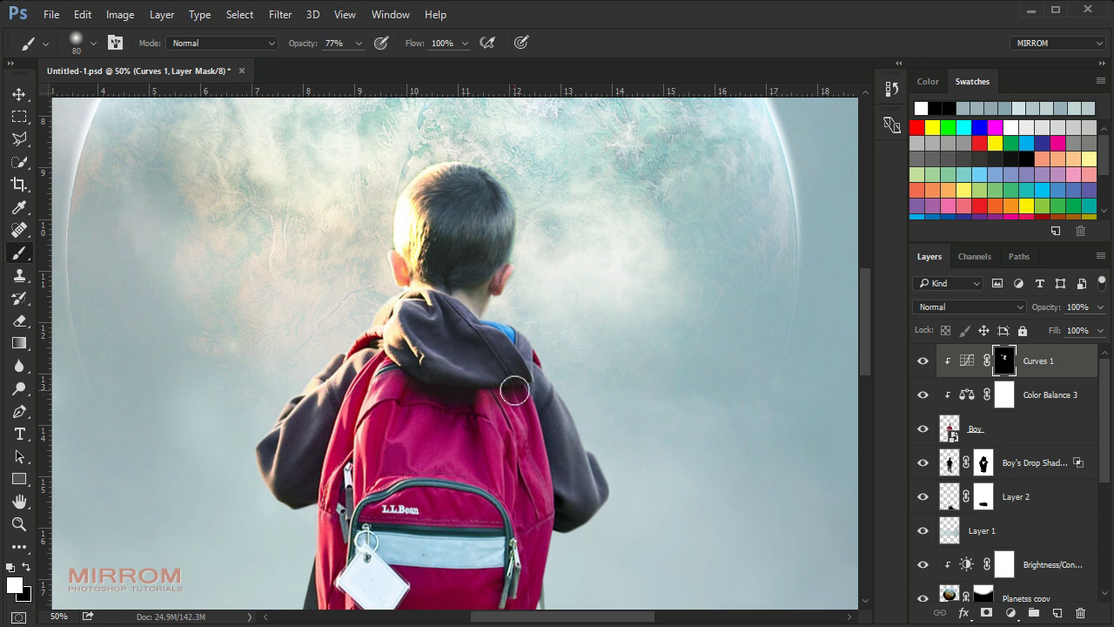
drag(513, 388, 398, 378)
key(bracketleft)
key(bracketleft)
key(bracketleft)
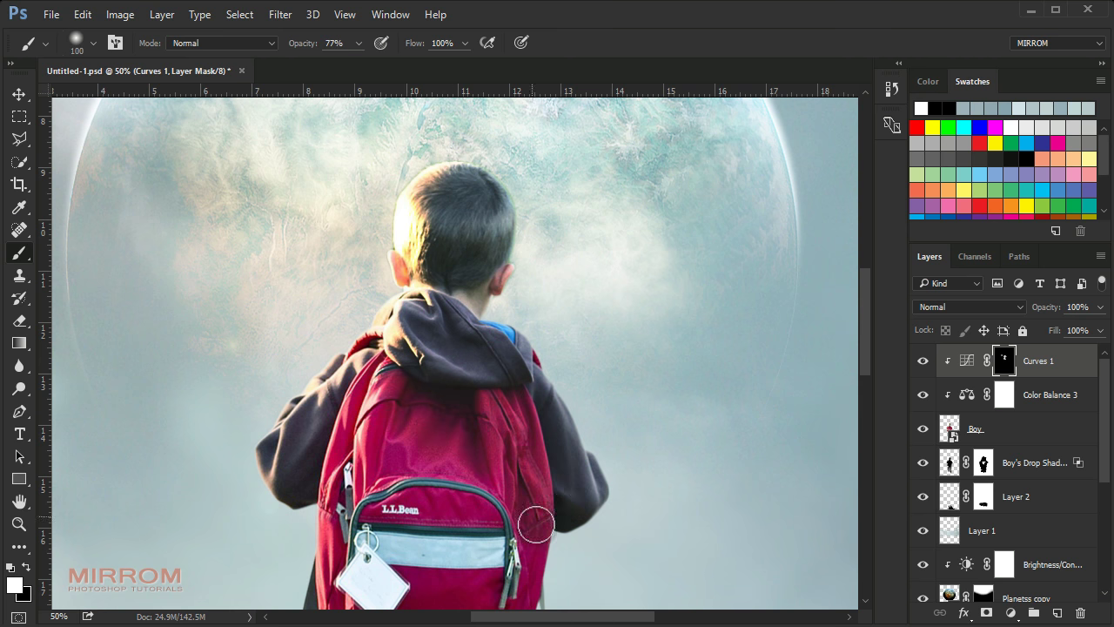
drag(507, 408, 610, 497)
Paint the adjustment along the backpack's left and lower edge and the left strap.
scroll(623, 481, down, 2)
scroll(622, 481, down, 2)
key(bracketright)
key(bracketright)
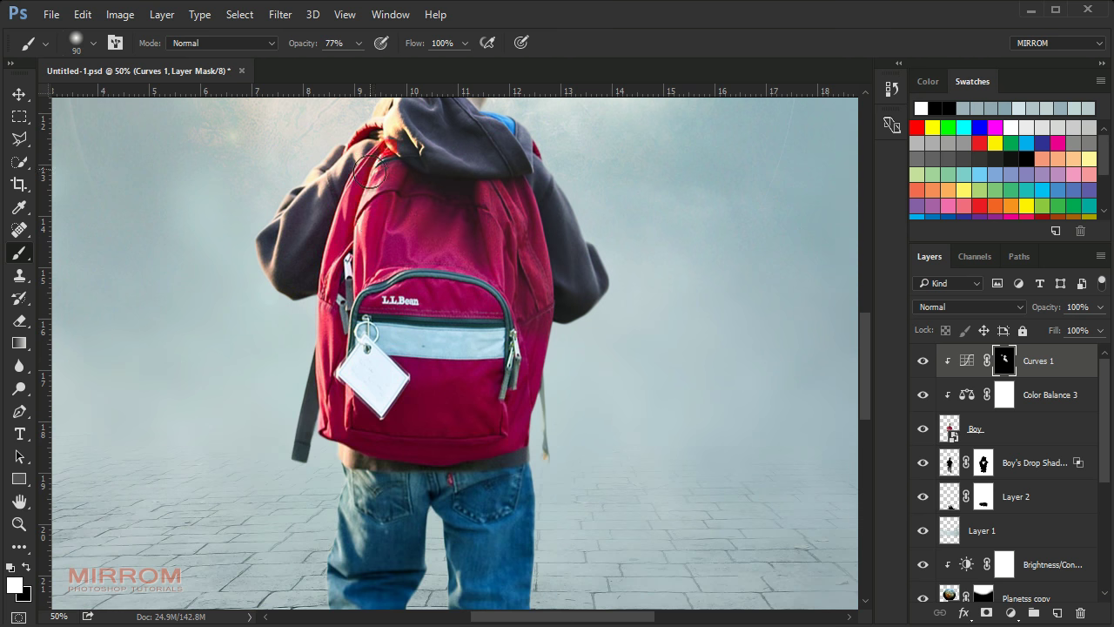
mouse_move(321, 228)
mouse_down()
mouse_move(345, 391)
mouse_move(452, 447)
mouse_move(493, 423)
mouse_move(381, 468)
mouse_up()
key(bracketleft)
key(bracketleft)
key(bracketleft)
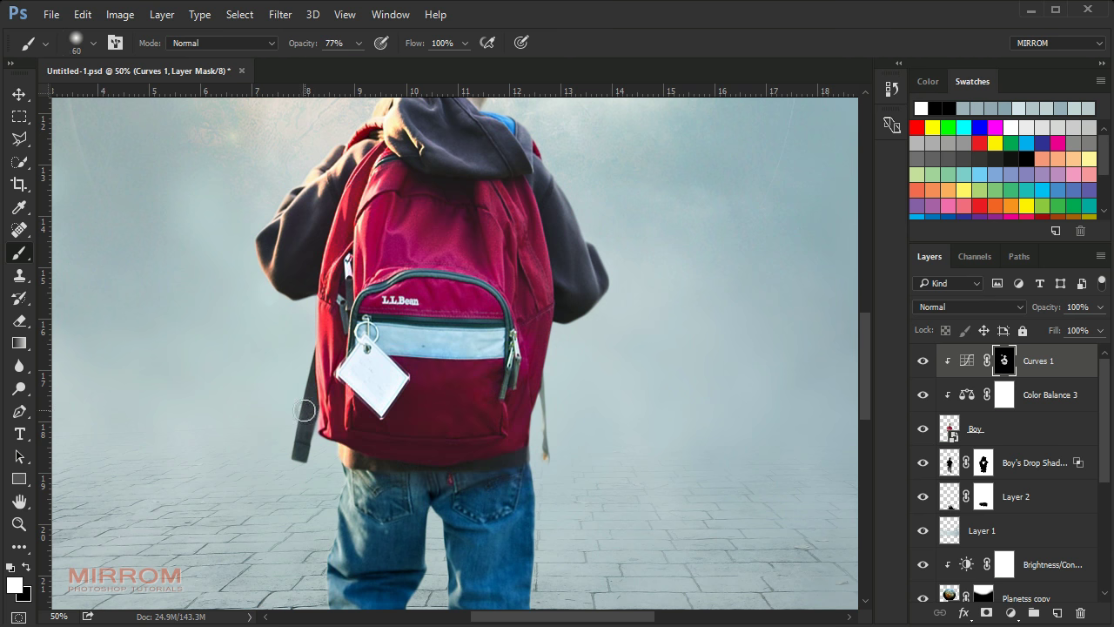
mouse_move(301, 403)
mouse_down()
mouse_move(306, 375)
mouse_move(308, 458)
mouse_up()
Paint the adjustment over the right leg and down the left leg to the shoe.
scroll(409, 214, down, 1)
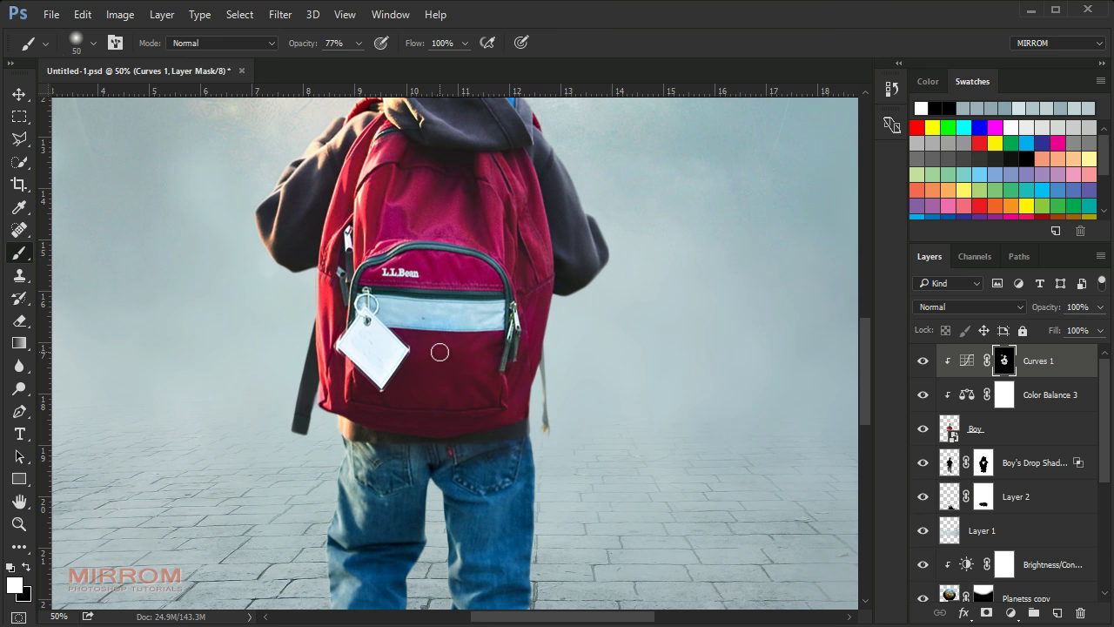
scroll(439, 352, down, 5)
key(bracketright)
key(bracketright)
key(bracketright)
mouse_move(474, 370)
mouse_down()
mouse_move(517, 522)
mouse_move(453, 444)
mouse_up()
key(bracketleft)
key(bracketleft)
mouse_move(431, 205)
mouse_down()
mouse_move(405, 256)
mouse_move(398, 472)
mouse_move(367, 524)
mouse_up()
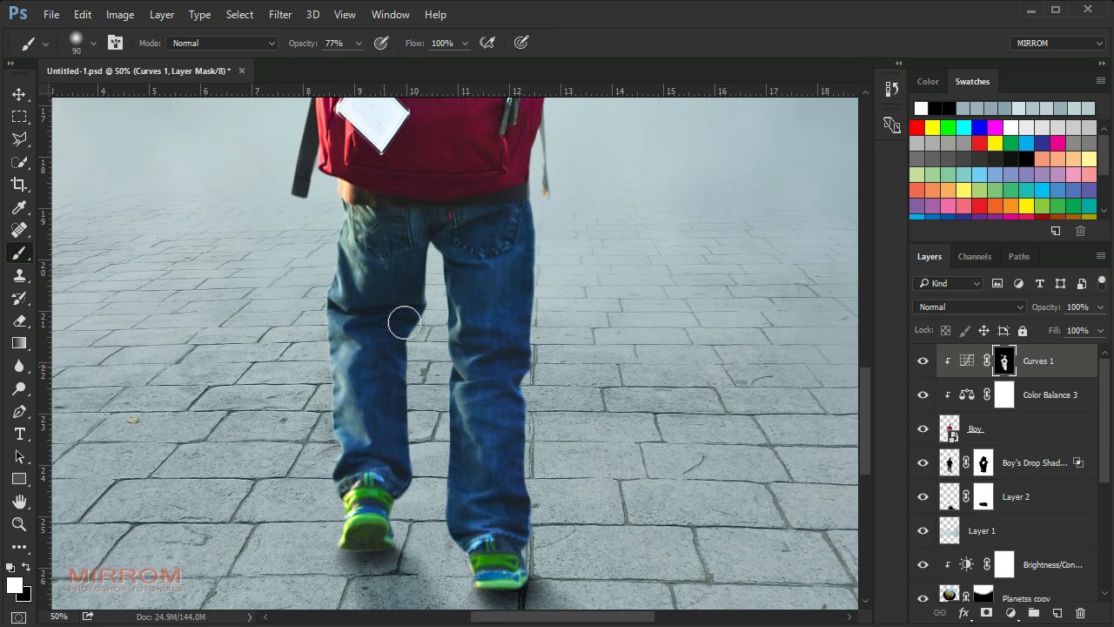
Return the brush opacity to 100% and fit the whole image on screen.
scroll(363, 449, down, 1)
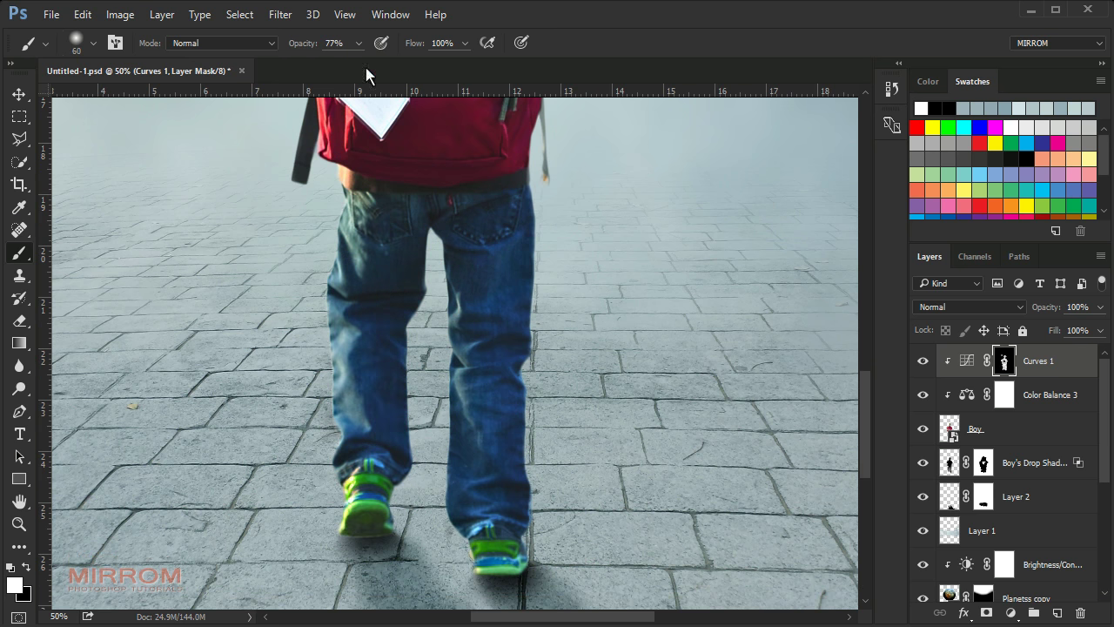
drag(358, 43, 383, 65)
key(bracketleft)
key(bracketleft)
scroll(597, 490, down, 5)
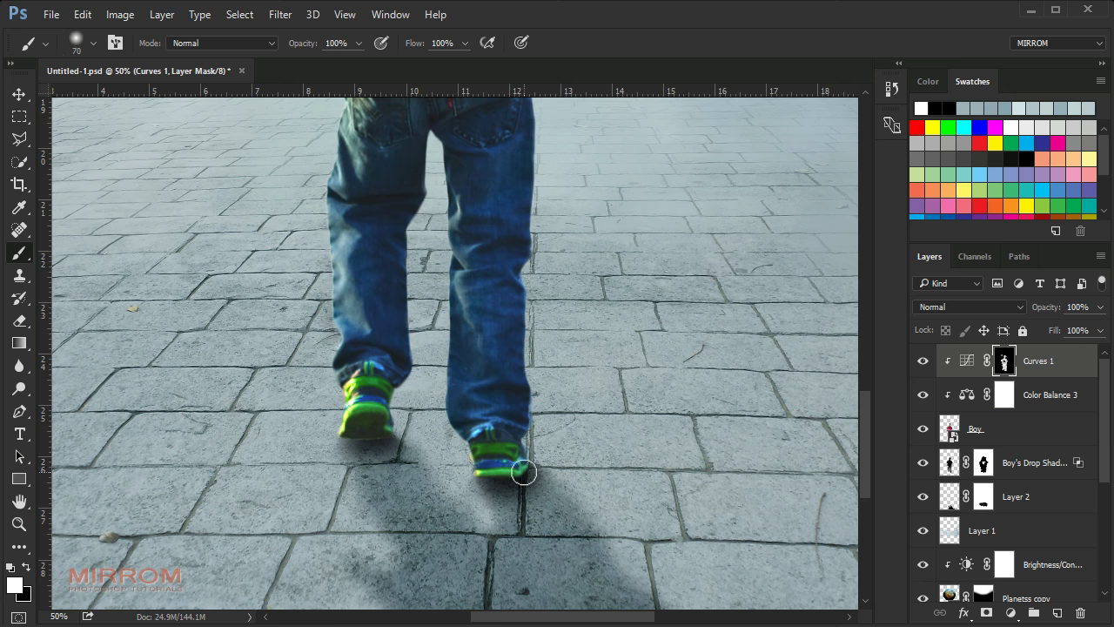
scroll(577, 363, up, 2)
key(ctrl+0)
key(v)
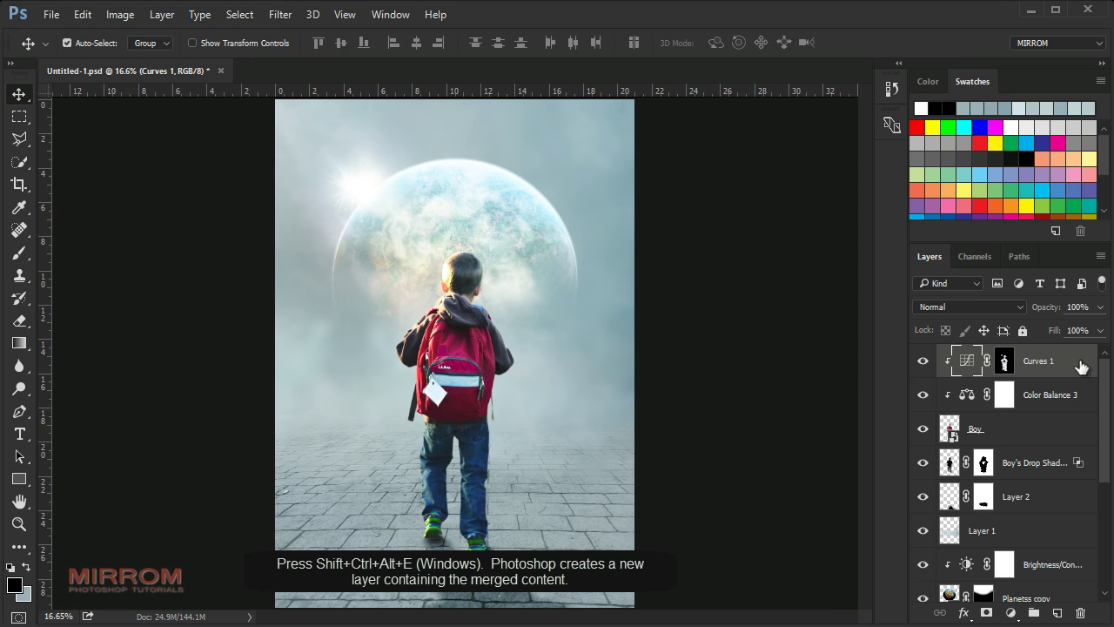
Stamp all visible layers into a new merged Layer 3 at the top of the stack.
key(ctrl+shift+alt+e)
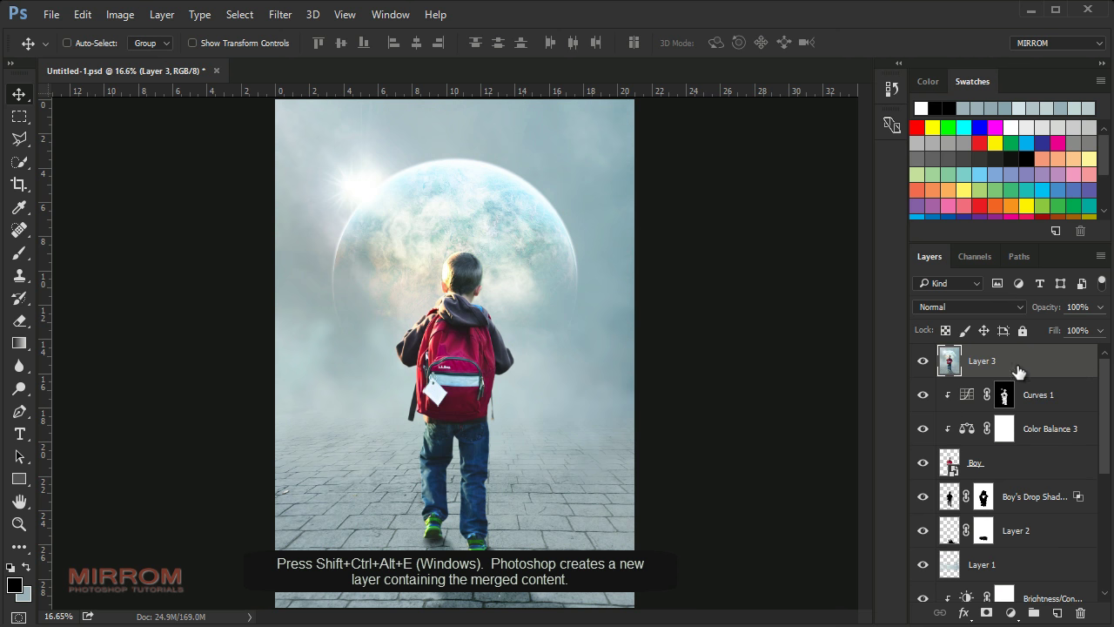
click(280, 15)
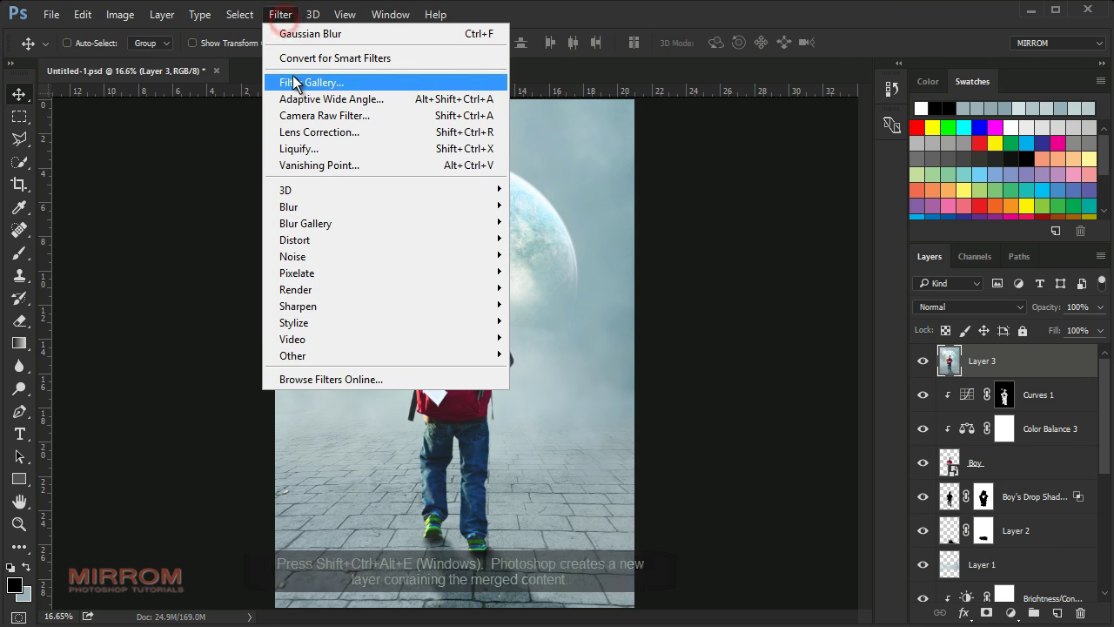
click(380, 118)
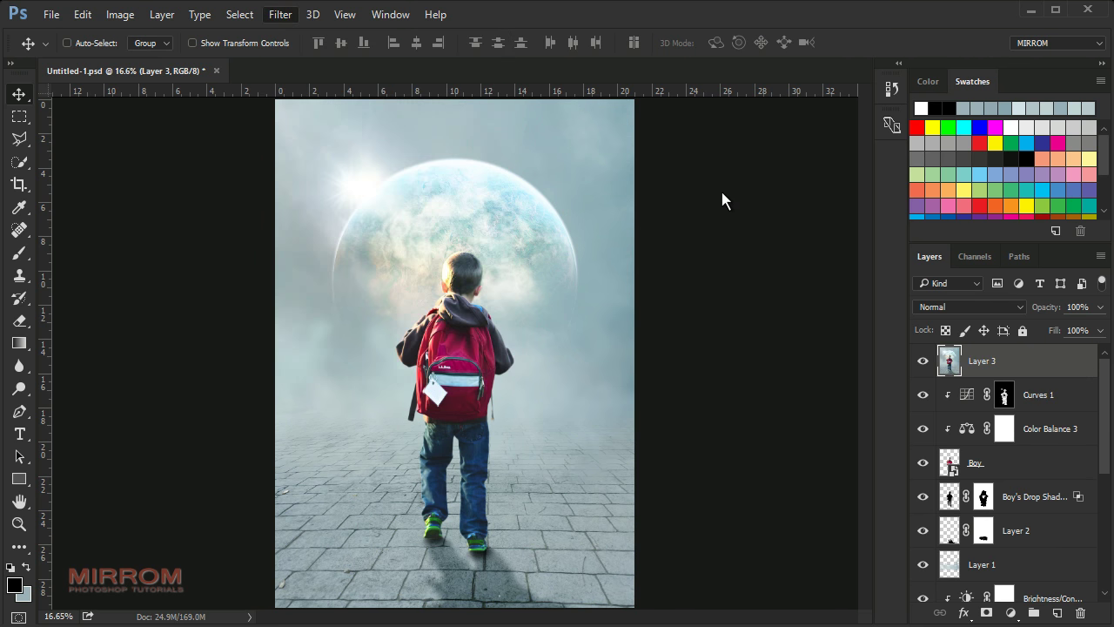
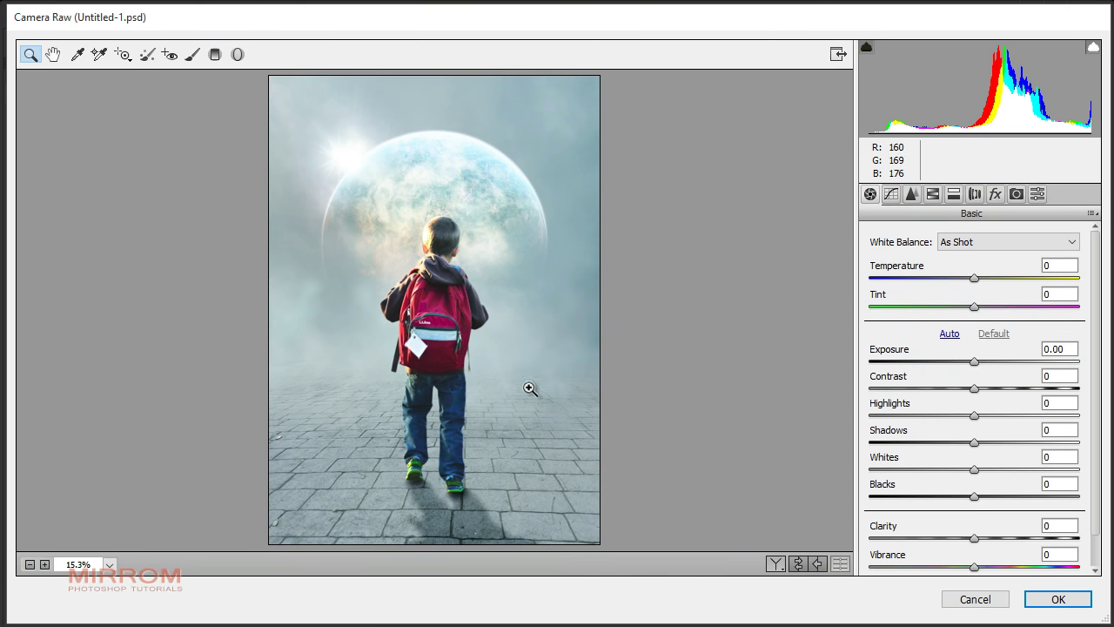
Zoom the Camera Raw preview and set Highlights -43, Shadows -13, Whites +9, Clarity +45, Vibrance -27.
click(472, 287)
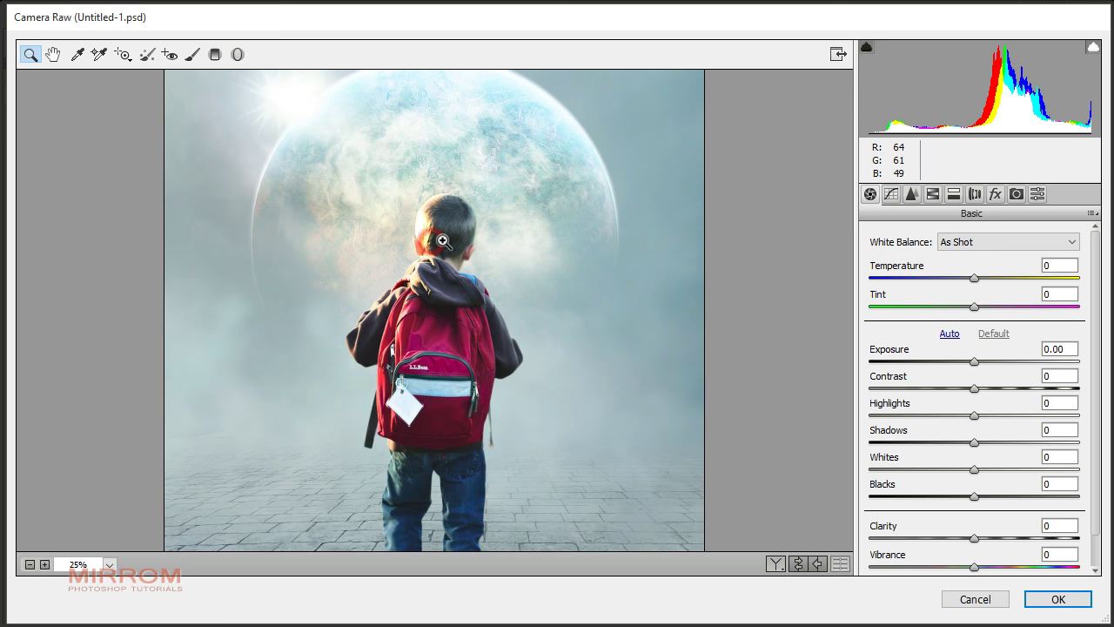
click(430, 246)
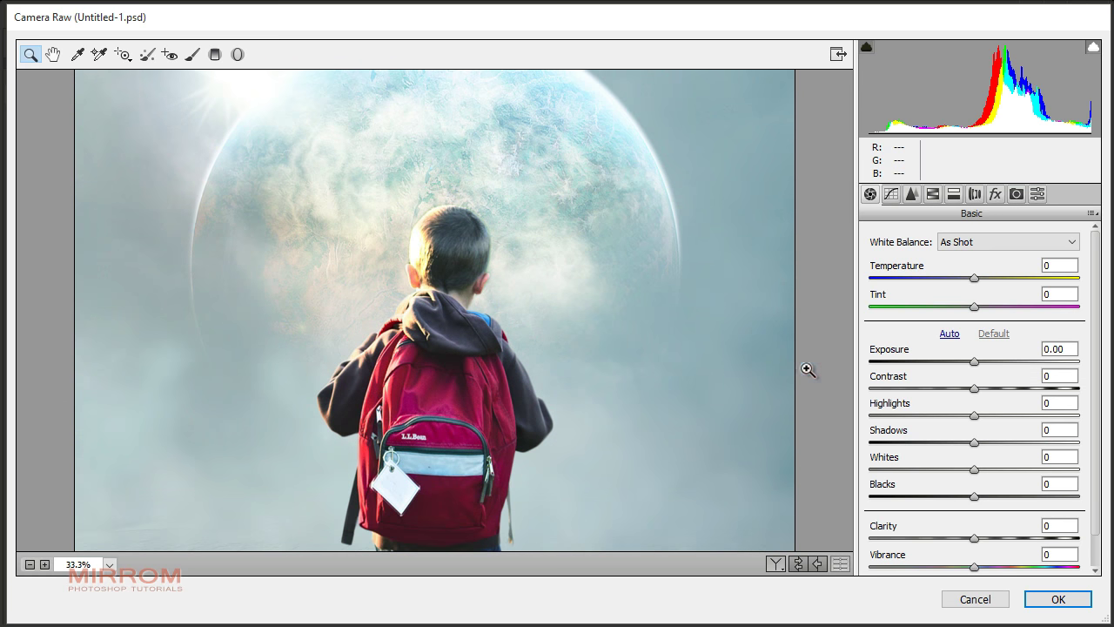
click(975, 416)
drag(975, 416, 935, 421)
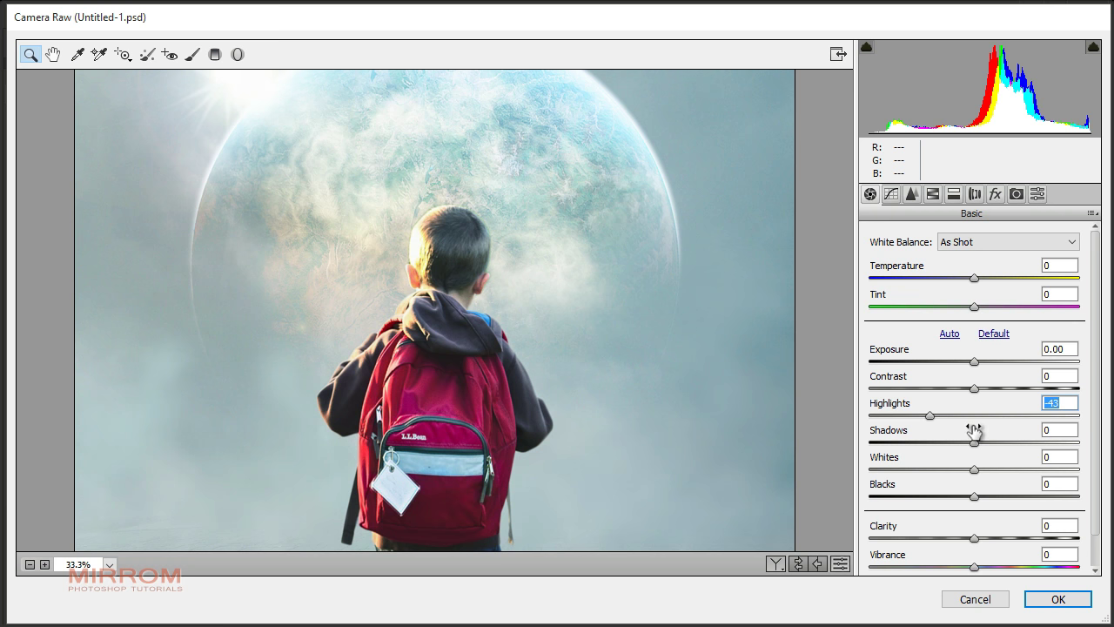
drag(973, 442, 961, 444)
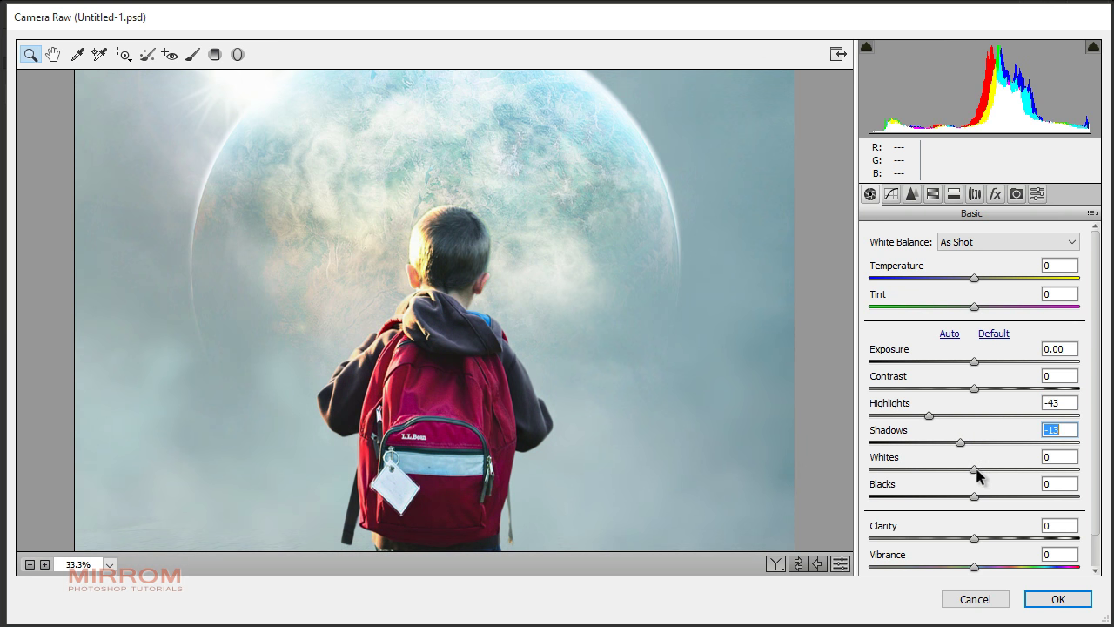
drag(975, 470, 980, 470)
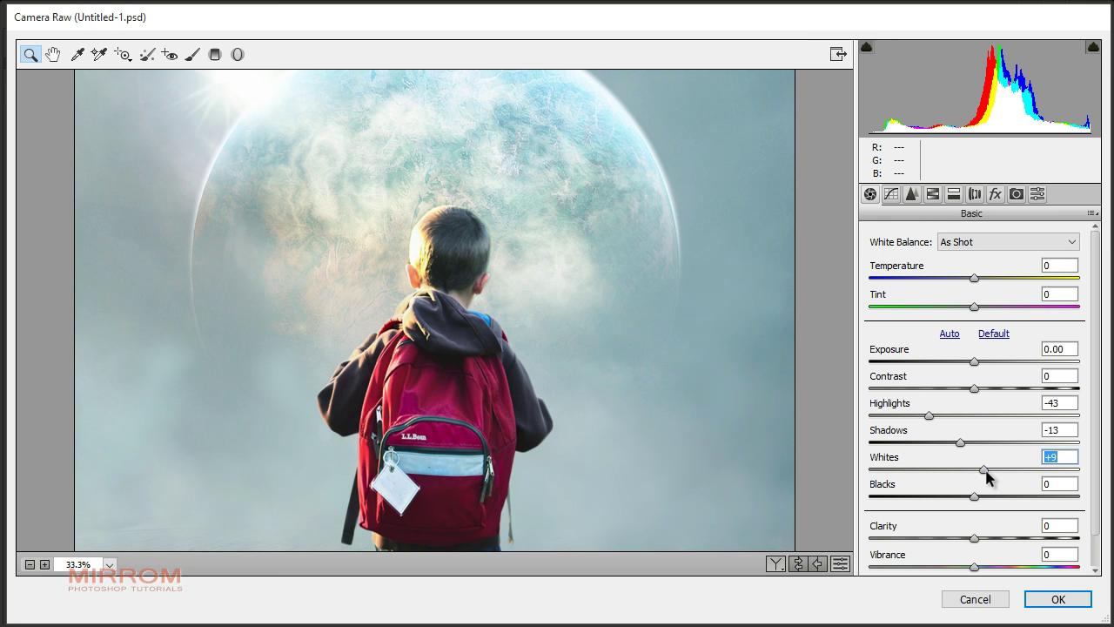
drag(974, 538, 1019, 538)
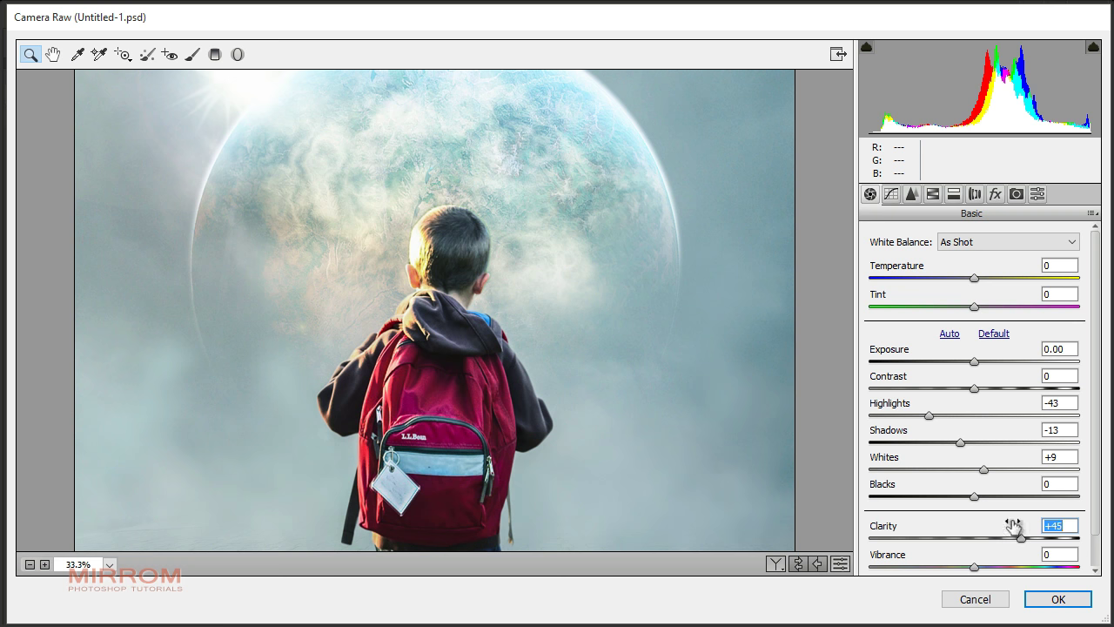
scroll(1005, 510, down, 1)
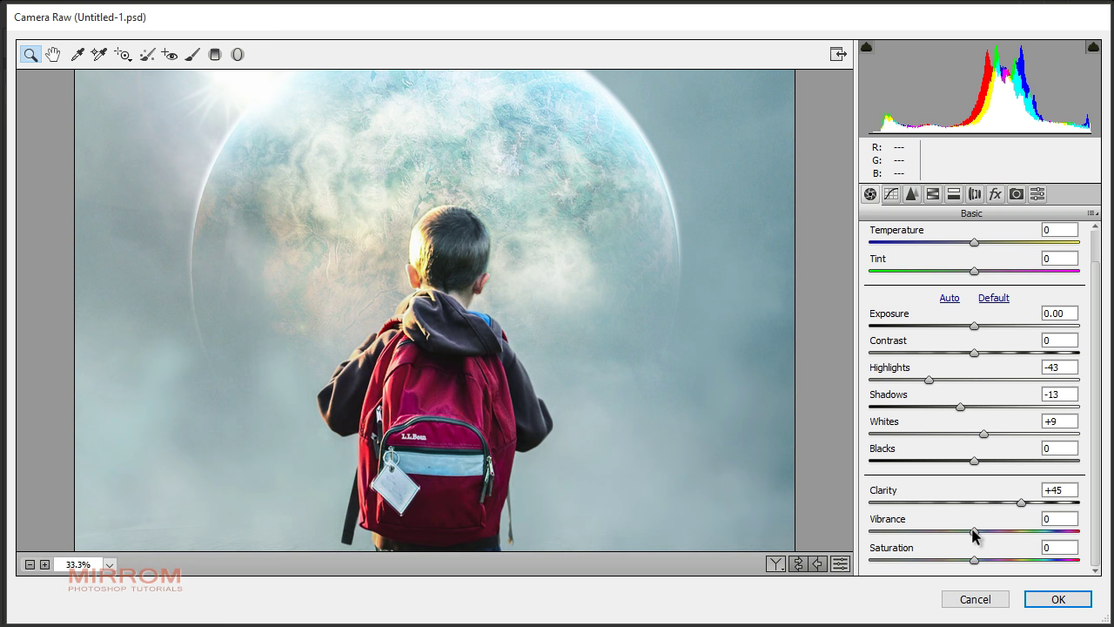
drag(972, 529, 946, 530)
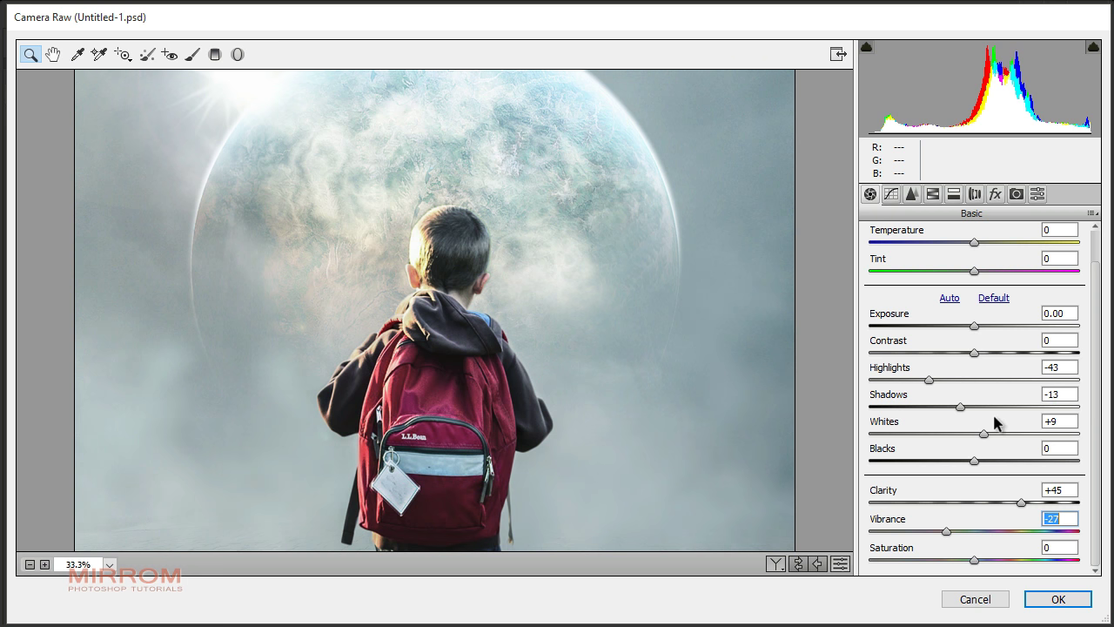
In the Detail panel, set Luminance noise reduction 88, Luminance Detail 90 and Luminance Contrast 8.
click(908, 198)
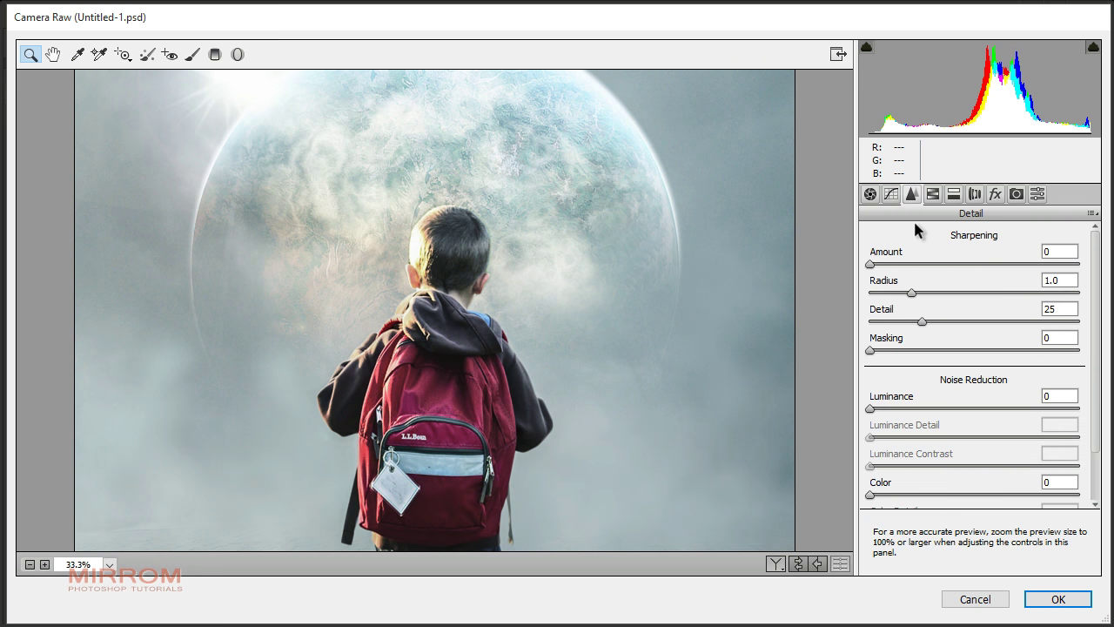
scroll(941, 401, down, 2)
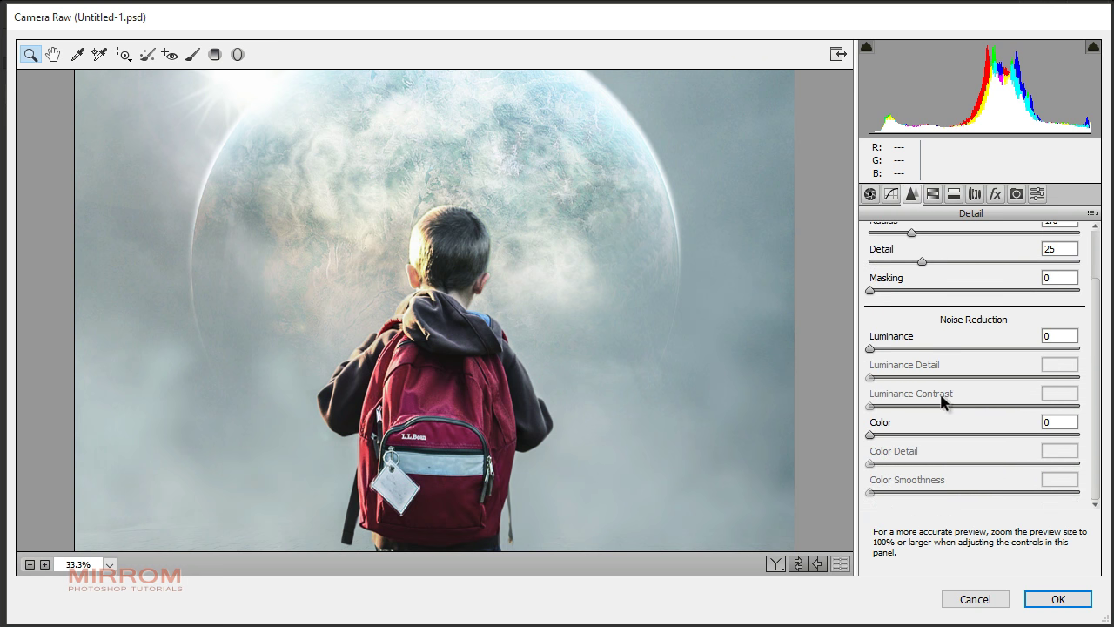
click(870, 350)
drag(870, 348, 1052, 354)
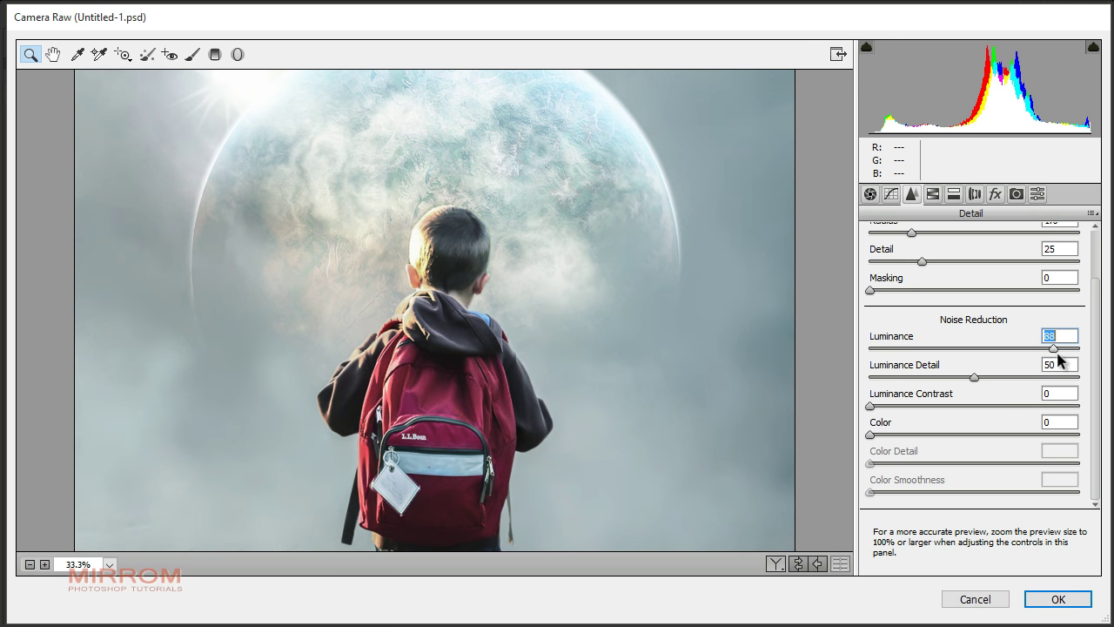
drag(974, 377, 1059, 378)
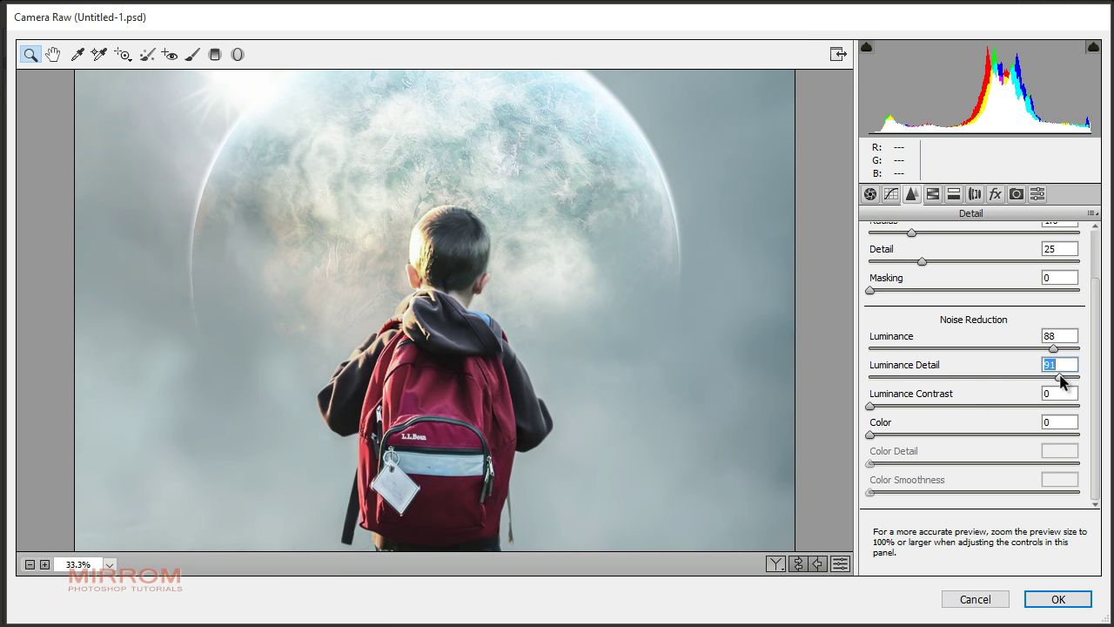
drag(870, 407, 887, 407)
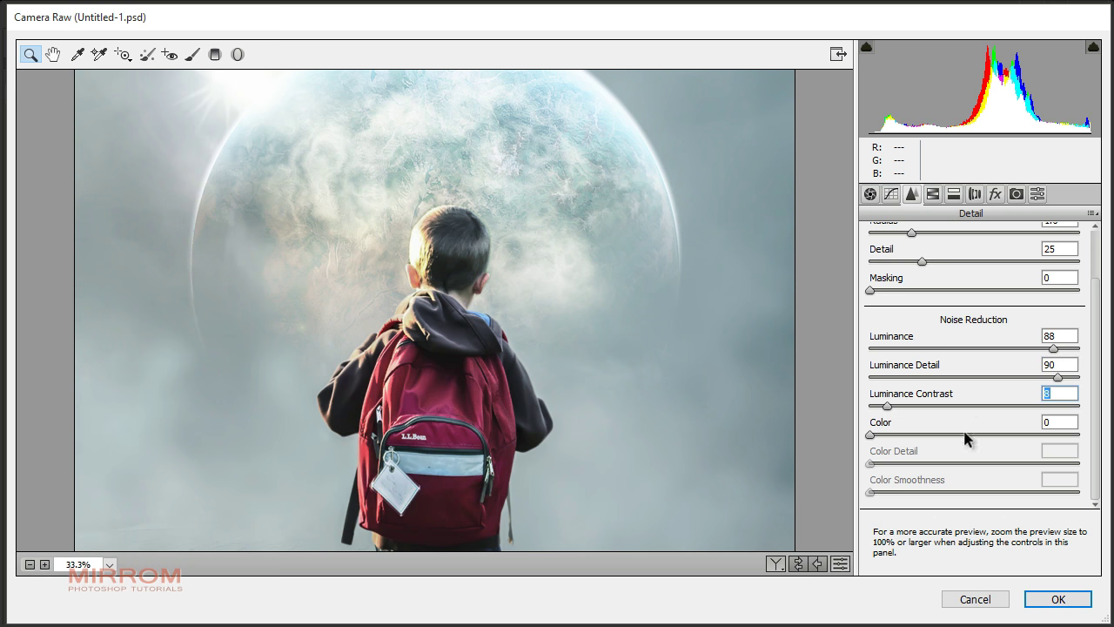
scroll(996, 399, up, 2)
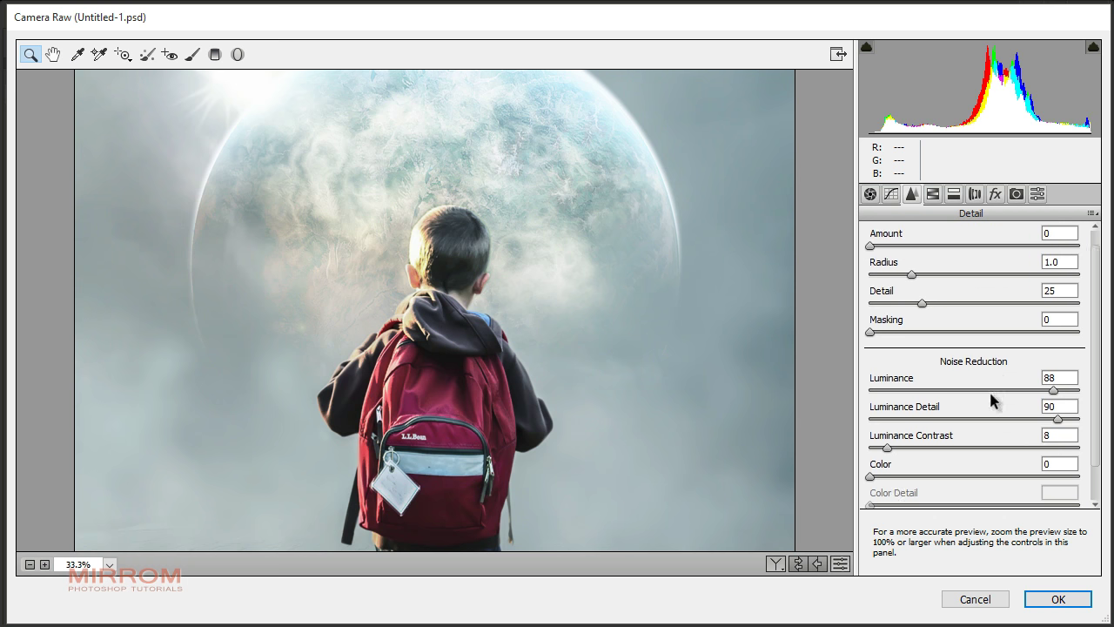
scroll(992, 398, up, 1)
scroll(992, 398, down, 2)
scroll(992, 399, up, 2)
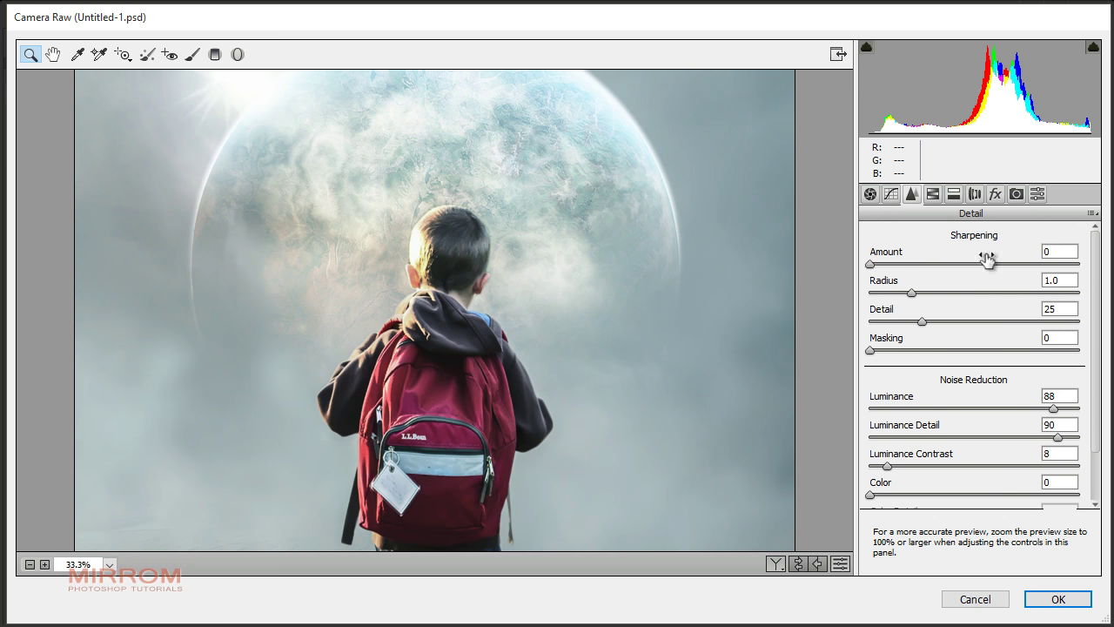
Add grain at Amount 40, Size 20, Roughness 46 in Effects and apply the Camera Raw changes.
click(932, 194)
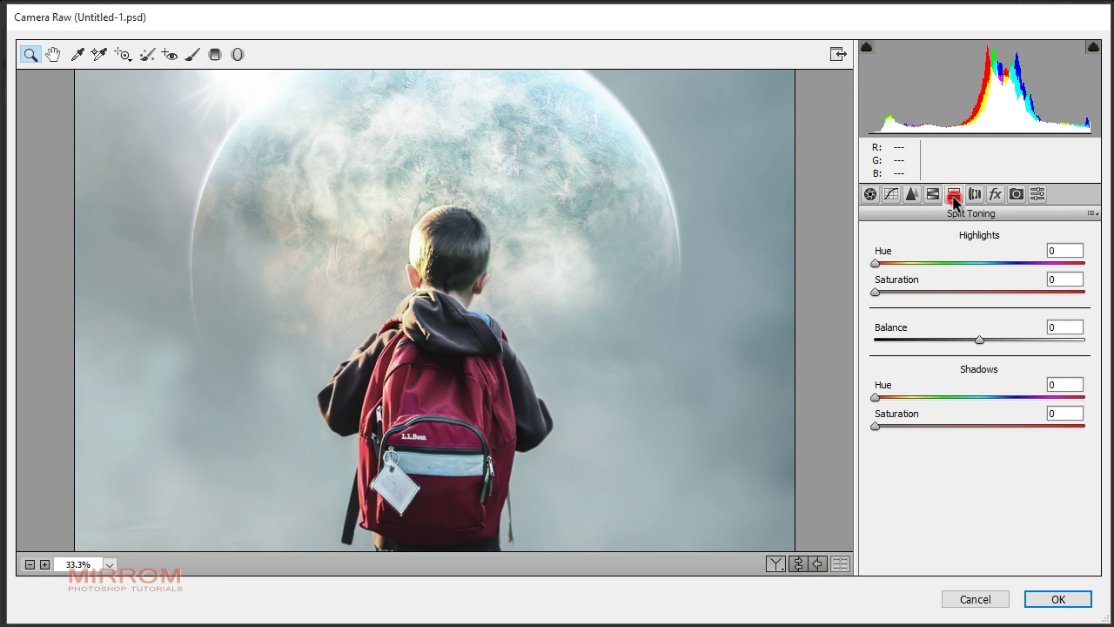
click(974, 194)
click(994, 194)
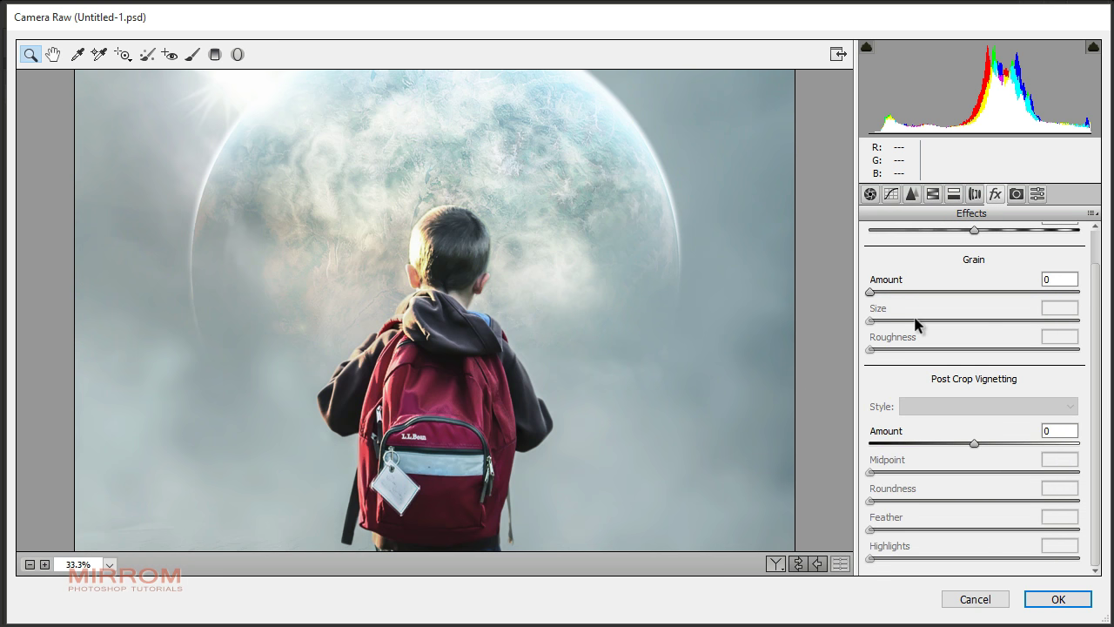
click(875, 293)
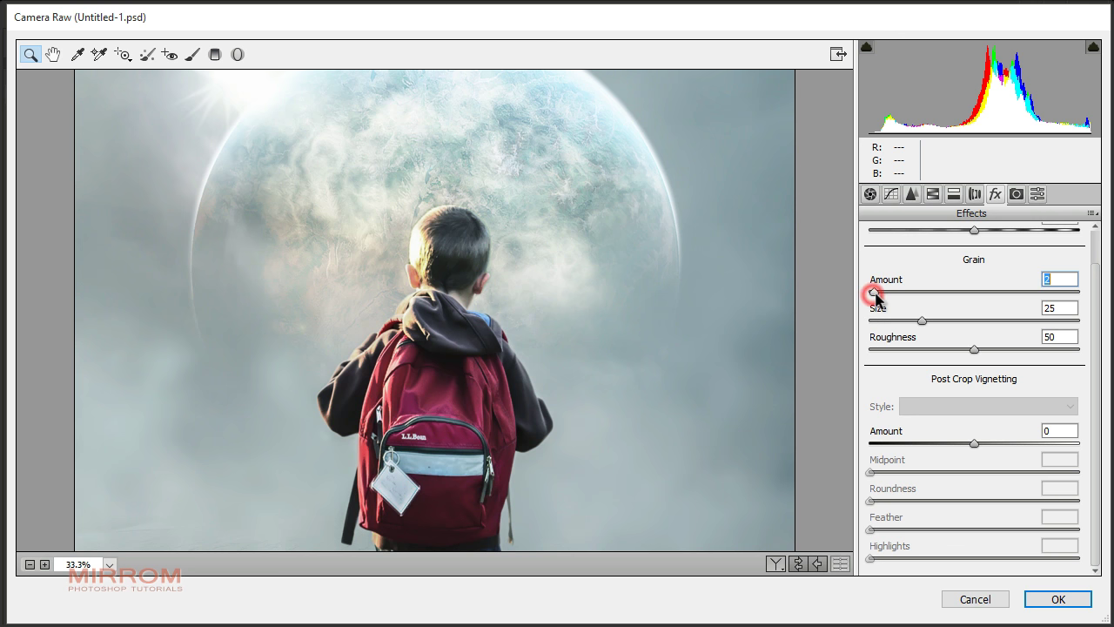
drag(899, 293, 928, 300)
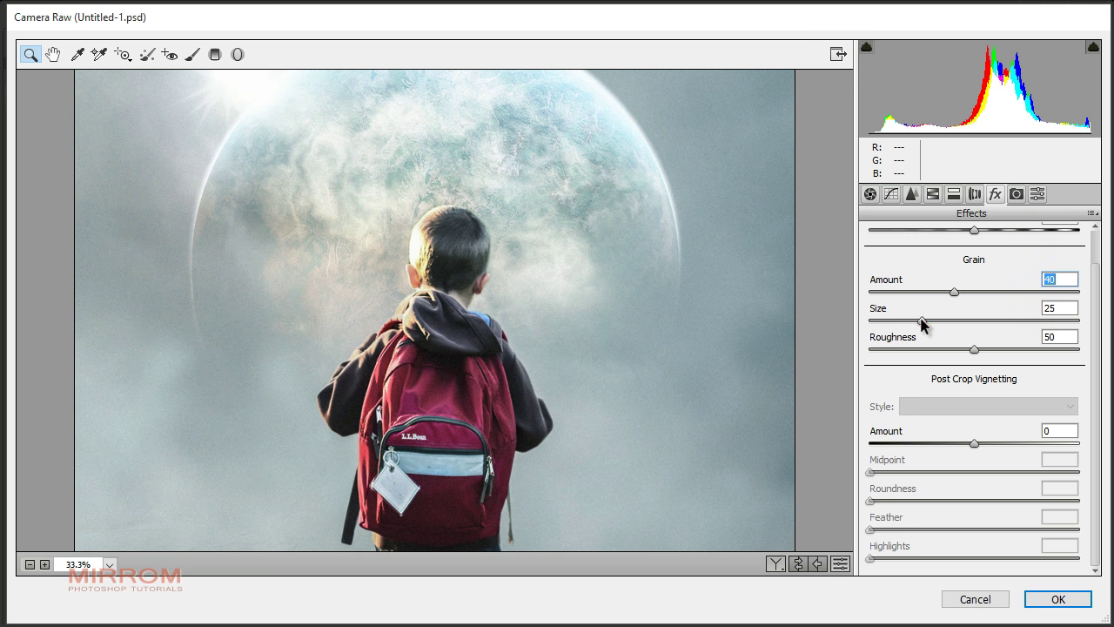
drag(923, 324, 915, 323)
drag(979, 355, 969, 353)
scroll(587, 323, down, 3)
scroll(588, 322, down, 3)
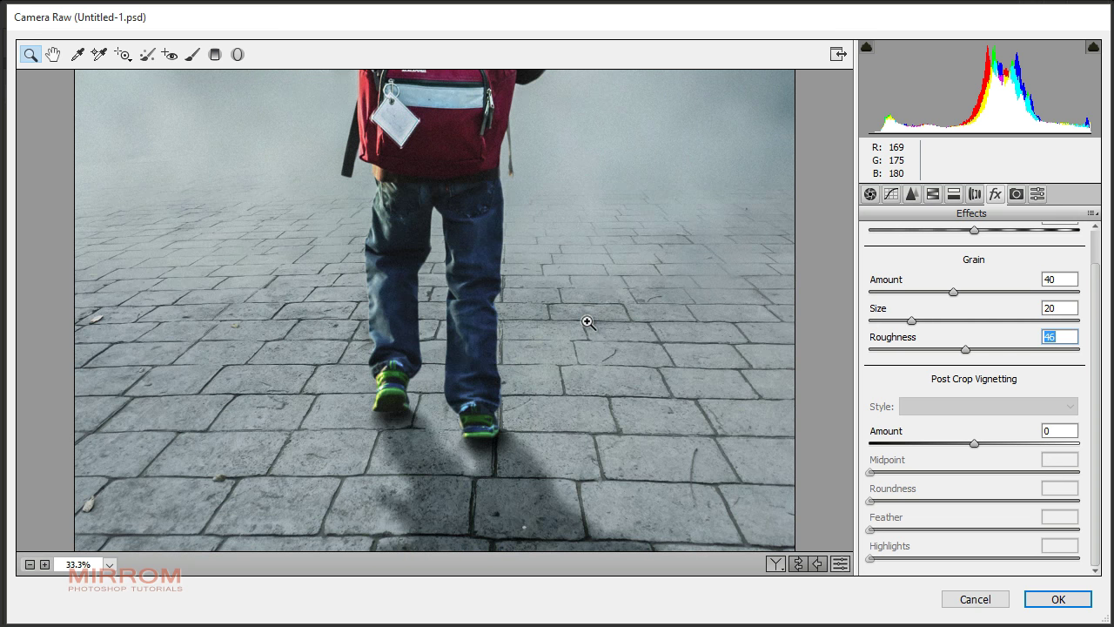
scroll(609, 324, up, 6)
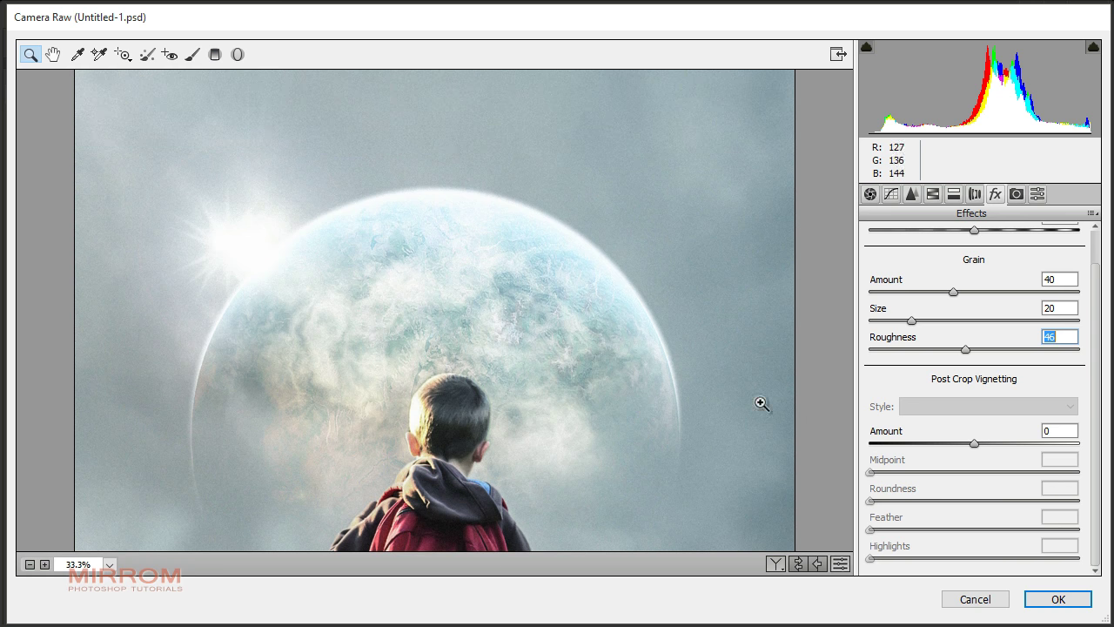
click(1057, 600)
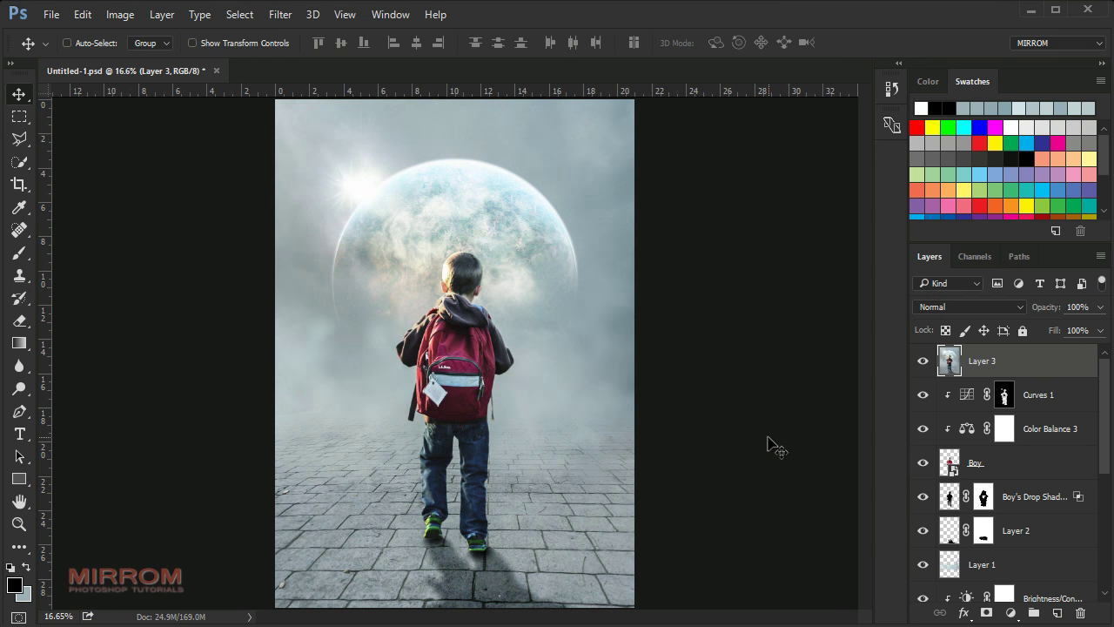
On a new Layer 4, paint a white glow with a large soft brush over the boy.
click(922, 362)
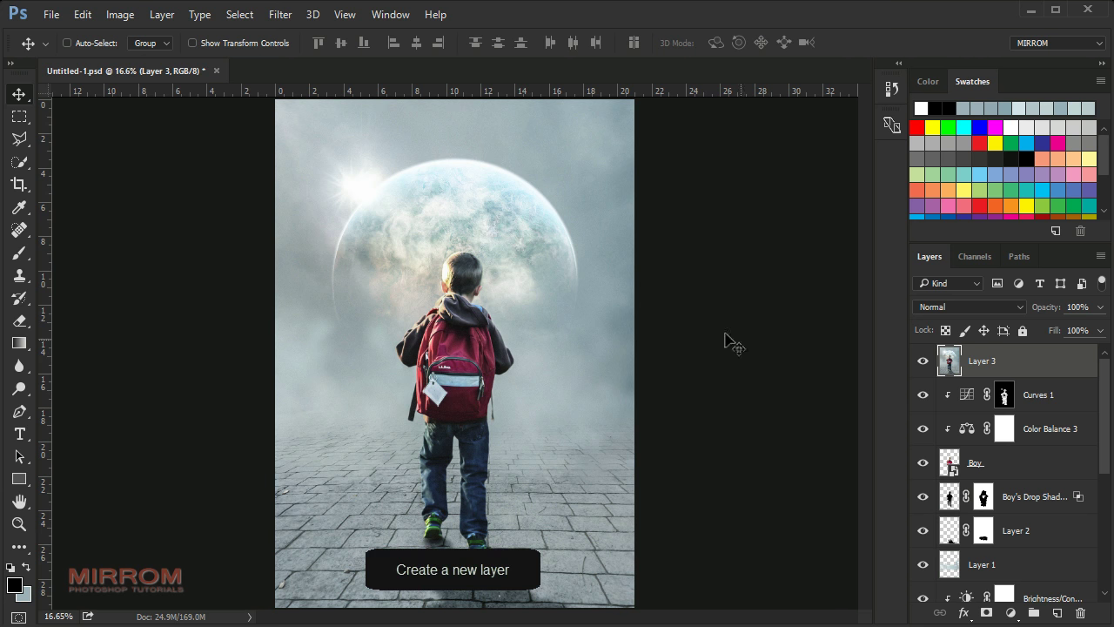
click(1057, 613)
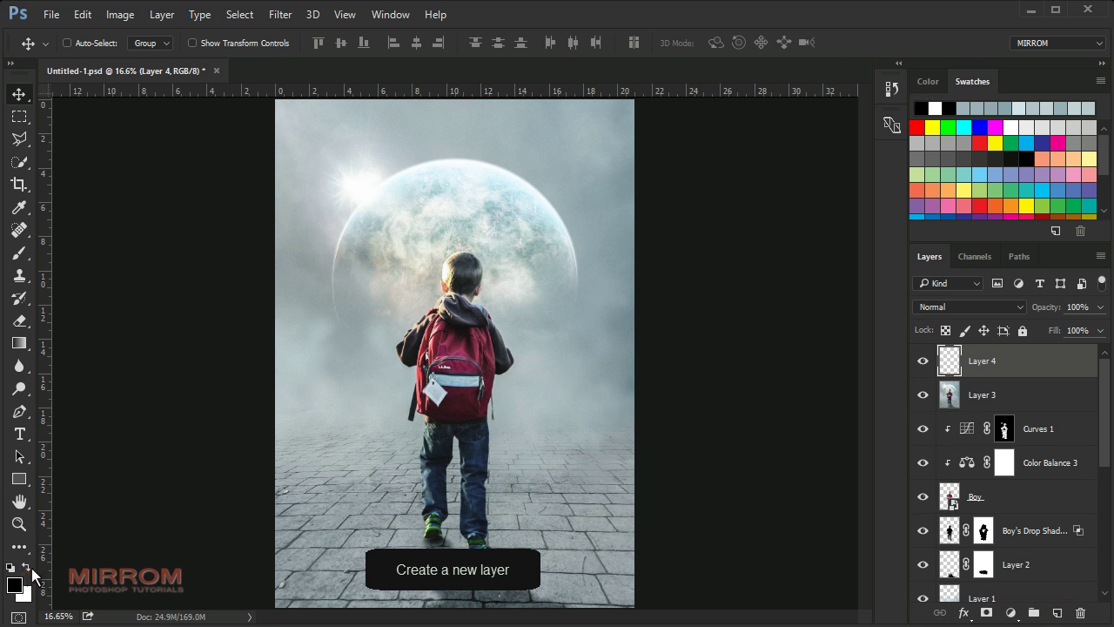
click(25, 566)
key(b)
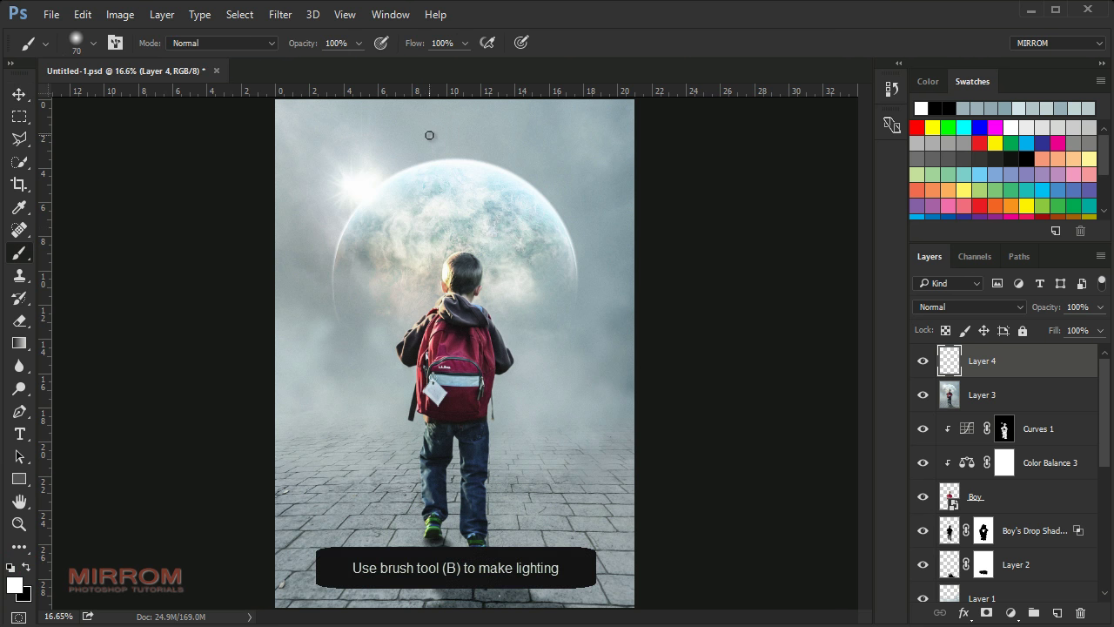
right_click(433, 119)
drag(558, 164, 630, 176)
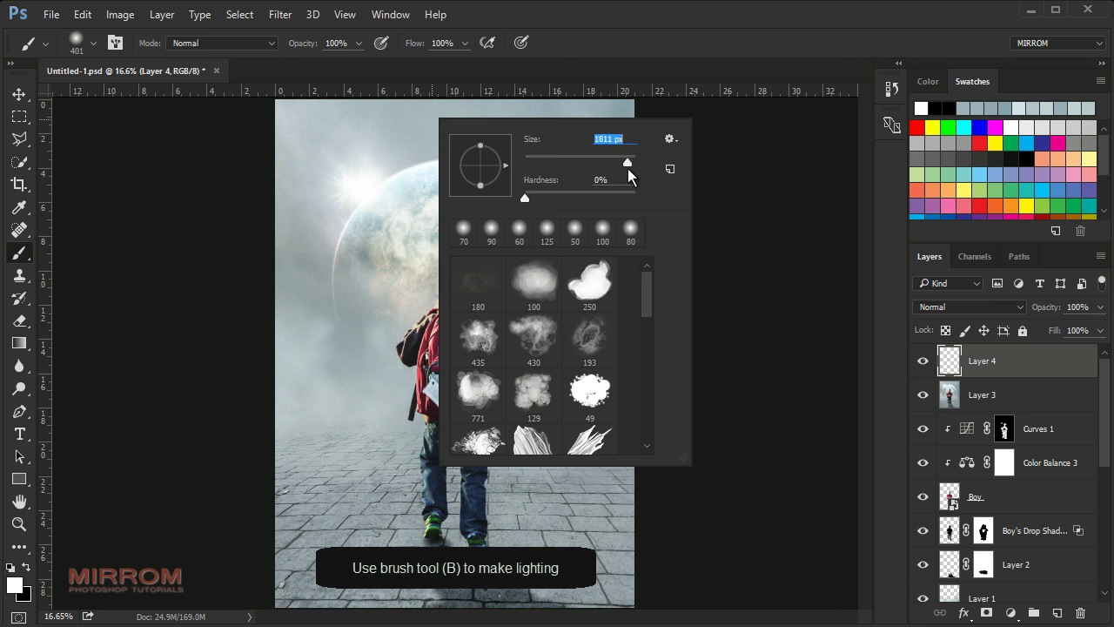
click(397, 256)
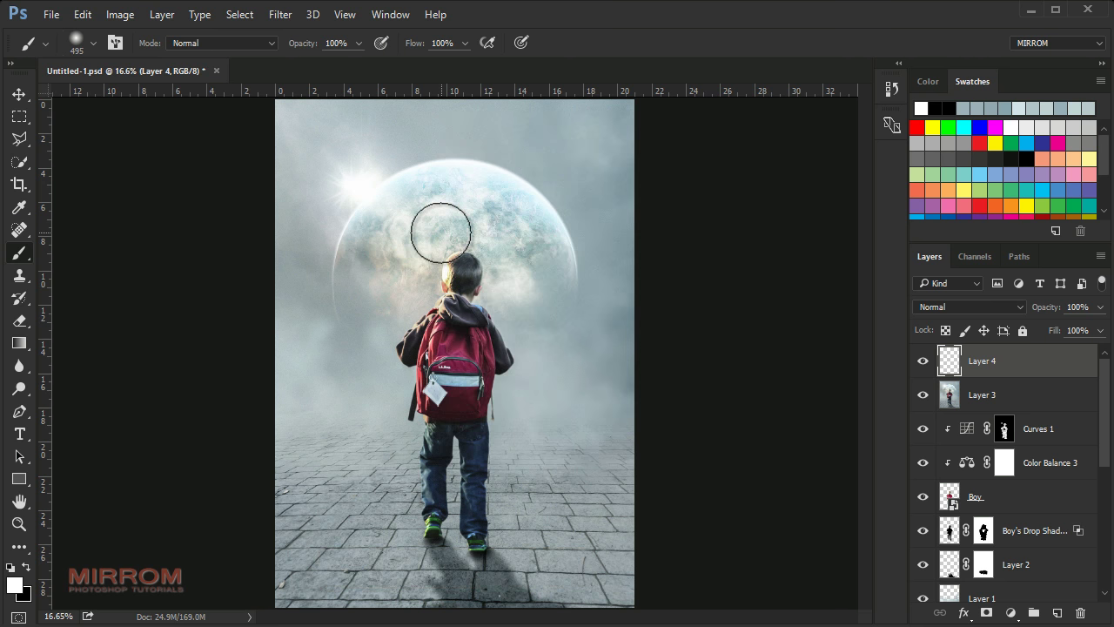
key(bracketright)
key(bracketright)
key(bracketright)
key(bracketright)
key(bracketright)
click(464, 252)
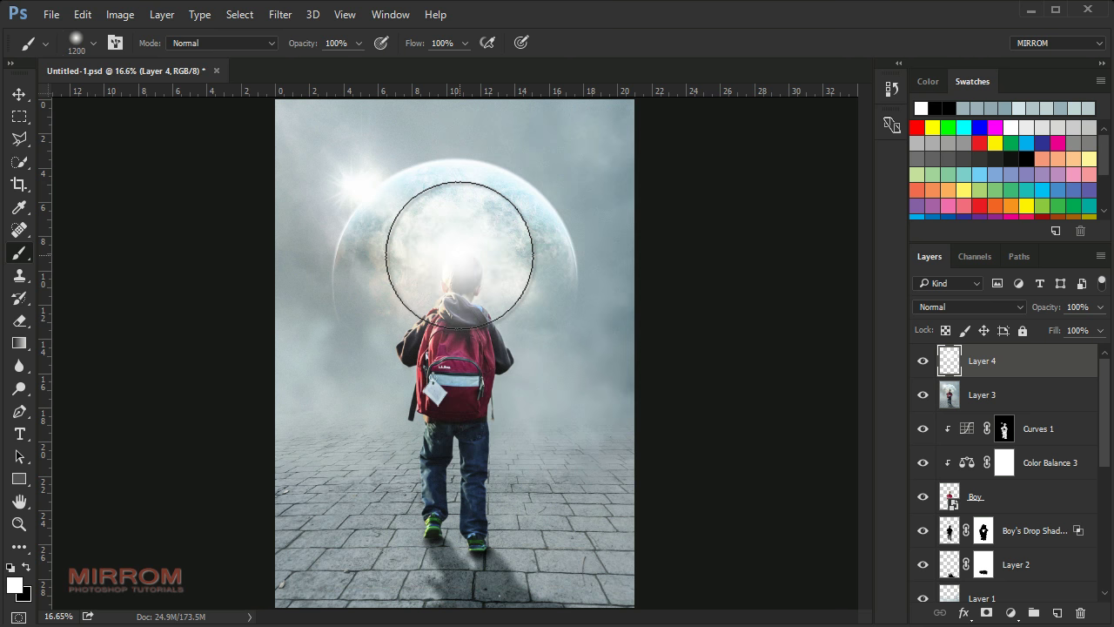
Move and scale the white glow up over the planet with Free Transform.
key(v)
drag(461, 259, 378, 212)
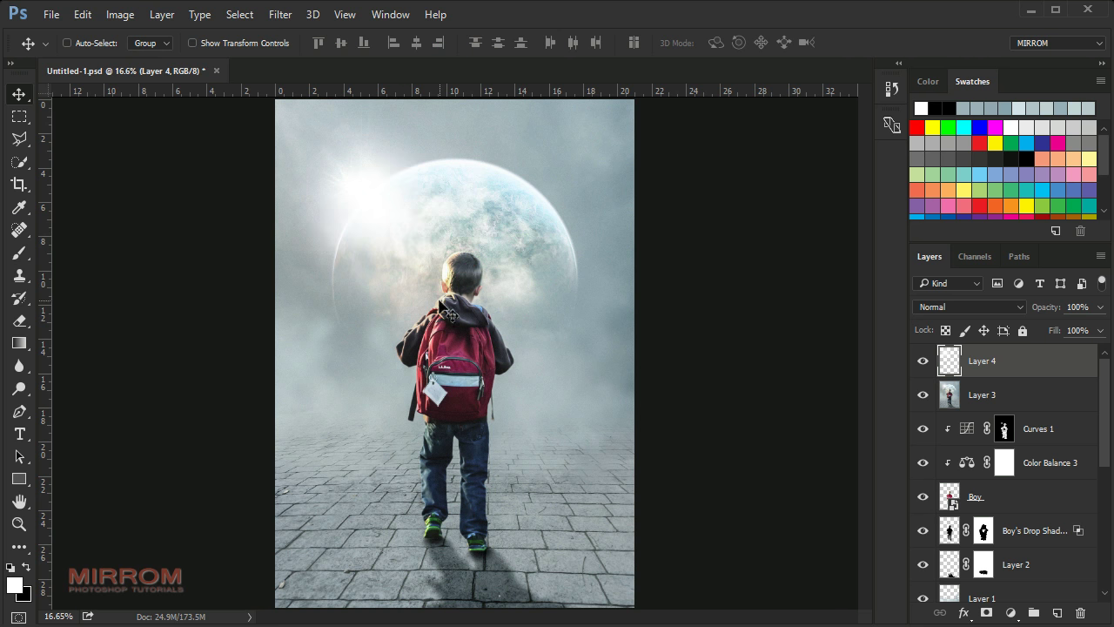
key(ctrl+t)
drag(520, 352, 666, 455)
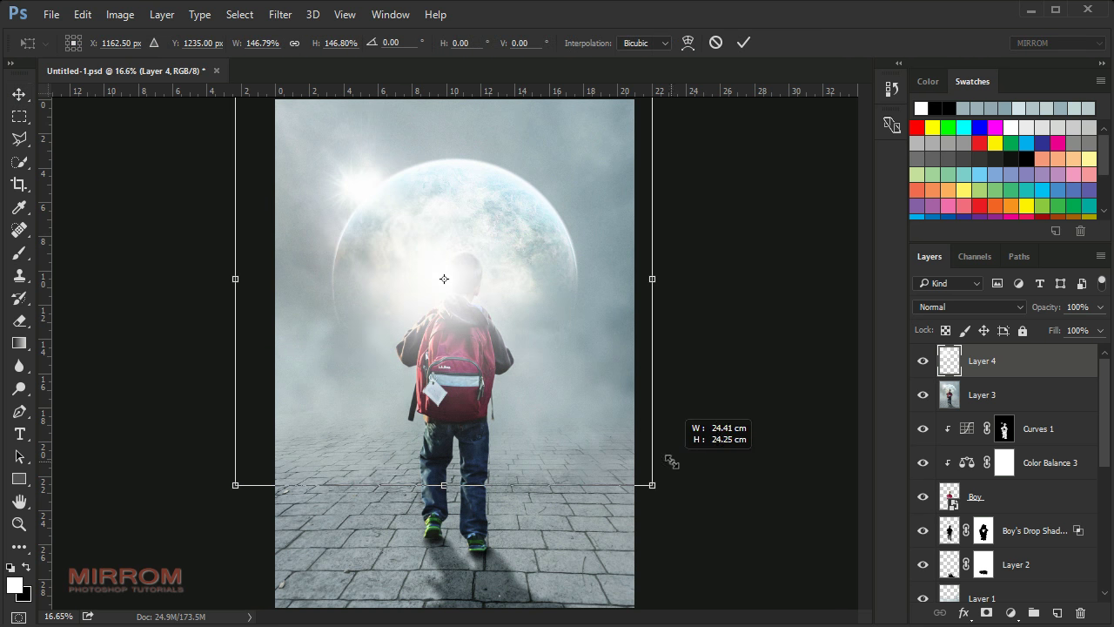
drag(585, 363, 529, 298)
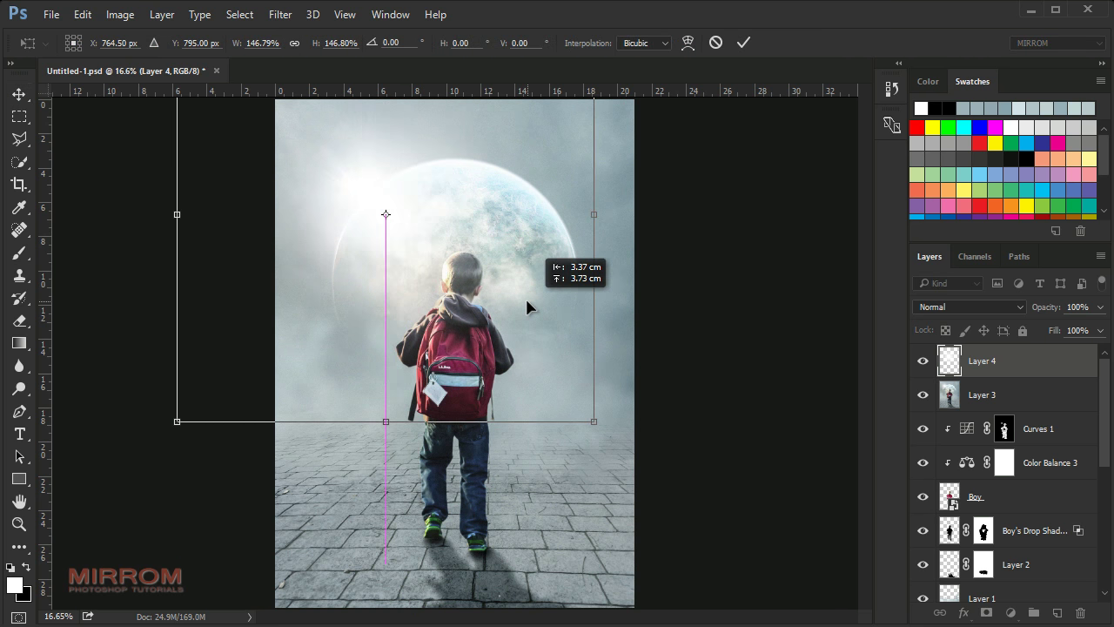
drag(589, 425, 587, 416)
key(Return)
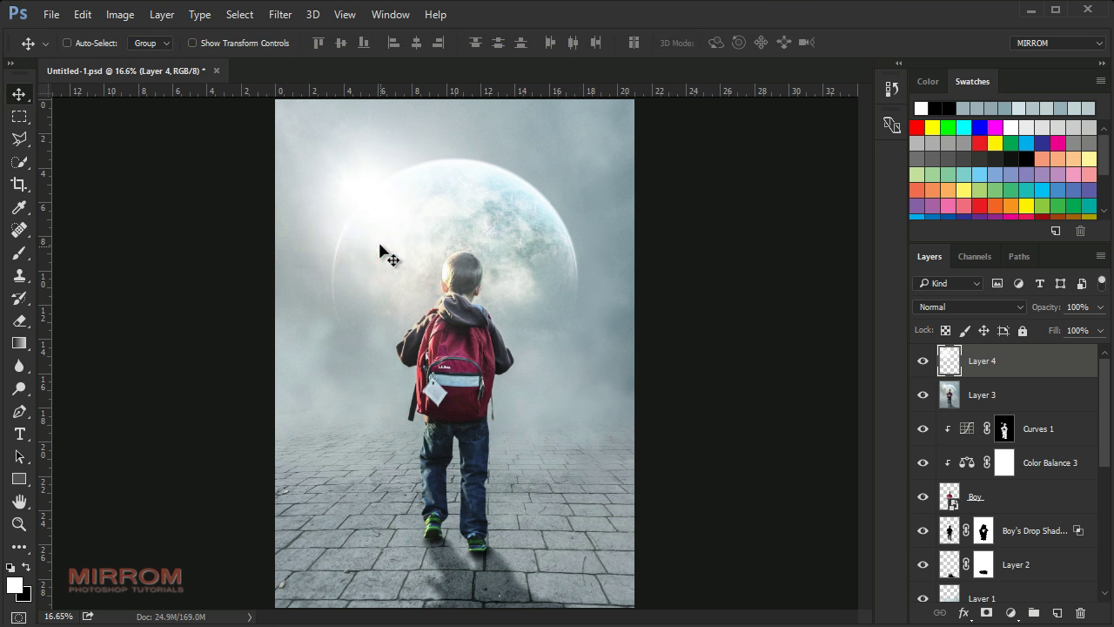
click(386, 224)
Set the glow layer to Overlay blend mode at 67% opacity.
click(949, 307)
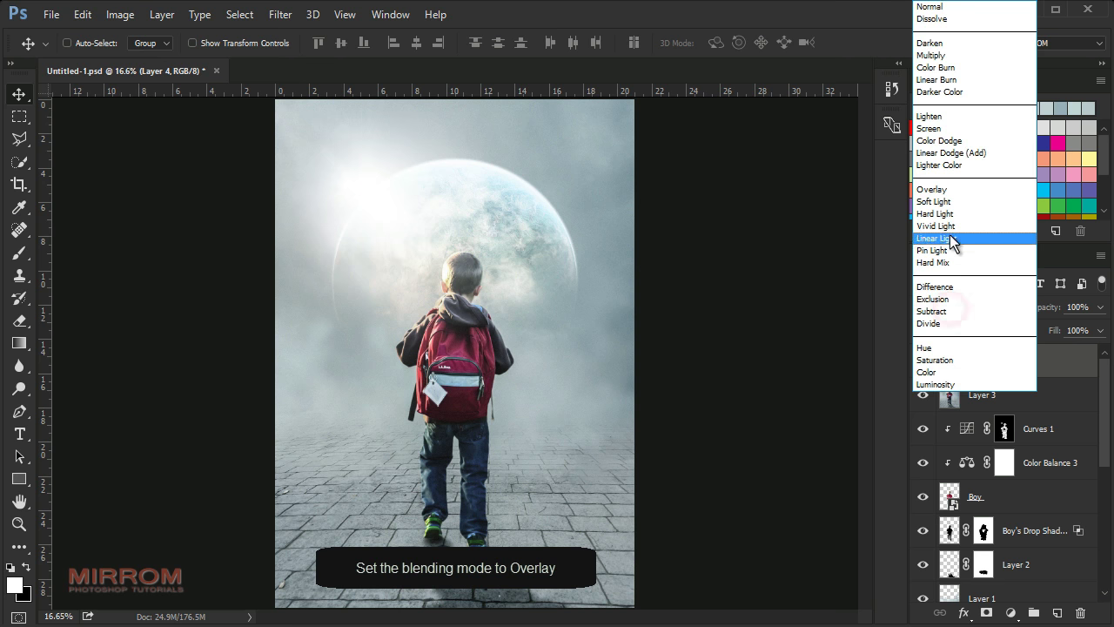
click(942, 189)
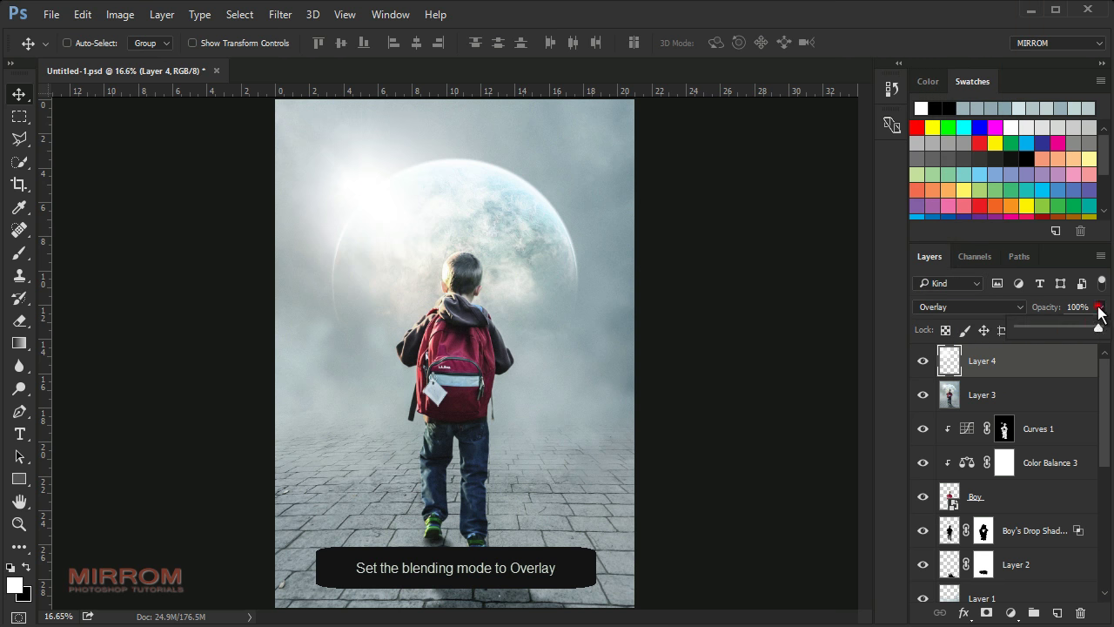
drag(1100, 307, 1071, 328)
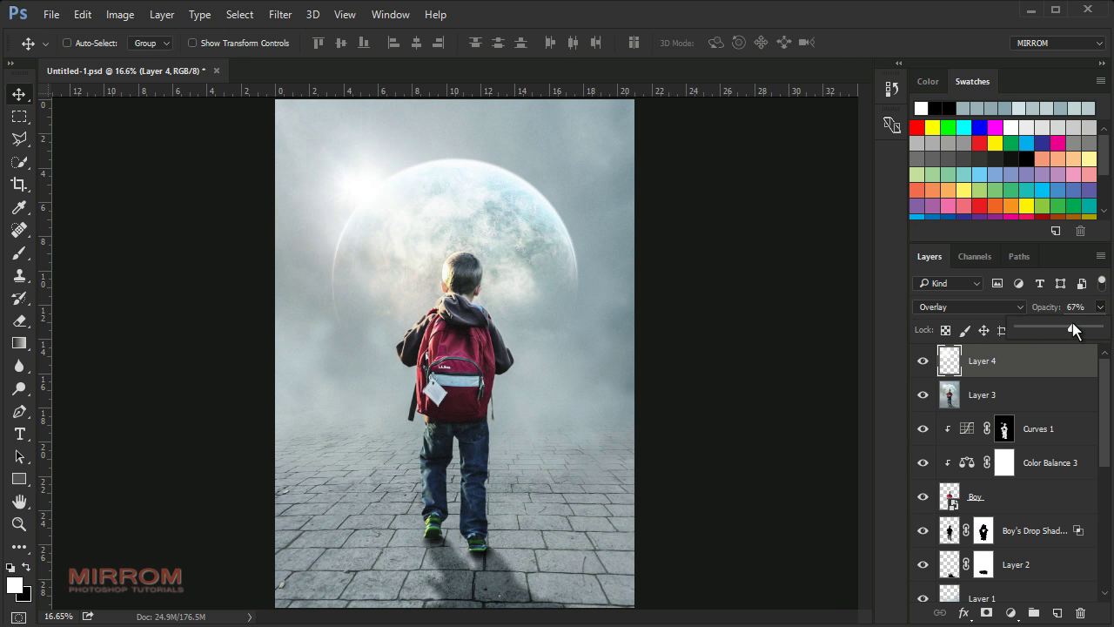
Mask Layer 4's glow to the planet circle using the Planetss mask selection.
scroll(949, 528, down, 3)
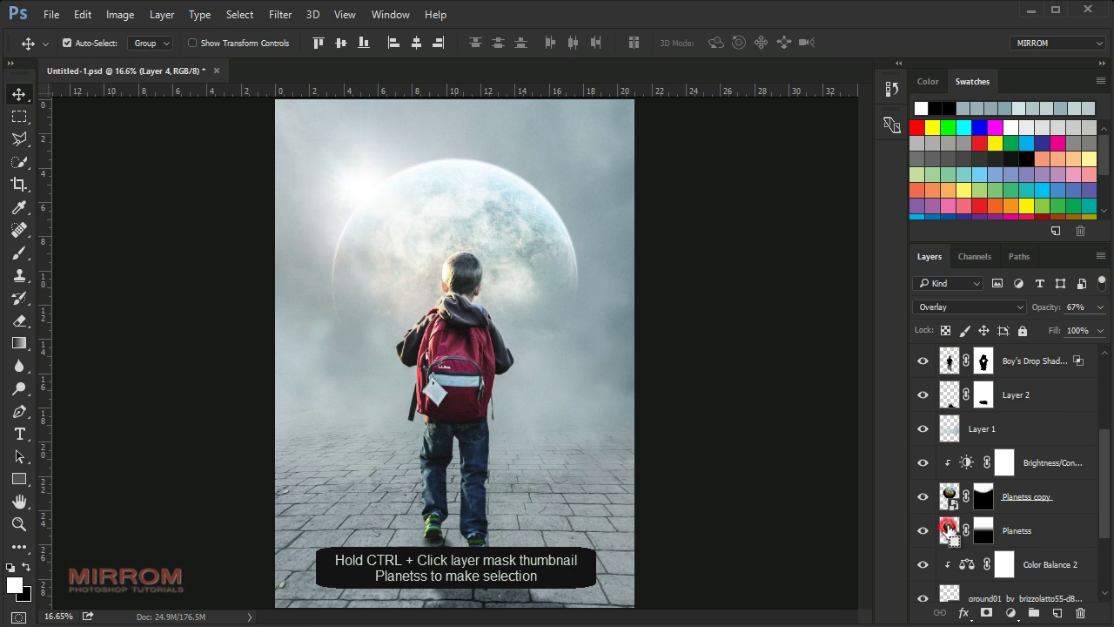
ctrl+click(950, 528)
scroll(983, 417, up, 2)
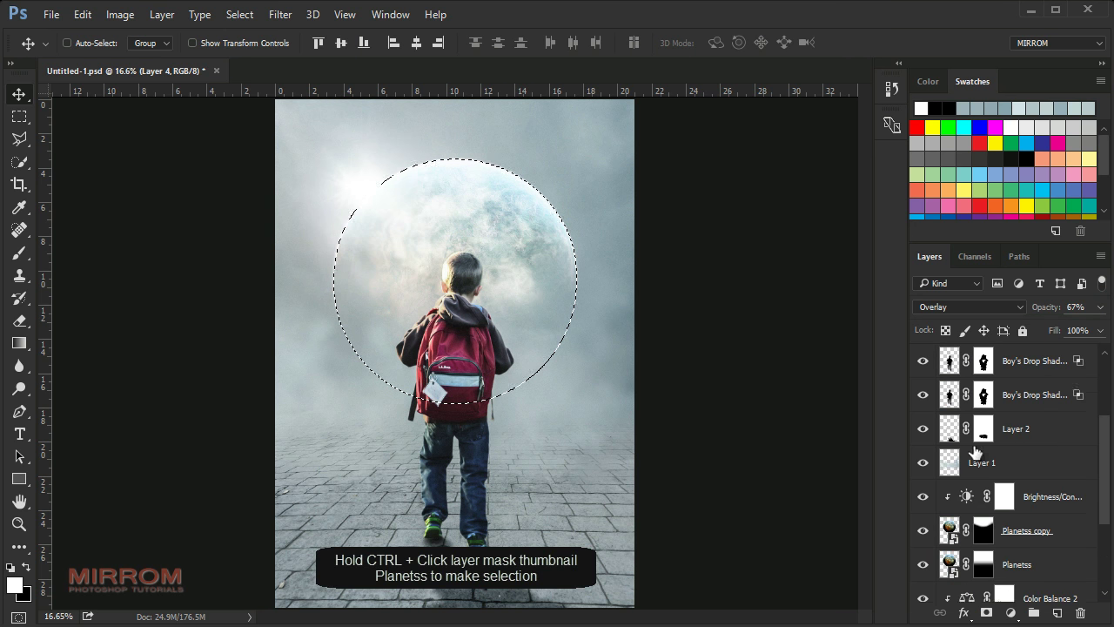
scroll(983, 418, up, 1)
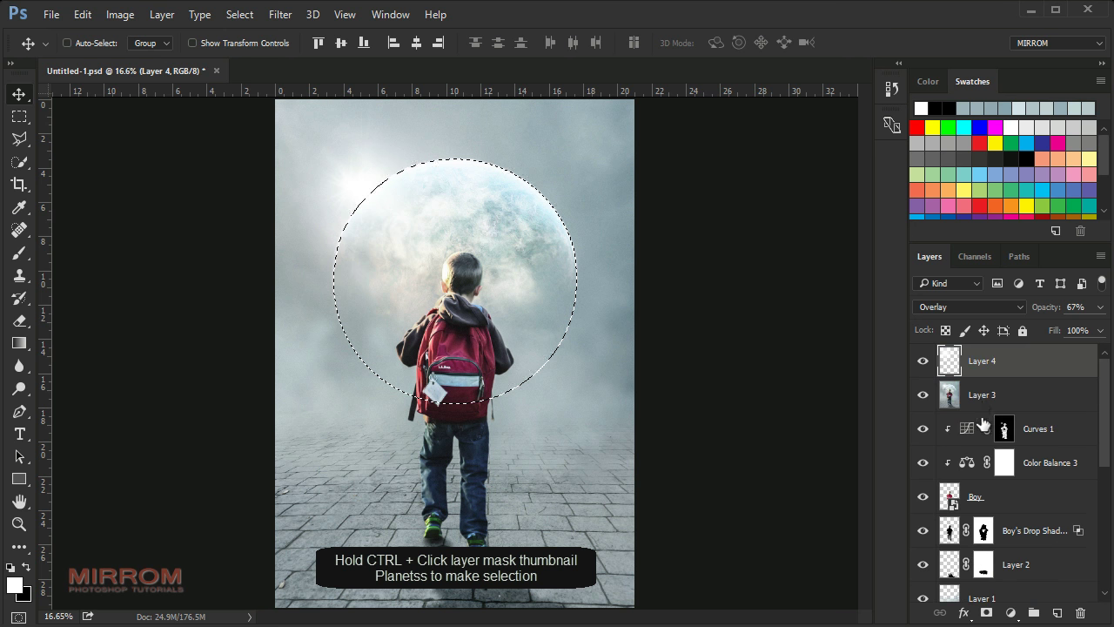
click(987, 612)
click(1043, 362)
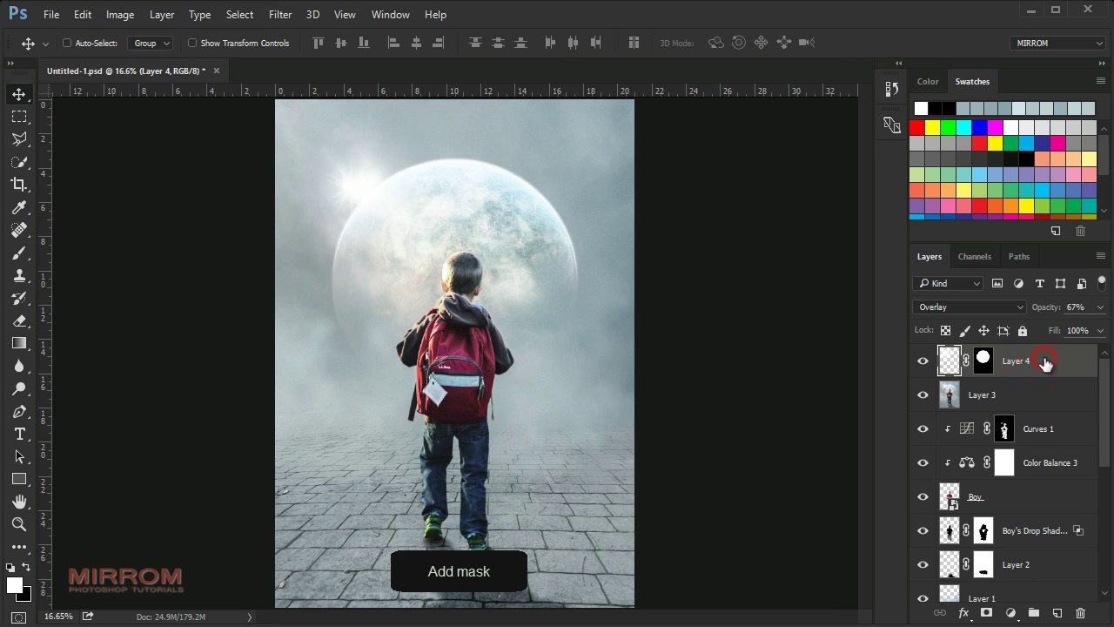
click(982, 360)
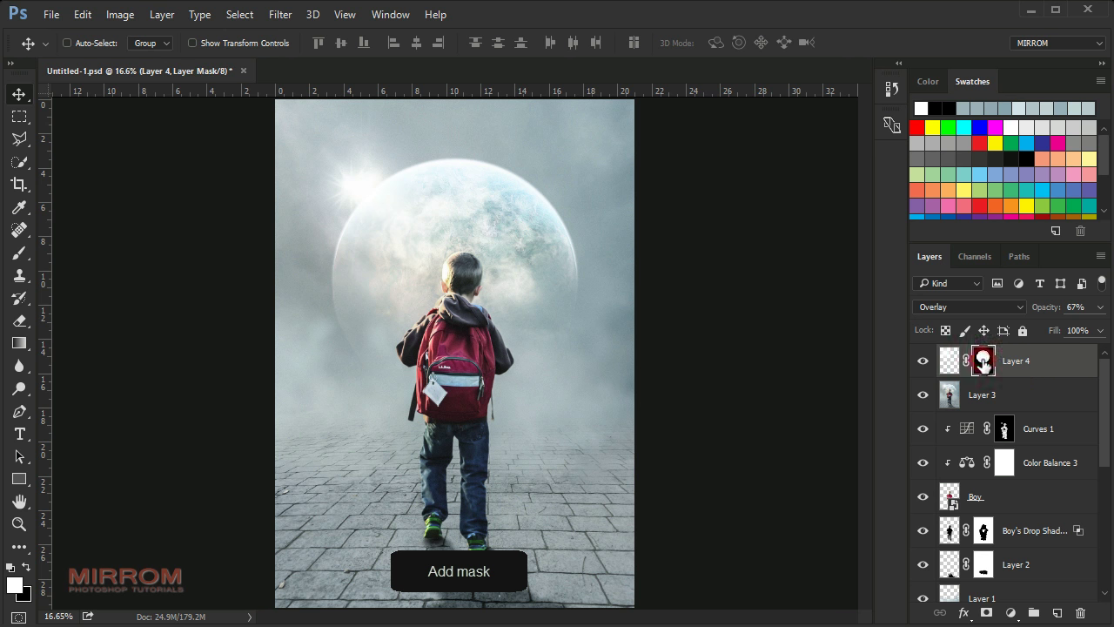
Paint white in the mask with a 600 px brush over the boy's backpack, then duplicate the layer.
key(b)
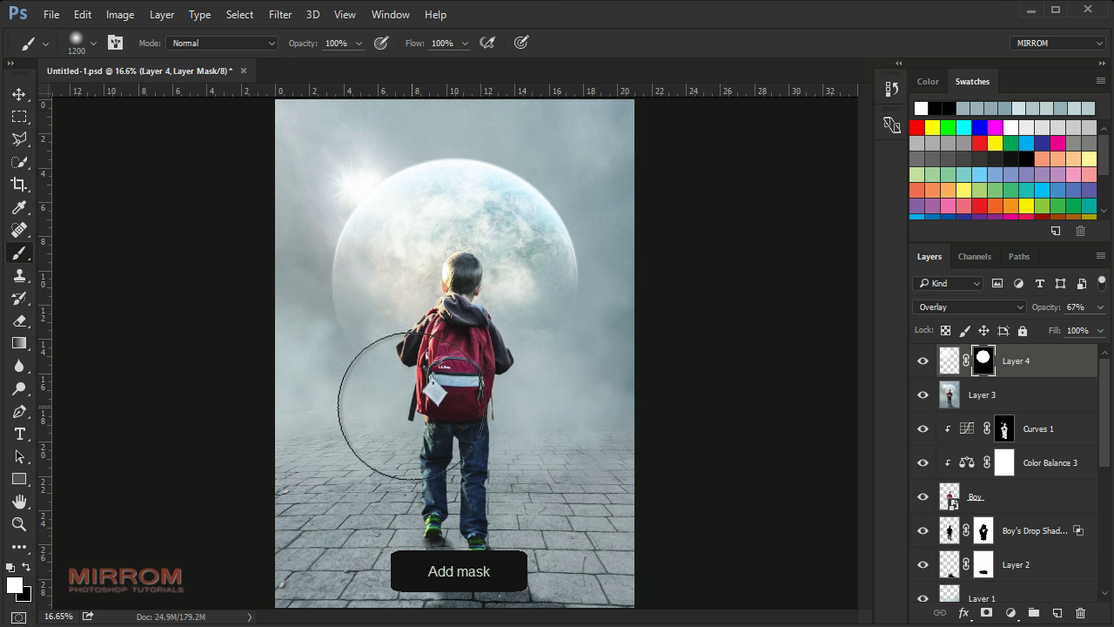
key(bracketleft)
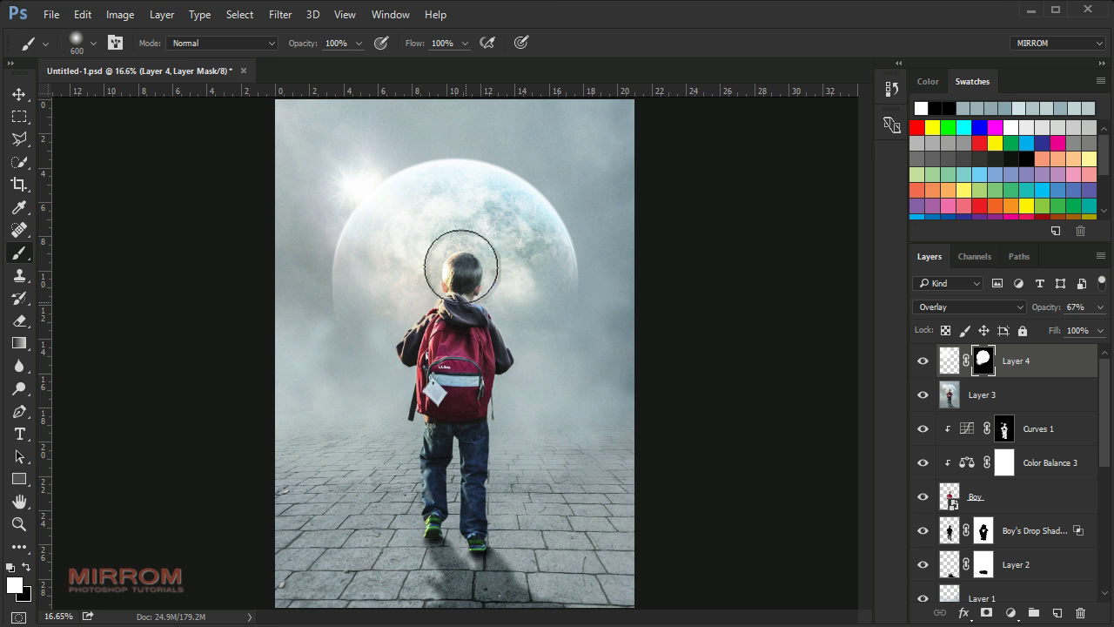
drag(597, 455, 567, 490)
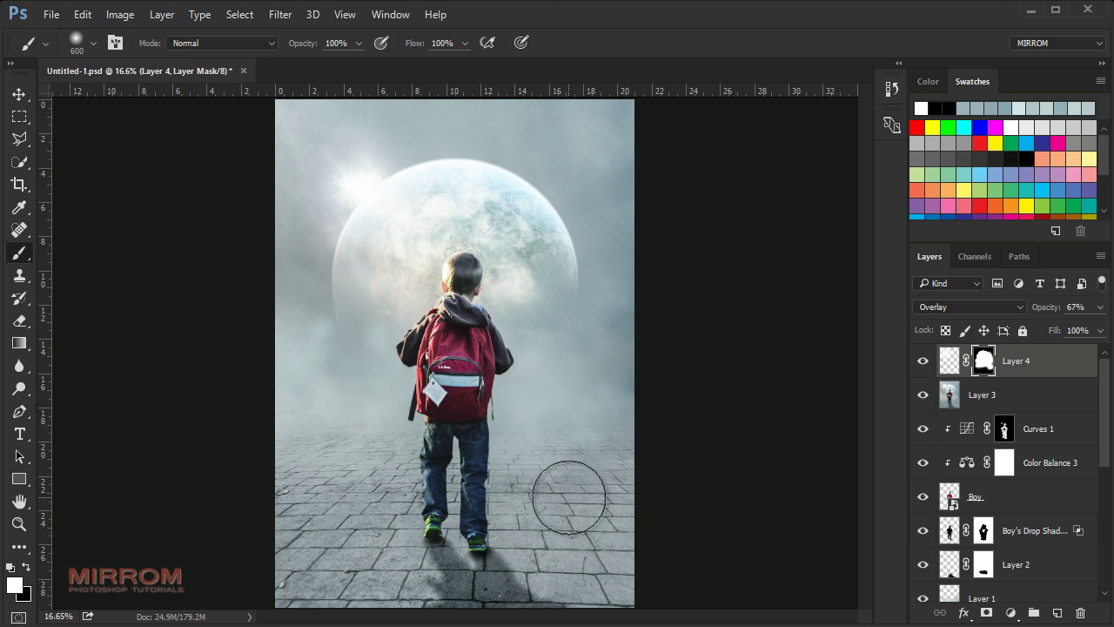
key(v)
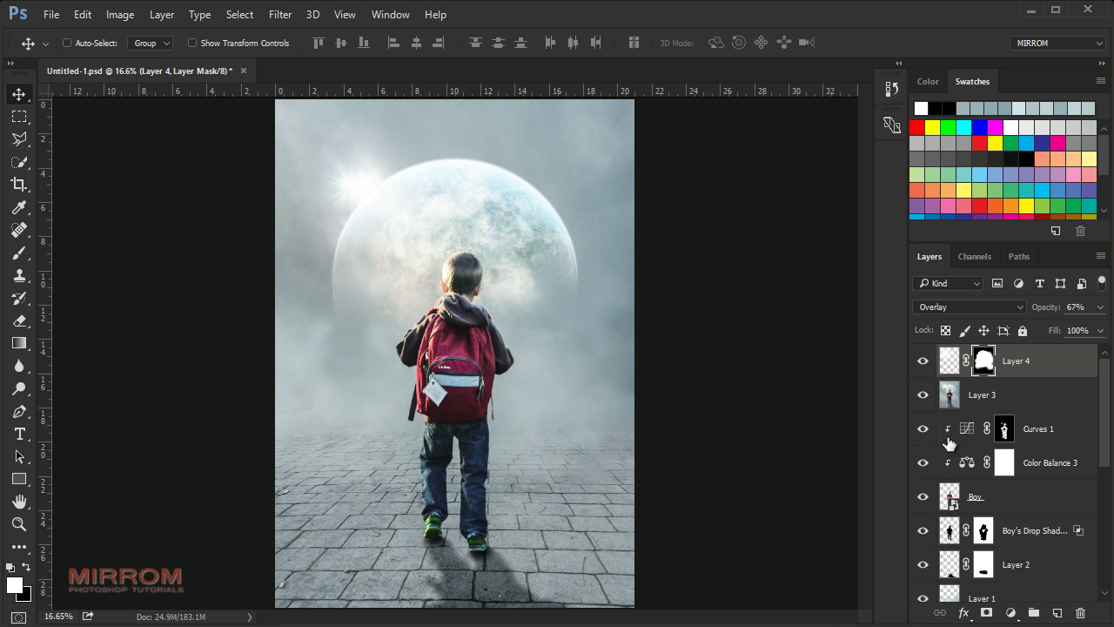
key(ctrl+j)
Set Layer 4 copy to Soft Light blend mode at 56% opacity.
click(1010, 307)
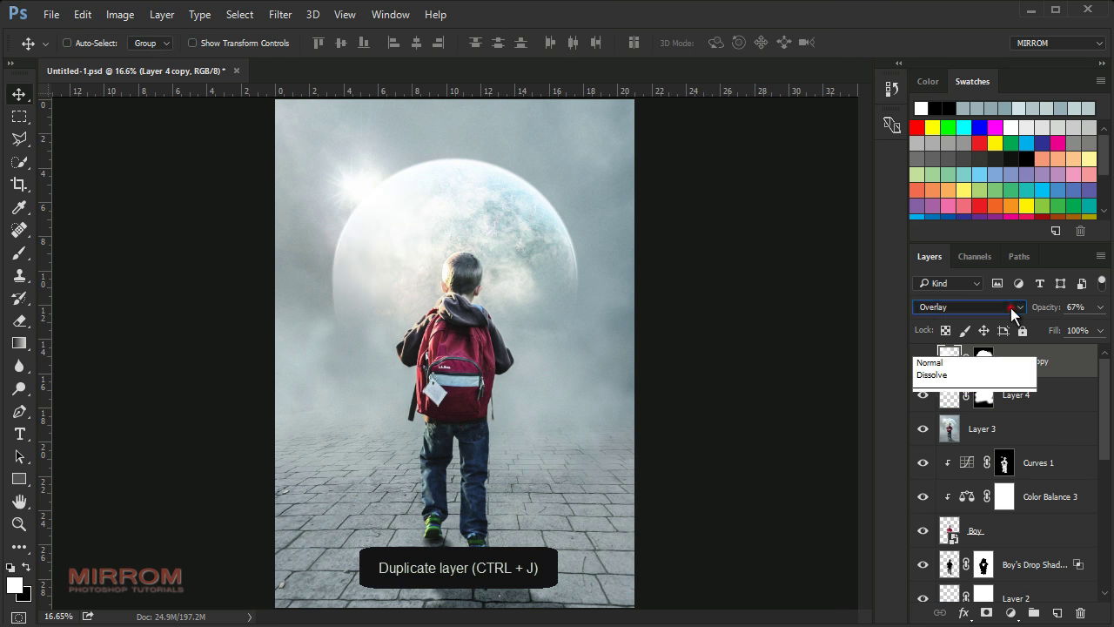
click(974, 202)
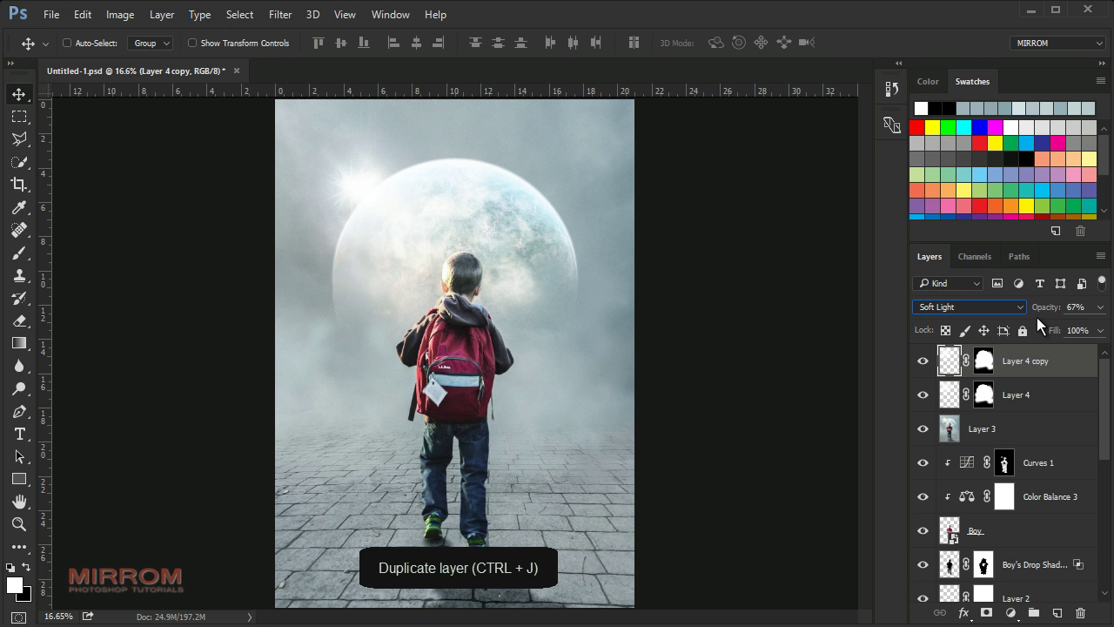
drag(1055, 310, 1047, 312)
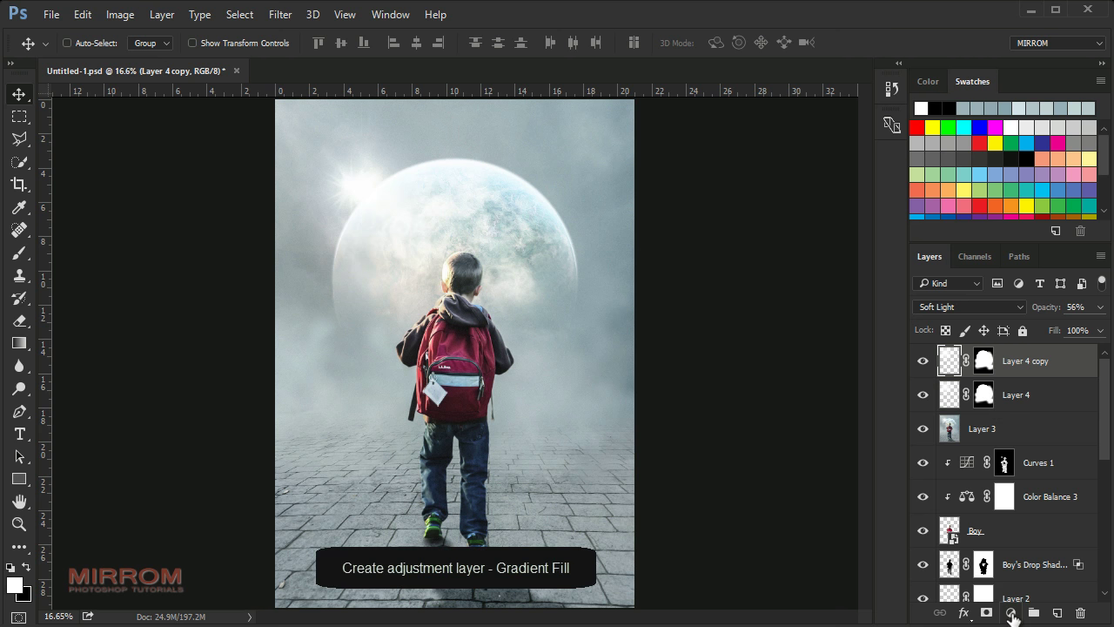
Add a Gradient Fill layer running from dark #2c3638 to a transparent right stop.
click(1011, 615)
click(1021, 257)
click(668, 237)
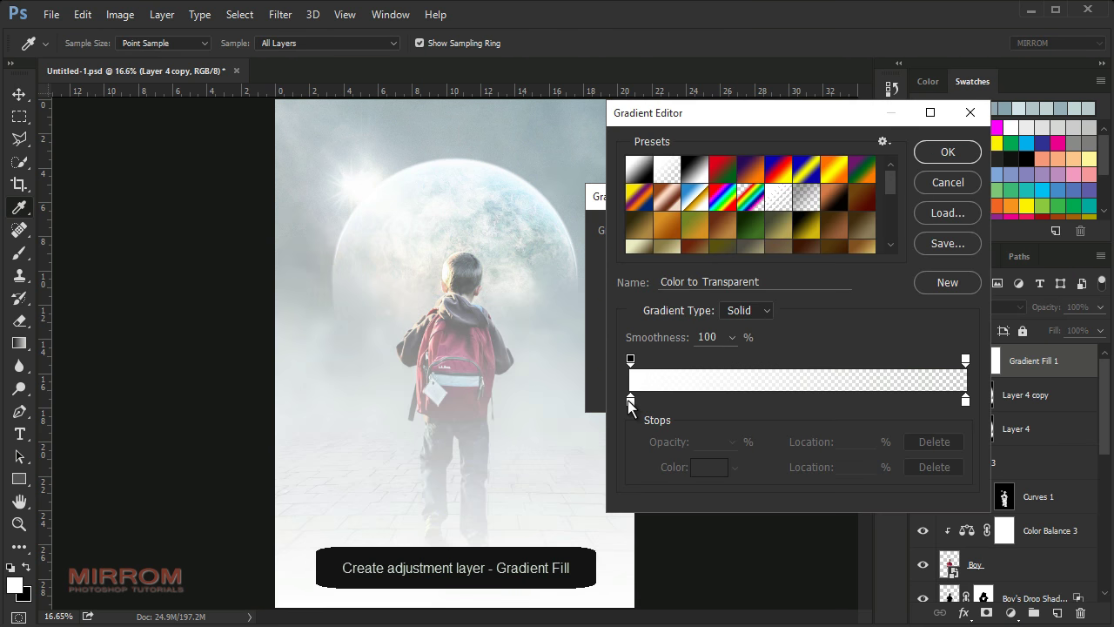
click(630, 402)
click(708, 467)
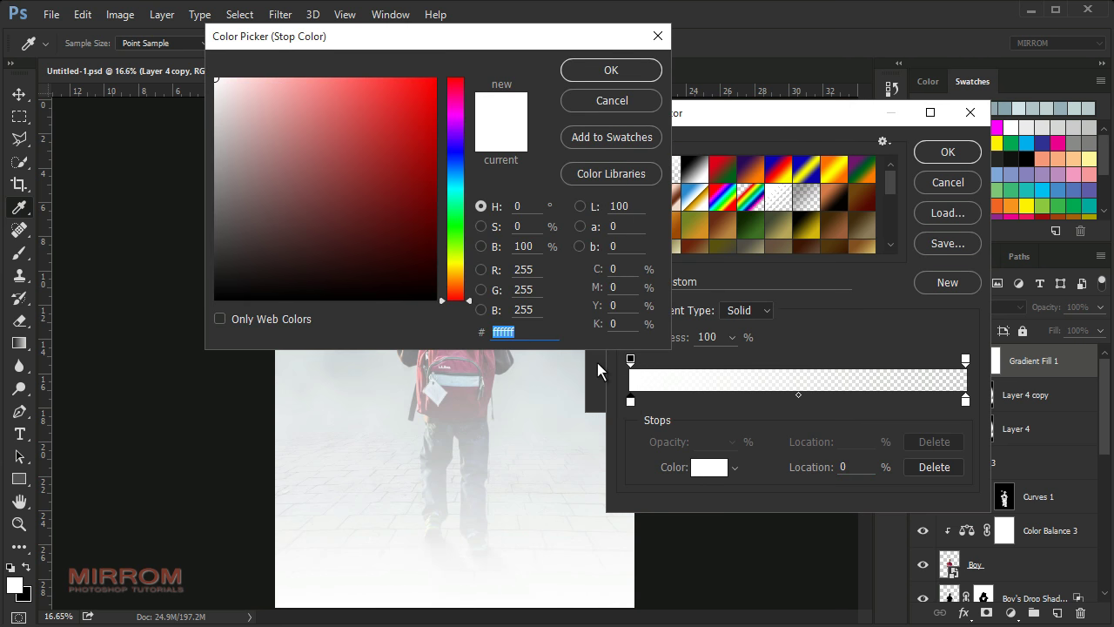
text(2c36)
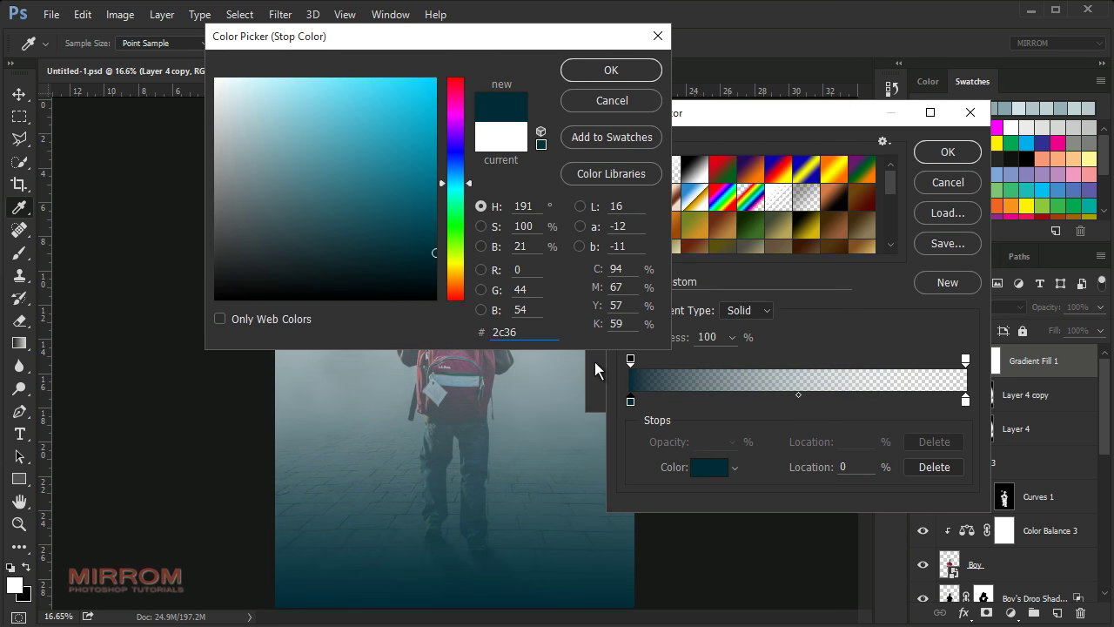
text(38)
drag(543, 333, 472, 335)
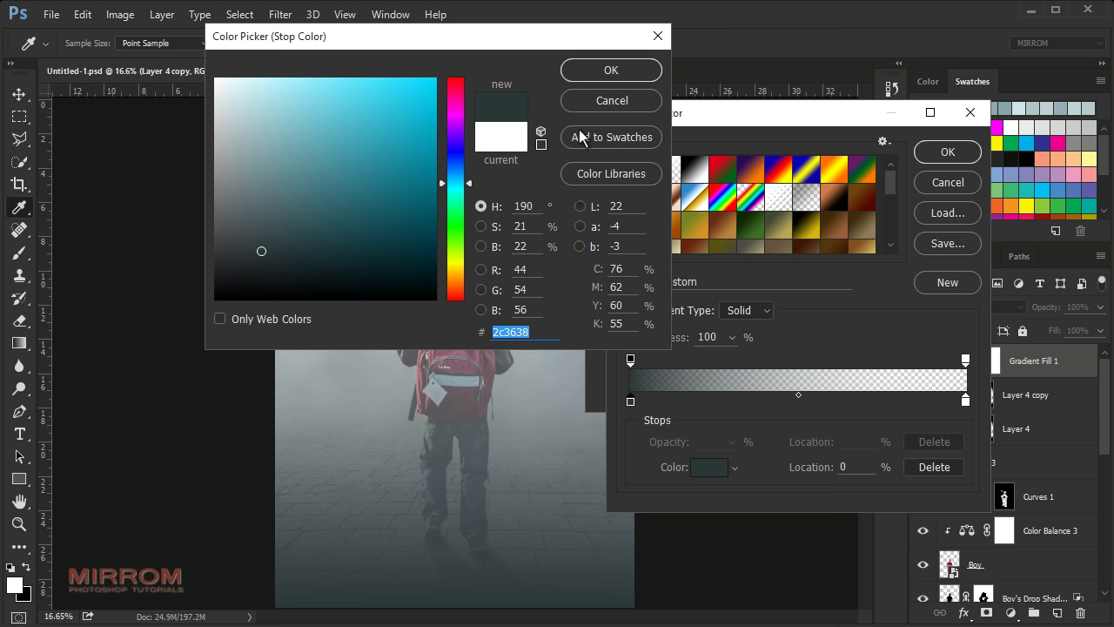
click(600, 70)
click(964, 359)
drag(669, 445, 705, 450)
click(945, 164)
Make the gradient Radial, reversed, with Scale raised to 122%.
click(709, 258)
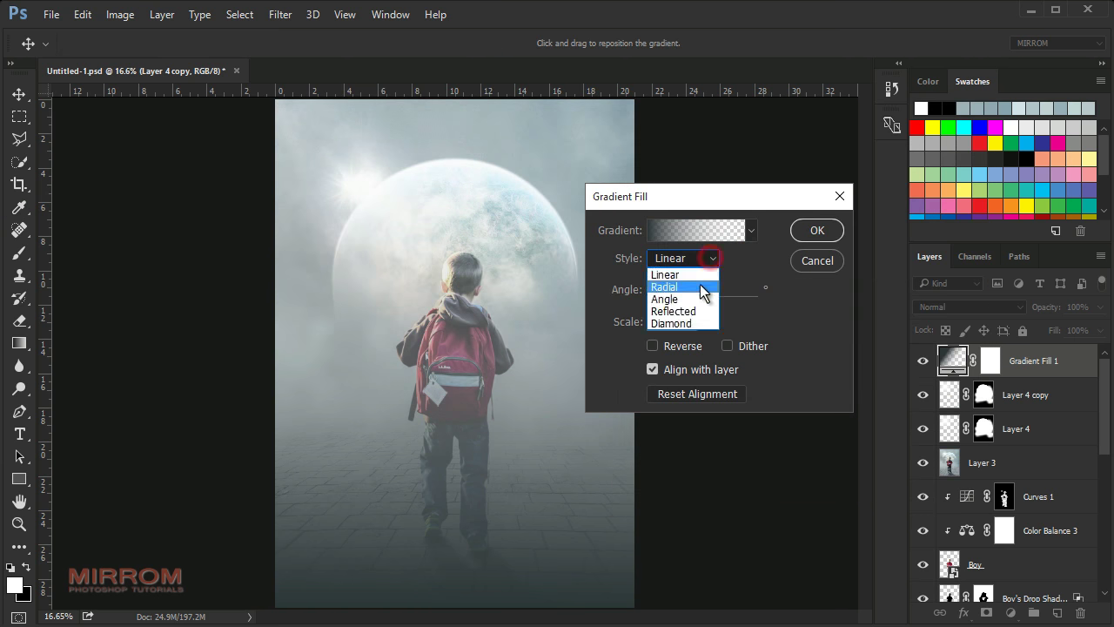
click(700, 283)
click(654, 346)
drag(617, 322, 628, 327)
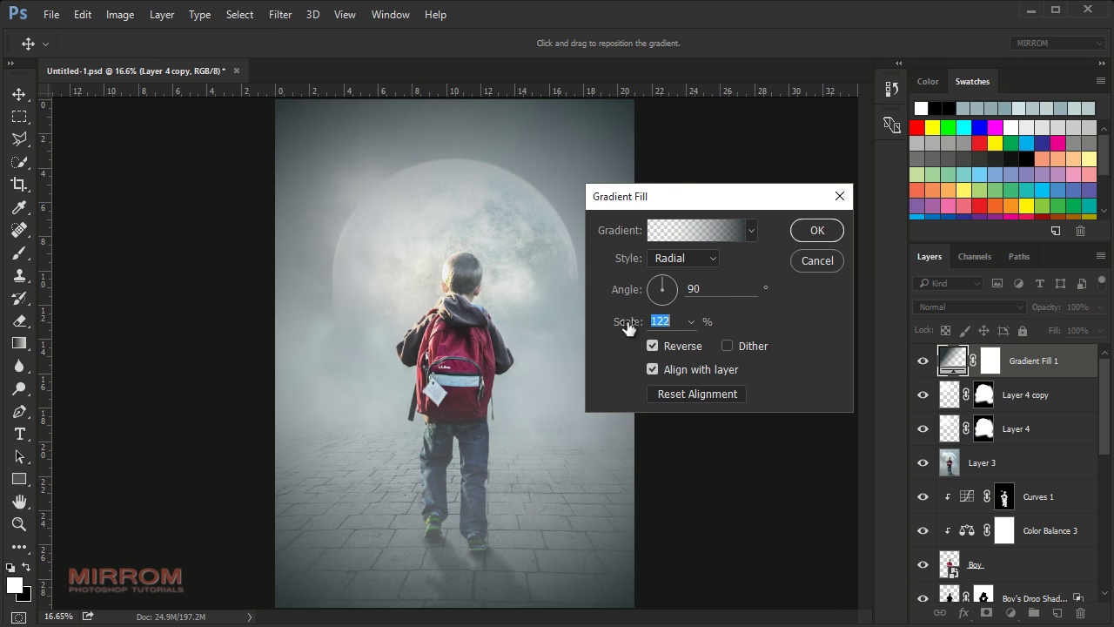
Confirm the gradient fill and set Gradient Fill 1 to Multiply blend mode.
click(822, 234)
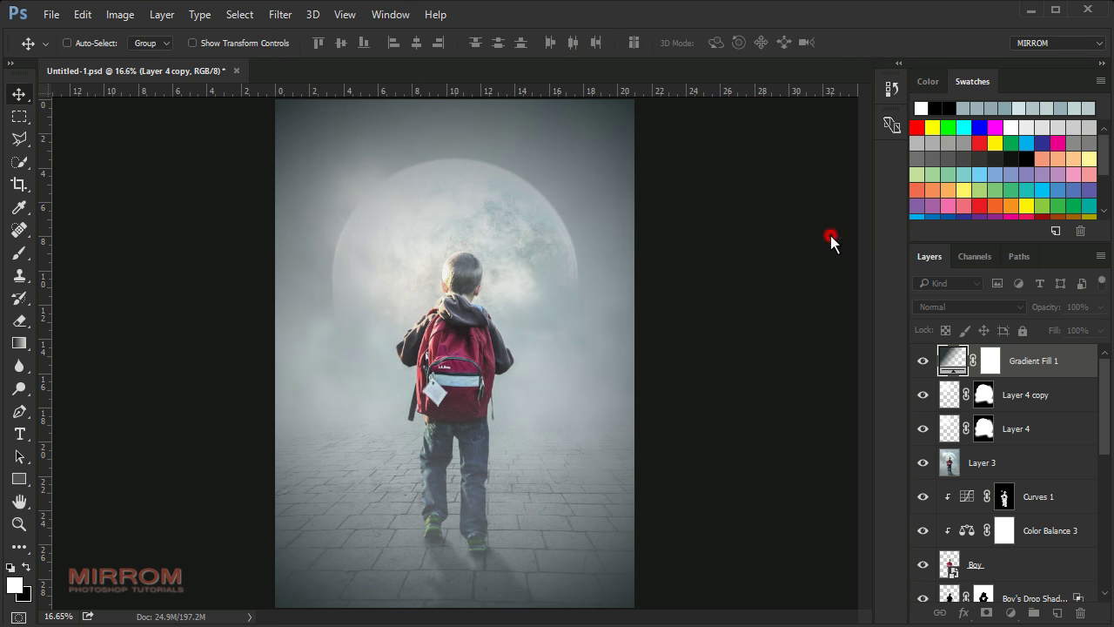
click(930, 306)
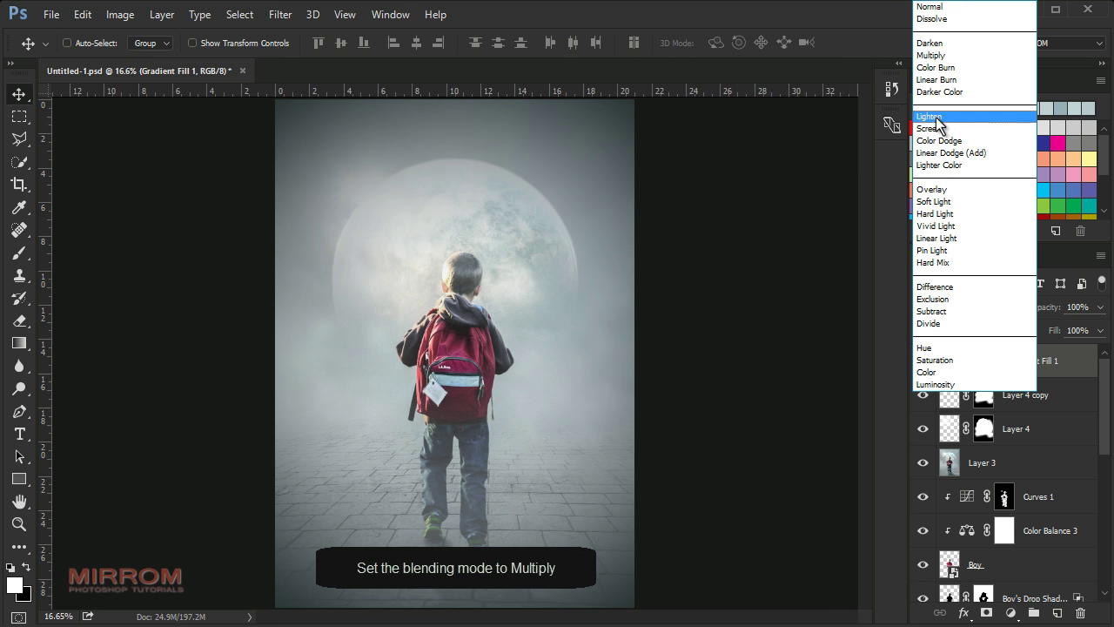
click(941, 57)
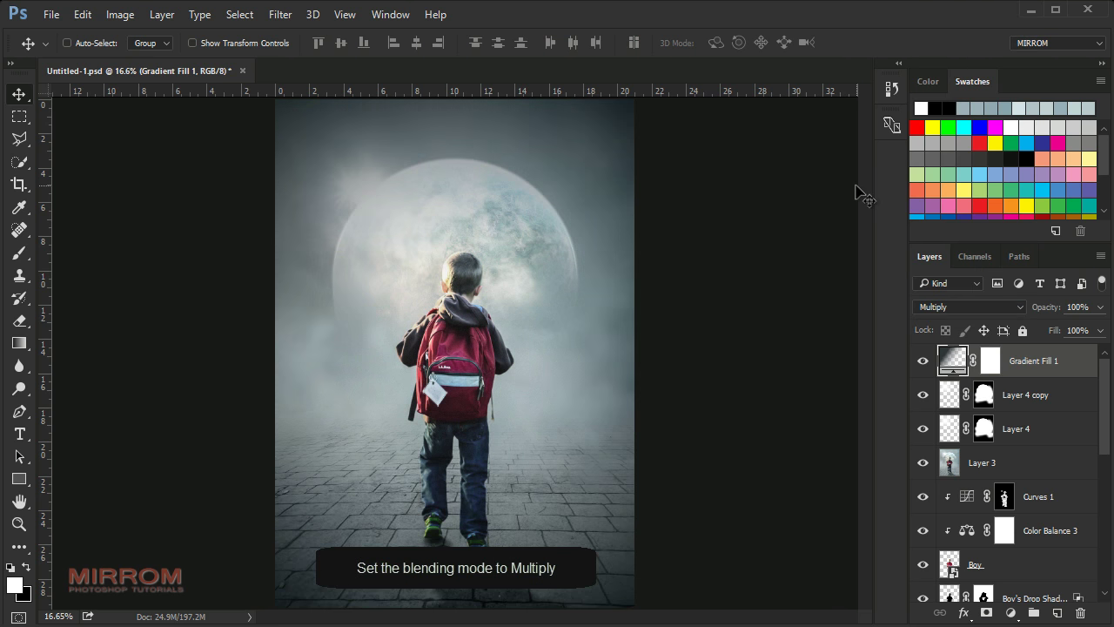
Inspect the planet top, then fit the view and place a vertical guide at 10.50 cm centre.
ctrl+click(446, 166)
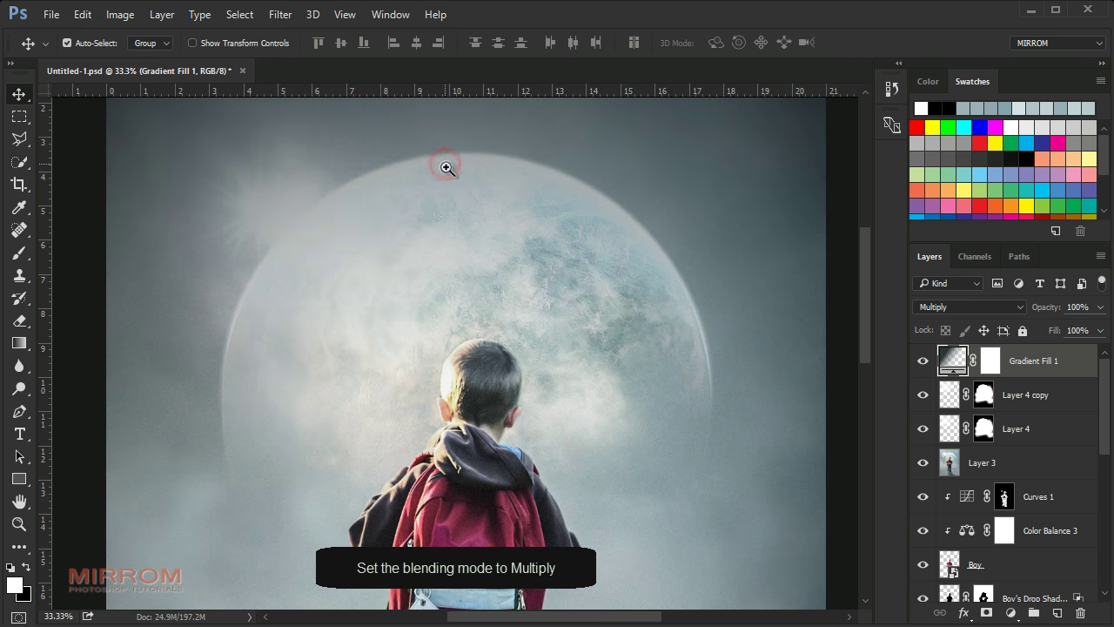
scroll(493, 249, down, 4)
scroll(500, 297, down, 2)
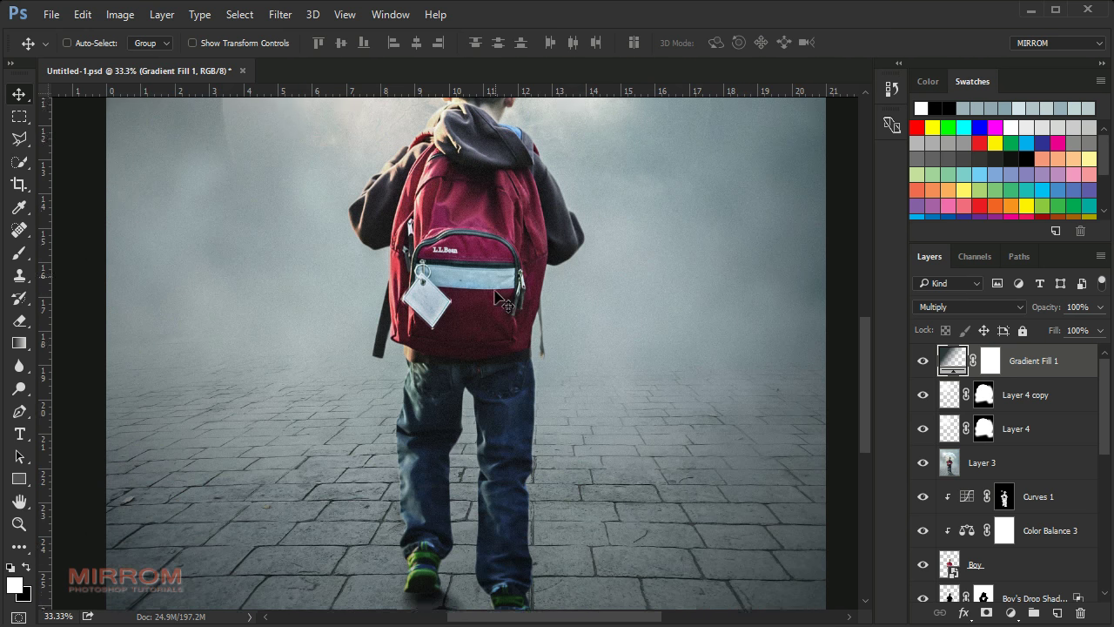
scroll(496, 296, down, 3)
scroll(497, 294, up, 1)
scroll(497, 287, up, 4)
scroll(500, 274, up, 3)
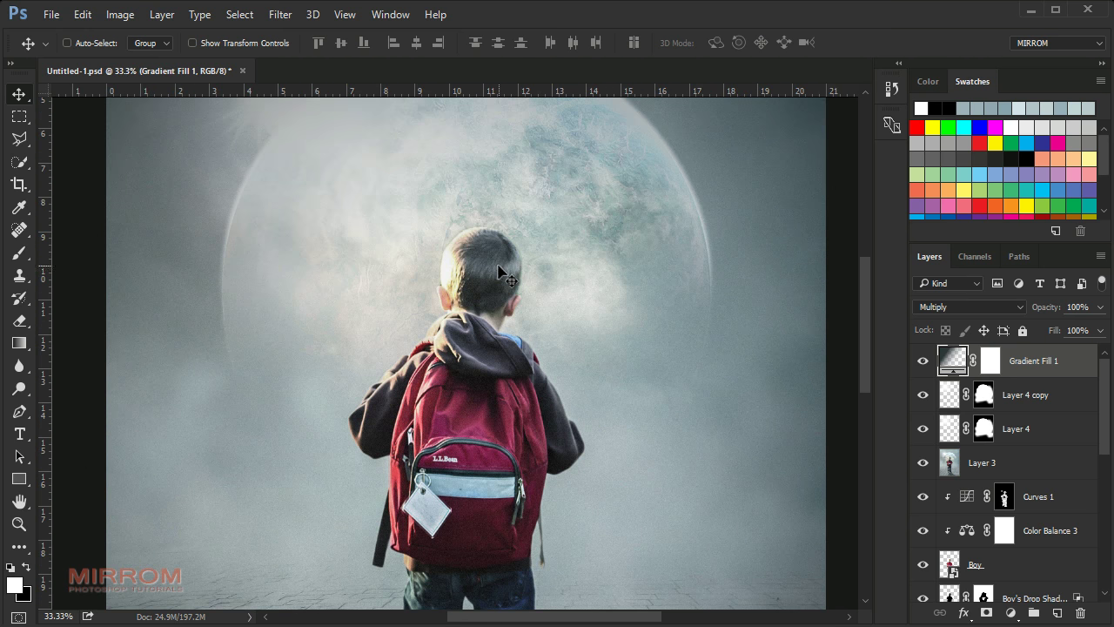
key(ctrl+0)
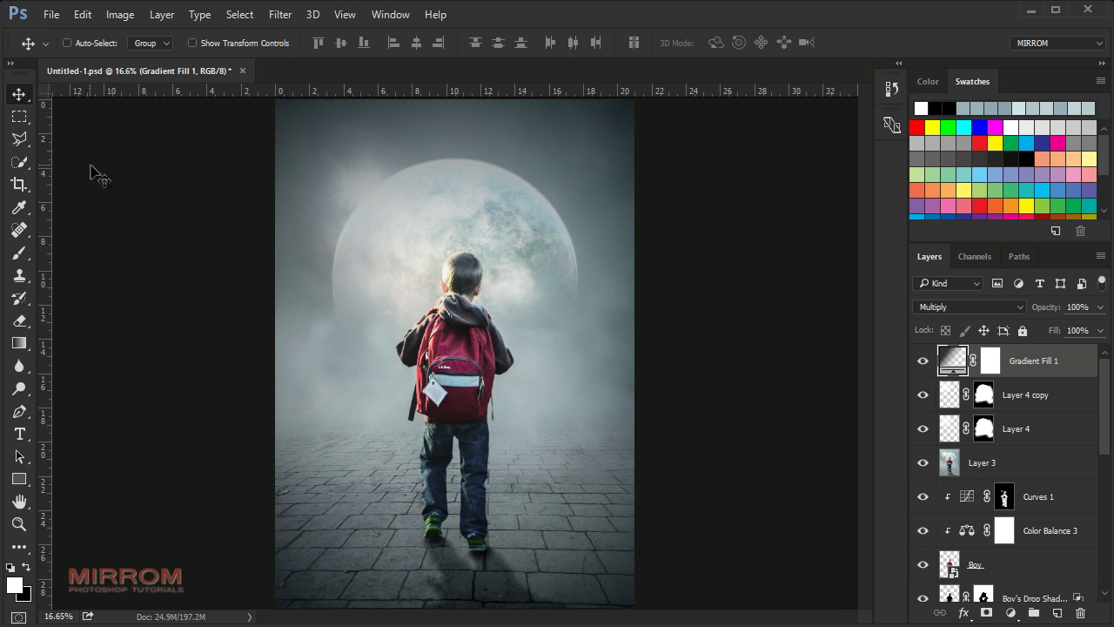
drag(41, 170, 456, 214)
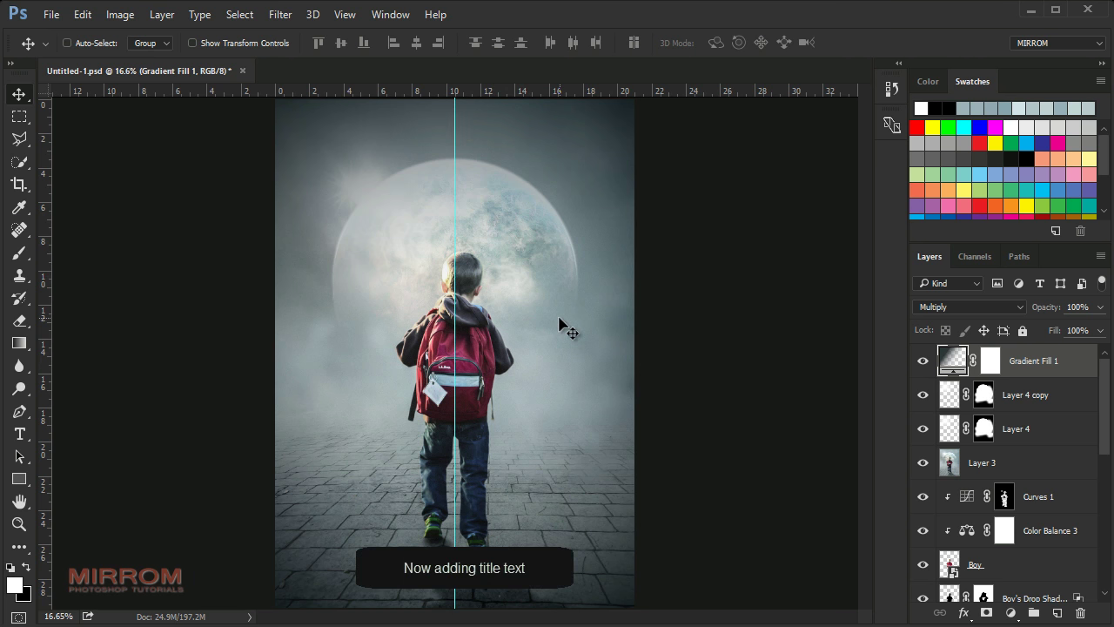
Add a white 'LITTLE BOY' title in Bauhaus 93 at 77 pt above the planet.
click(21, 434)
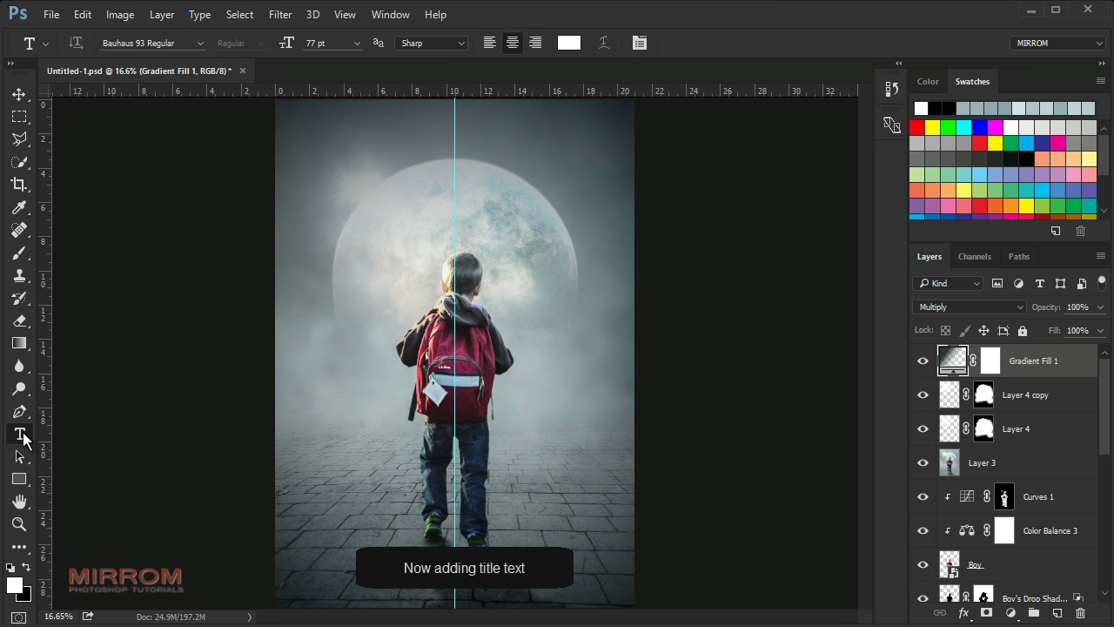
click(639, 42)
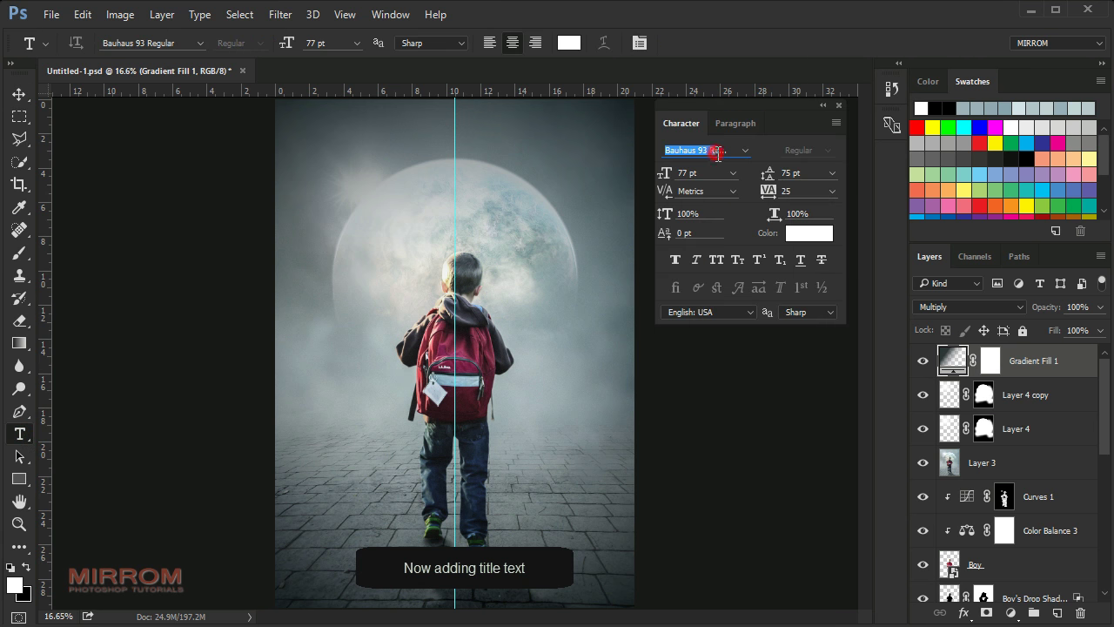
click(710, 172)
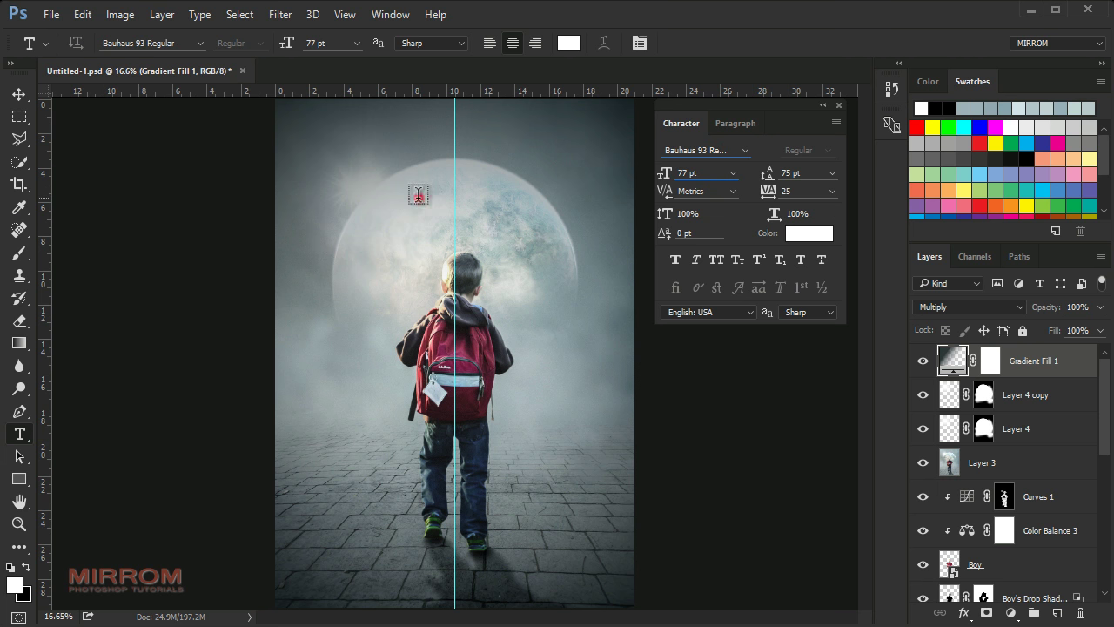
click(418, 193)
text(u)
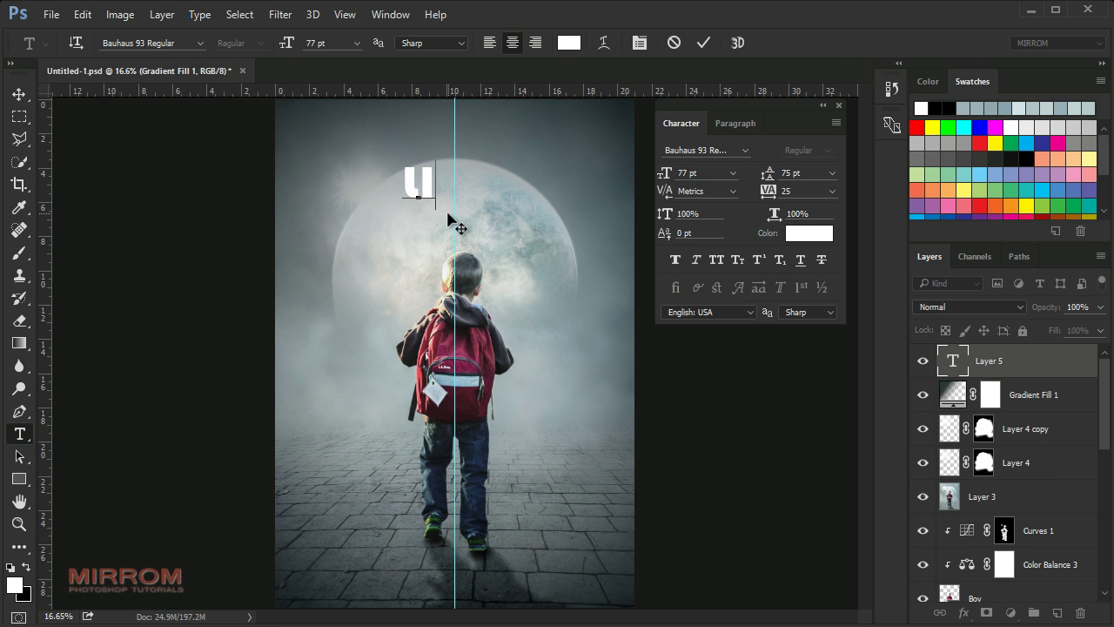
text(ITTLE BOY)
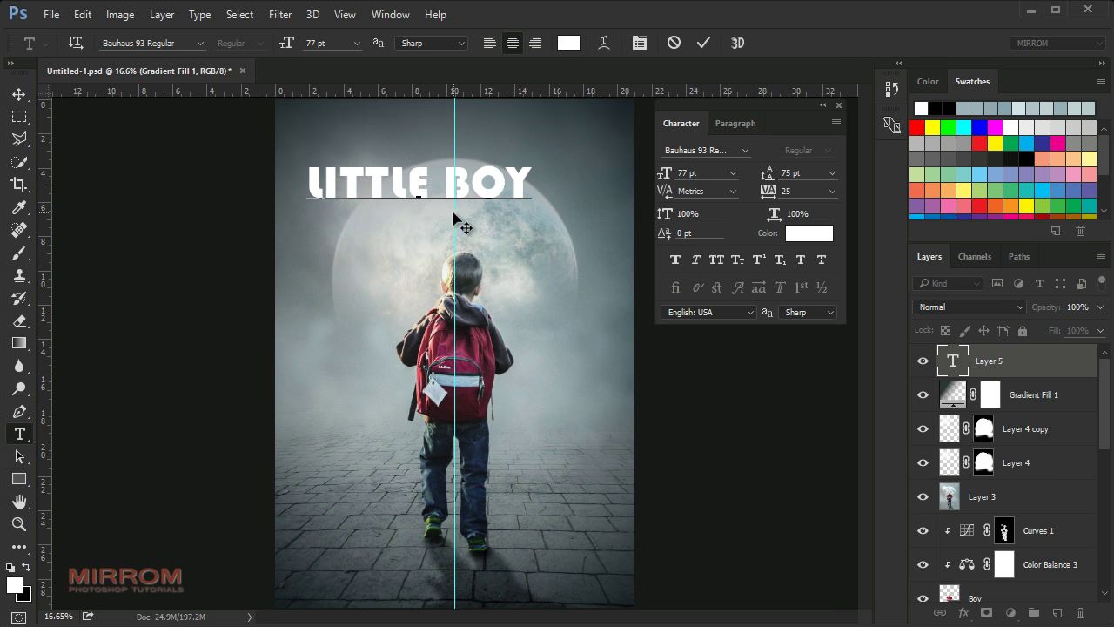
click(701, 42)
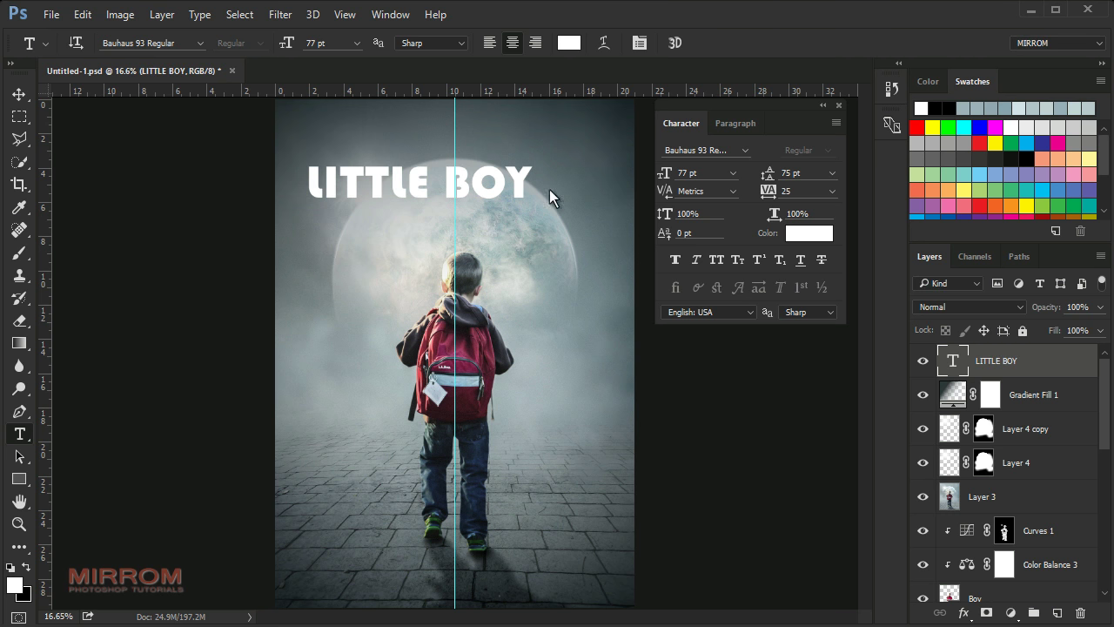
Centre the LITTLE BOY title on the guide, with tracking -5 and size 80 pt.
key(v)
mouse_move(502, 193)
mouse_down()
mouse_move(546, 185)
mouse_move(536, 162)
mouse_move(521, 165)
mouse_up()
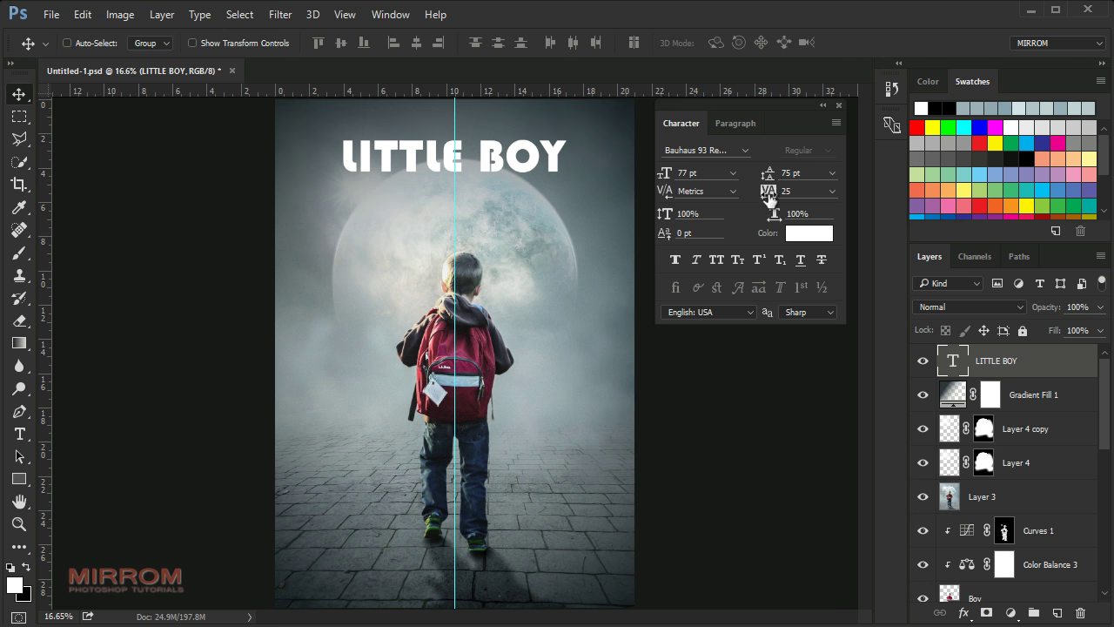
click(831, 191)
click(822, 375)
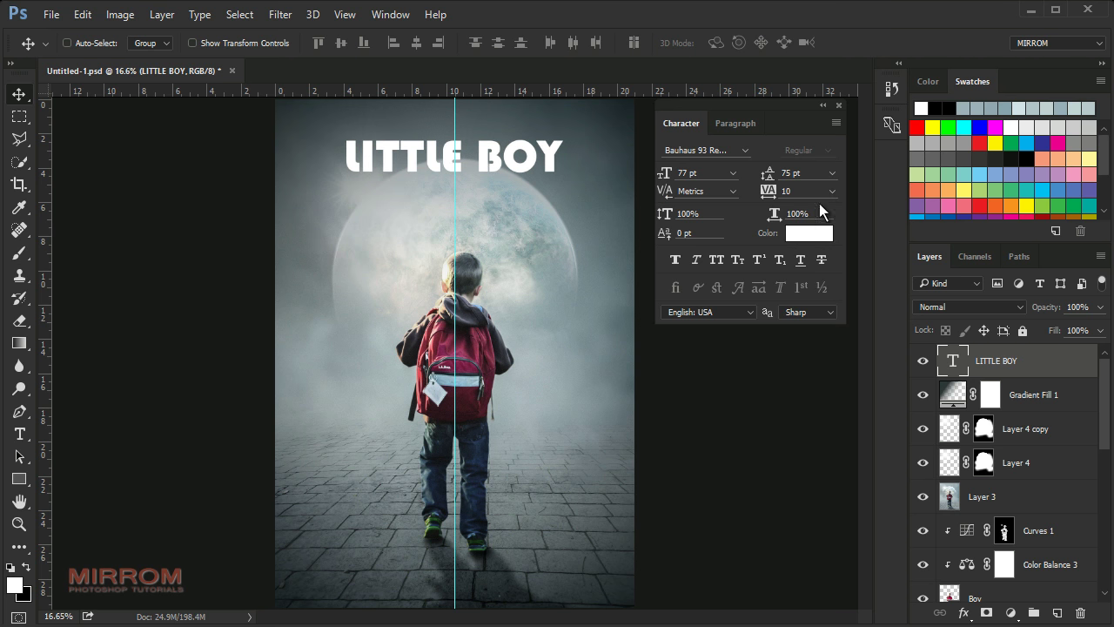
click(831, 191)
click(818, 305)
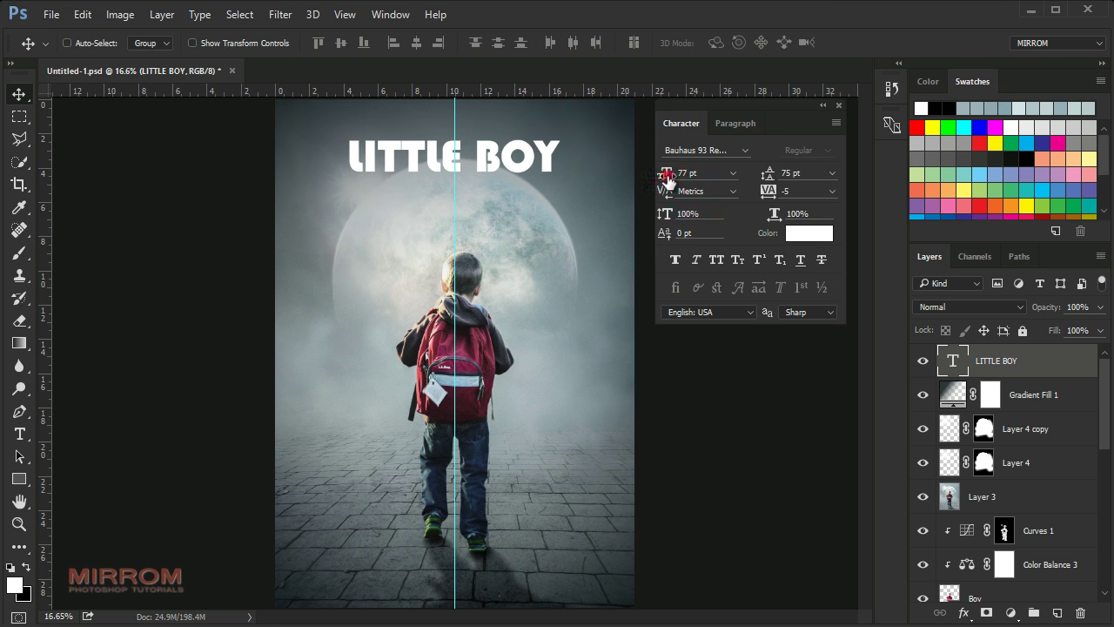
drag(667, 177, 674, 178)
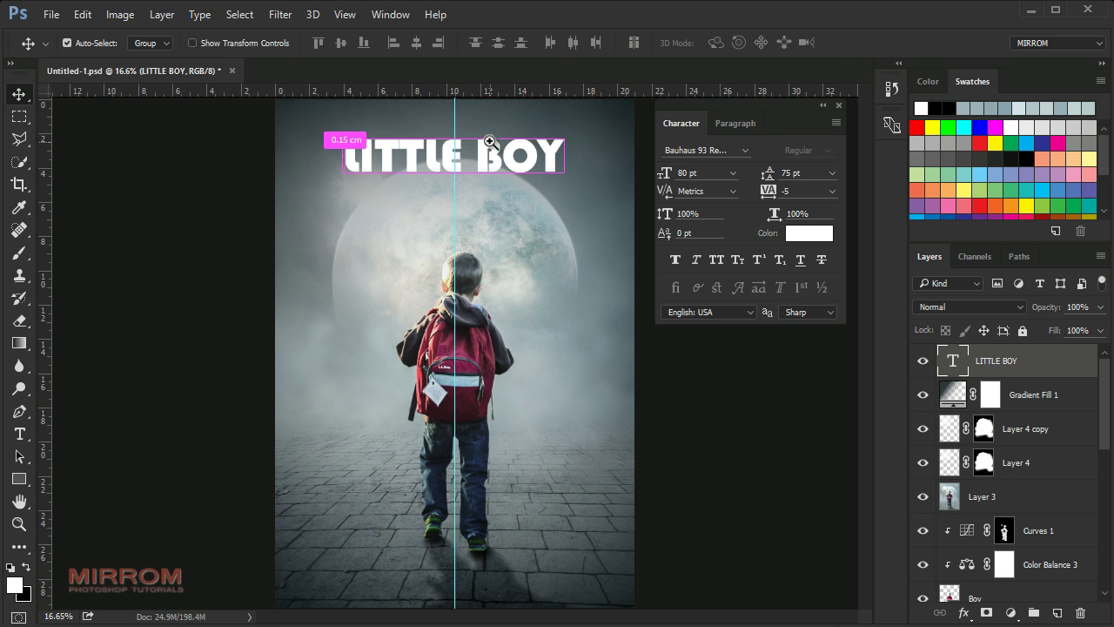
scroll(489, 143, up, 1)
scroll(570, 237, up, 1)
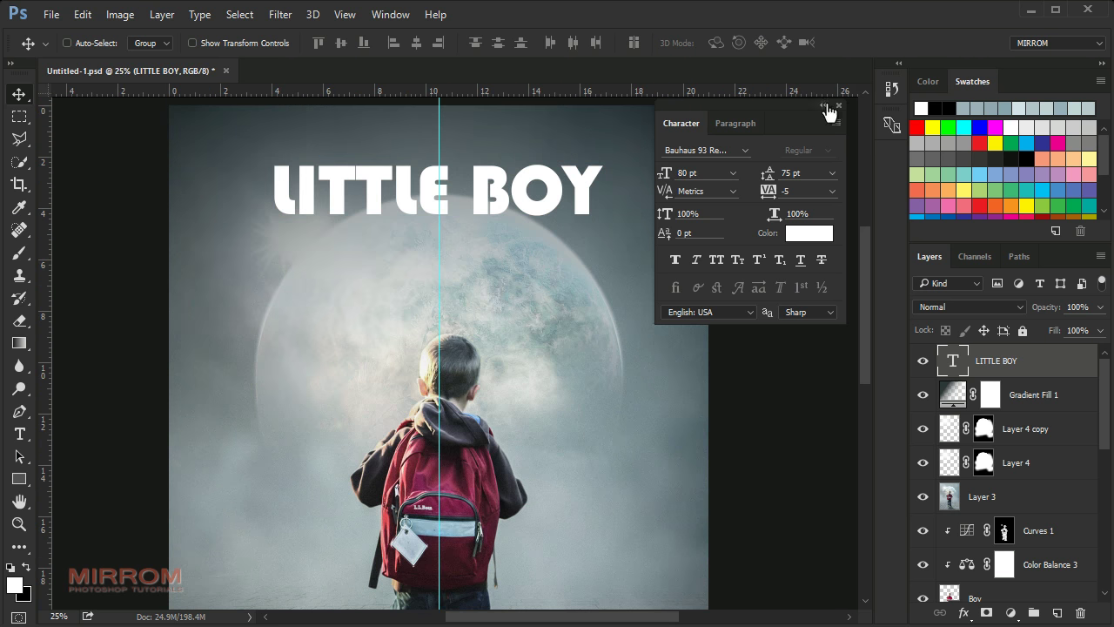
click(838, 105)
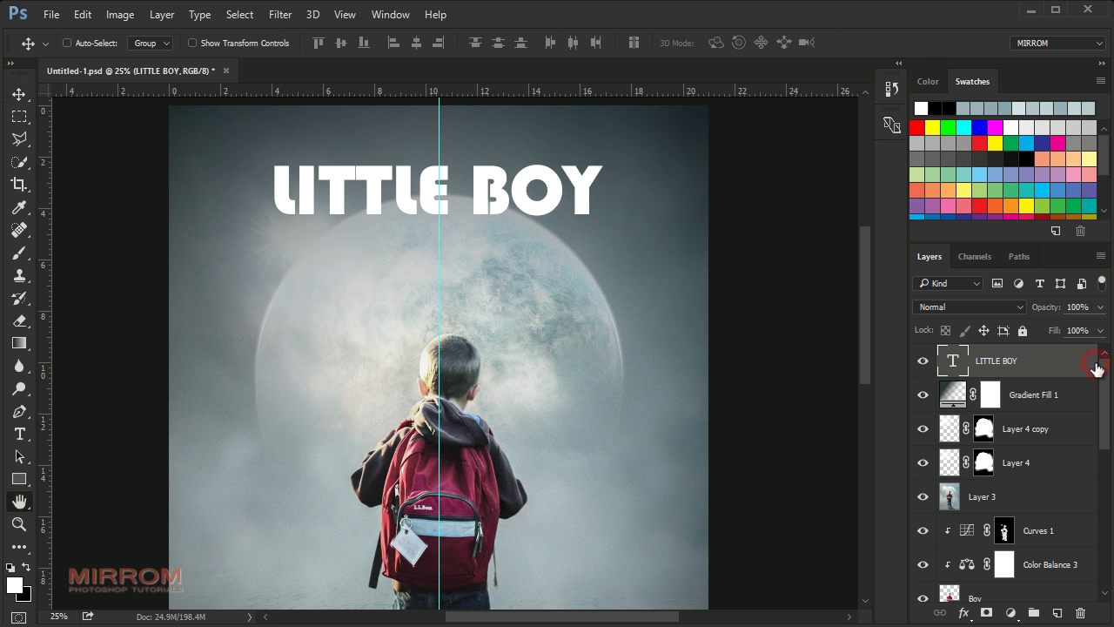
Add a Multiply drop shadow to the LITTLE BOY title: 6 px distance, 18 px size, 70% opacity.
double_click(1096, 368)
click(492, 389)
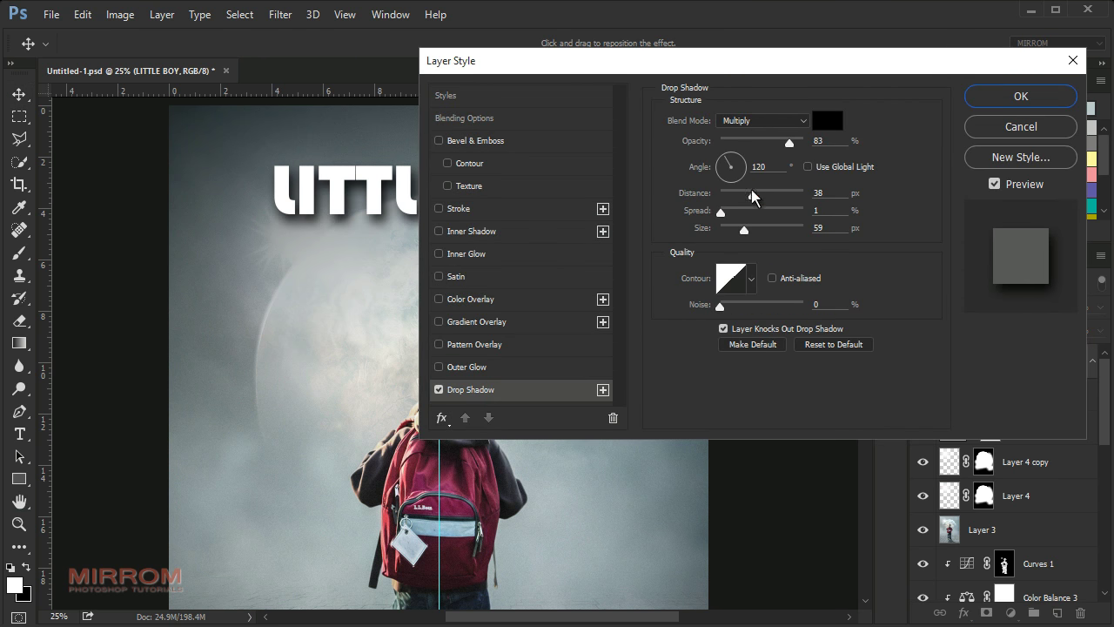
mouse_move(752, 193)
mouse_down()
mouse_move(733, 193)
mouse_move(731, 230)
mouse_move(724, 193)
mouse_up()
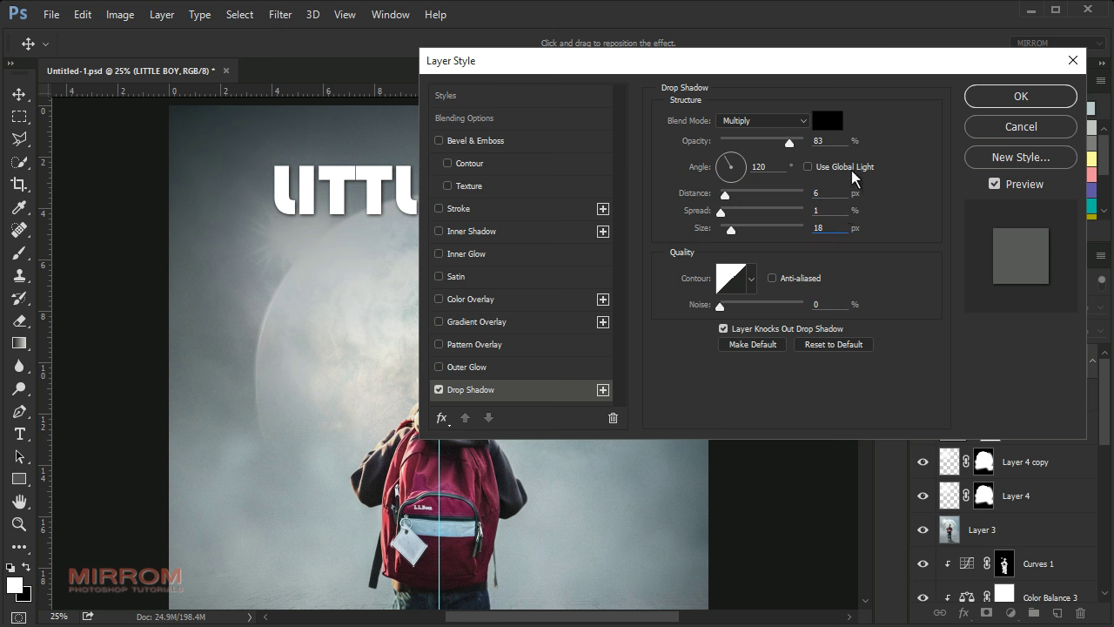
drag(789, 141, 778, 141)
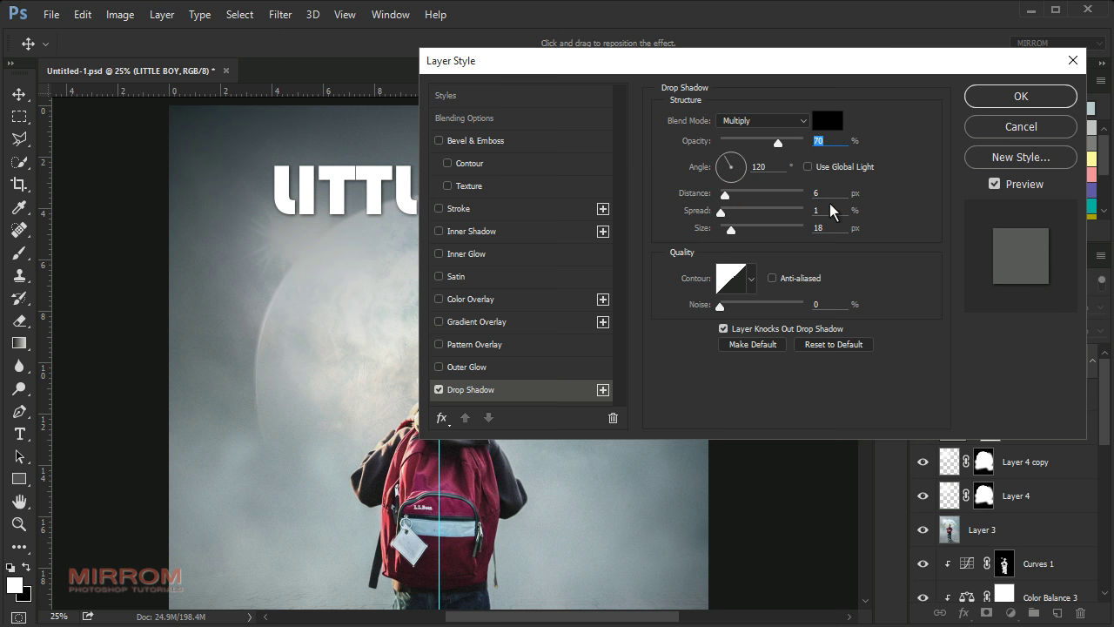